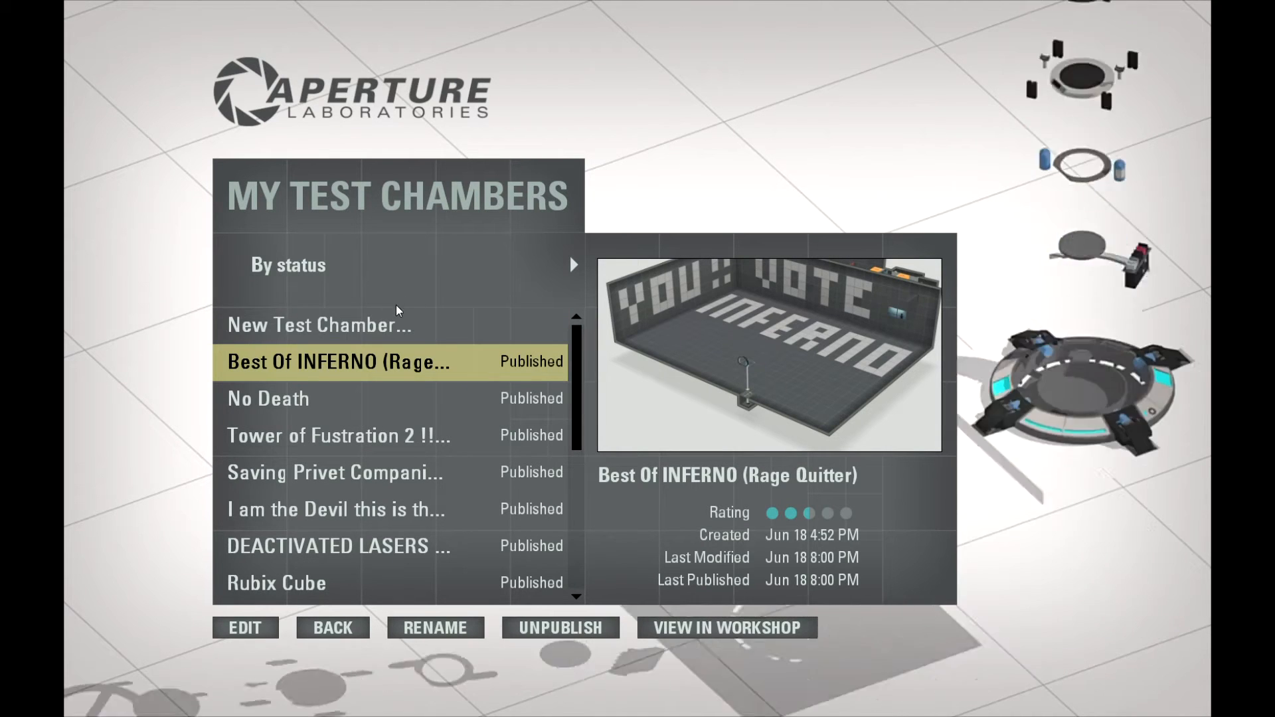
Create a new test chamber and push the long wall holding the signed door outward by one block.
{"action": "left_click", "coordinate": [344, 327]}
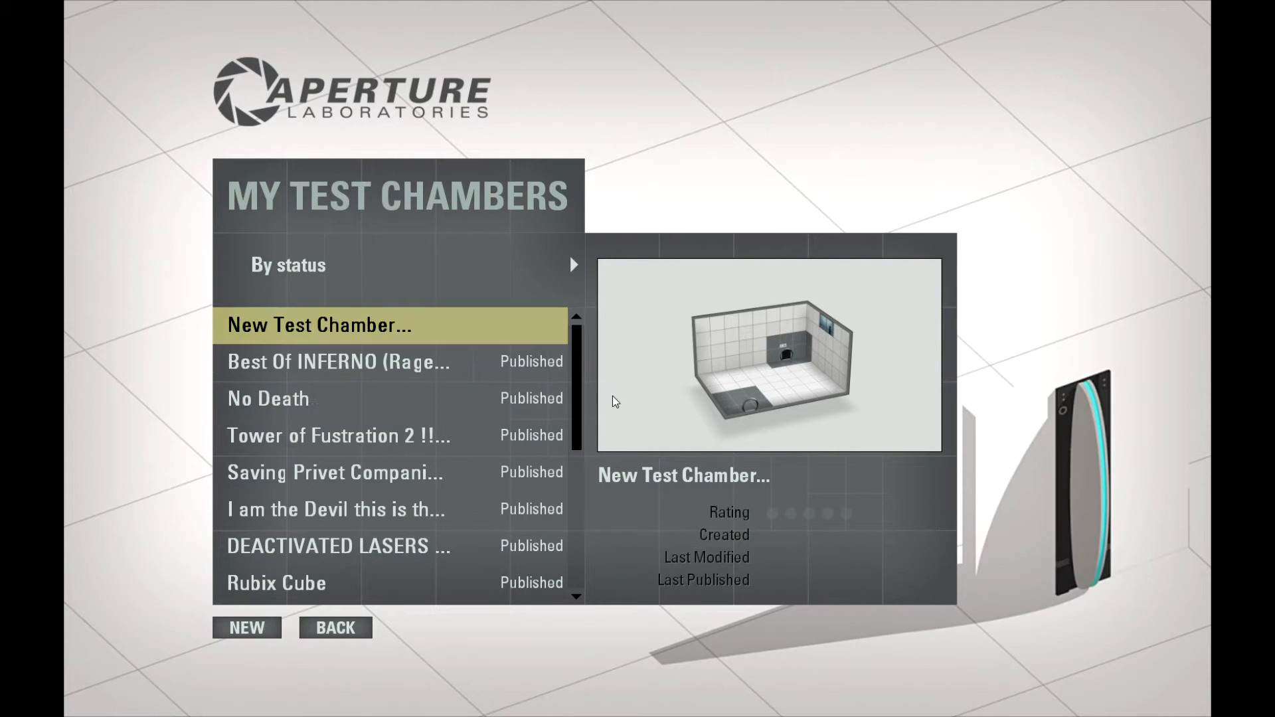
{"action": "double_click", "coordinate": [372, 323]}
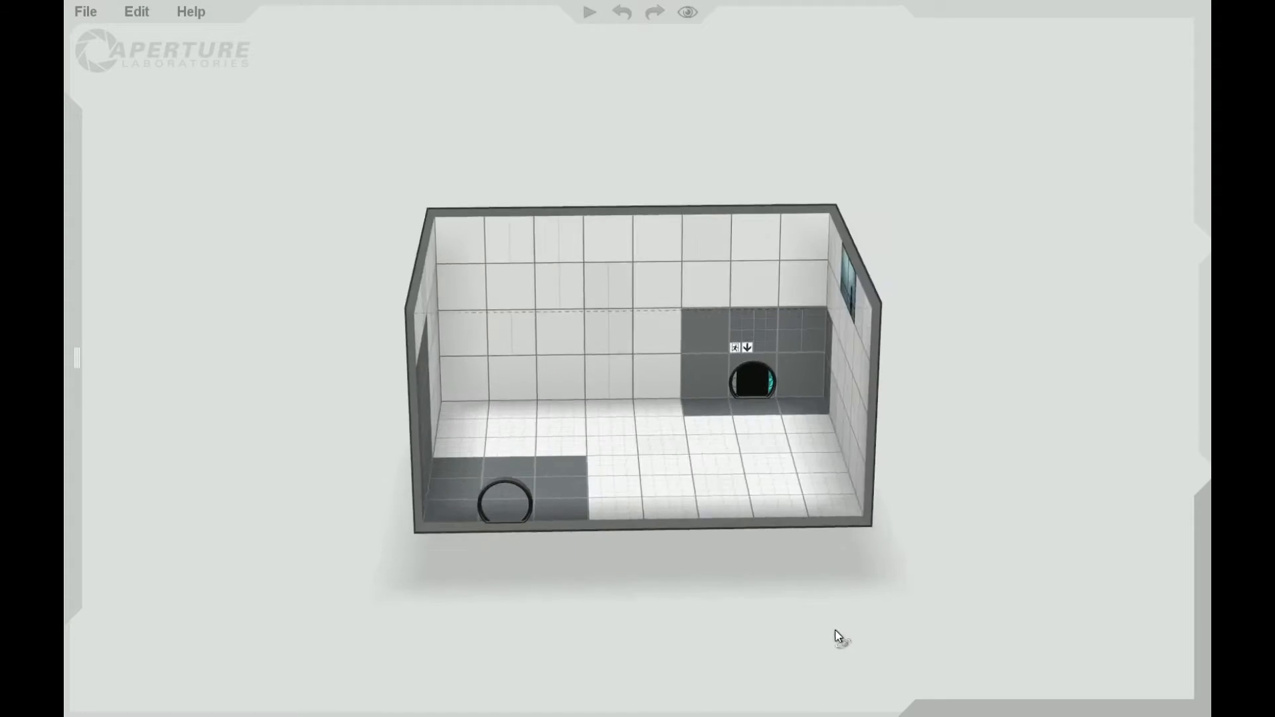
{"action": "right_click_drag", "start_coordinate": [834, 635], "coordinate": [620, 348]}
{"action": "left_click", "coordinate": [622, 345]}
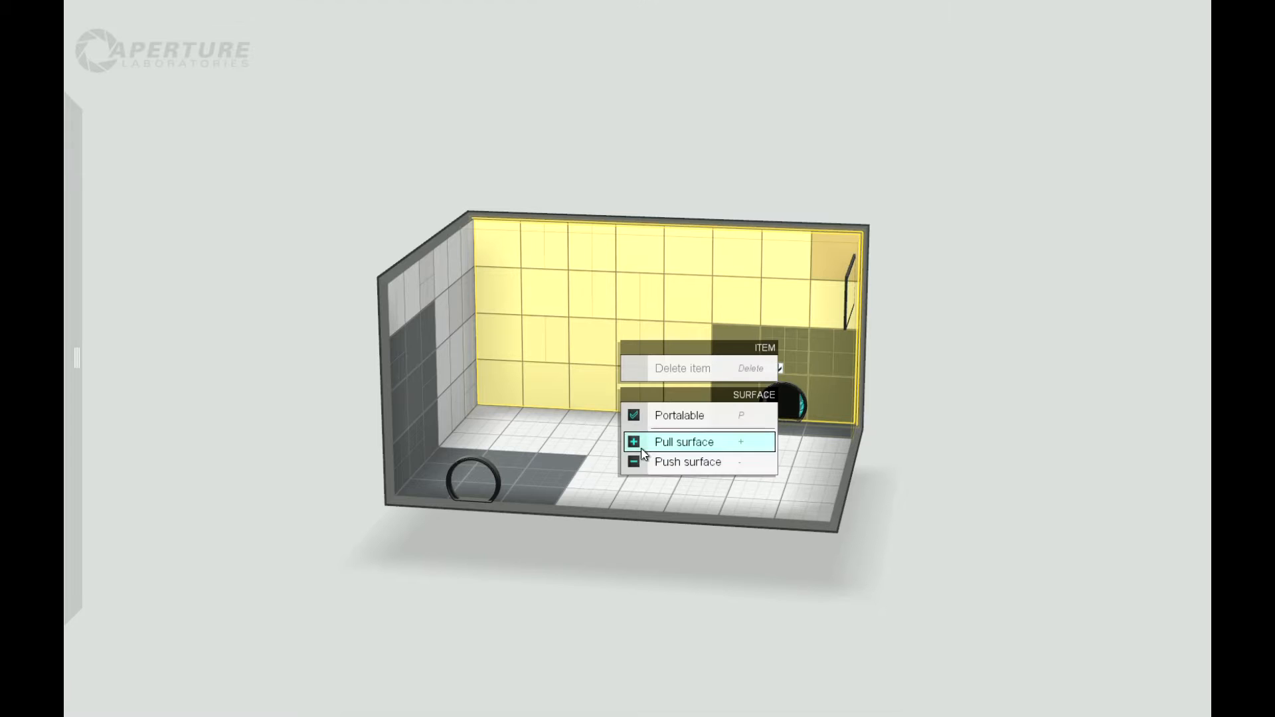
{"action": "left_click", "coordinate": [649, 464]}
Make all four walls of the chamber non-portalable.
{"action": "right_click", "coordinate": [671, 313]}
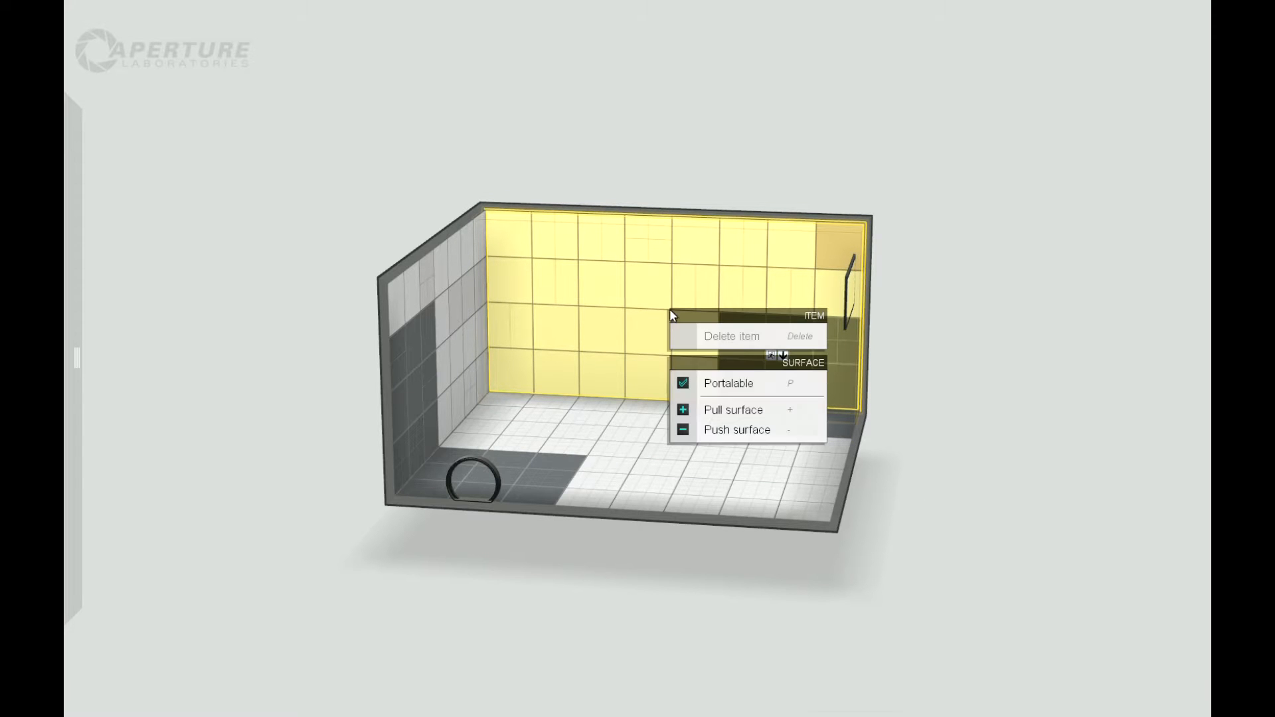
{"action": "left_click", "coordinate": [684, 384]}
{"action": "right_click_drag", "start_coordinate": [1002, 407], "coordinate": [734, 305]}
{"action": "left_click", "coordinate": [691, 250]}
{"action": "right_click", "coordinate": [692, 249]}
{"action": "left_click", "coordinate": [710, 273]}
{"action": "right_click_drag", "start_coordinate": [963, 358], "coordinate": [689, 303]}
{"action": "double_click", "coordinate": [602, 256]}
{"action": "right_click", "coordinate": [600, 255]}
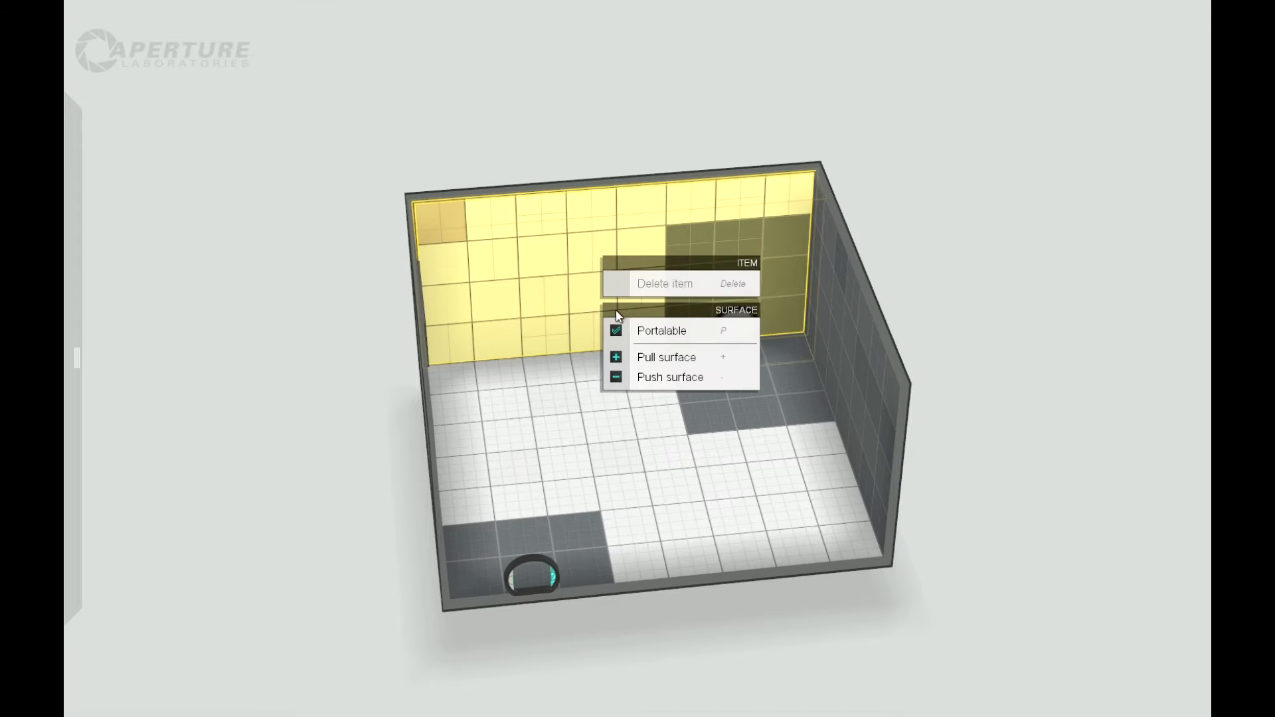
{"action": "left_click", "coordinate": [618, 330]}
{"action": "right_click_drag", "start_coordinate": [845, 273], "coordinate": [602, 250]}
{"action": "left_click", "coordinate": [601, 250]}
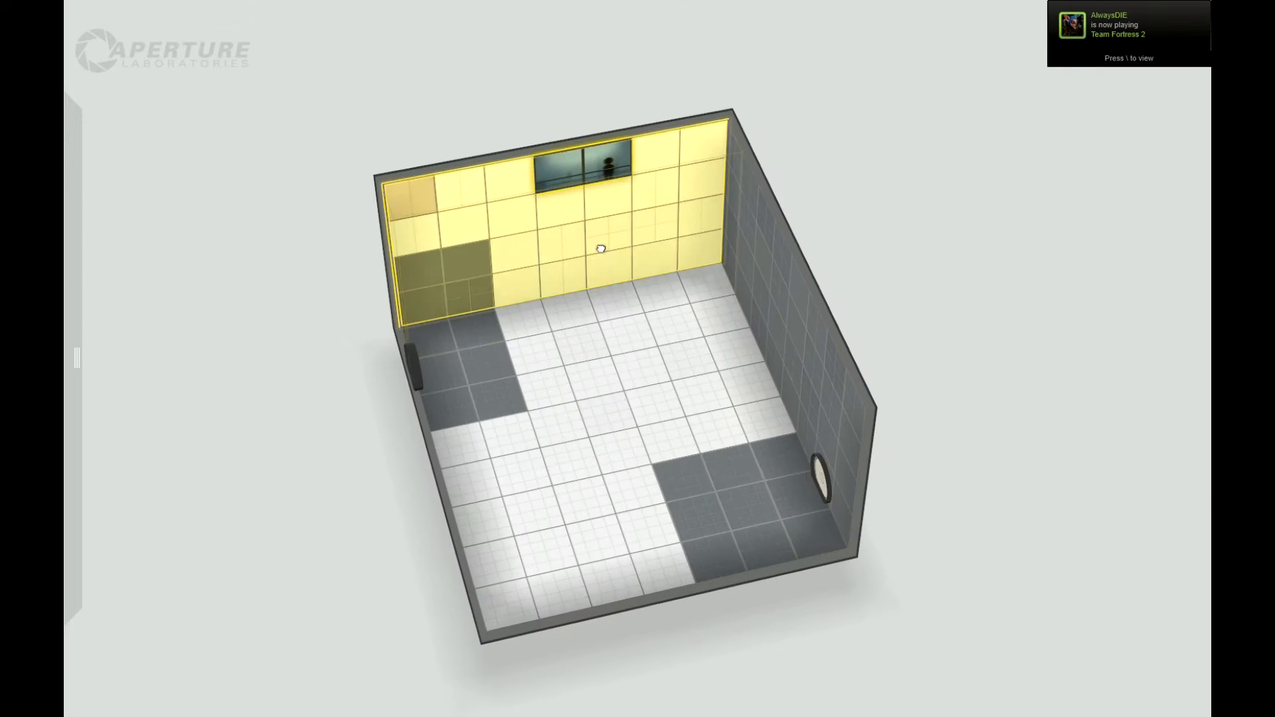
{"action": "right_click", "coordinate": [602, 250]}
{"action": "left_click", "coordinate": [615, 323]}
Make the chamber's whole floor non-portalable.
{"action": "right_click_drag", "start_coordinate": [615, 325], "coordinate": [676, 354]}
{"action": "double_click", "coordinate": [676, 353]}
{"action": "right_click", "coordinate": [678, 353]}
{"action": "left_click", "coordinate": [690, 425]}
{"action": "right_click_drag", "start_coordinate": [819, 416], "coordinate": [606, 357]}
{"action": "left_click", "coordinate": [606, 357]}
Raise a 3 by 3 block of floor tiles in the middle of the chamber by one block as a platform.
{"action": "left_click", "coordinate": [612, 312]}
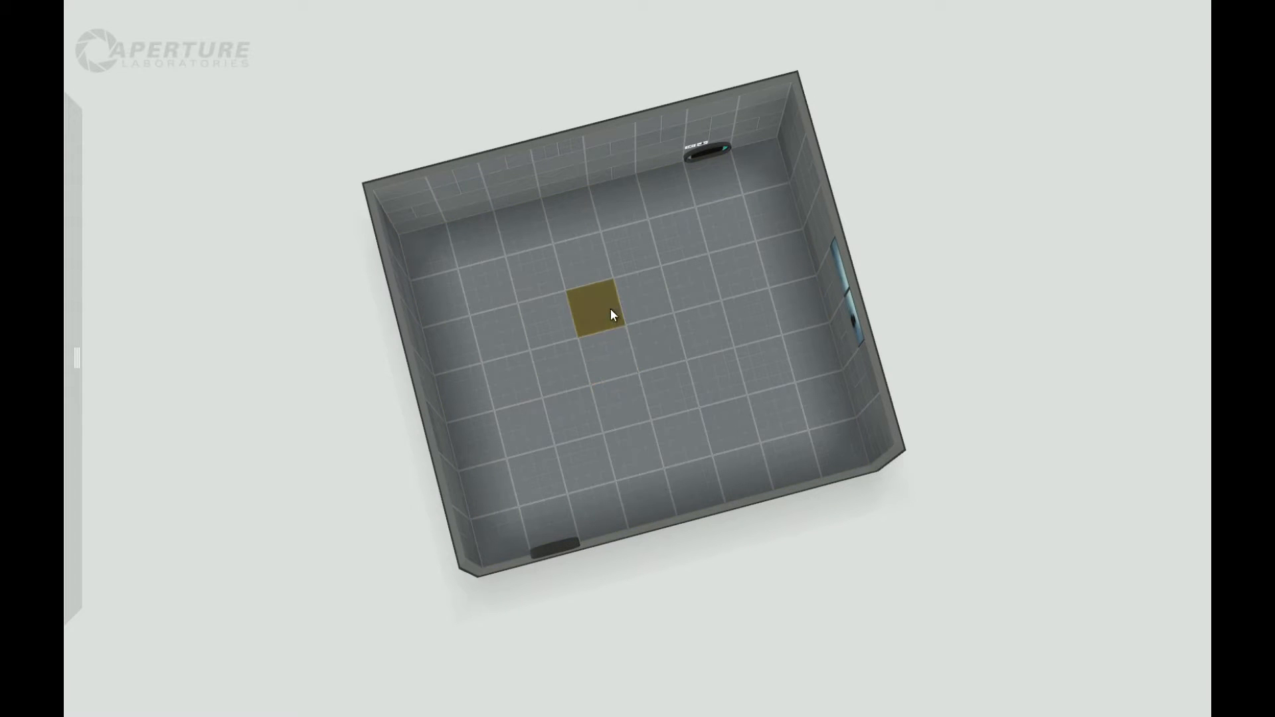
{"action": "left_click", "coordinate": [706, 390], "text": "shift"}
{"action": "right_click_drag", "start_coordinate": [847, 577], "coordinate": [706, 423]}
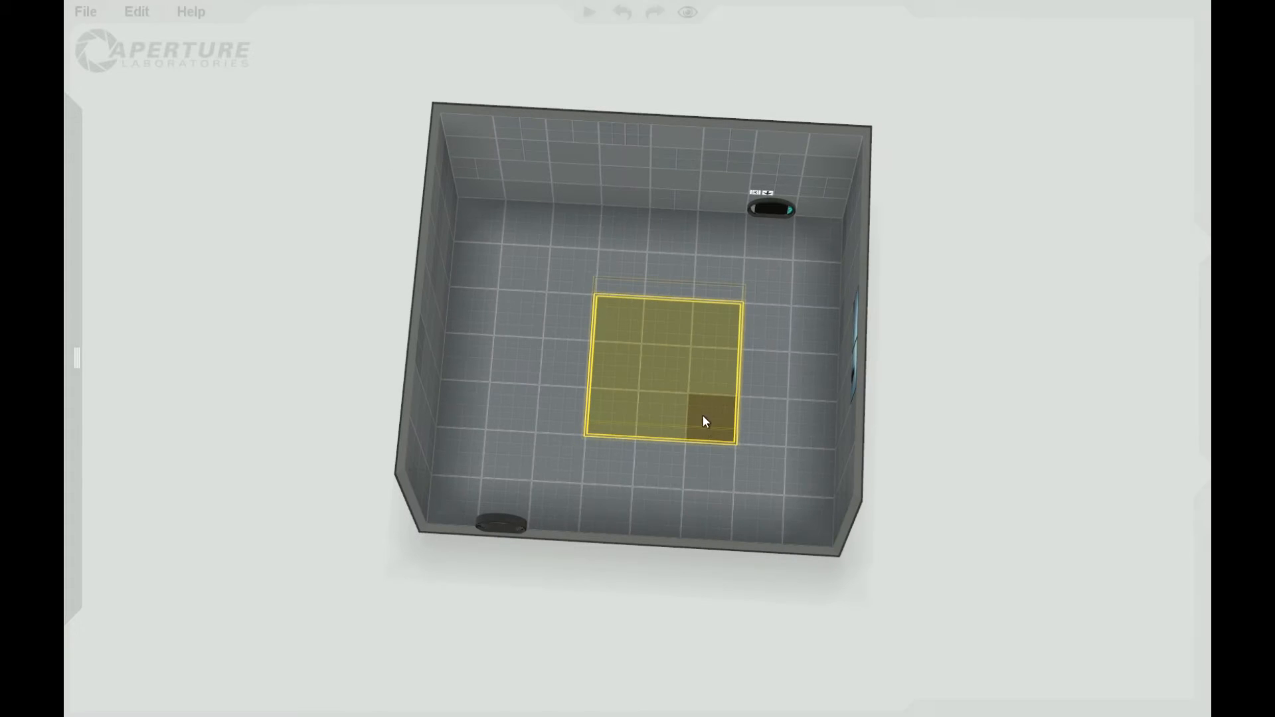
{"action": "left_click_drag", "start_coordinate": [664, 439], "coordinate": [660, 421]}
{"action": "right_click_drag", "start_coordinate": [649, 589], "coordinate": [627, 412]}
Extend the chamber's outer walls so three floor tiles surround the raised platform on every side.
{"action": "left_click_drag", "start_coordinate": [478, 223], "coordinate": [389, 233]}
{"action": "right_click_drag", "start_coordinate": [390, 239], "coordinate": [620, 607]}
{"action": "left_click", "coordinate": [439, 246]}
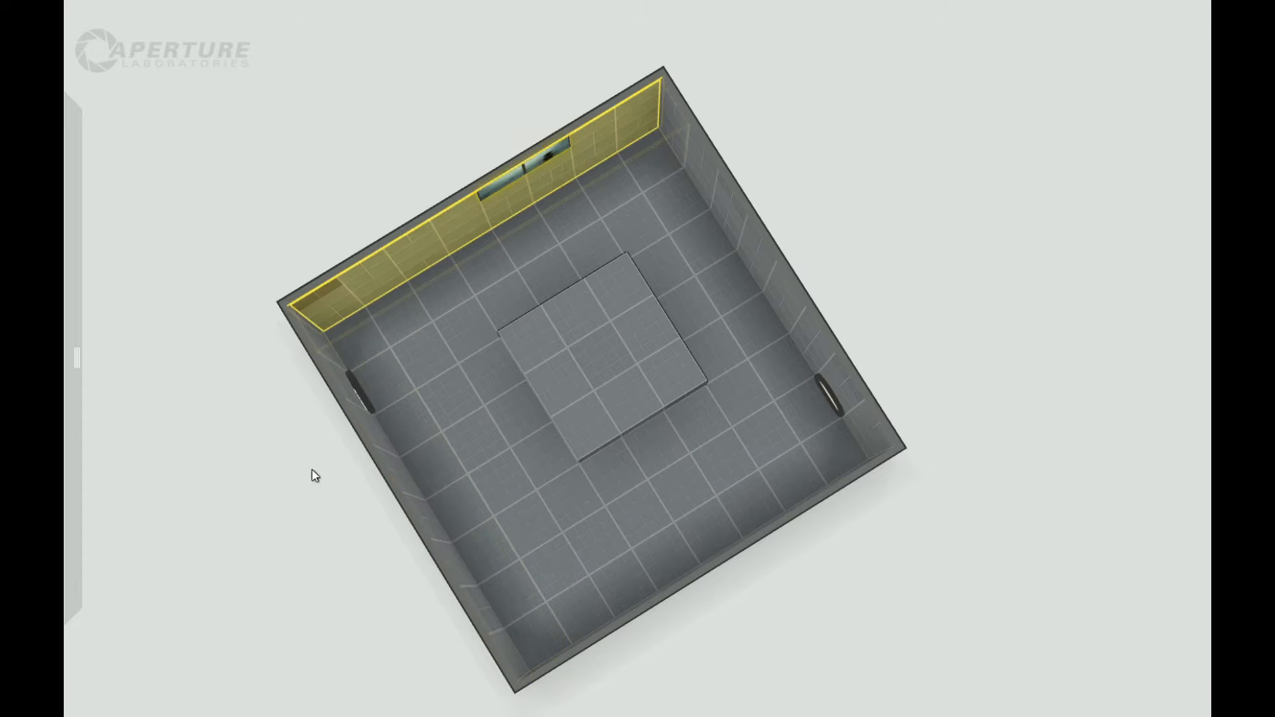
{"action": "right_click_drag", "start_coordinate": [312, 475], "coordinate": [275, 418]}
{"action": "left_click_drag", "start_coordinate": [397, 217], "coordinate": [363, 192]}
{"action": "right_click_drag", "start_coordinate": [295, 575], "coordinate": [512, 642]}
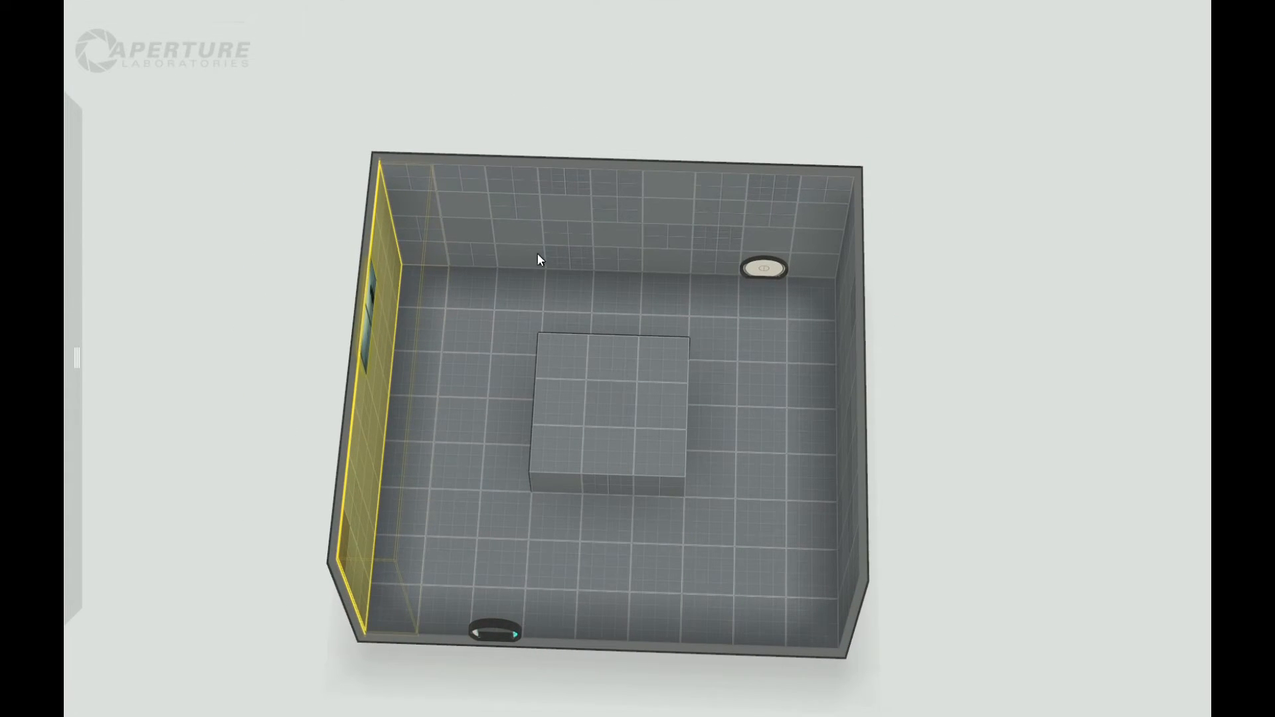
{"action": "left_click", "coordinate": [559, 229]}
{"action": "left_click_drag", "start_coordinate": [615, 172], "coordinate": [616, 119]}
{"action": "right_click_drag", "start_coordinate": [344, 419], "coordinate": [943, 291]}
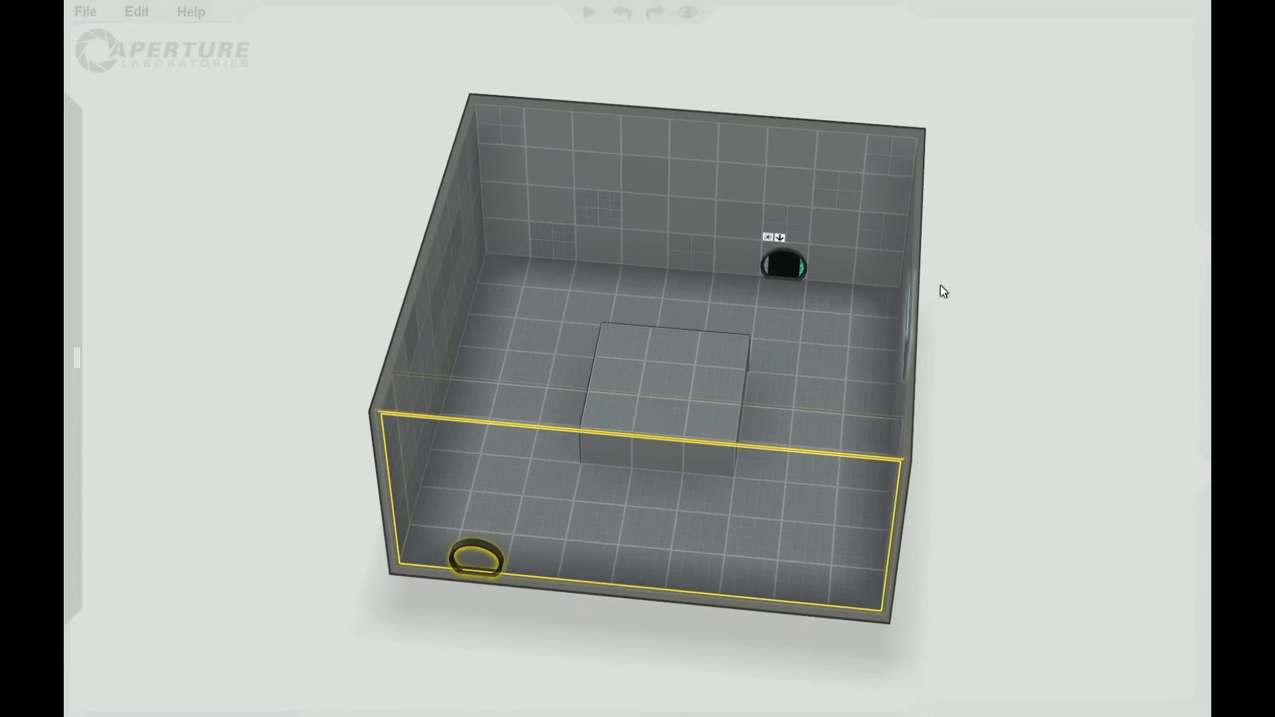
Sink the centre tile of the raised platform into a deep one-tile shaft reaching below the floor.
{"action": "double_click", "coordinate": [676, 381]}
{"action": "left_click", "coordinate": [668, 385]}
{"action": "left_click_drag", "start_coordinate": [666, 393], "coordinate": [660, 577]}
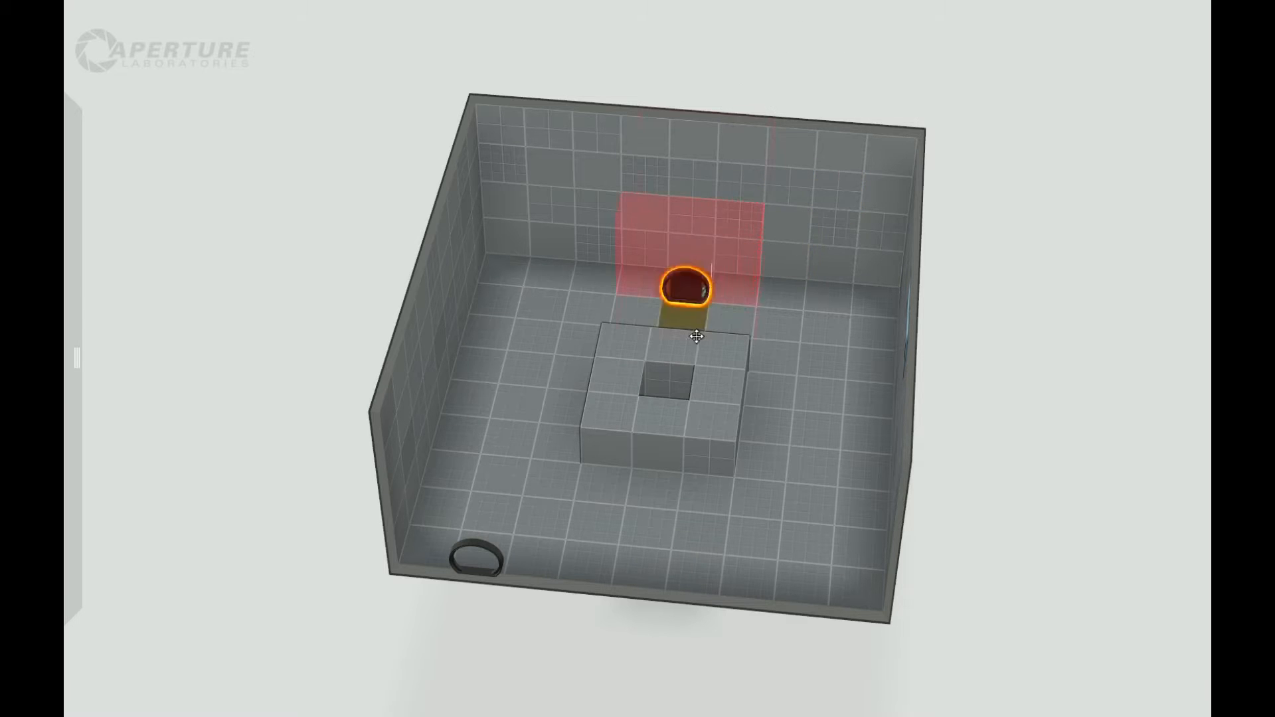
Move the door with the signs from the wall to the bottom of the shaft beneath the platform.
{"action": "right_click_drag", "start_coordinate": [1079, 404], "coordinate": [664, 430]}
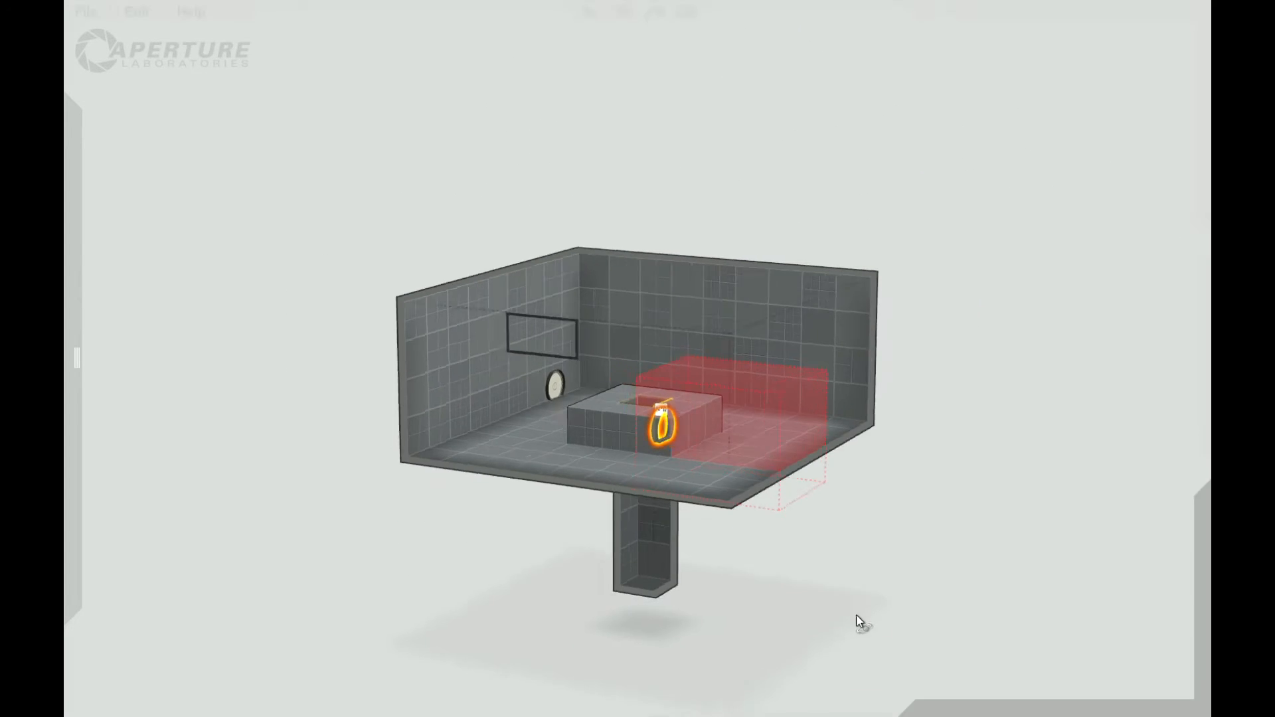
{"action": "right_click_drag", "start_coordinate": [854, 620], "coordinate": [635, 341]}
{"action": "right_click_drag", "start_coordinate": [861, 575], "coordinate": [644, 431]}
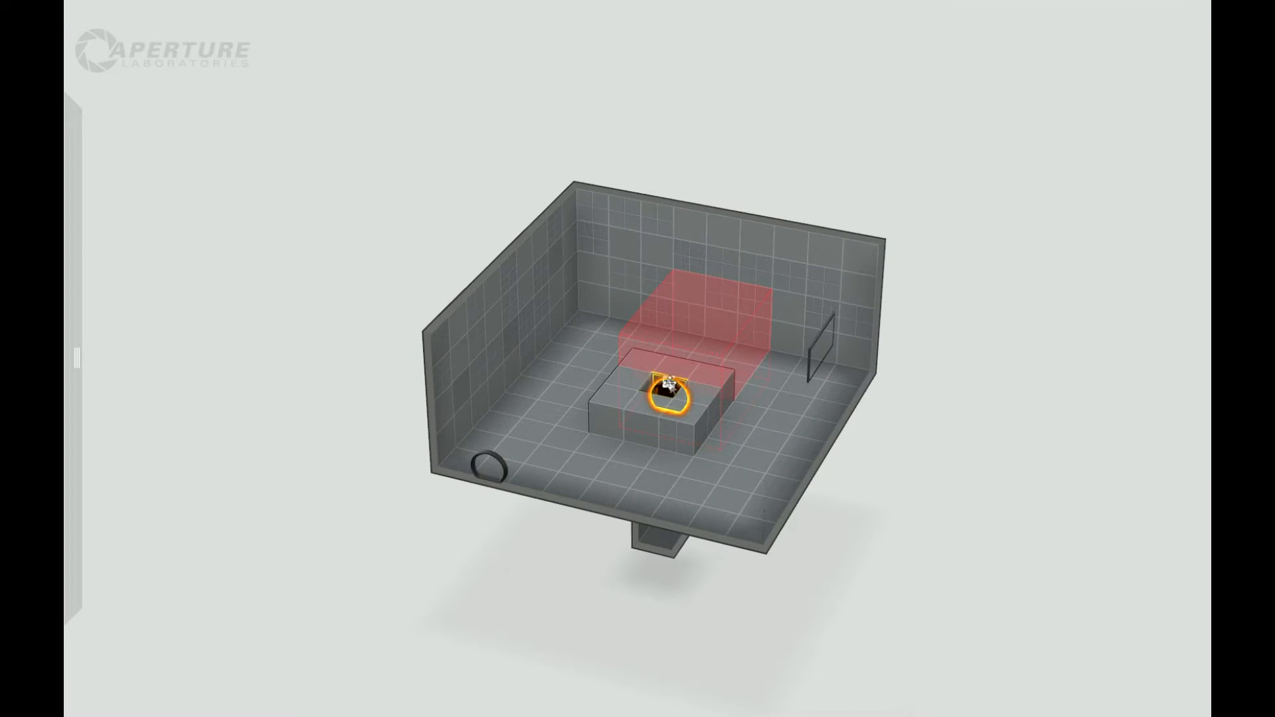
{"action": "right_click_drag", "start_coordinate": [860, 620], "coordinate": [894, 307]}
{"action": "right_click_drag", "start_coordinate": [992, 515], "coordinate": [970, 458]}
Push the ceiling tile directly above the platform's hole upward to form a one-tile ceiling shaft.
{"action": "left_click", "coordinate": [660, 328]}
{"action": "right_click_drag", "start_coordinate": [990, 379], "coordinate": [1009, 704]}
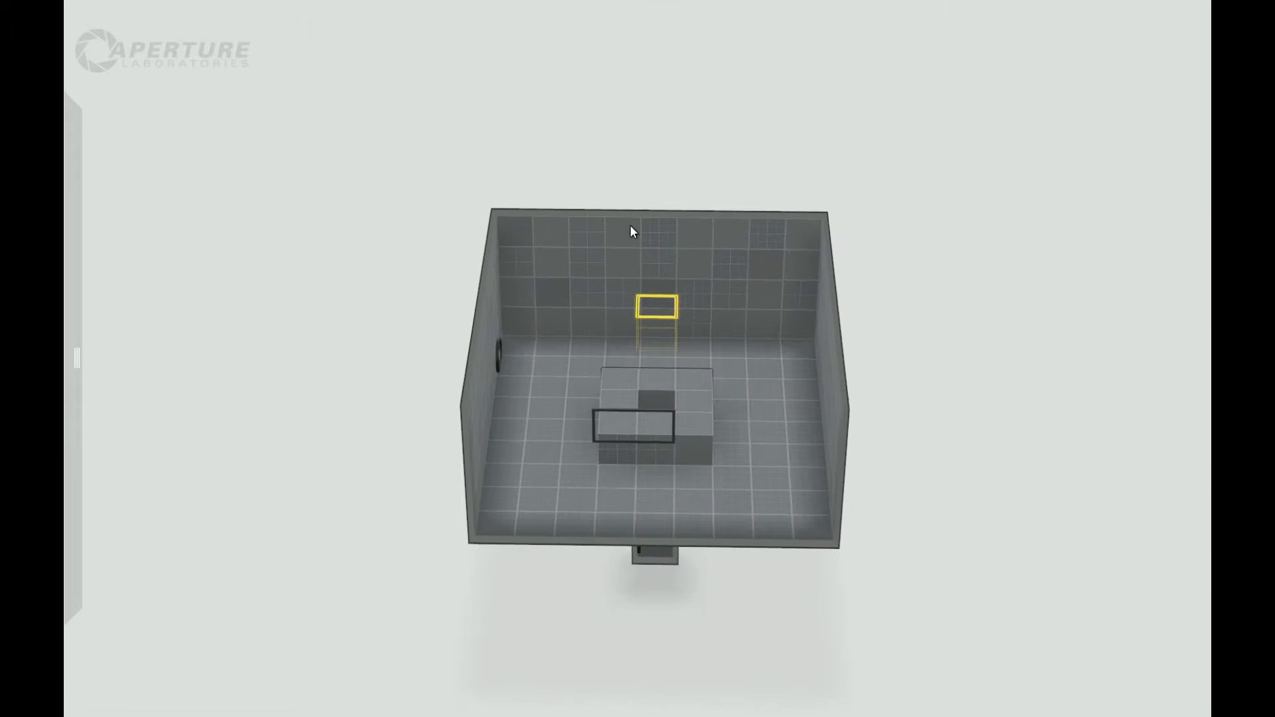
{"action": "left_click_drag", "start_coordinate": [657, 317], "coordinate": [652, 261]}
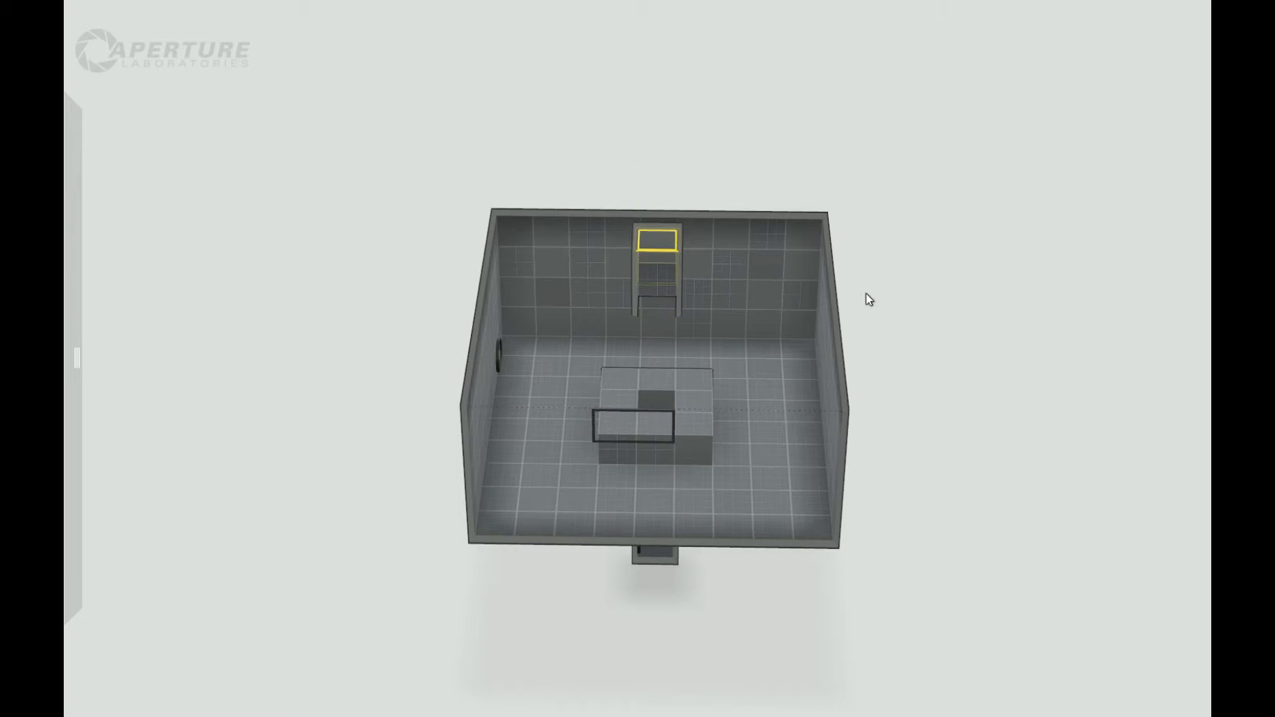
Move the other door from the chamber wall to the top of the ceiling shaft.
{"action": "right_click_drag", "start_coordinate": [866, 299], "coordinate": [802, 230]}
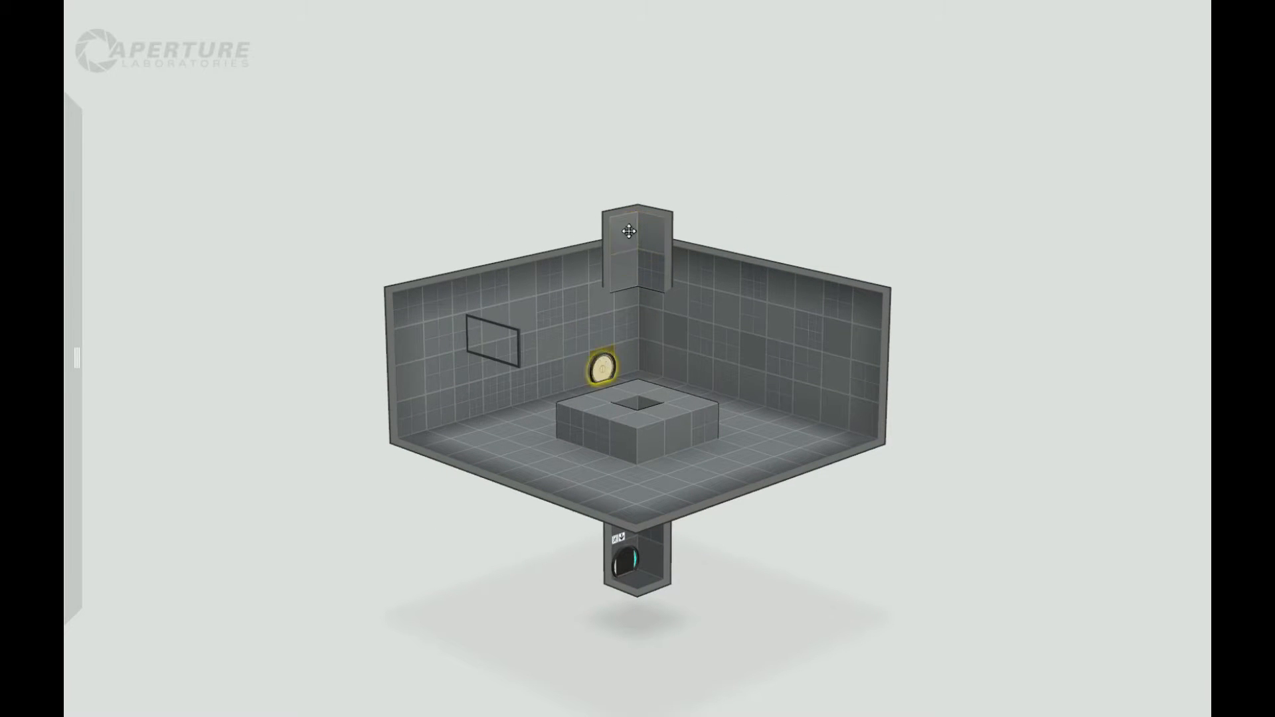
{"action": "right_click_drag", "start_coordinate": [455, 455], "coordinate": [250, 372]}
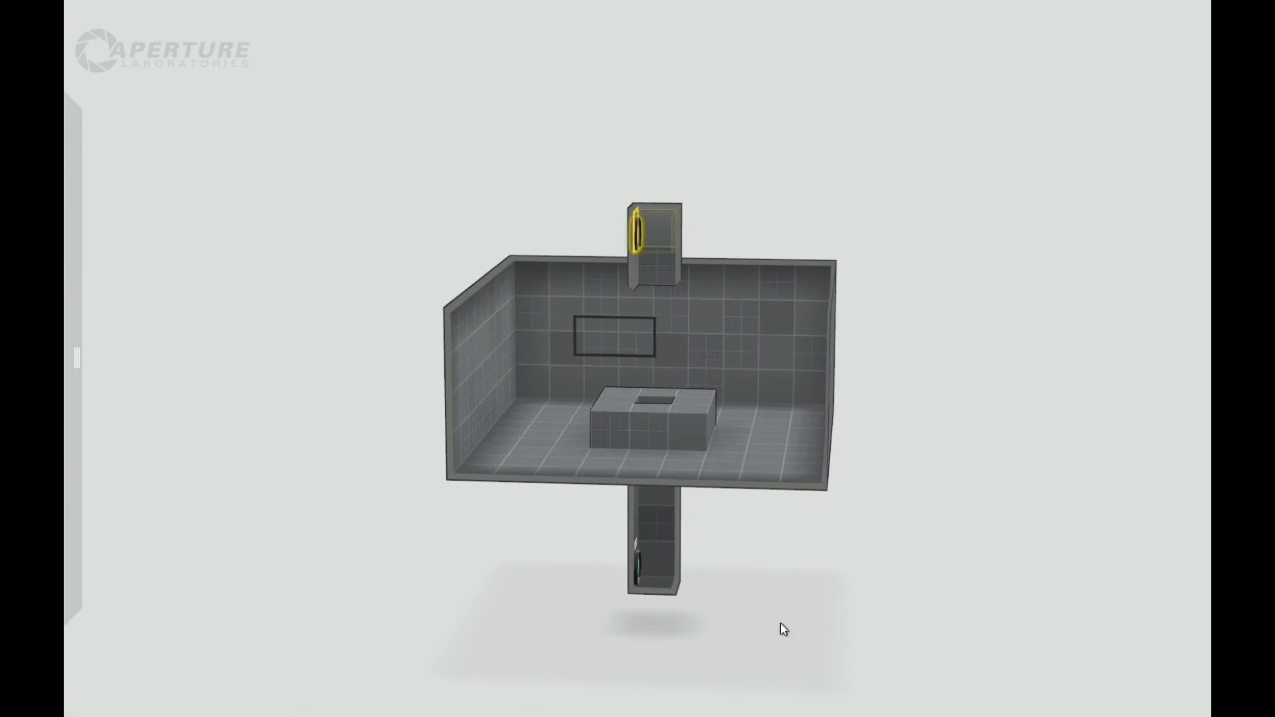
{"action": "right_click_drag", "start_coordinate": [724, 589], "coordinate": [1110, 694]}
Flood the chamber floor around the raised platform with the liquid item.
{"action": "mouse_move", "coordinate": [65, 256]}
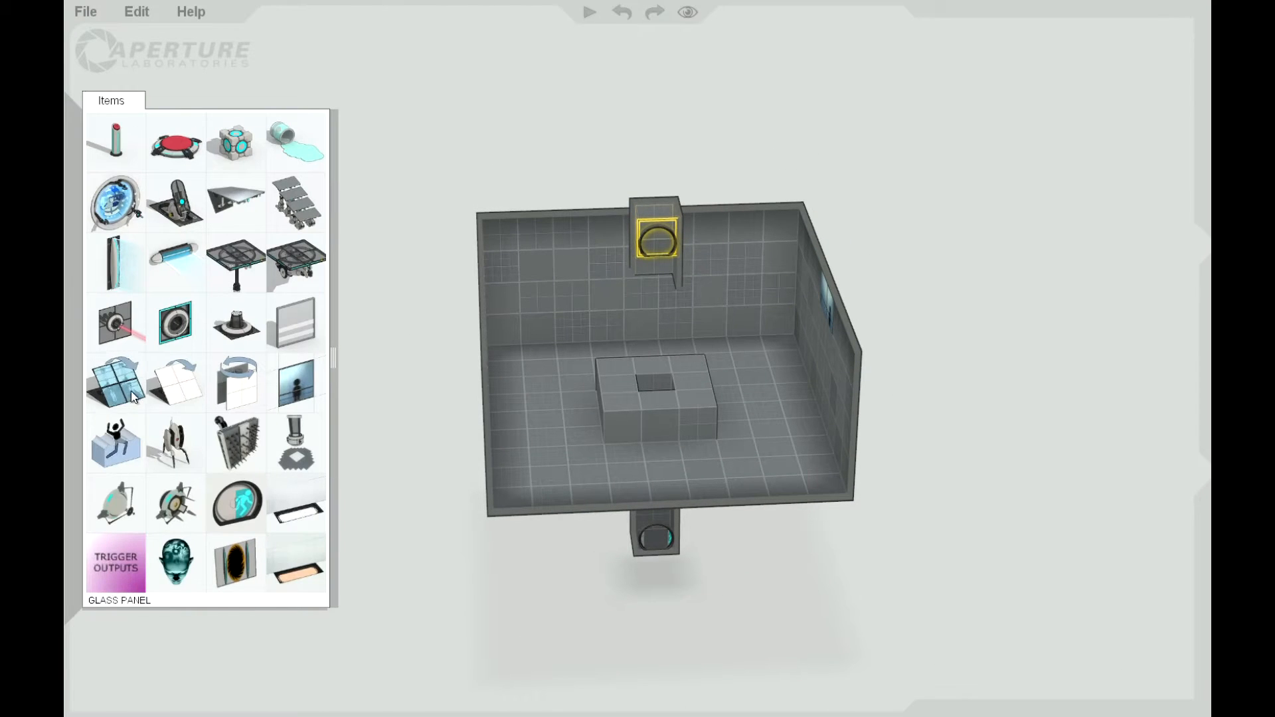
{"action": "mouse_move", "coordinate": [70, 412]}
{"action": "left_click_drag", "start_coordinate": [120, 441], "coordinate": [538, 414]}
{"action": "right_click_drag", "start_coordinate": [958, 498], "coordinate": [952, 380]}
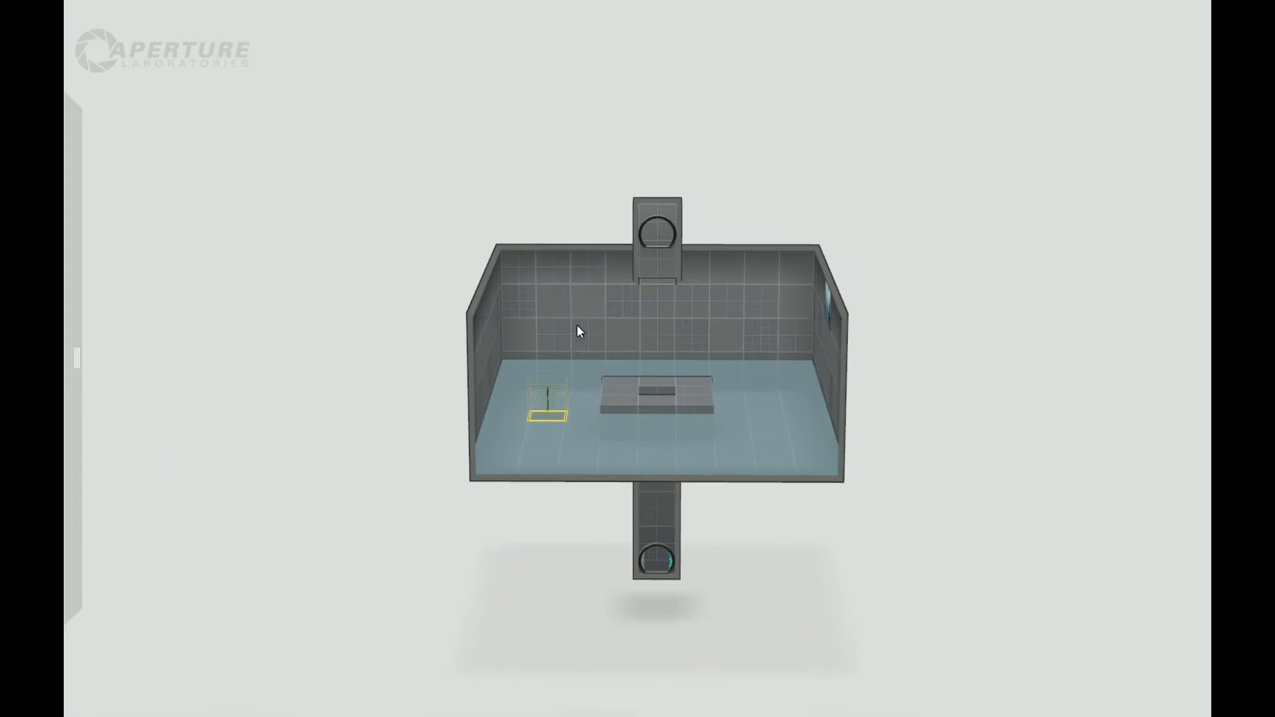
Push a row of five back-wall tiles just above the liquid inward to form a long alcove.
{"action": "left_click", "coordinate": [717, 337], "text": "shift"}
{"action": "right_click", "coordinate": [718, 336]}
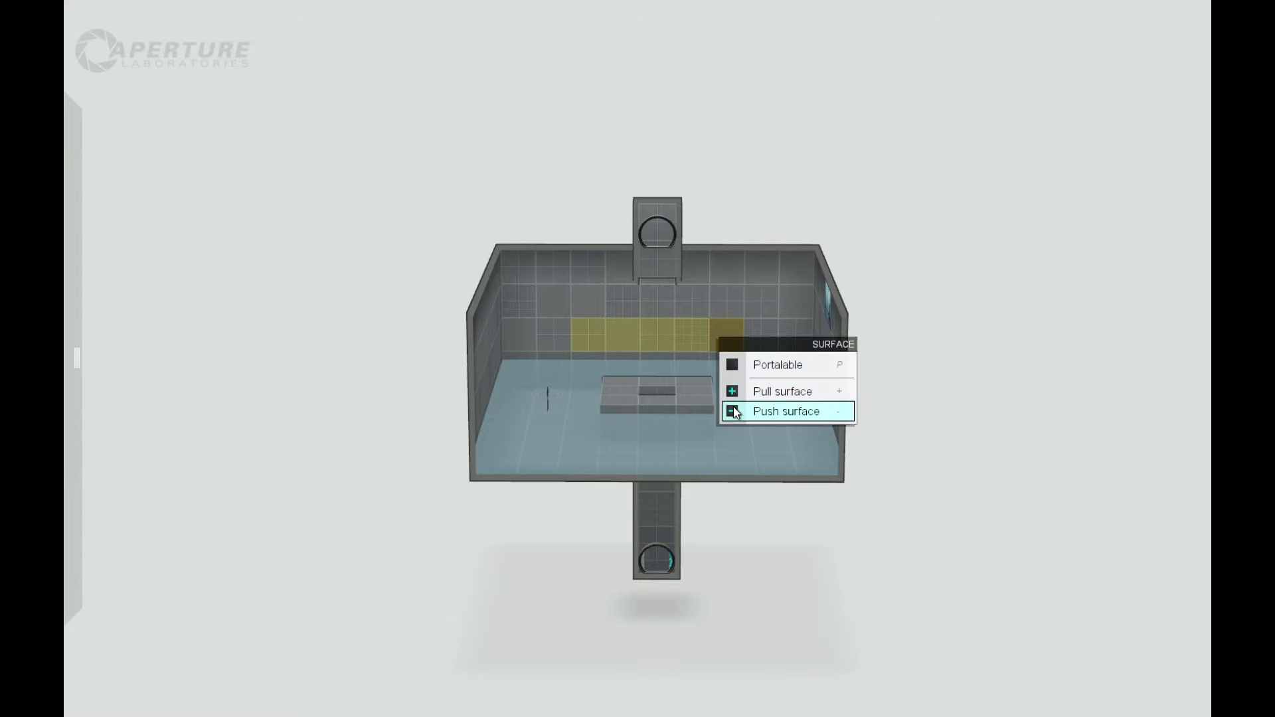
{"action": "left_click", "coordinate": [991, 388]}
Make the alcove's end face nearest the observation window portalable and mount an excursion funnel on the opposite end face.
{"action": "scroll", "coordinate": [990, 387], "scroll_direction": "up", "scroll_amount": 5}
{"action": "right_click_drag", "start_coordinate": [753, 380], "coordinate": [637, 323]}
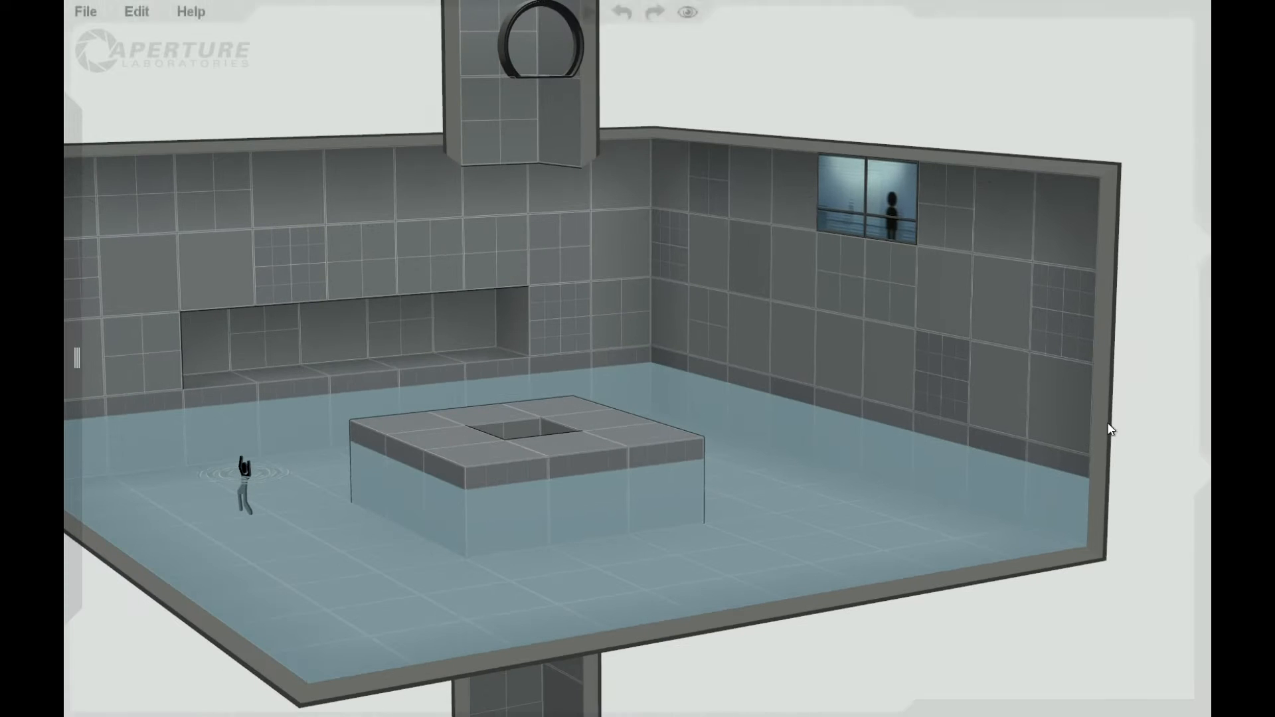
{"action": "left_click", "coordinate": [505, 332]}
{"action": "right_click", "coordinate": [508, 335]}
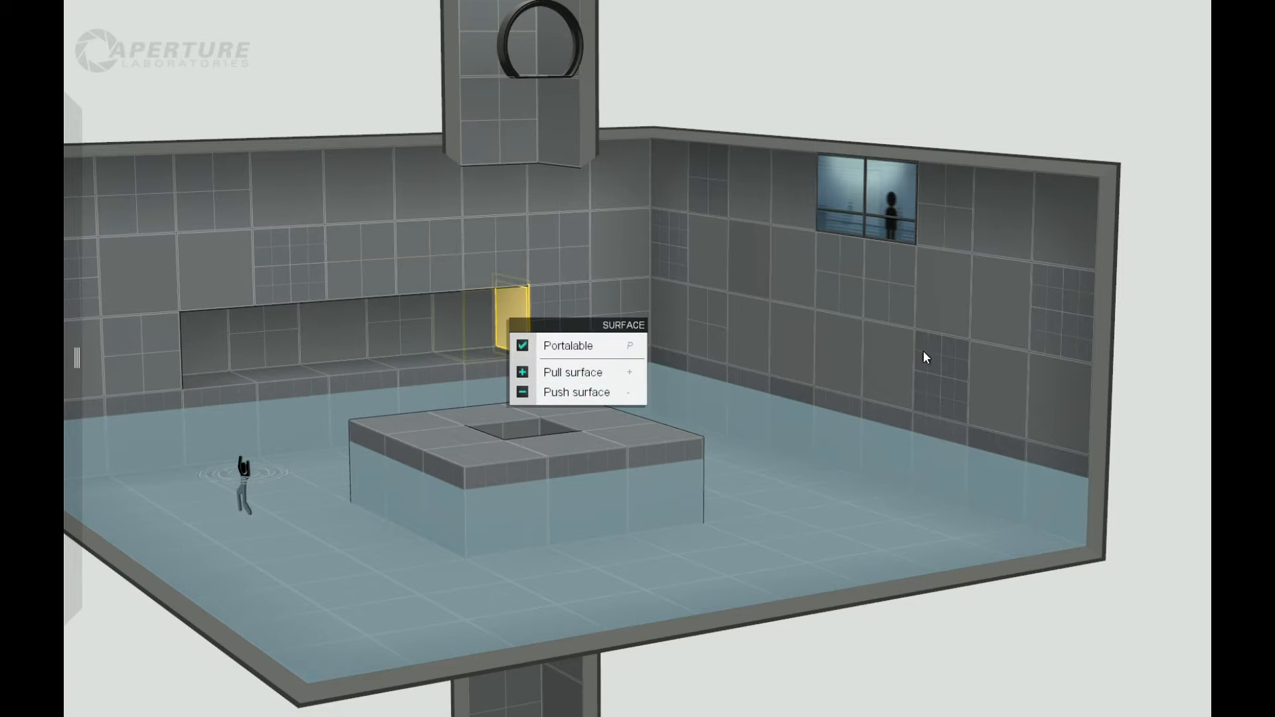
{"action": "right_click_drag", "start_coordinate": [1175, 388], "coordinate": [983, 382]}
{"action": "mouse_move", "coordinate": [66, 306]}
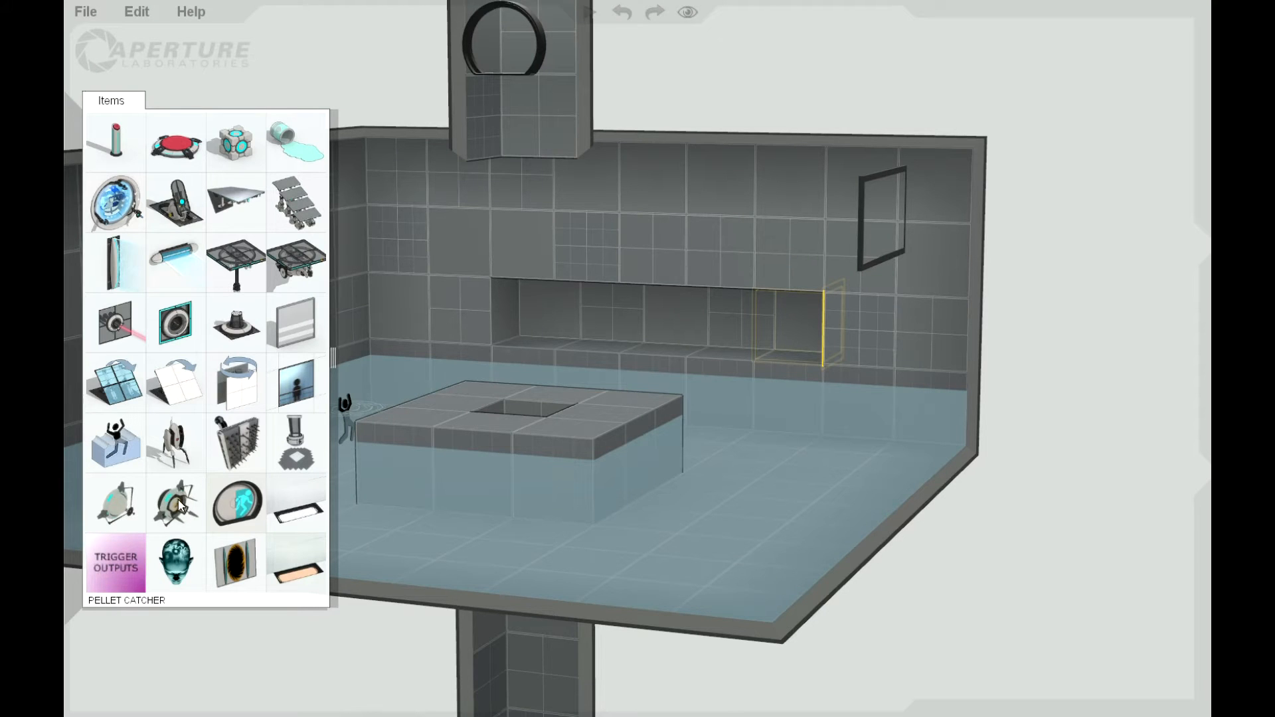
{"action": "left_click_drag", "start_coordinate": [105, 214], "coordinate": [522, 338]}
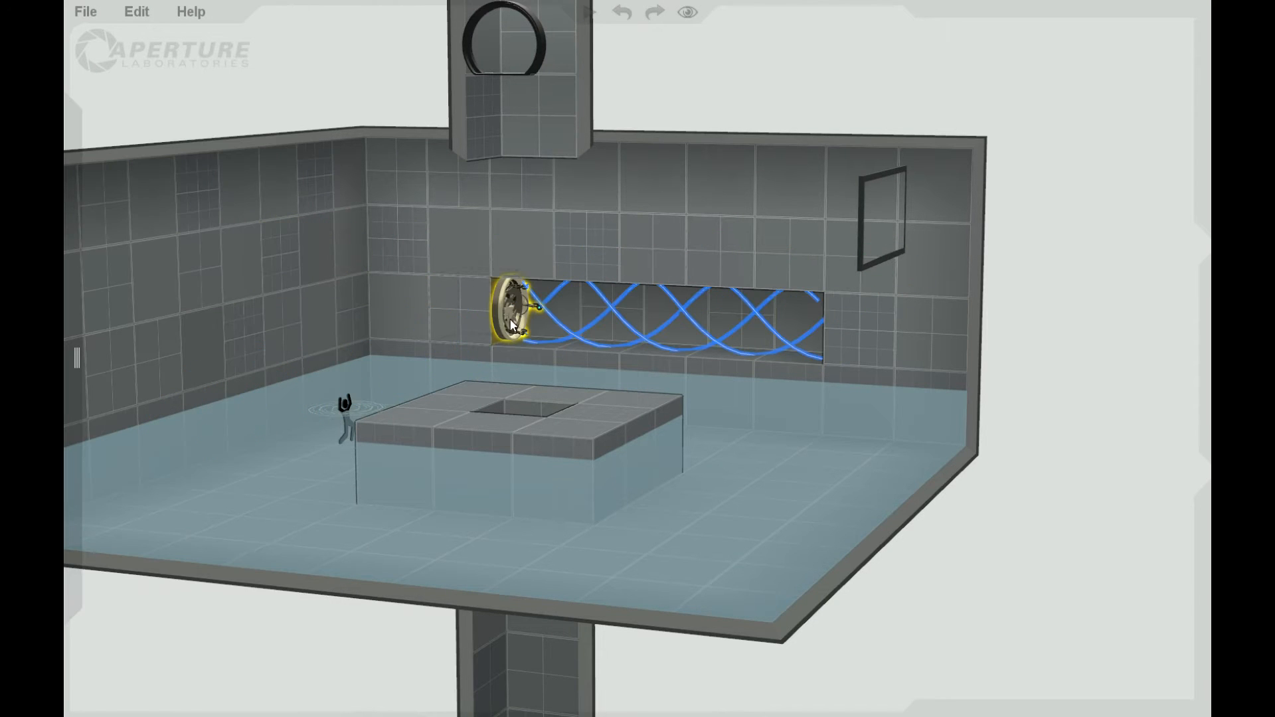
Recess the back-wall tile above the middle of the alcove and place a cube dropper in it over the funnel.
{"action": "right_click_drag", "start_coordinate": [1016, 536], "coordinate": [928, 469]}
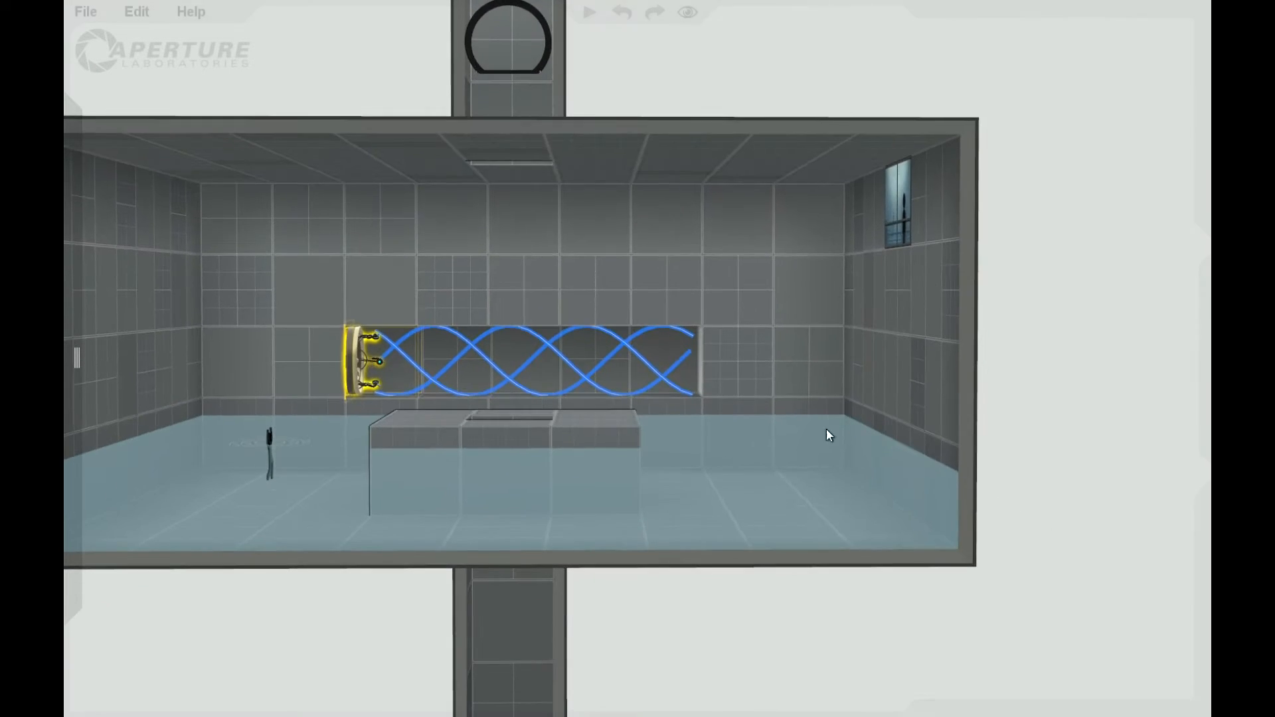
{"action": "left_click", "coordinate": [544, 297]}
{"action": "right_click", "coordinate": [536, 303]}
{"action": "left_click", "coordinate": [543, 377]}
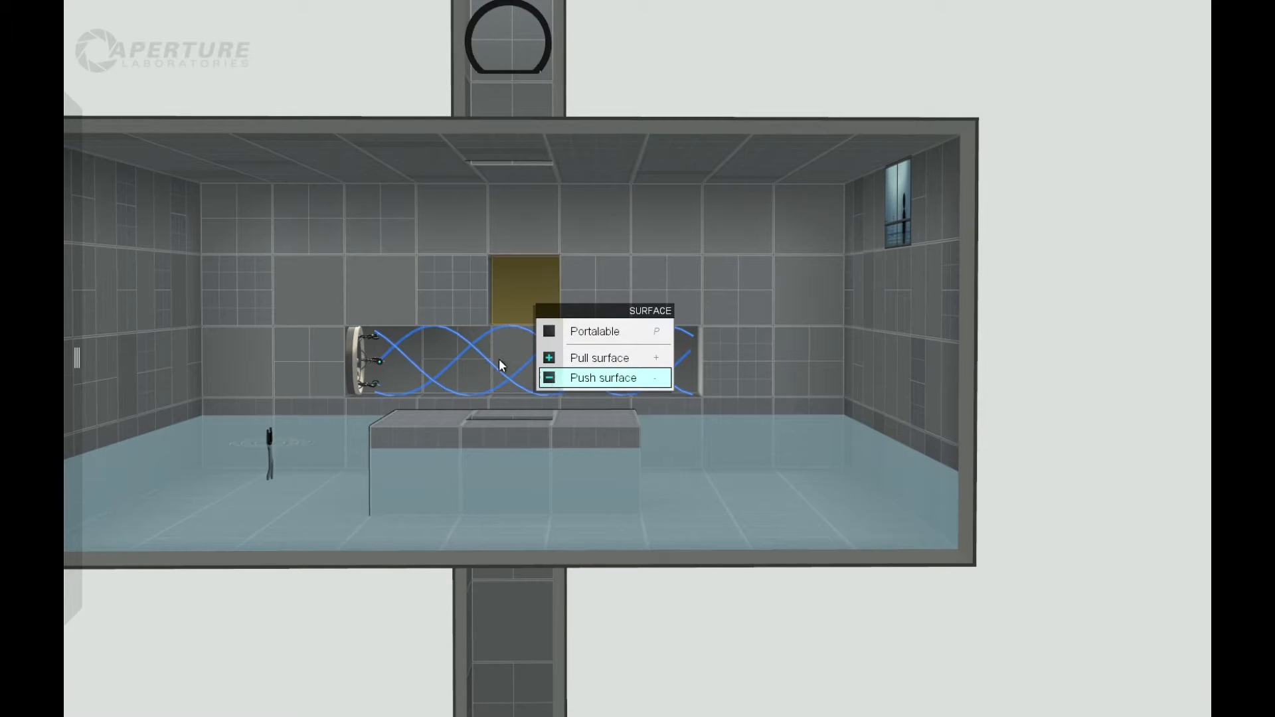
{"action": "right_click_drag", "start_coordinate": [1062, 287], "coordinate": [817, 362]}
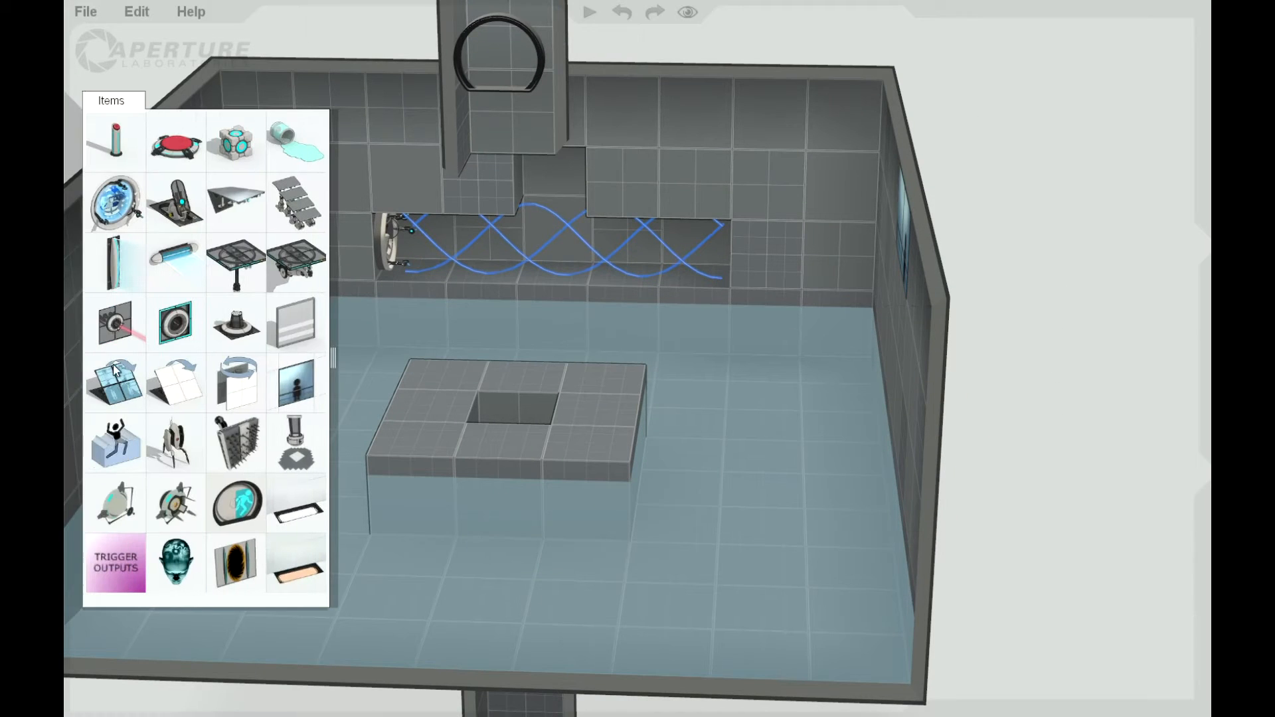
{"action": "left_click_drag", "start_coordinate": [223, 130], "coordinate": [533, 272]}
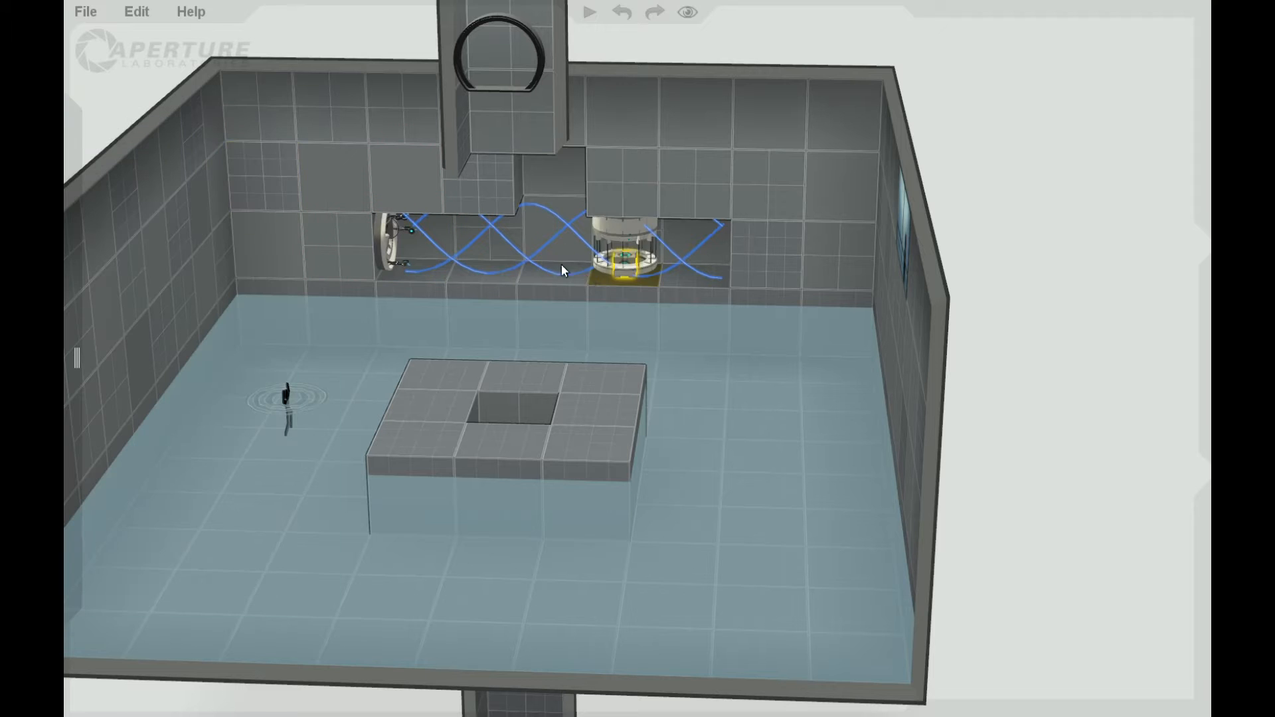
{"action": "right_click_drag", "start_coordinate": [1037, 421], "coordinate": [1054, 351]}
Make the back-wall tile diagonally above the alcove's window-side end portalable.
{"action": "right_click", "coordinate": [734, 248]}
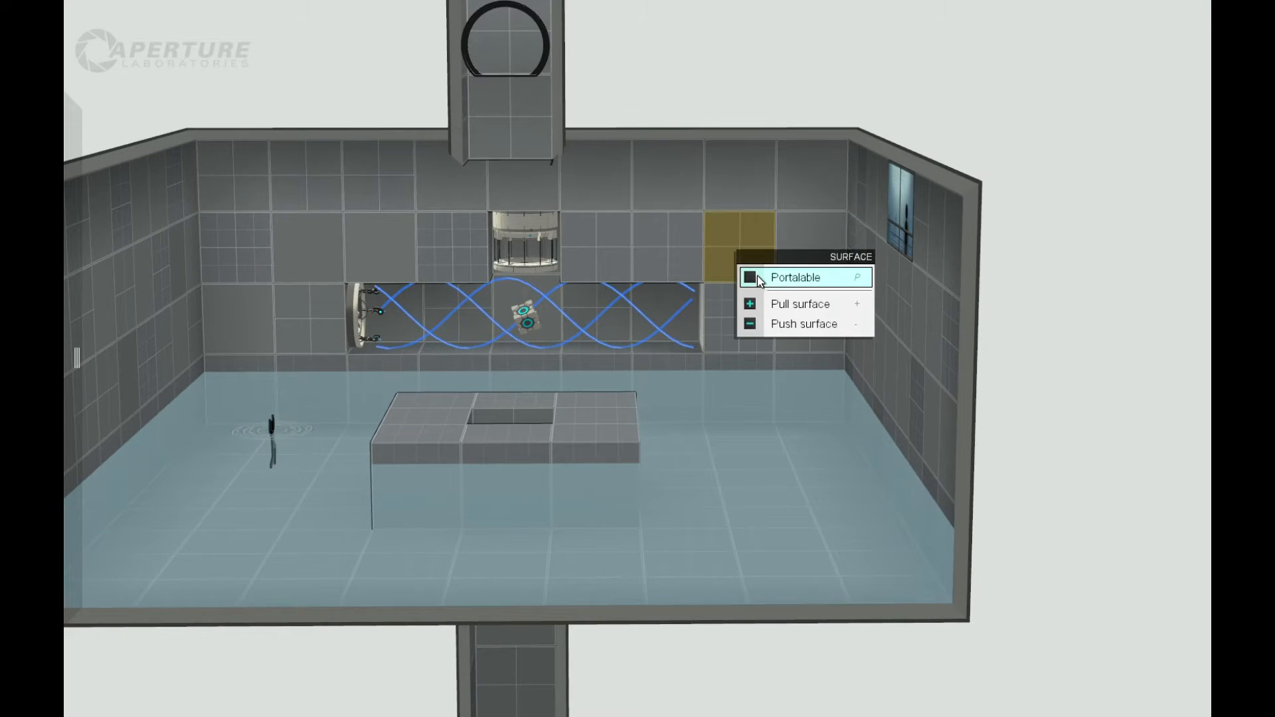
{"action": "mouse_move", "coordinate": [1023, 237]}
{"action": "right_mouse_down"}
{"action": "mouse_move", "coordinate": [836, 319]}
{"action": "mouse_move", "coordinate": [745, 335]}
{"action": "mouse_move", "coordinate": [873, 237]}
{"action": "mouse_move", "coordinate": [1039, 238]}
{"action": "right_mouse_up"}
Mount a large floor button on the back wall directly above the excursion funnel.
{"action": "mouse_move", "coordinate": [77, 138]}
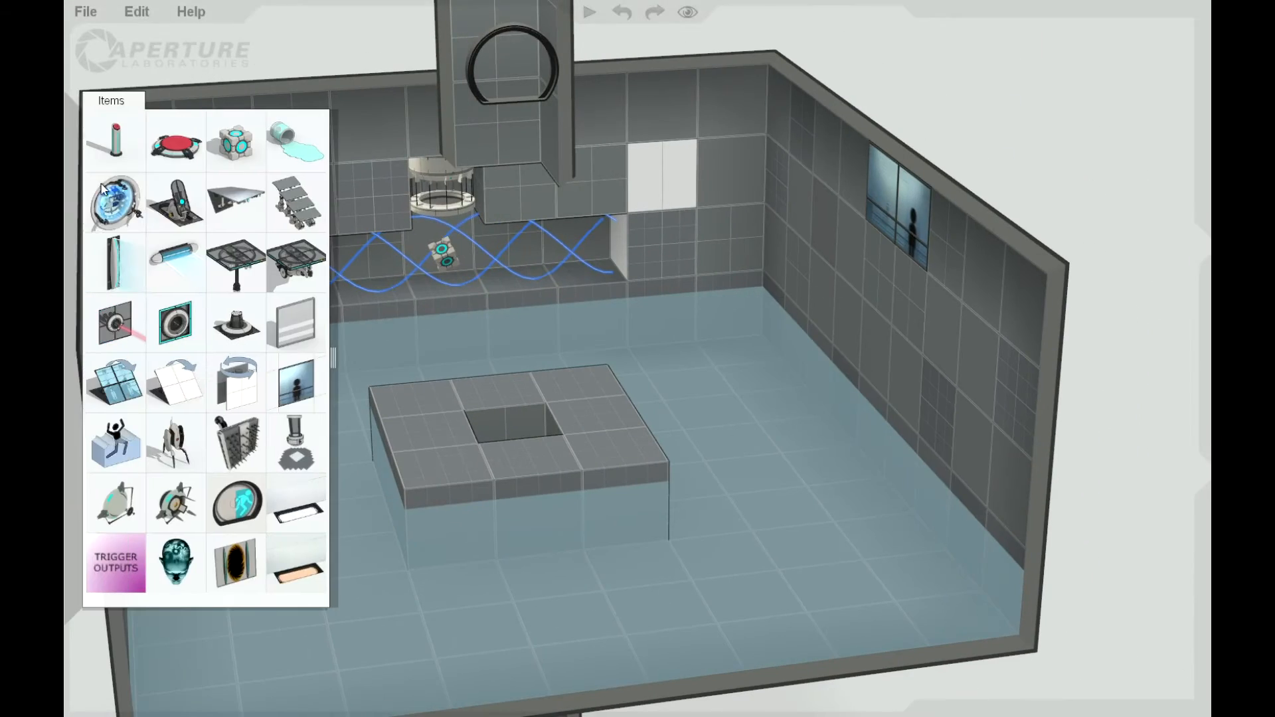
{"action": "left_click_drag", "start_coordinate": [170, 154], "coordinate": [227, 224]}
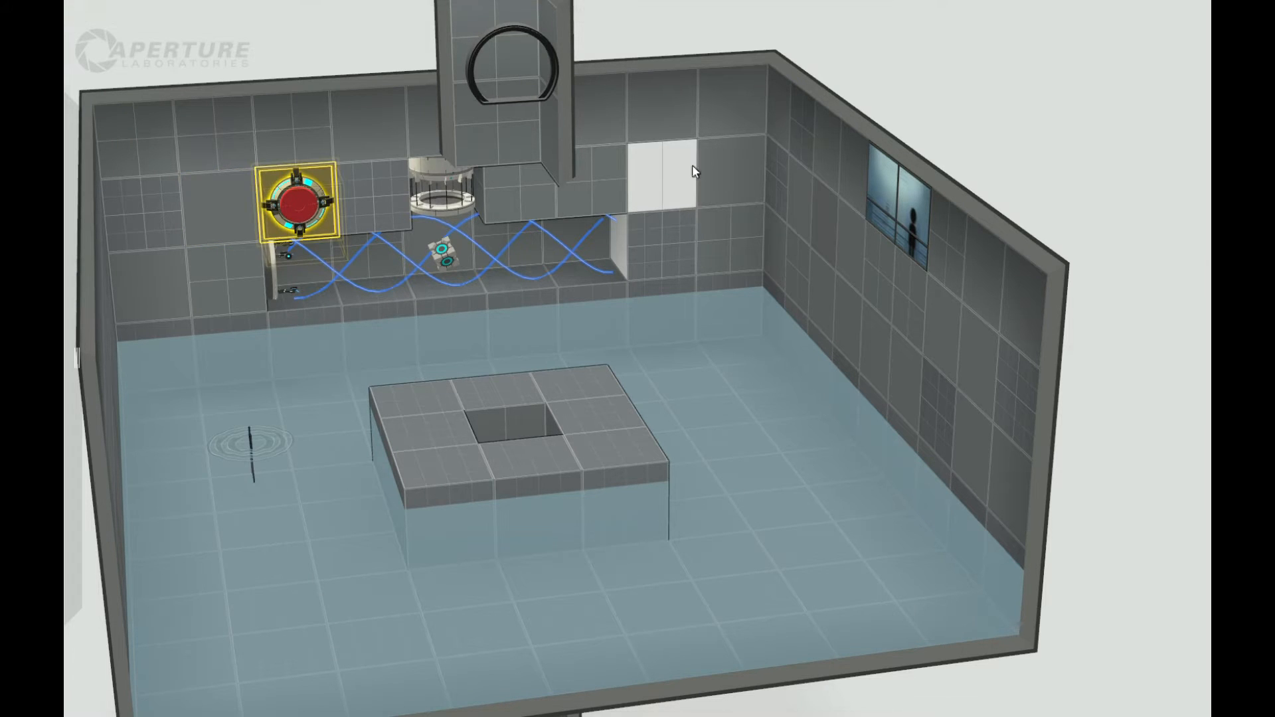
Turn the white back-wall tile near the alcove's window-side end back into a non-portalable surface.
{"action": "right_click", "coordinate": [684, 180]}
{"action": "right_click", "coordinate": [604, 186]}
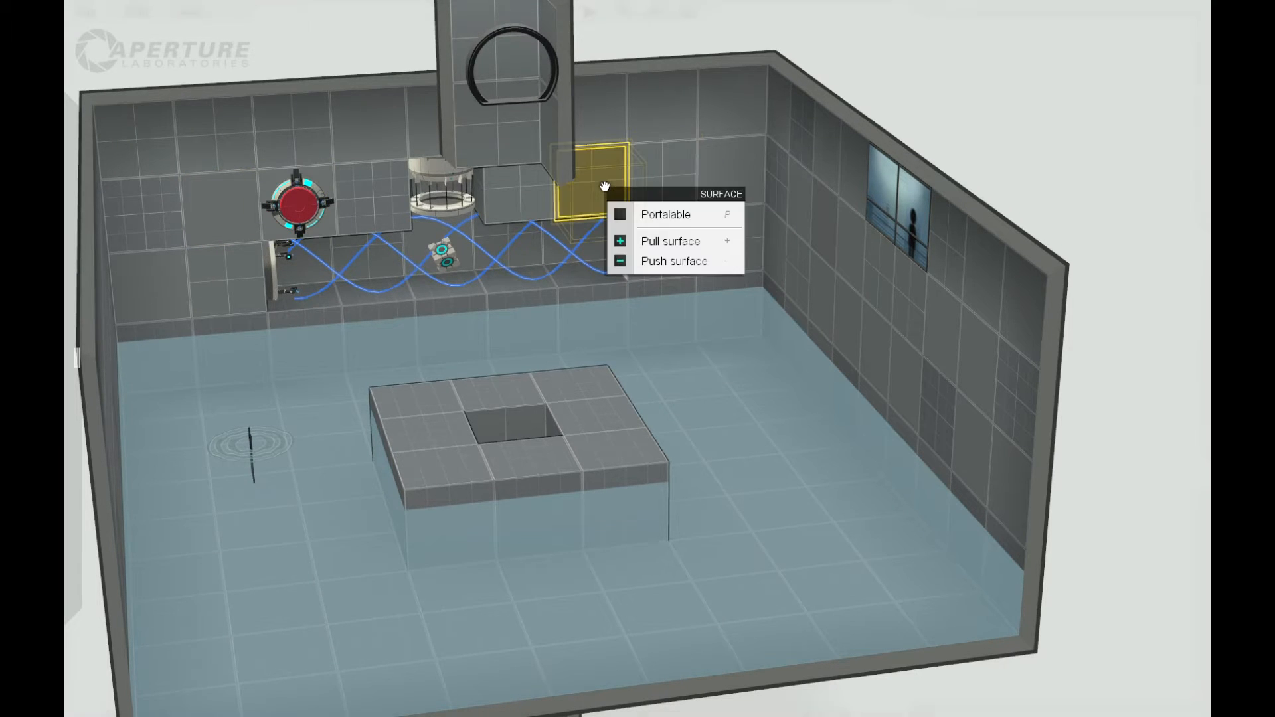
{"action": "left_click", "coordinate": [1010, 120]}
Make a single tile on the wall opposite the alcove portalable, in the third row above the floor.
{"action": "left_click_drag", "start_coordinate": [1010, 120], "coordinate": [290, 3]}
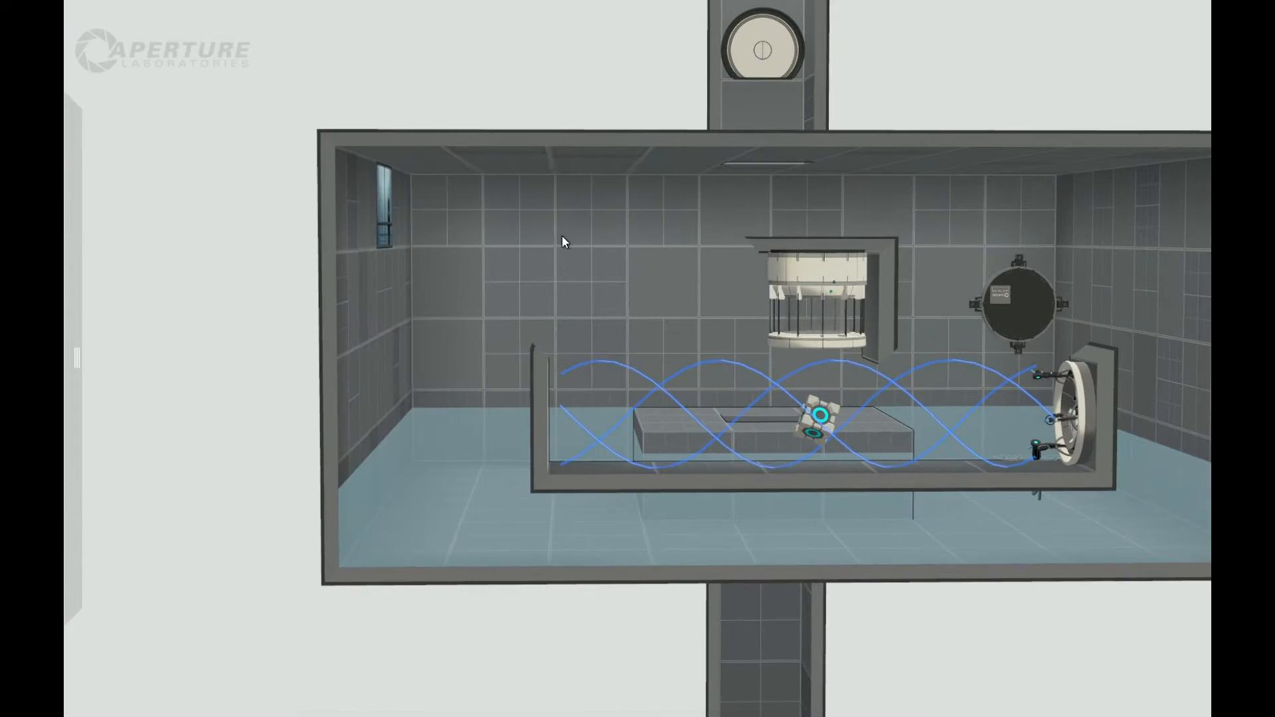
{"action": "right_click", "coordinate": [579, 279]}
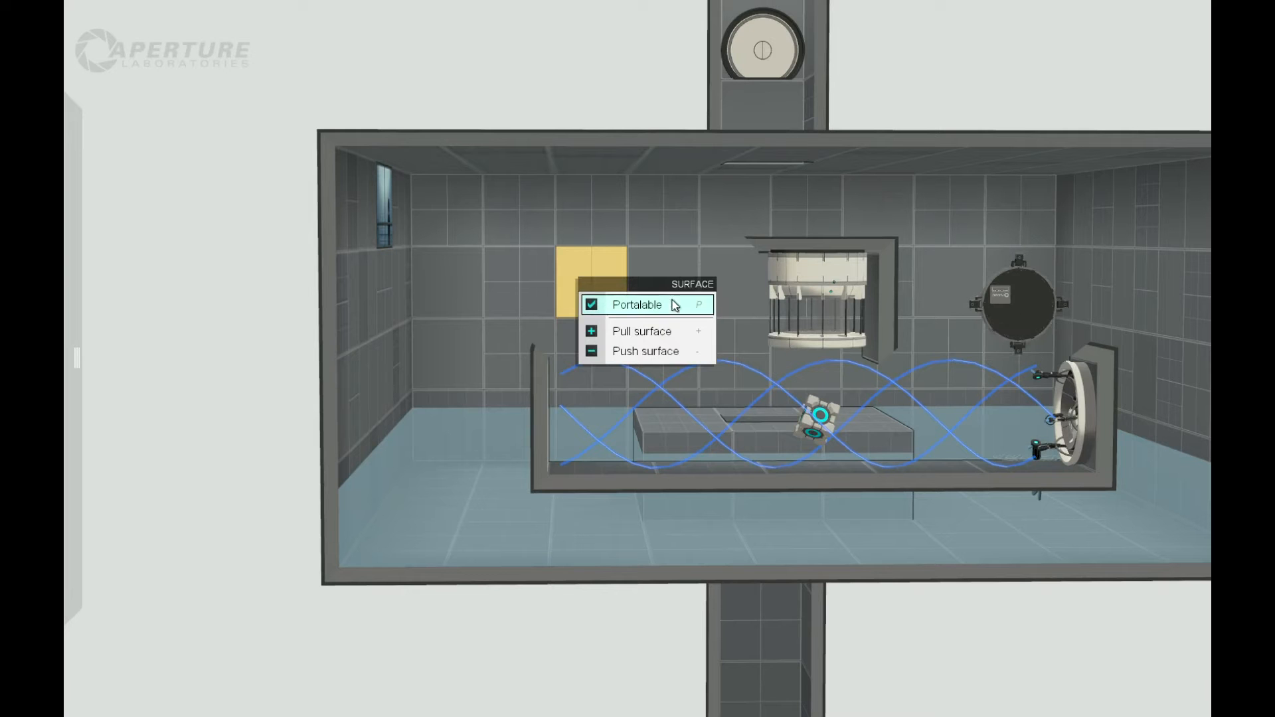
Shift the portalable tile opposite the funnel four columns away from the window and mount a large floor button on its old spot.
{"action": "left_click_drag", "start_coordinate": [1088, 644], "coordinate": [1057, 642]}
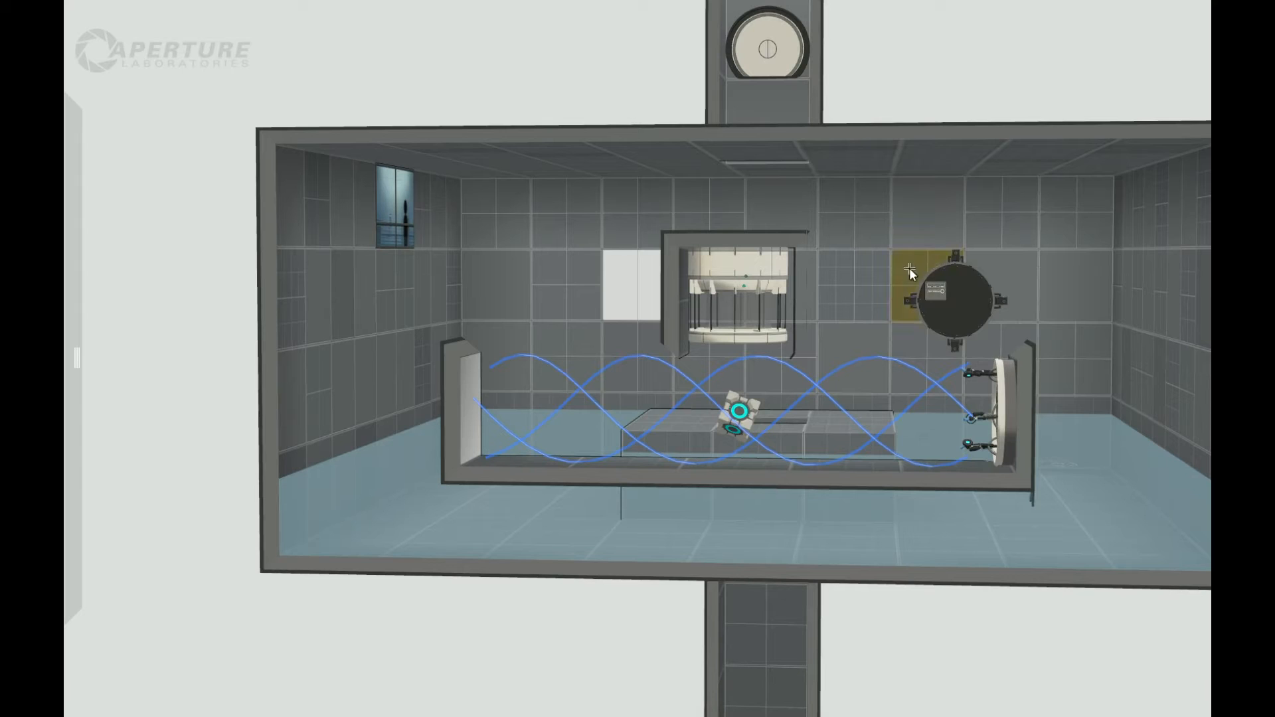
{"action": "right_click", "coordinate": [909, 269]}
{"action": "right_click", "coordinate": [618, 293]}
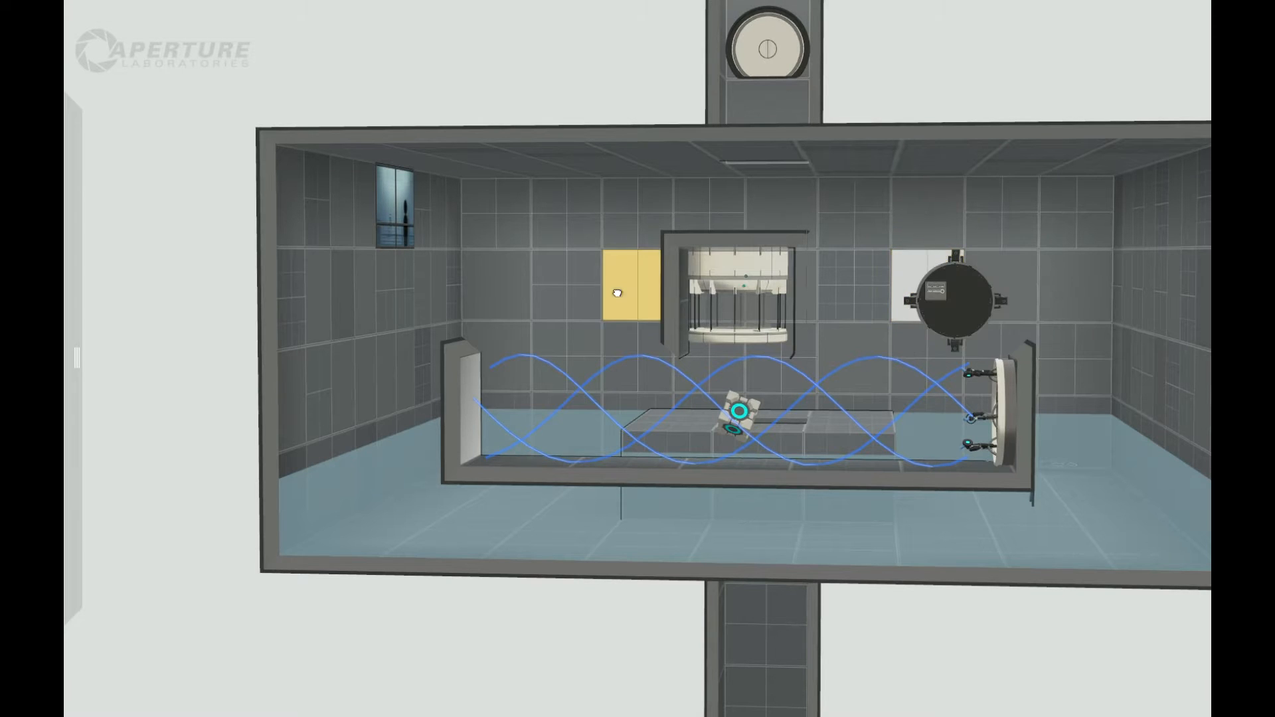
{"action": "left_click_drag", "start_coordinate": [975, 304], "coordinate": [650, 286]}
Push in a one-row, three-tile-wide alcove below and between the new button and the portalable tile.
{"action": "left_click_drag", "start_coordinate": [221, 386], "coordinate": [636, 310]}
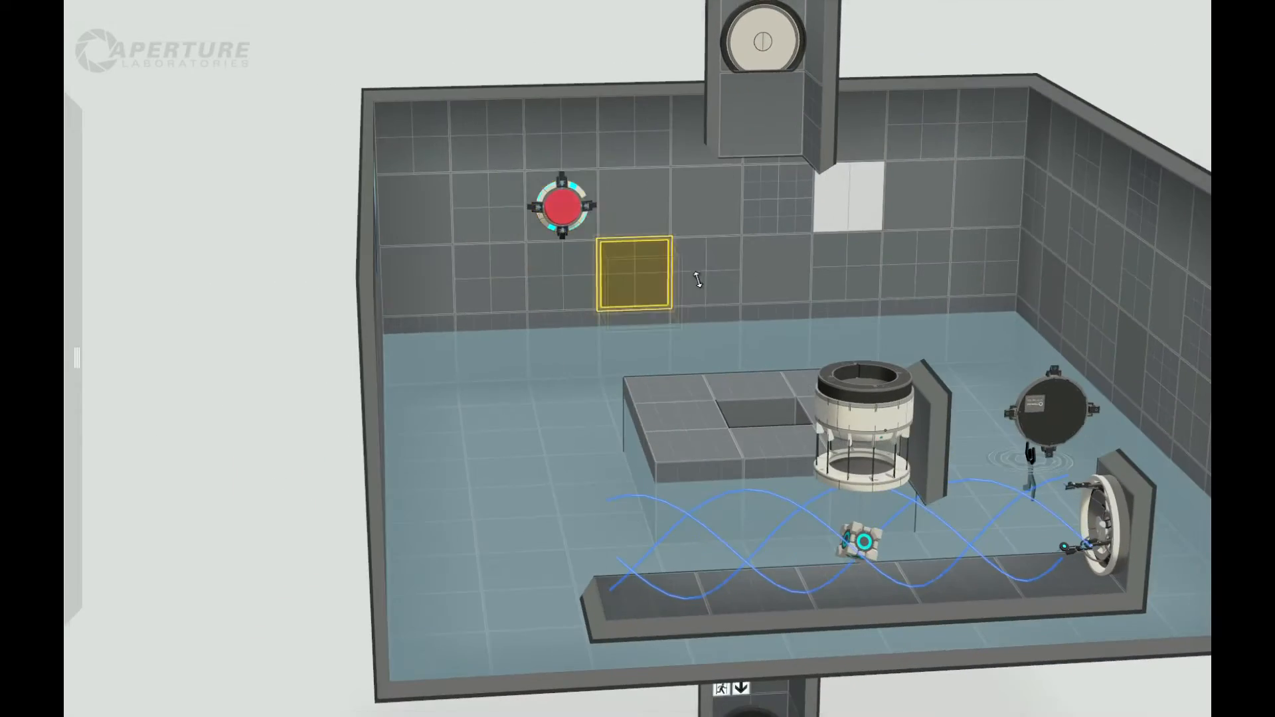
{"action": "right_click", "coordinate": [771, 272]}
{"action": "left_click", "coordinate": [787, 348]}
Place a fizzler on the wall opposite the window, lay it horizontally over the central platform and widen it to three tiles.
{"action": "left_click_drag", "start_coordinate": [264, 381], "coordinate": [788, 360]}
{"action": "mouse_move", "coordinate": [69, 368]}
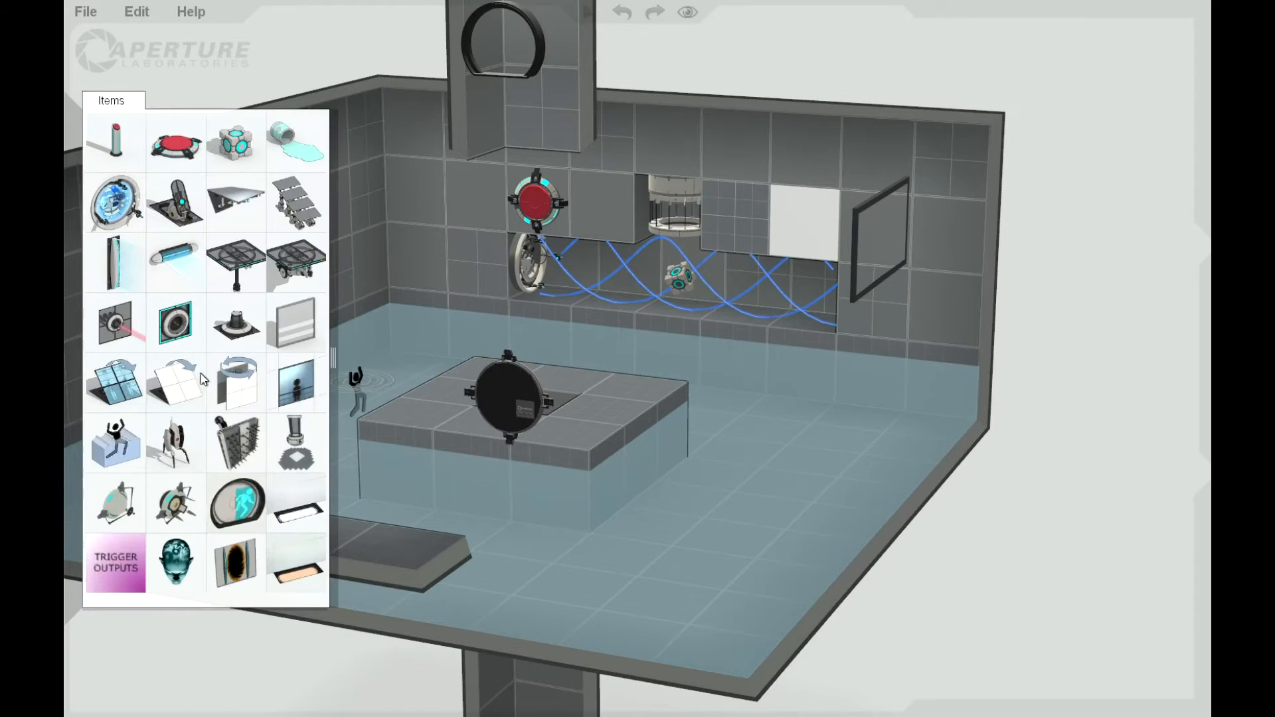
{"action": "left_click_drag", "start_coordinate": [128, 276], "coordinate": [240, 387]}
{"action": "left_click_drag", "start_coordinate": [995, 572], "coordinate": [808, 619]}
{"action": "left_click_drag", "start_coordinate": [586, 192], "coordinate": [609, 262]}
{"action": "left_click_drag", "start_coordinate": [690, 332], "coordinate": [744, 326]}
{"action": "mouse_move", "coordinate": [219, 642]}
{"action": "left_mouse_down"}
{"action": "mouse_move", "coordinate": [231, 667]}
{"action": "mouse_move", "coordinate": [225, 657]}
{"action": "left_mouse_up"}
{"action": "mouse_move", "coordinate": [211, 595]}
{"action": "left_mouse_down"}
{"action": "mouse_move", "coordinate": [155, 423]}
{"action": "mouse_move", "coordinate": [194, 640]}
{"action": "mouse_move", "coordinate": [189, 603]}
{"action": "left_mouse_up"}
Place the round door item with the running figure in the opening at the central platform's middle.
{"action": "mouse_move", "coordinate": [65, 285]}
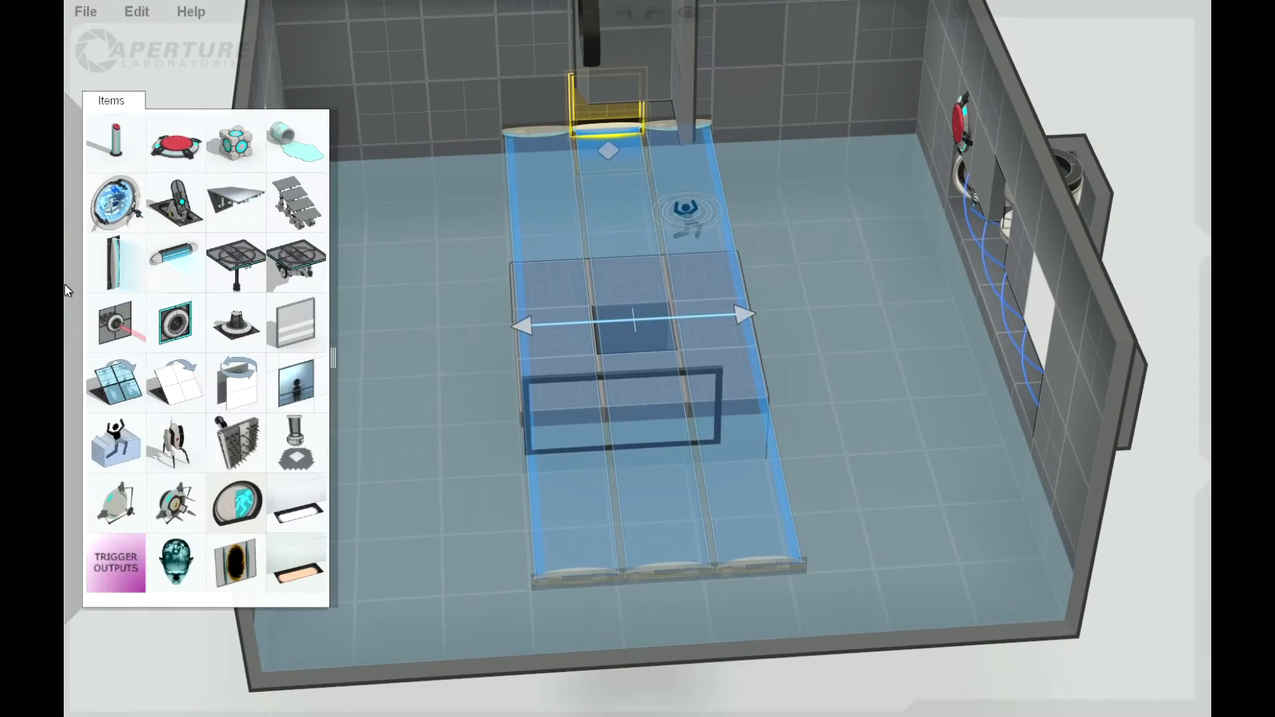
{"action": "left_click_drag", "start_coordinate": [232, 495], "coordinate": [631, 324]}
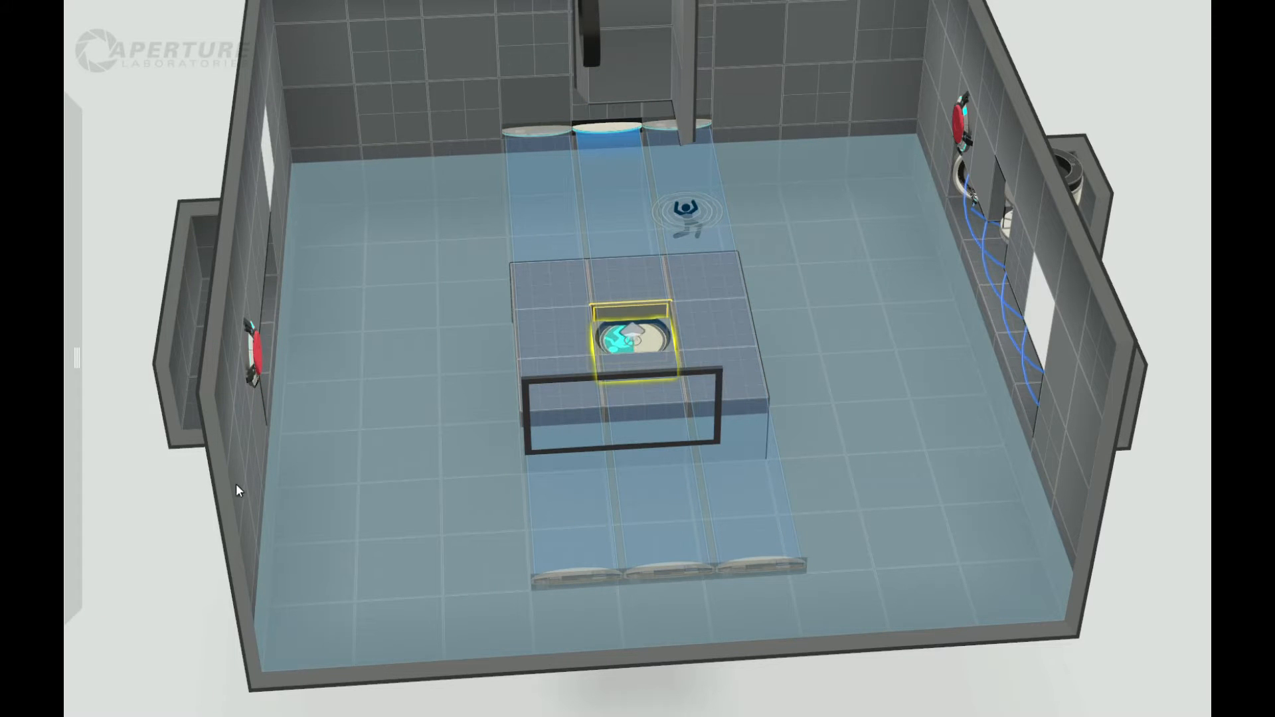
{"action": "left_click_drag", "start_coordinate": [195, 556], "coordinate": [170, 332]}
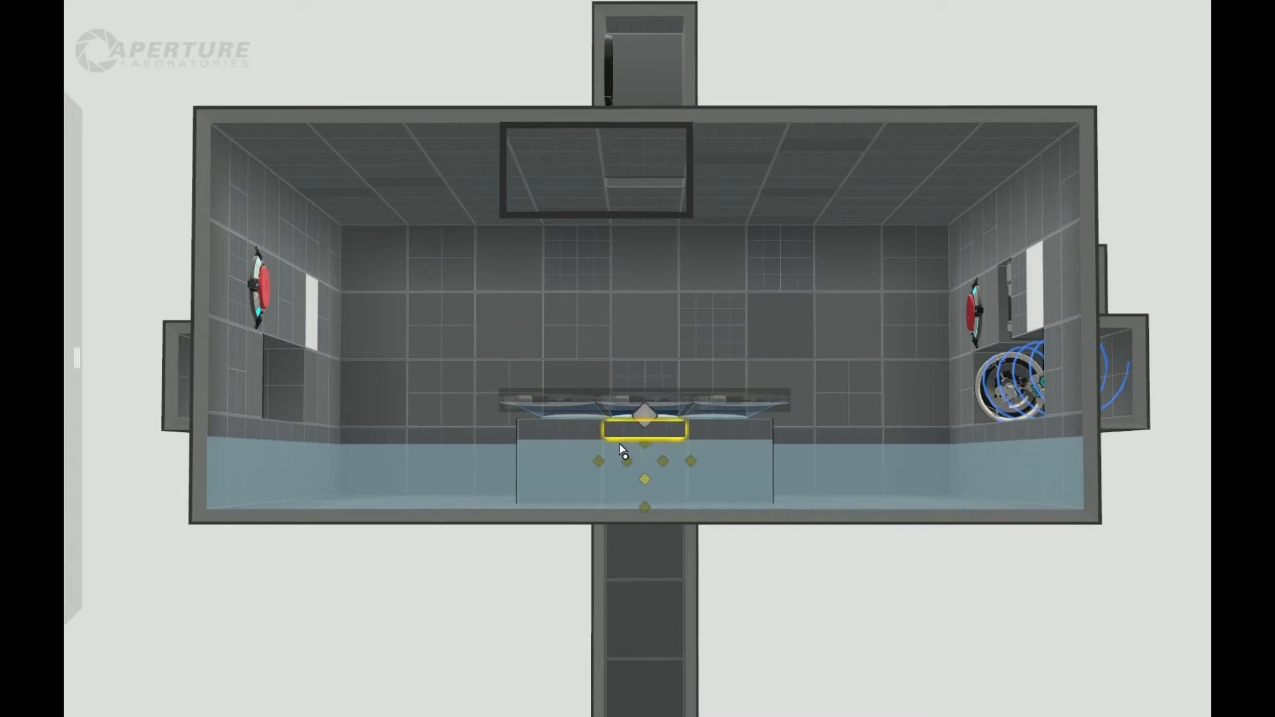
Set the fizzler's hazard type to Laserfield and turn off its Start enabled option.
{"action": "left_click_drag", "start_coordinate": [255, 598], "coordinate": [443, 698]}
{"action": "mouse_move", "coordinate": [1083, 527]}
{"action": "left_mouse_down"}
{"action": "mouse_move", "coordinate": [963, 674]}
{"action": "mouse_move", "coordinate": [959, 651]}
{"action": "mouse_move", "coordinate": [1119, 544]}
{"action": "mouse_move", "coordinate": [1137, 513]}
{"action": "mouse_move", "coordinate": [1077, 524]}
{"action": "left_mouse_up"}
{"action": "right_click", "coordinate": [292, 266]}
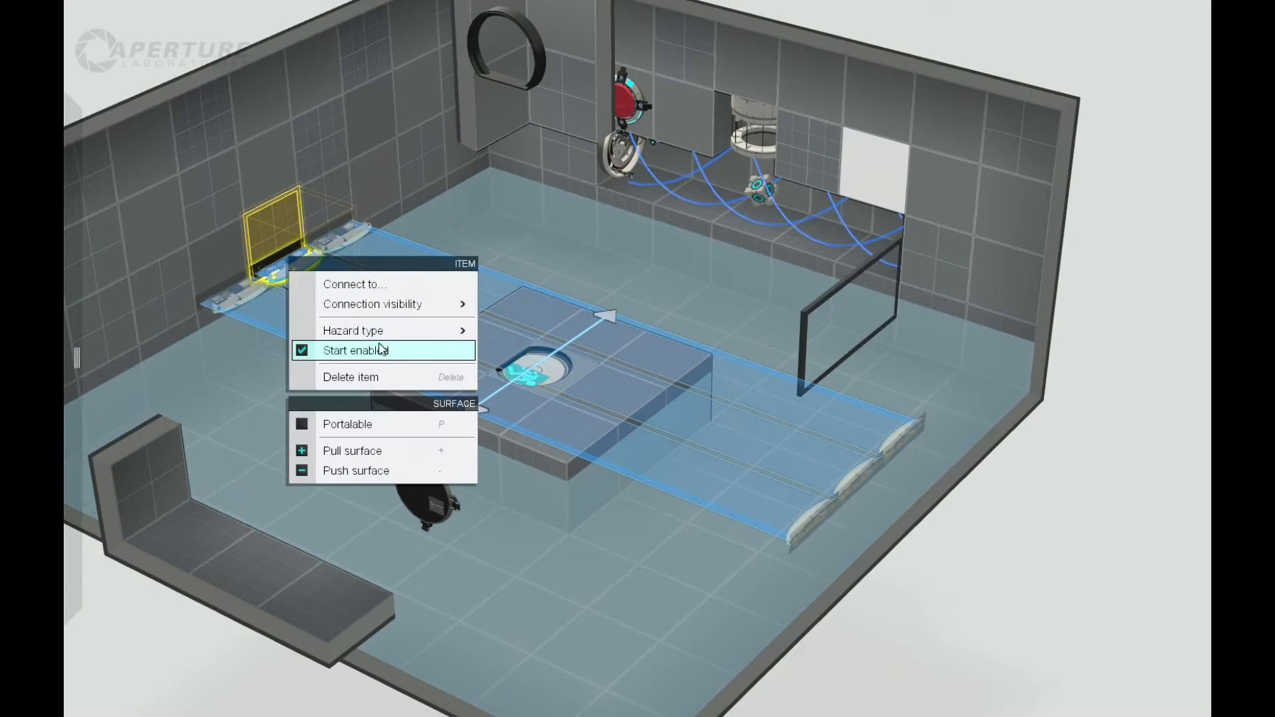
{"action": "mouse_move", "coordinate": [391, 332]}
{"action": "left_click", "coordinate": [532, 350]}
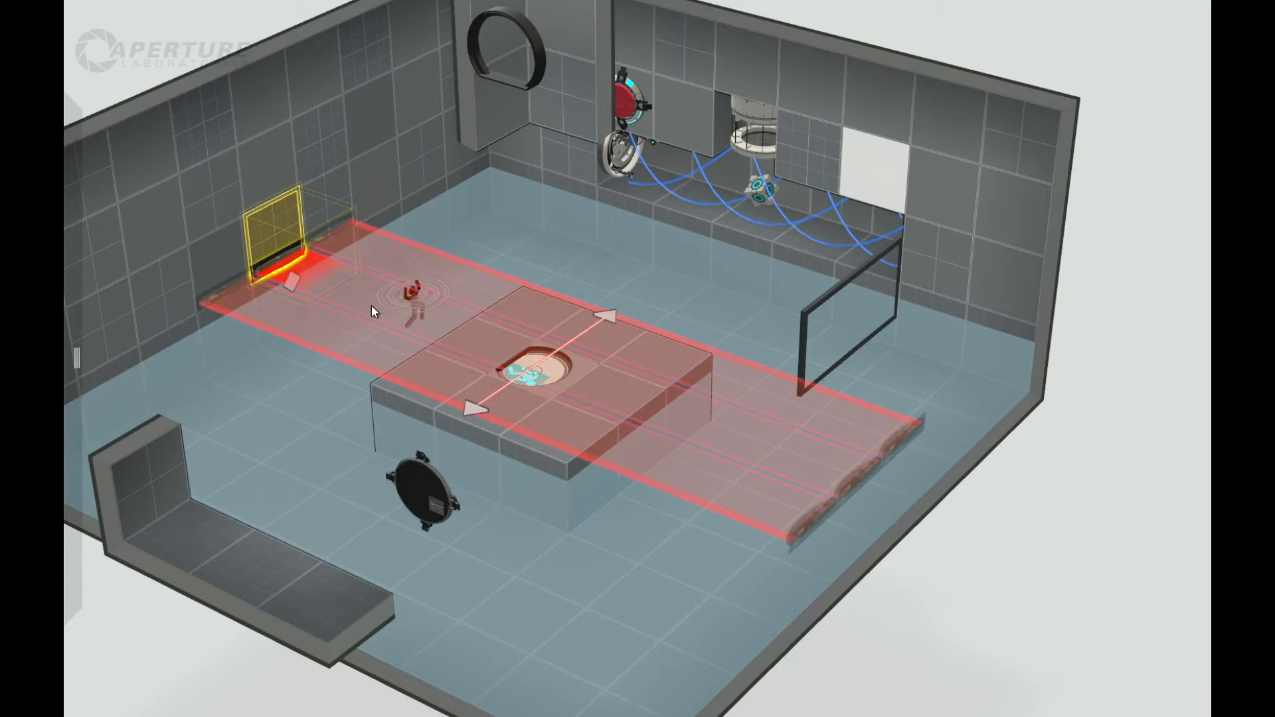
{"action": "right_click", "coordinate": [286, 256]}
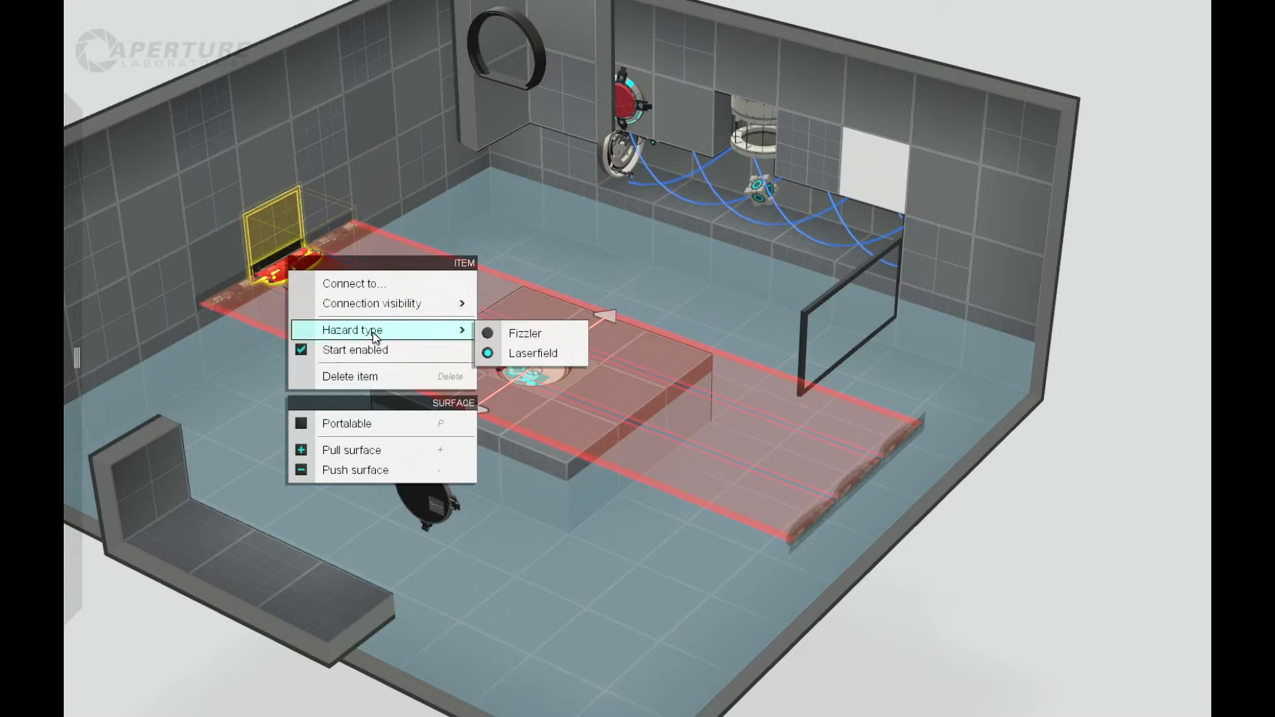
{"action": "left_click", "coordinate": [302, 354]}
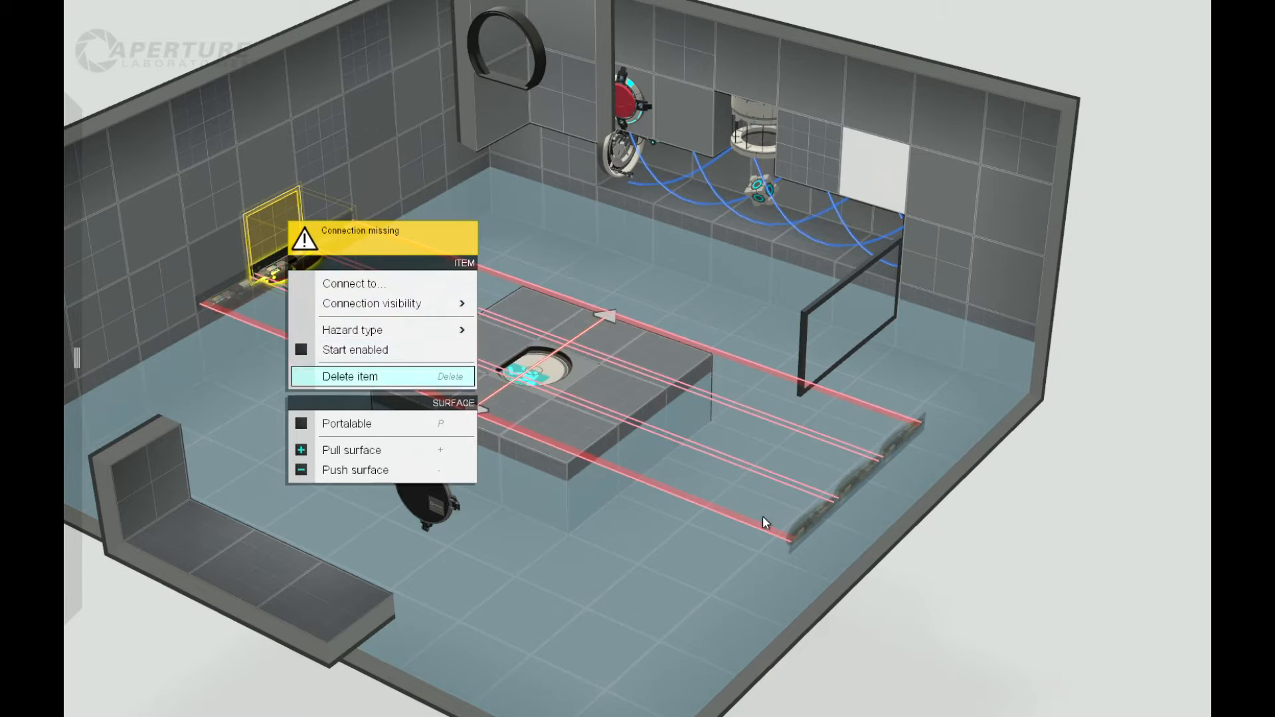
{"action": "left_click", "coordinate": [1042, 595]}
{"action": "left_click_drag", "start_coordinate": [1042, 595], "coordinate": [898, 628]}
Place a turret on the middle floor tile of the three-tile alcove, facing the central platform.
{"action": "right_click_drag", "start_coordinate": [1152, 487], "coordinate": [372, 478]}
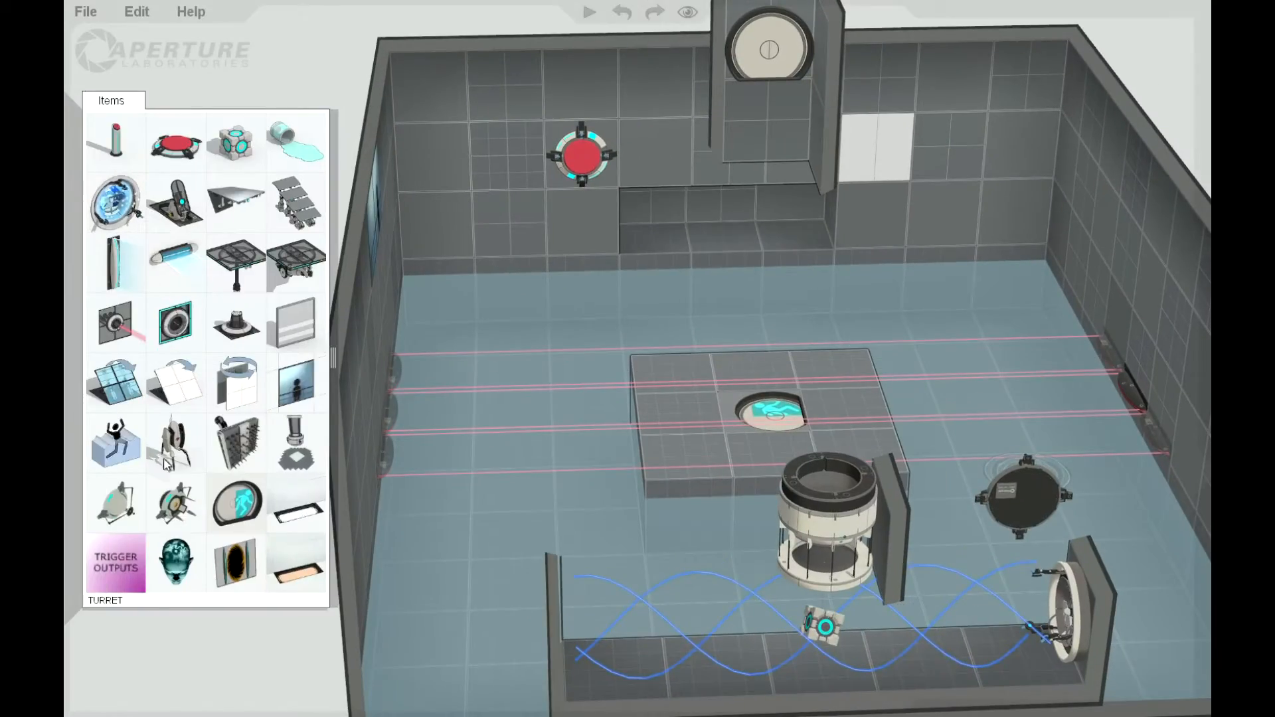
{"action": "left_click_drag", "start_coordinate": [217, 430], "coordinate": [724, 229]}
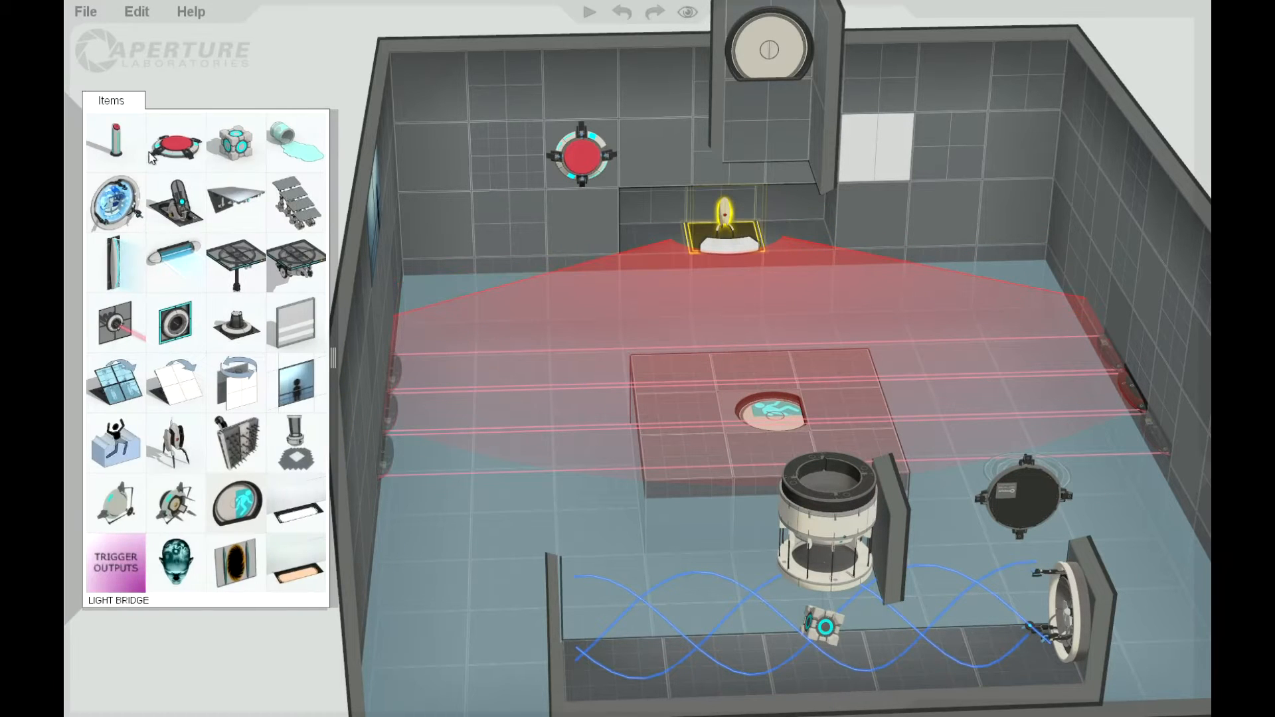
Mount a vertical light bridge on the turret alcove's end wall farthest from the window, shielding the turret.
{"action": "right_click_drag", "start_coordinate": [220, 98], "coordinate": [66, 249]}
{"action": "left_click_drag", "start_coordinate": [109, 266], "coordinate": [315, 282]}
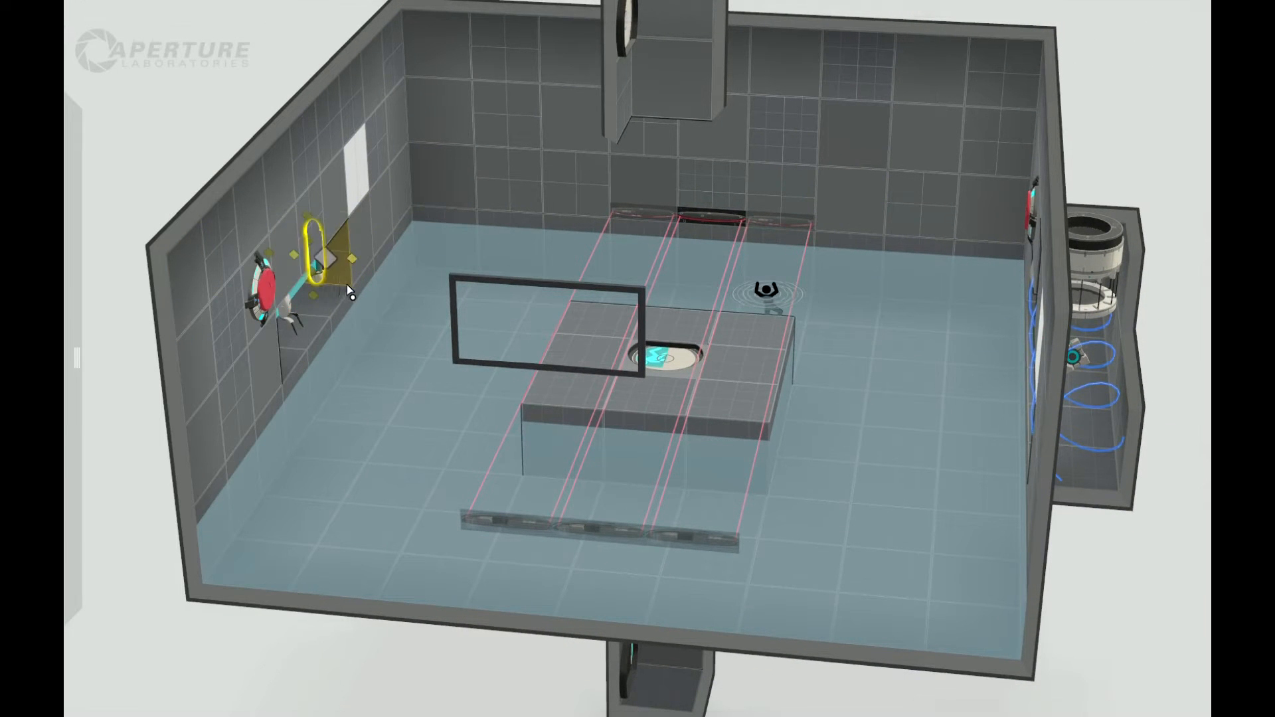
{"action": "right_click_drag", "start_coordinate": [423, 667], "coordinate": [393, 524]}
Mount a large floor button on the wall opposite the window and another diagonally below the window on the turret side.
{"action": "left_click_drag", "start_coordinate": [277, 288], "coordinate": [905, 222]}
{"action": "right_click_drag", "start_coordinate": [1123, 160], "coordinate": [400, 332]}
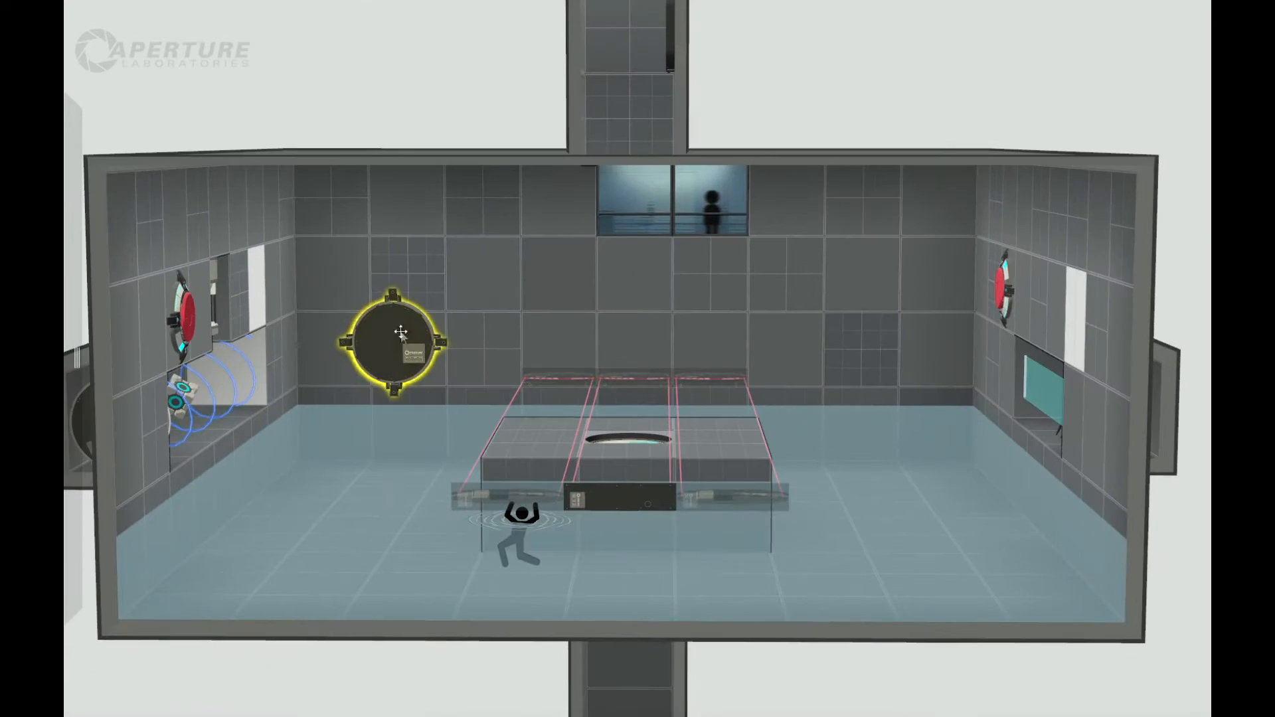
{"action": "left_click_drag", "start_coordinate": [504, 323], "coordinate": [786, 274]}
{"action": "right_click_drag", "start_coordinate": [1148, 97], "coordinate": [878, 203]}
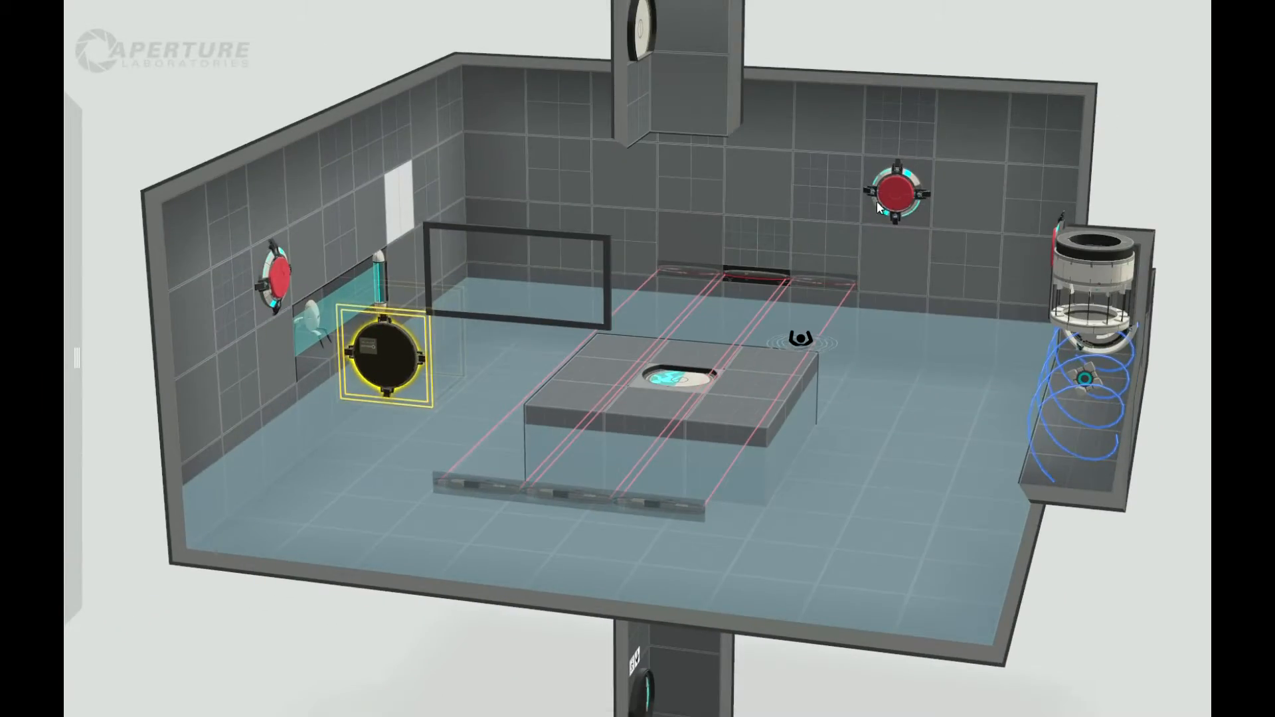
Connect the floor button on the wall opposite the window to the laserfield.
{"action": "left_click", "coordinate": [911, 205]}
{"action": "right_click", "coordinate": [917, 230]}
{"action": "left_click", "coordinate": [935, 219]}
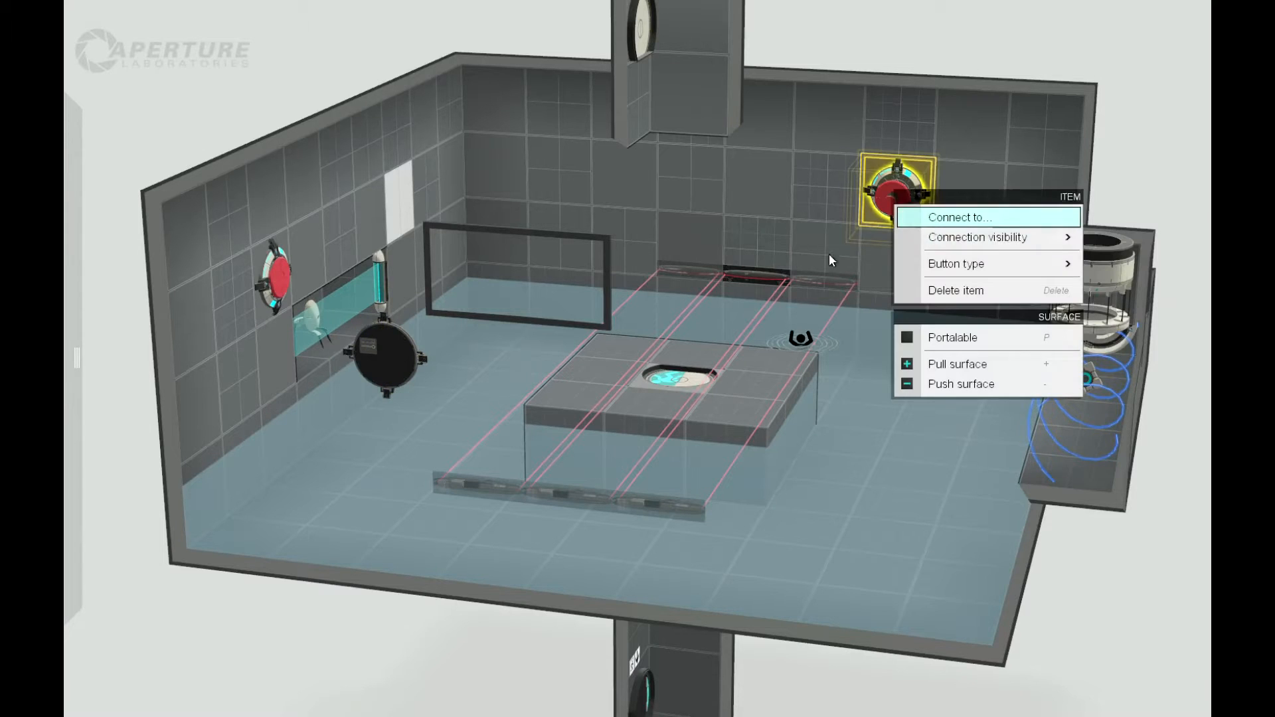
{"action": "left_click", "coordinate": [759, 275]}
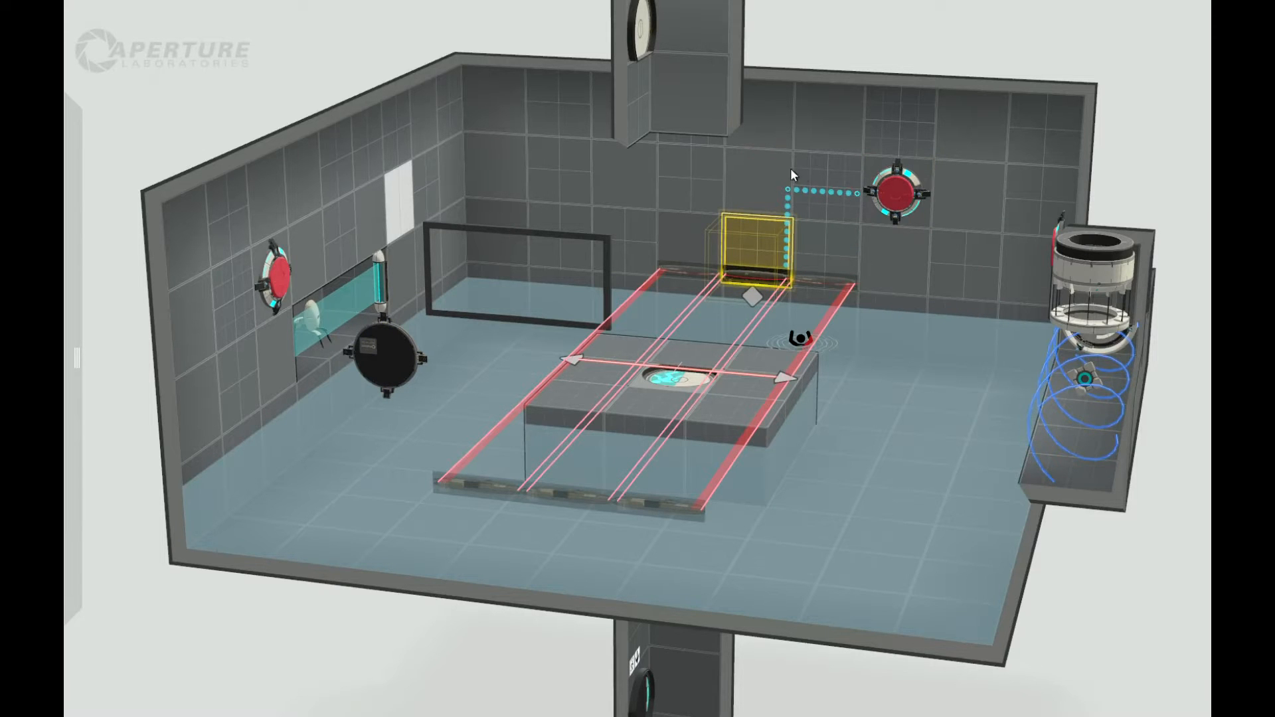
Examine the chamber from all sides, checking the placement of the buttons, laserfield, turret alcove, funnel and cube dropper.
{"action": "right_click_drag", "start_coordinate": [135, 568], "coordinate": [289, 611]}
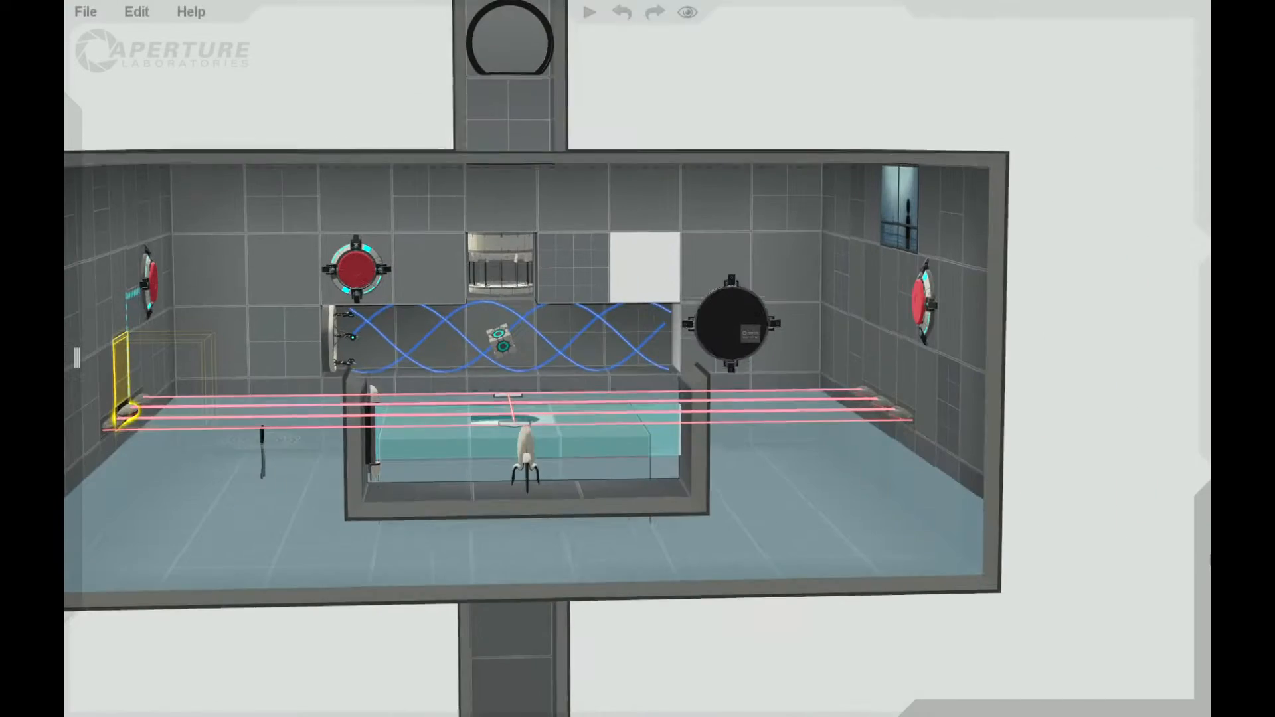
{"action": "right_click_drag", "start_coordinate": [925, 620], "coordinate": [1144, 663]}
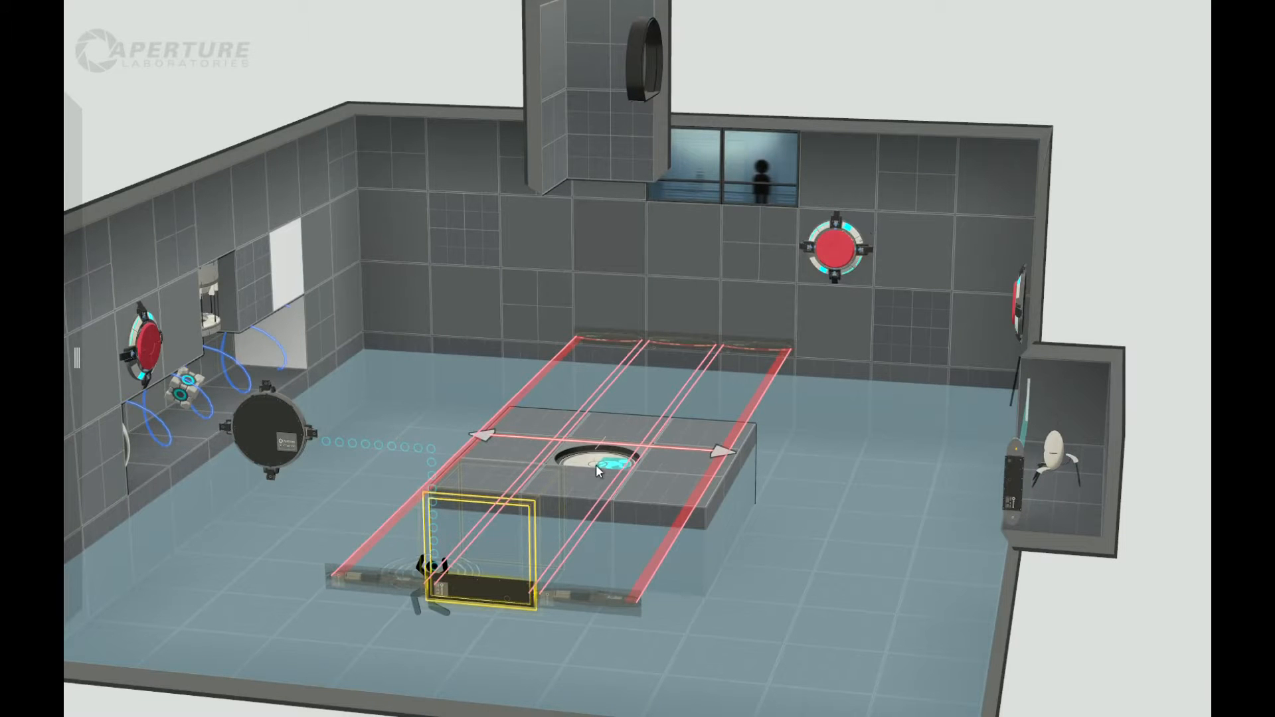
{"action": "right_click_drag", "start_coordinate": [1117, 273], "coordinate": [515, 375]}
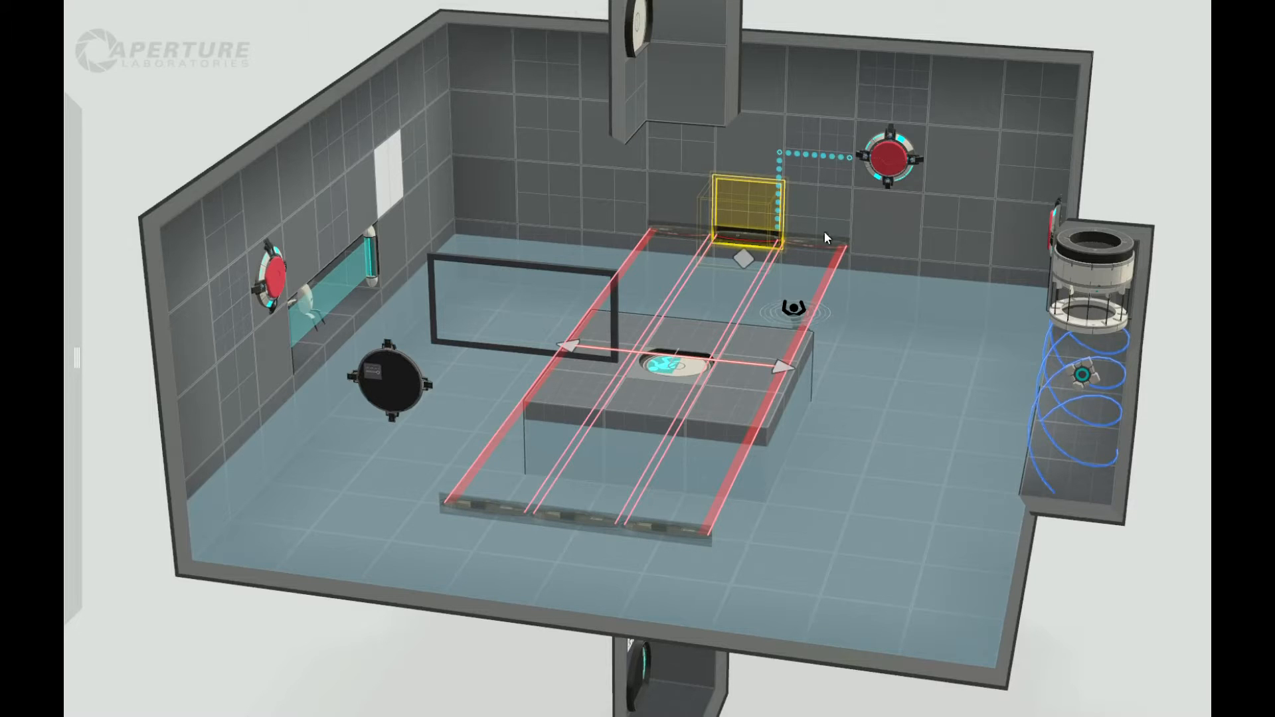
{"action": "right_click_drag", "start_coordinate": [1135, 142], "coordinate": [1026, 614]}
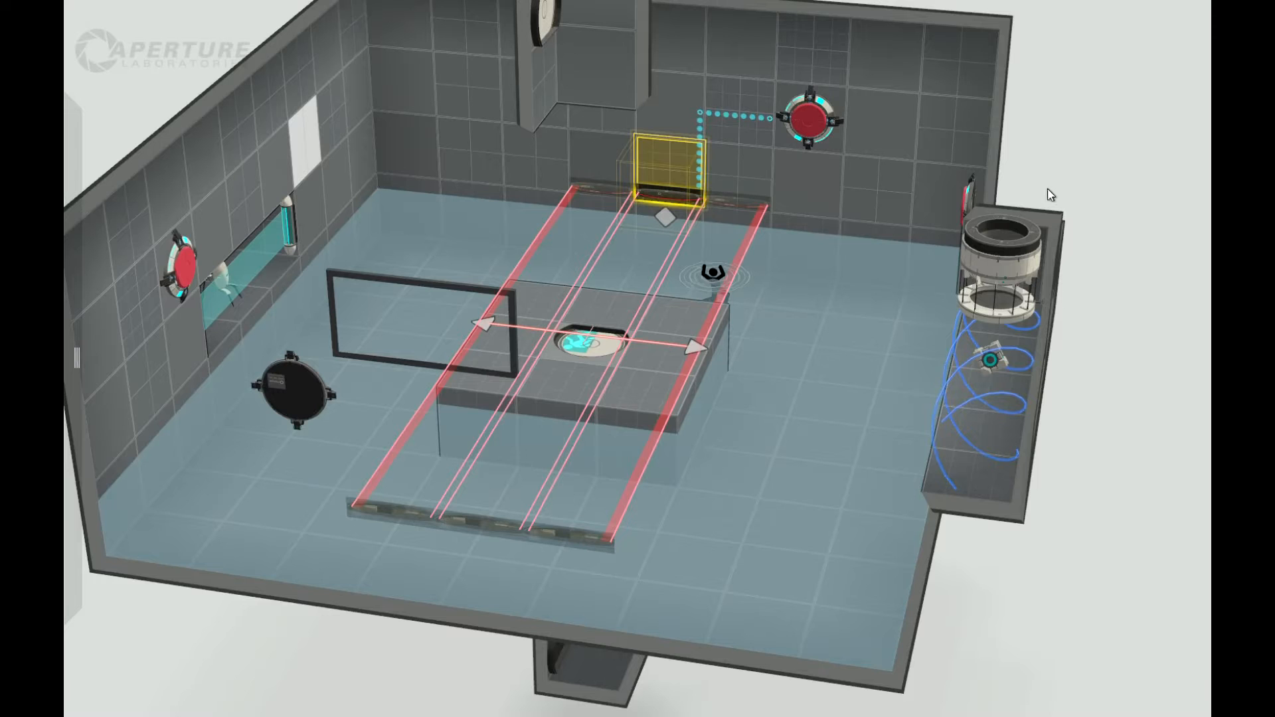
{"action": "right_click_drag", "start_coordinate": [1041, 185], "coordinate": [803, 97]}
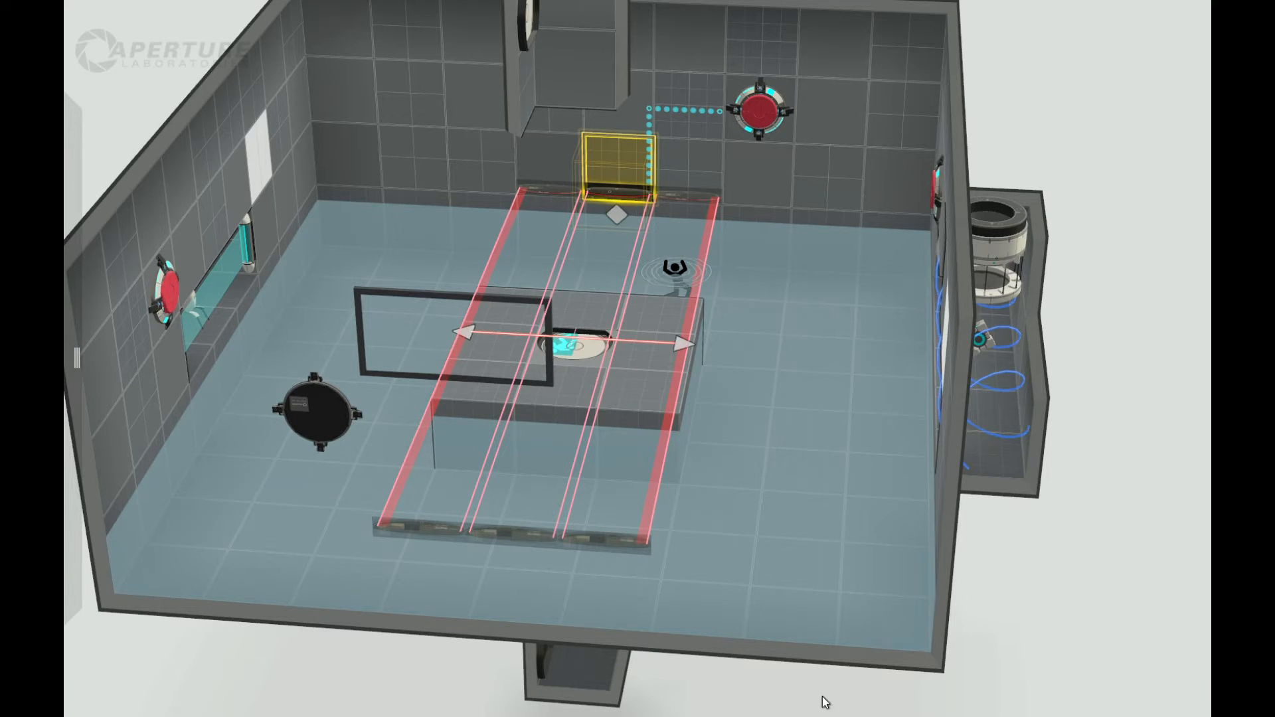
{"action": "right_click_drag", "start_coordinate": [805, 704], "coordinate": [1085, 671]}
{"action": "scroll", "coordinate": [1096, 573], "scroll_direction": "down", "scroll_amount": 5}
{"action": "right_click_drag", "start_coordinate": [1095, 576], "coordinate": [961, 558]}
{"action": "scroll", "coordinate": [941, 561], "scroll_direction": "up", "scroll_amount": 5}
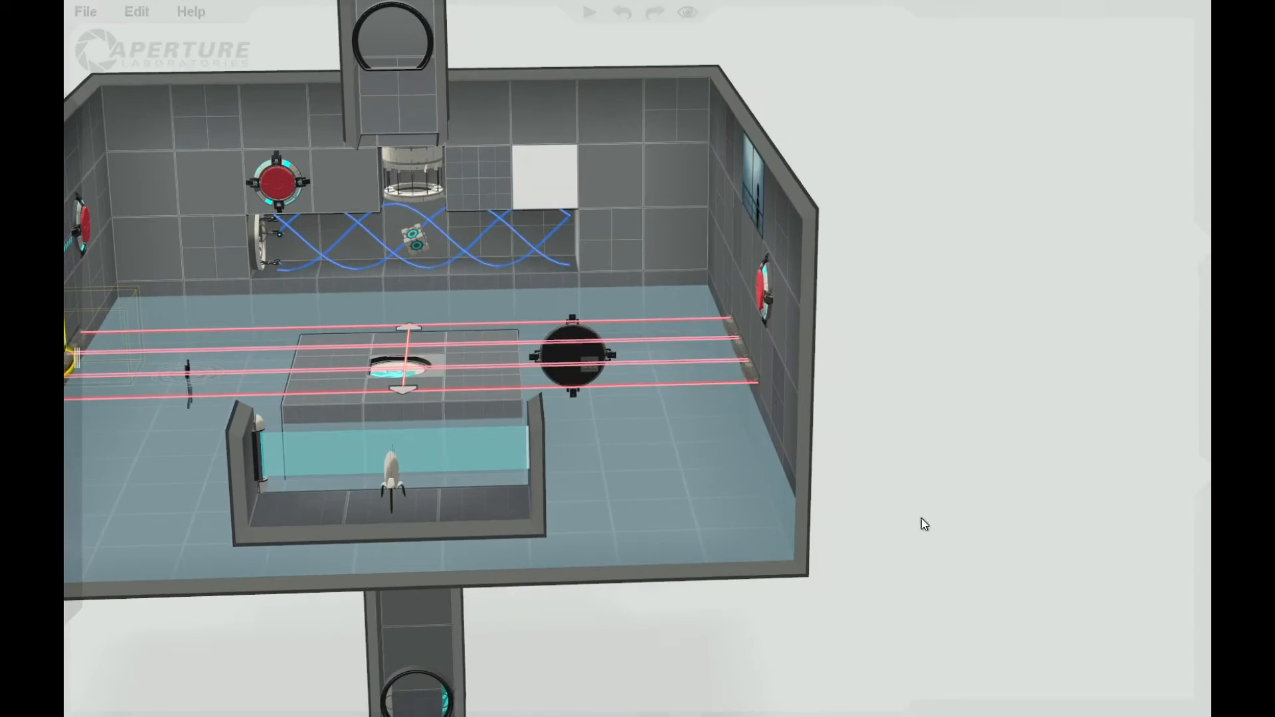
{"action": "middle_click_drag", "start_coordinate": [922, 518], "coordinate": [1113, 492]}
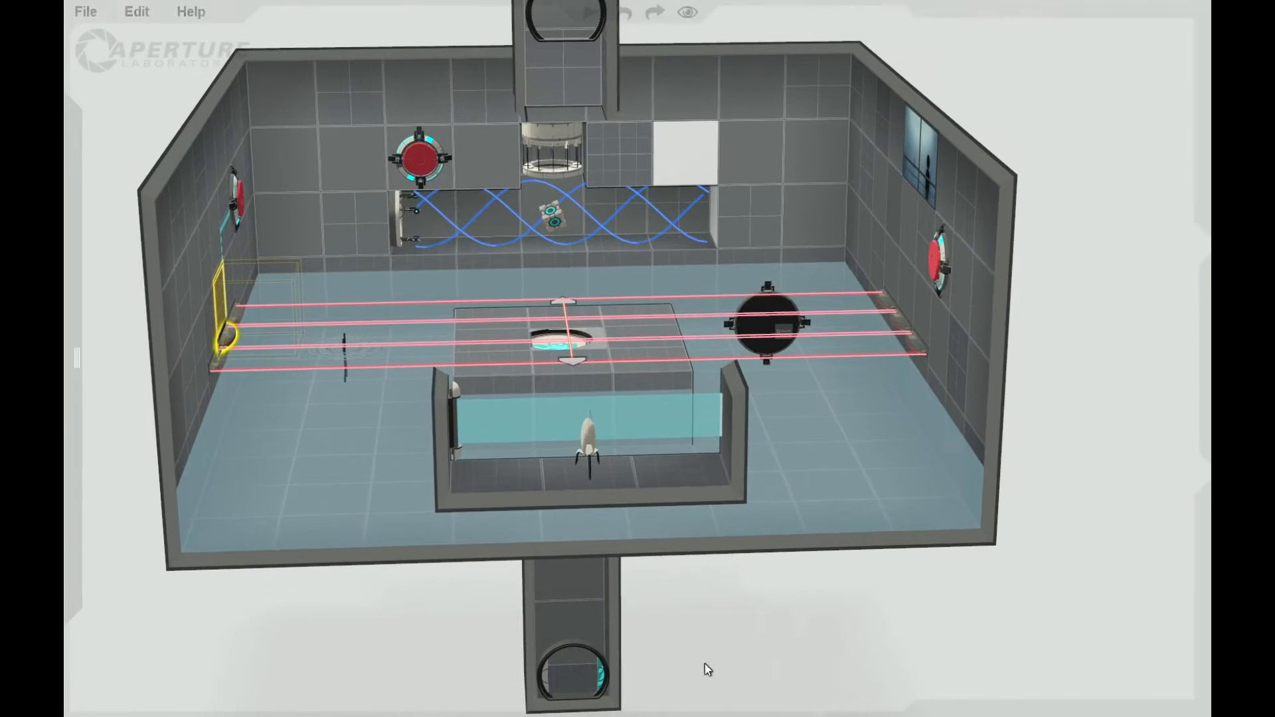
{"action": "right_click_drag", "start_coordinate": [1056, 487], "coordinate": [1022, 530]}
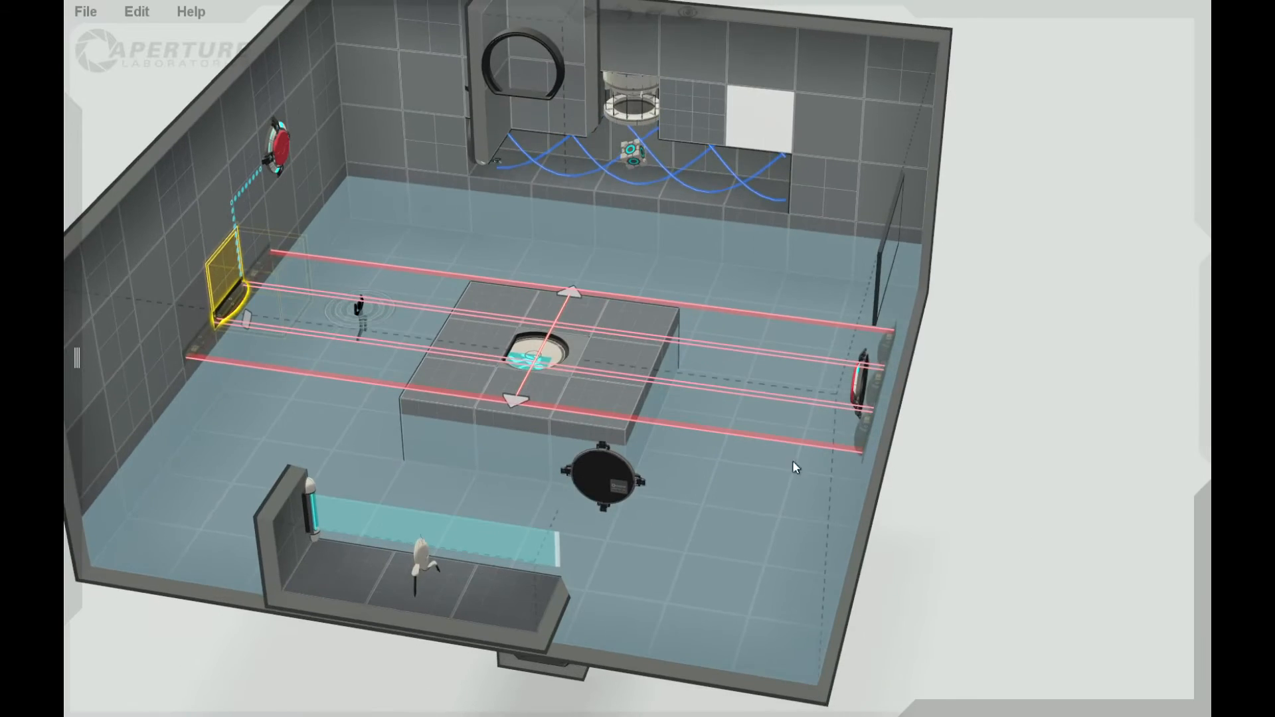
{"action": "right_click_drag", "start_coordinate": [1025, 400], "coordinate": [926, 435]}
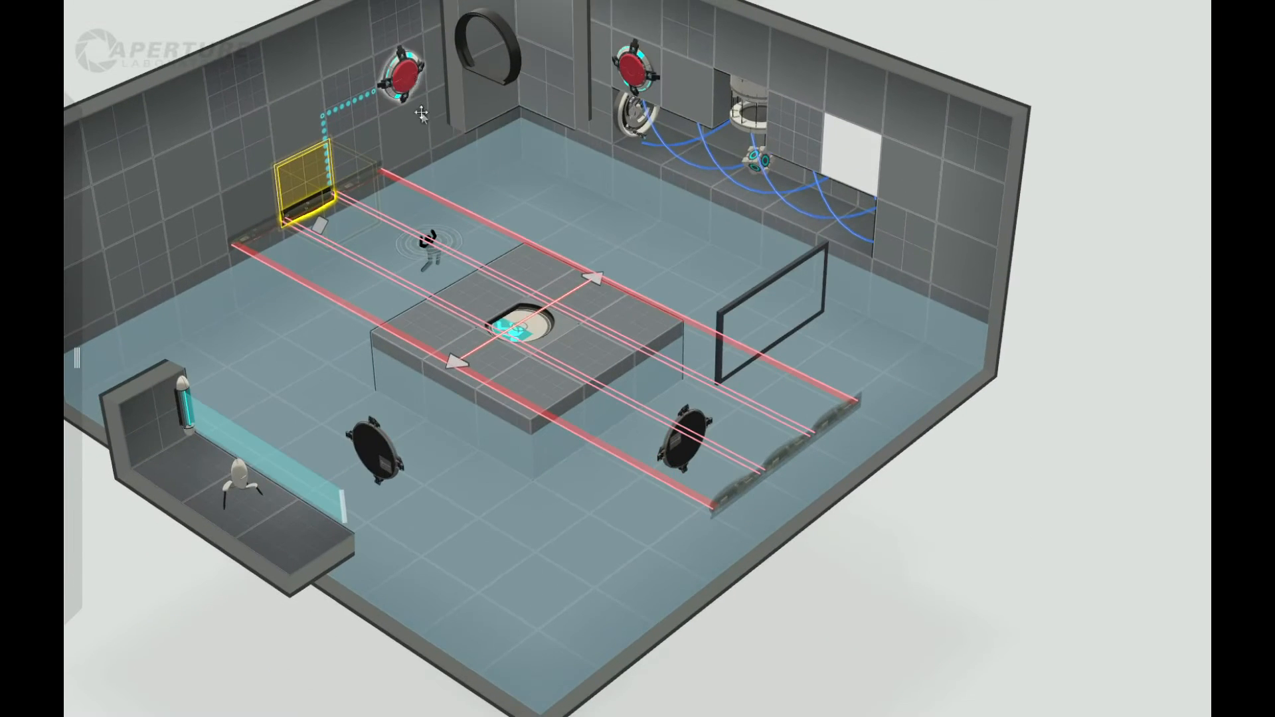
{"action": "right_click_drag", "start_coordinate": [944, 557], "coordinate": [1039, 480]}
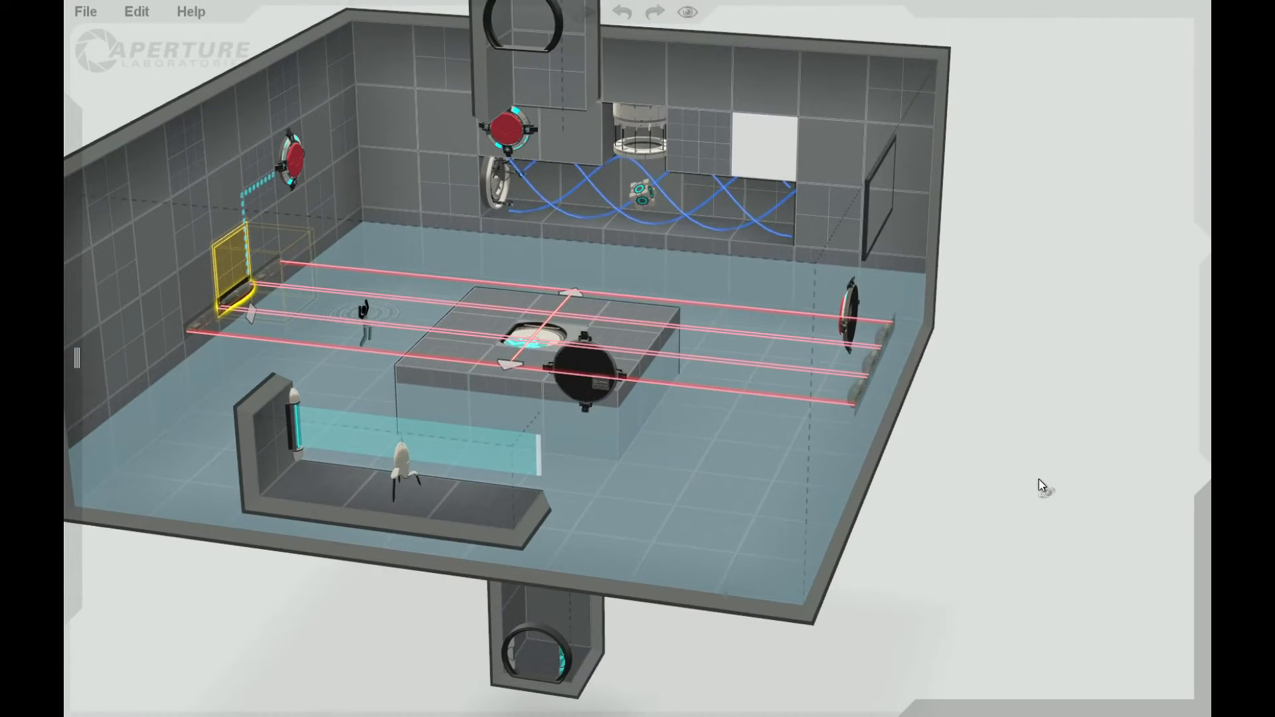
{"action": "scroll", "coordinate": [1038, 479], "scroll_direction": "down", "scroll_amount": 5}
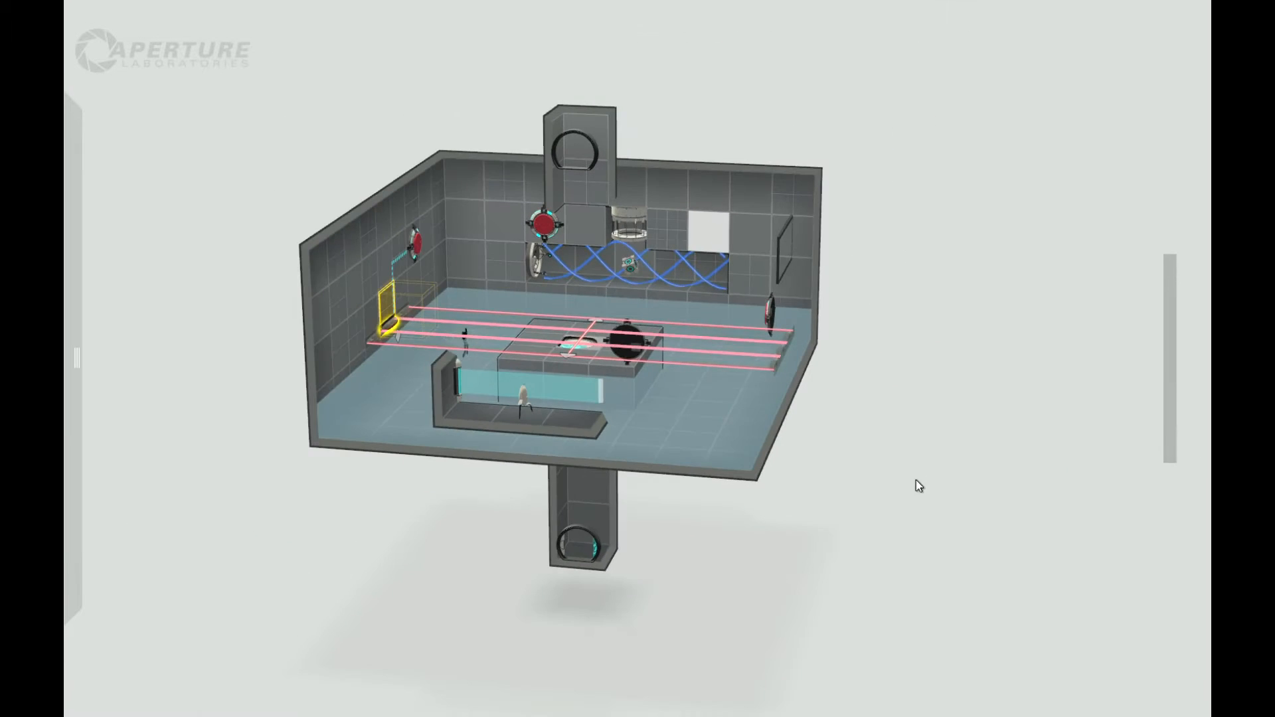
{"action": "scroll", "coordinate": [920, 487], "scroll_direction": "up", "scroll_amount": 2}
{"action": "right_click_drag", "start_coordinate": [795, 490], "coordinate": [843, 549]}
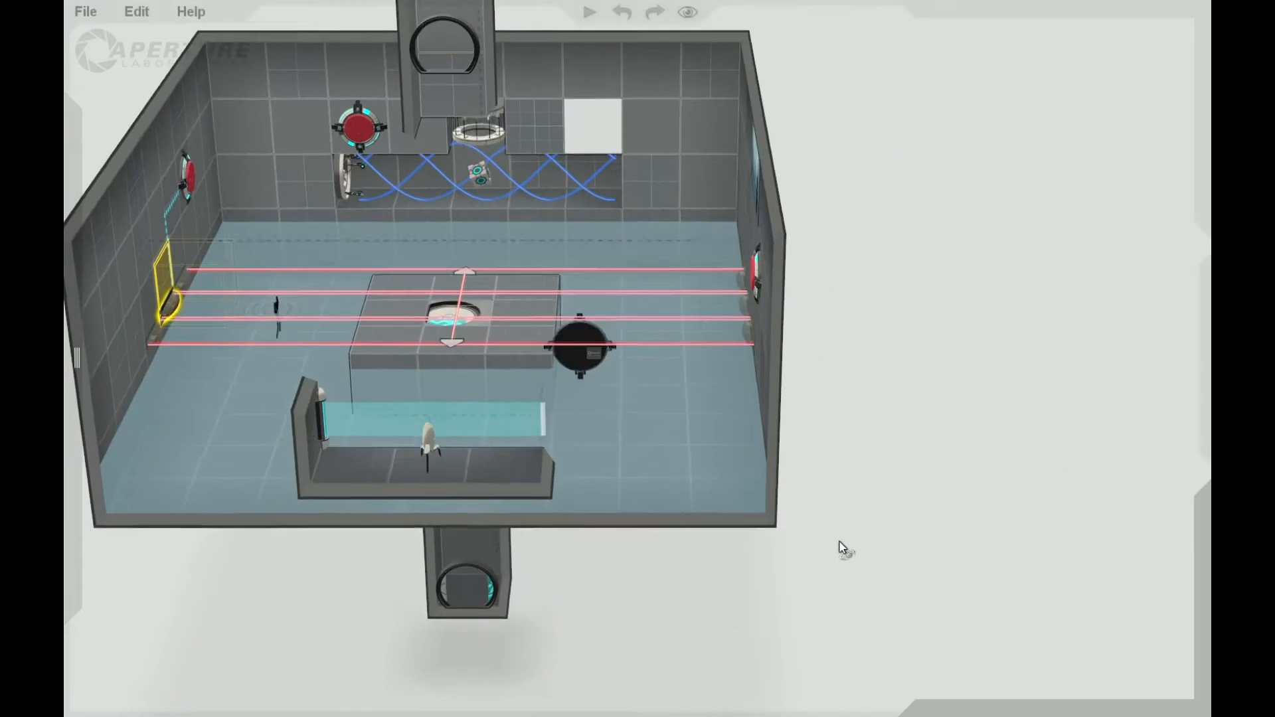
{"action": "middle_click_drag", "start_coordinate": [695, 625], "coordinate": [856, 585]}
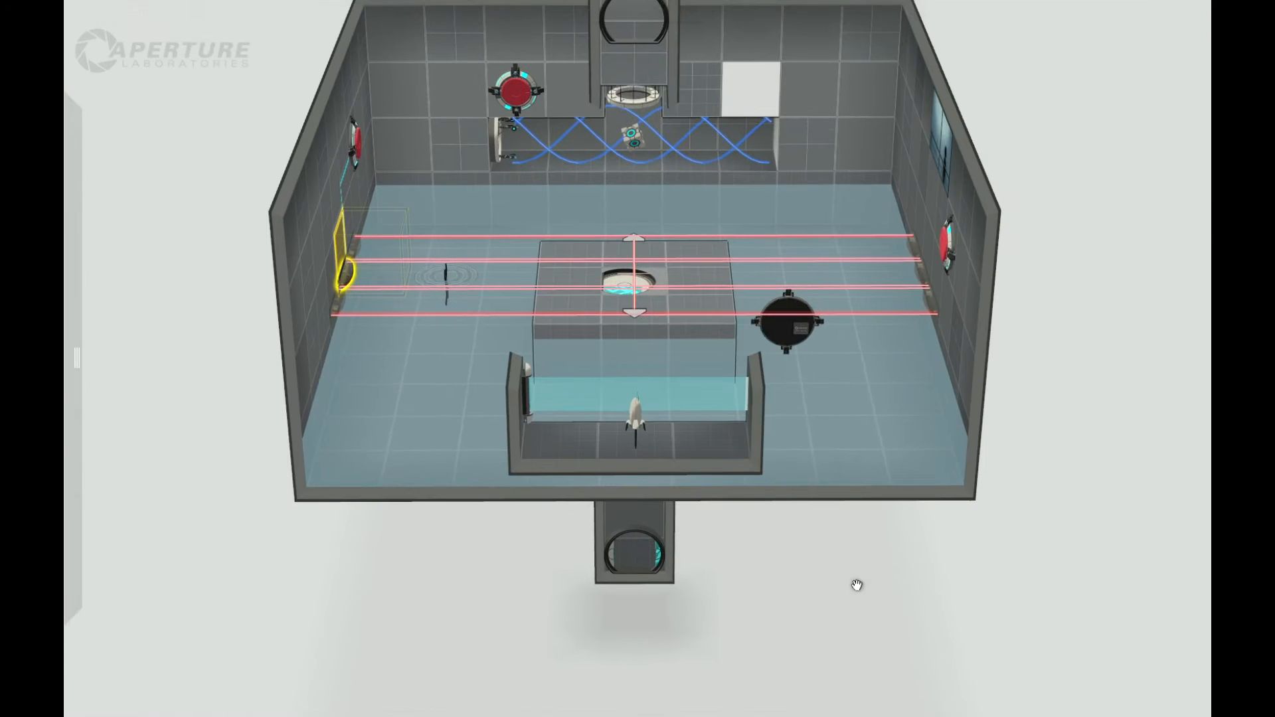
{"action": "right_click_drag", "start_coordinate": [850, 603], "coordinate": [603, 482]}
{"action": "right_click_drag", "start_coordinate": [748, 449], "coordinate": [381, 182]}
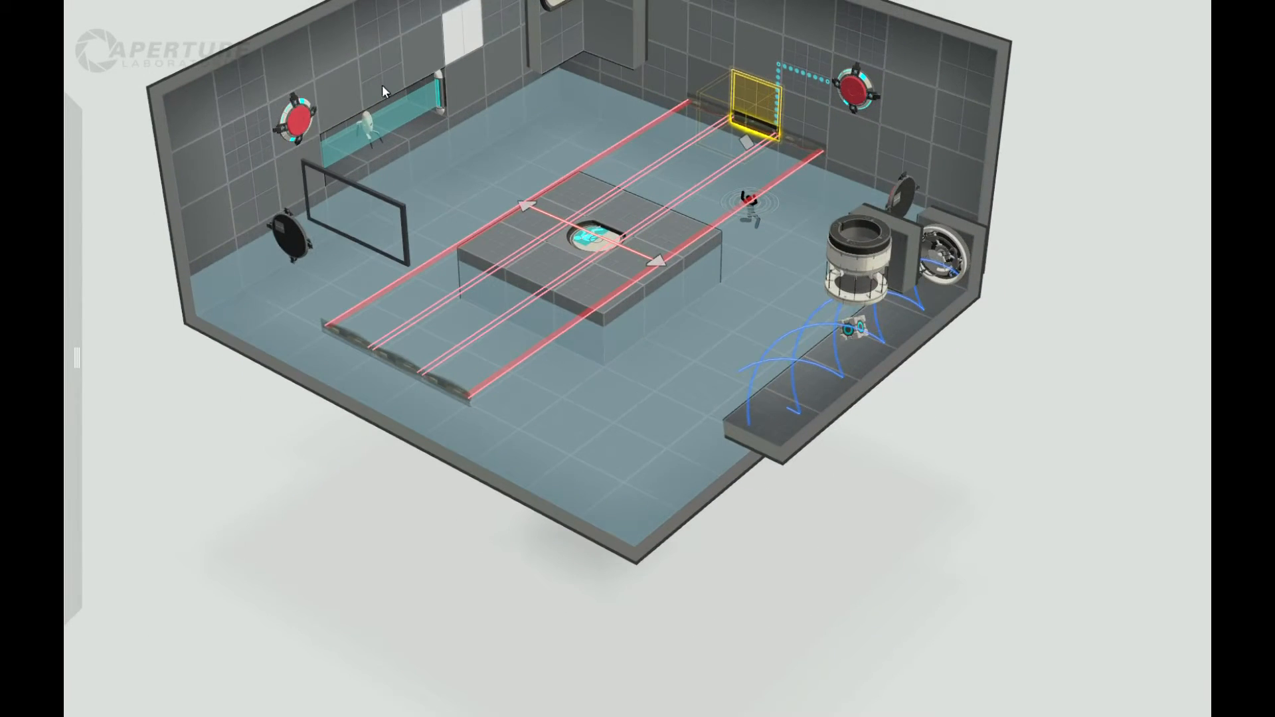
{"action": "right_click_drag", "start_coordinate": [962, 457], "coordinate": [722, 20]}
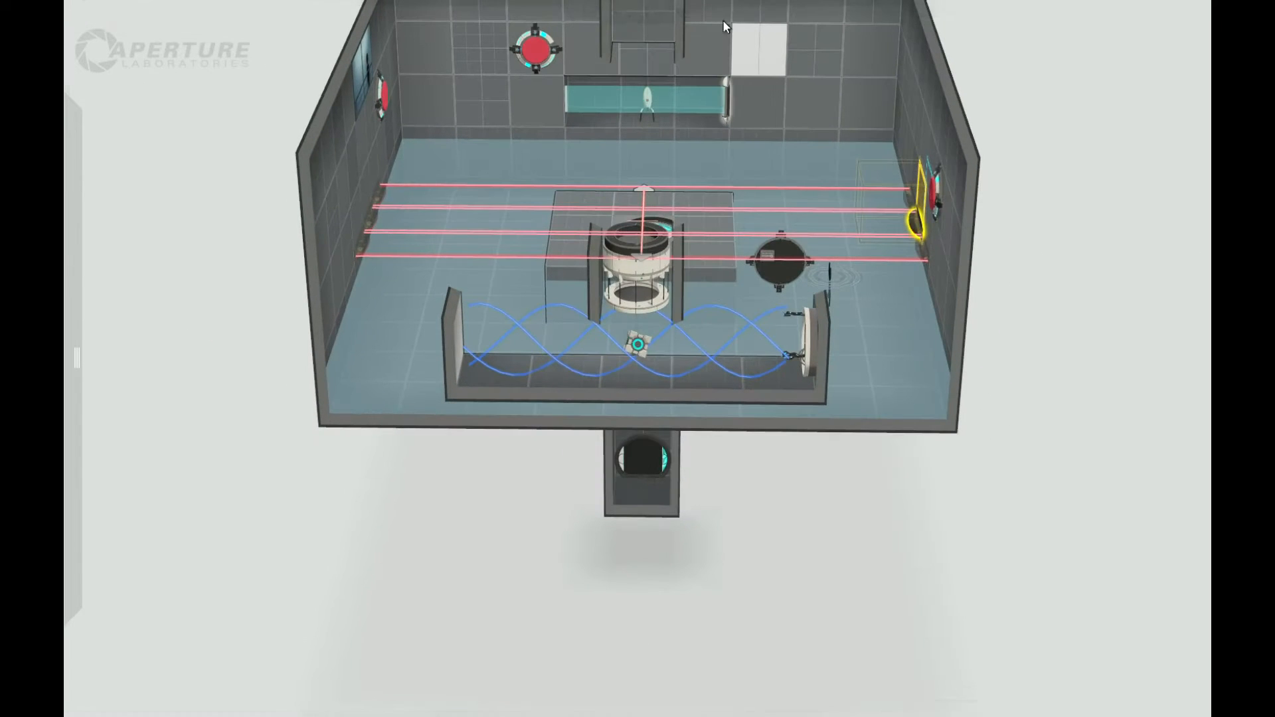
Connect the floor button on the turret alcove's wall to the light bridge that shields the turret.
{"action": "right_click_drag", "start_coordinate": [1014, 142], "coordinate": [846, 123]}
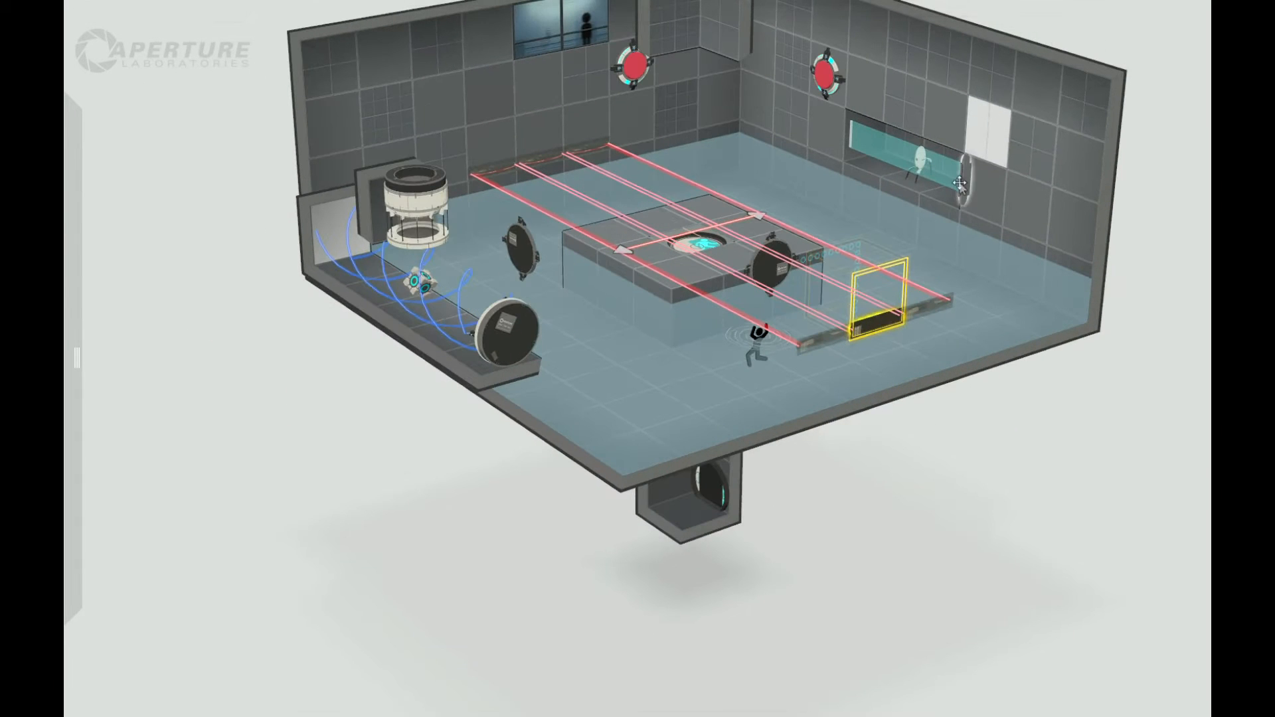
{"action": "left_click", "coordinate": [846, 137]}
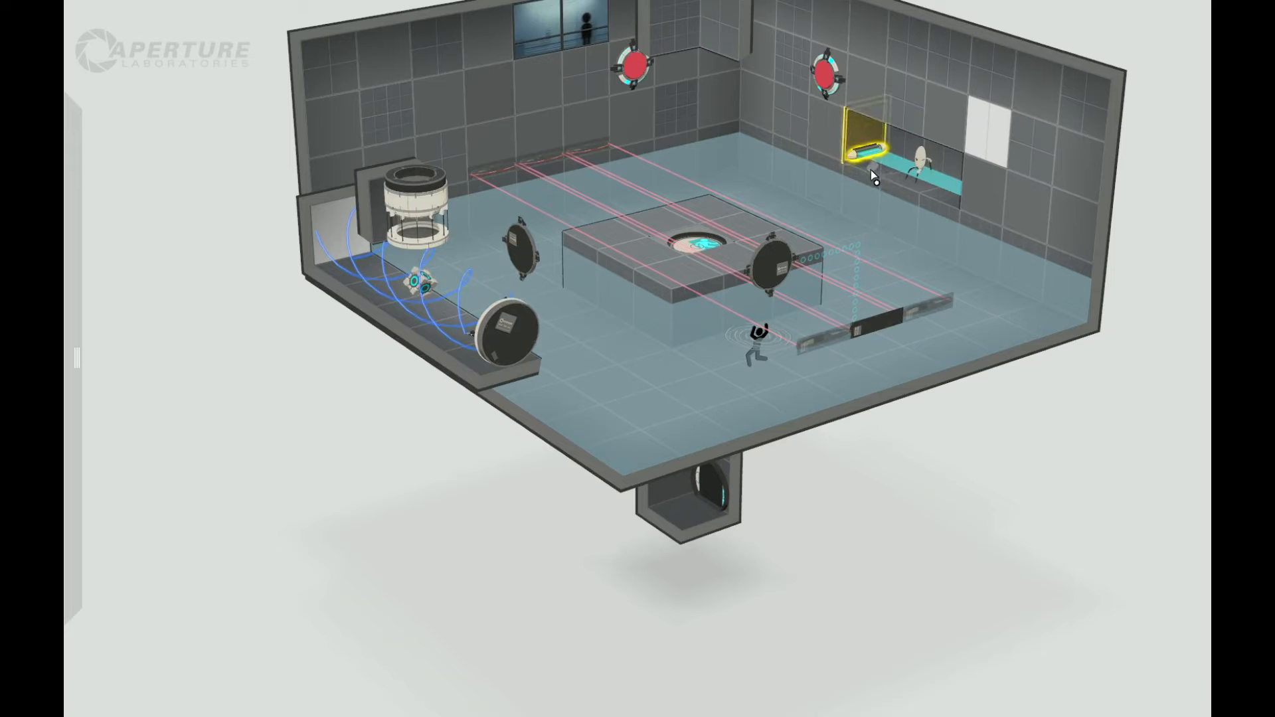
{"action": "right_click", "coordinate": [825, 75]}
{"action": "left_click", "coordinate": [869, 100]}
{"action": "left_click", "coordinate": [849, 136]}
Set the turret's light bridge to start enabled.
{"action": "right_click_drag", "start_coordinate": [967, 459], "coordinate": [1099, 372]}
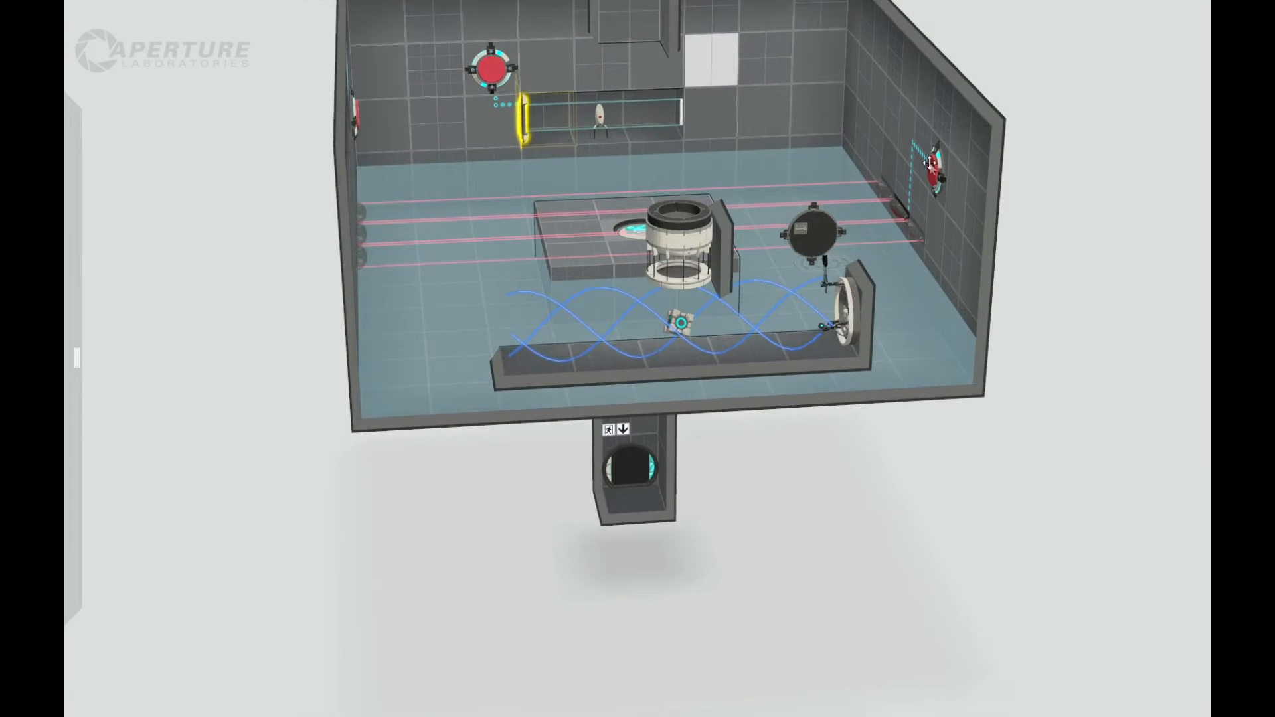
{"action": "right_click", "coordinate": [525, 117]}
{"action": "left_click", "coordinate": [549, 214]}
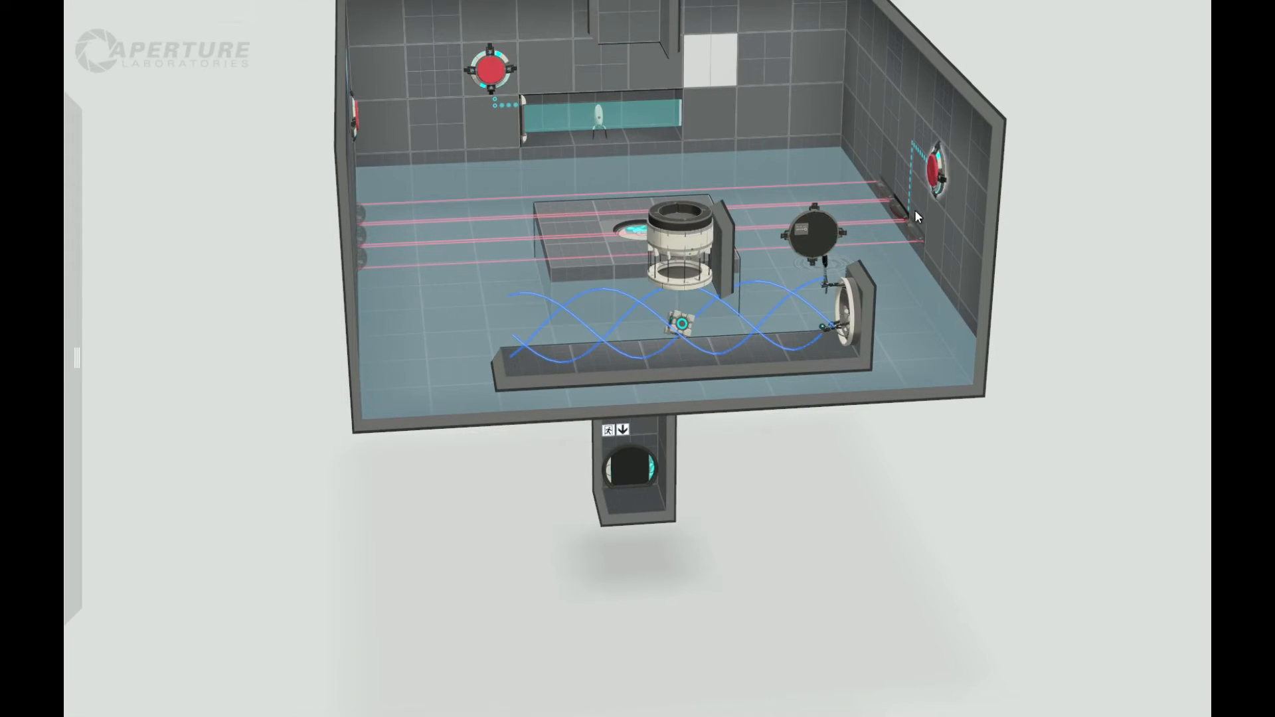
Connect the floor button above the funnel alcove, beside the cube dropper, to the cube dropper.
{"action": "left_click_drag", "start_coordinate": [1070, 299], "coordinate": [387, 264]}
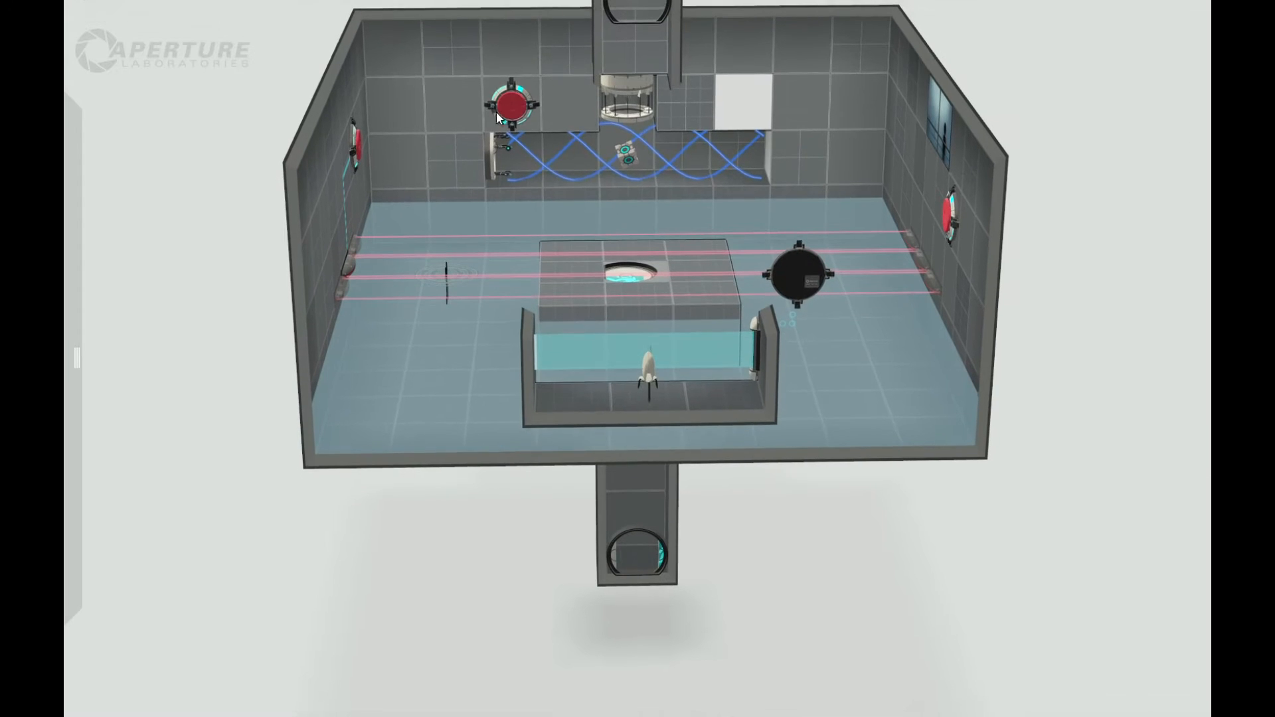
{"action": "right_click", "coordinate": [504, 108]}
{"action": "left_click", "coordinate": [584, 136]}
{"action": "left_click", "coordinate": [624, 105]}
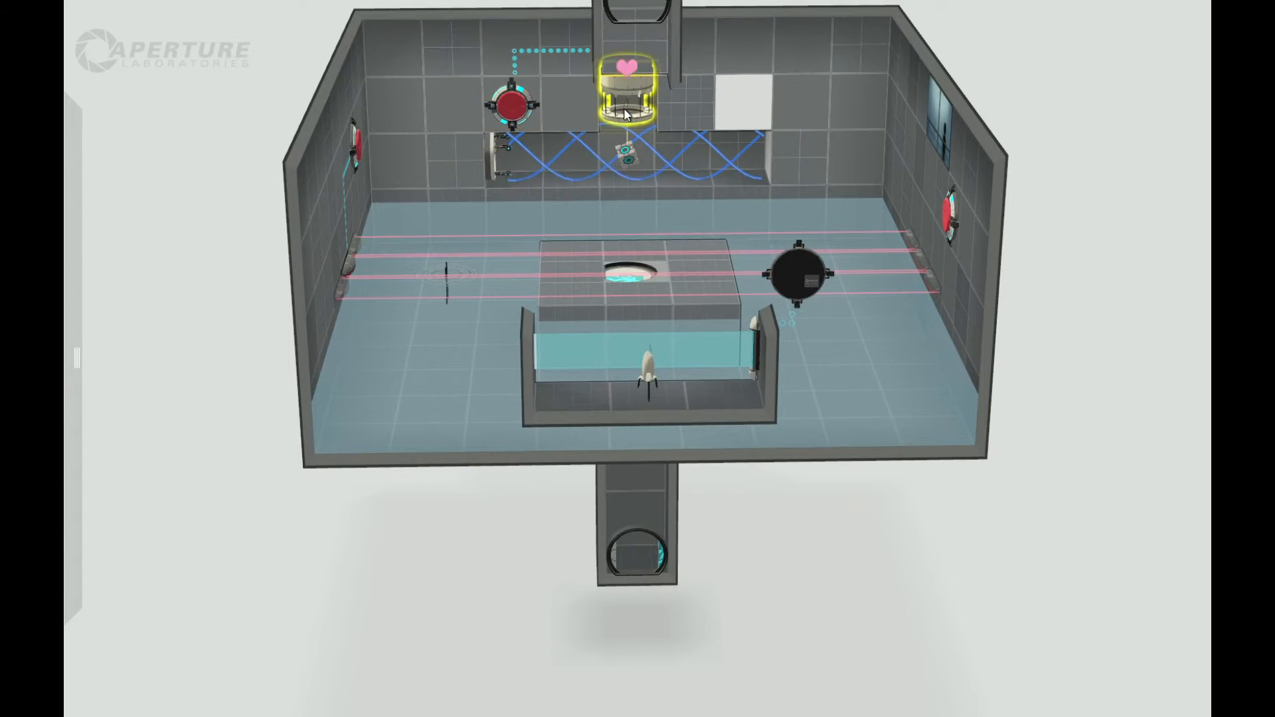
Examine the button connections on all walls and the door shaft beneath the flooded room.
{"action": "left_click_drag", "start_coordinate": [803, 623], "coordinate": [1075, 684]}
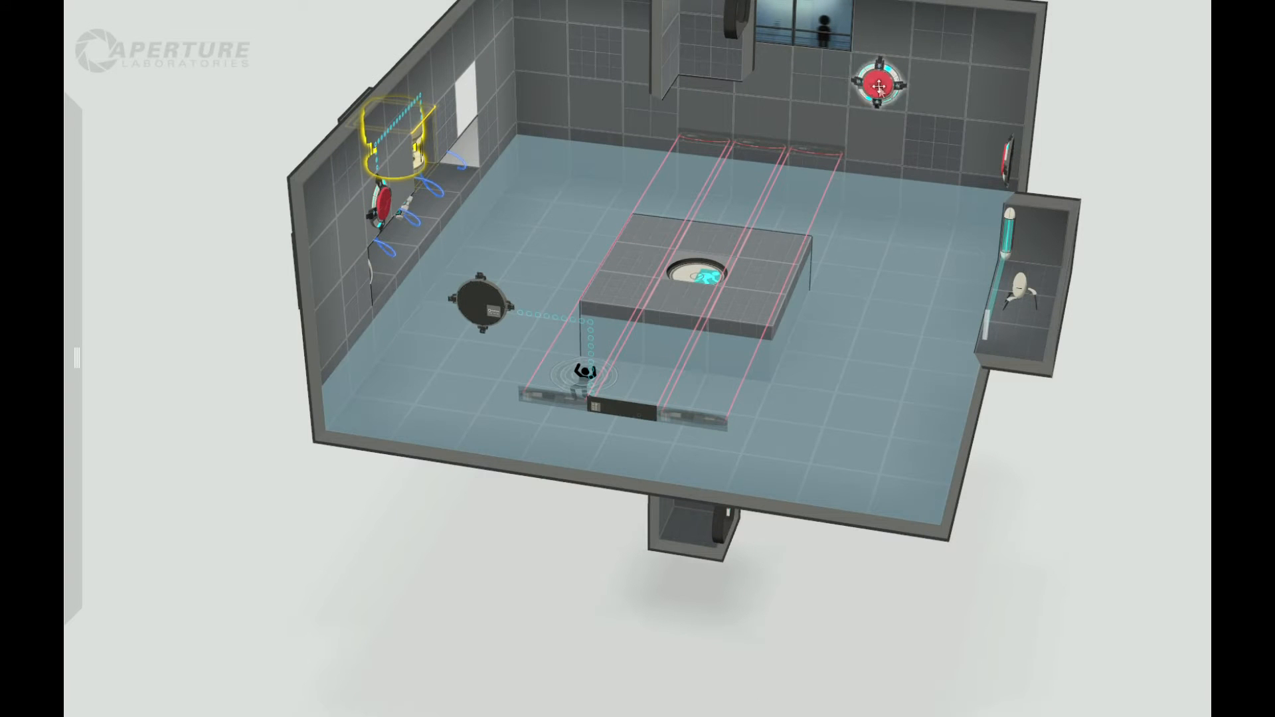
{"action": "right_click_drag", "start_coordinate": [1080, 516], "coordinate": [647, 583]}
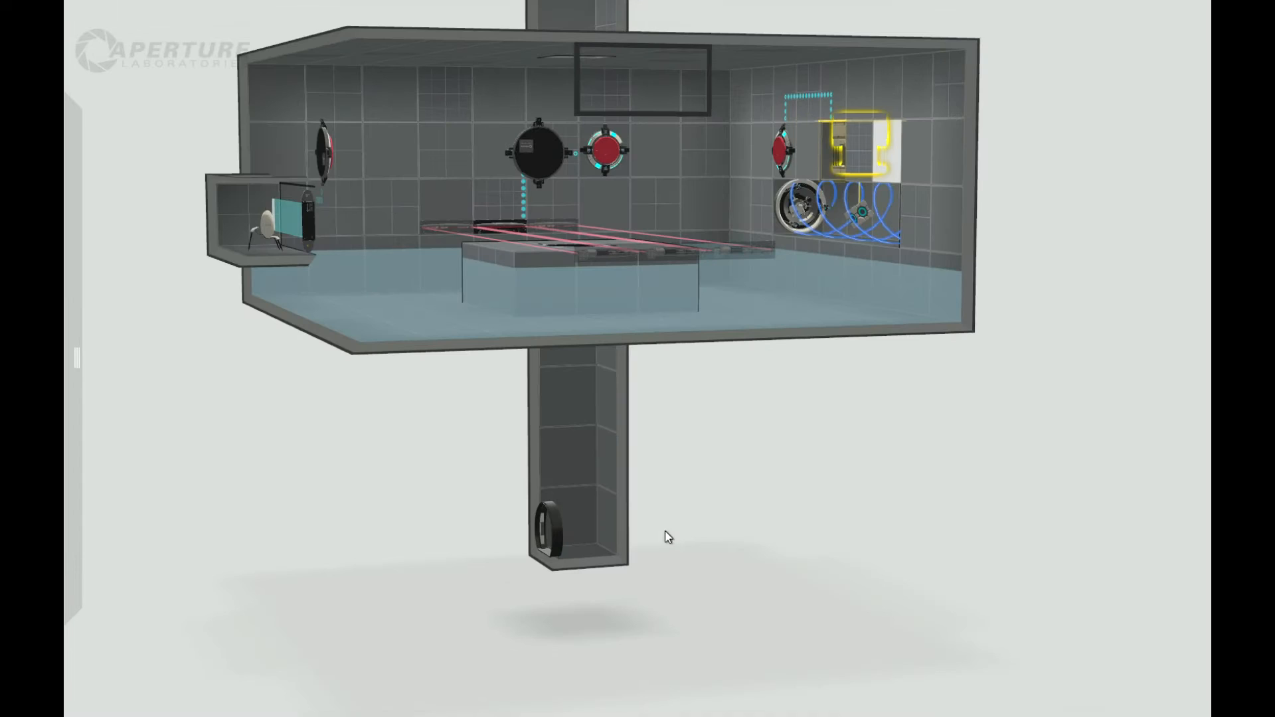
{"action": "scroll", "coordinate": [693, 513], "scroll_direction": "up", "scroll_amount": 3}
{"action": "scroll", "coordinate": [700, 485], "scroll_direction": "down", "scroll_amount": 5}
{"action": "left_click_drag", "start_coordinate": [709, 456], "coordinate": [709, 575]}
{"action": "right_click_drag", "start_coordinate": [709, 575], "coordinate": [697, 478]}
{"action": "scroll", "coordinate": [697, 479], "scroll_direction": "up", "scroll_amount": 2}
{"action": "scroll", "coordinate": [697, 478], "scroll_direction": "down", "scroll_amount": 2}
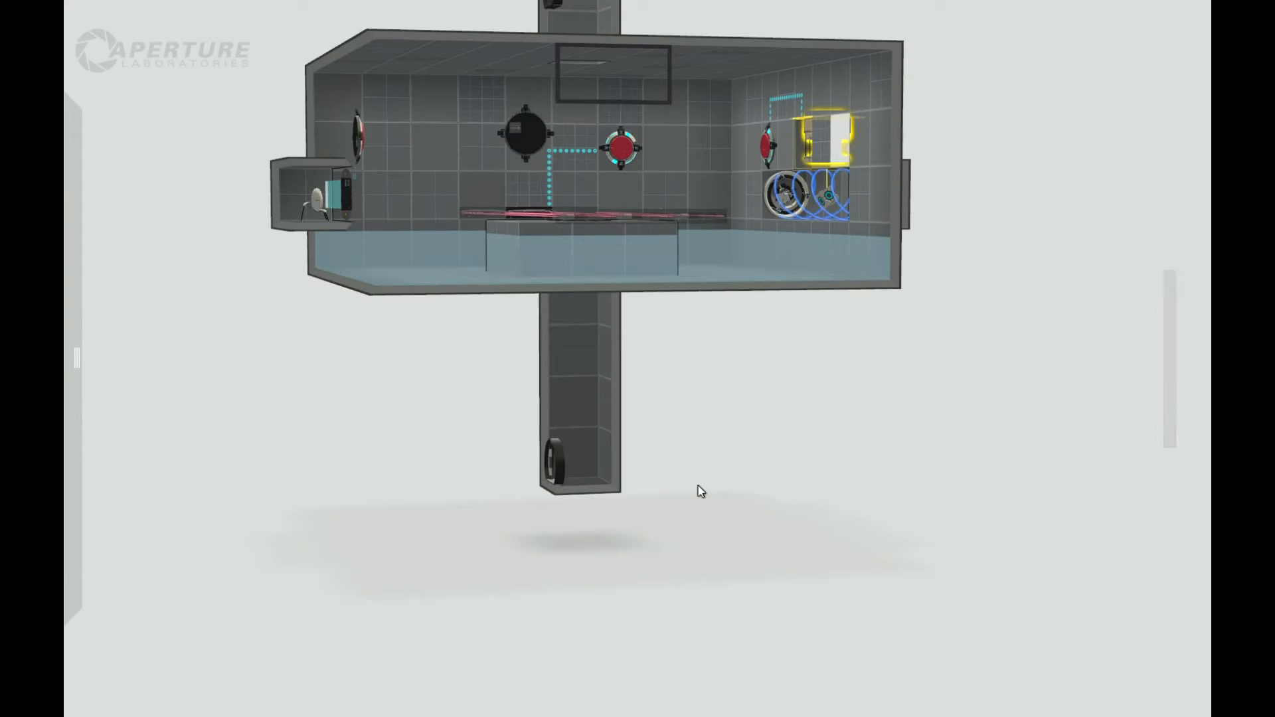
{"action": "scroll", "coordinate": [699, 485], "scroll_direction": "up", "scroll_amount": 2}
{"action": "left_click_drag", "start_coordinate": [713, 519], "coordinate": [670, 536]}
{"action": "scroll", "coordinate": [702, 539], "scroll_direction": "up", "scroll_amount": 2}
{"action": "left_click_drag", "start_coordinate": [656, 472], "coordinate": [634, 459]}
Widen the lower part of the shaft around the bottom door into a space five tiles wide and three tiles high.
{"action": "left_click", "coordinate": [560, 459]}
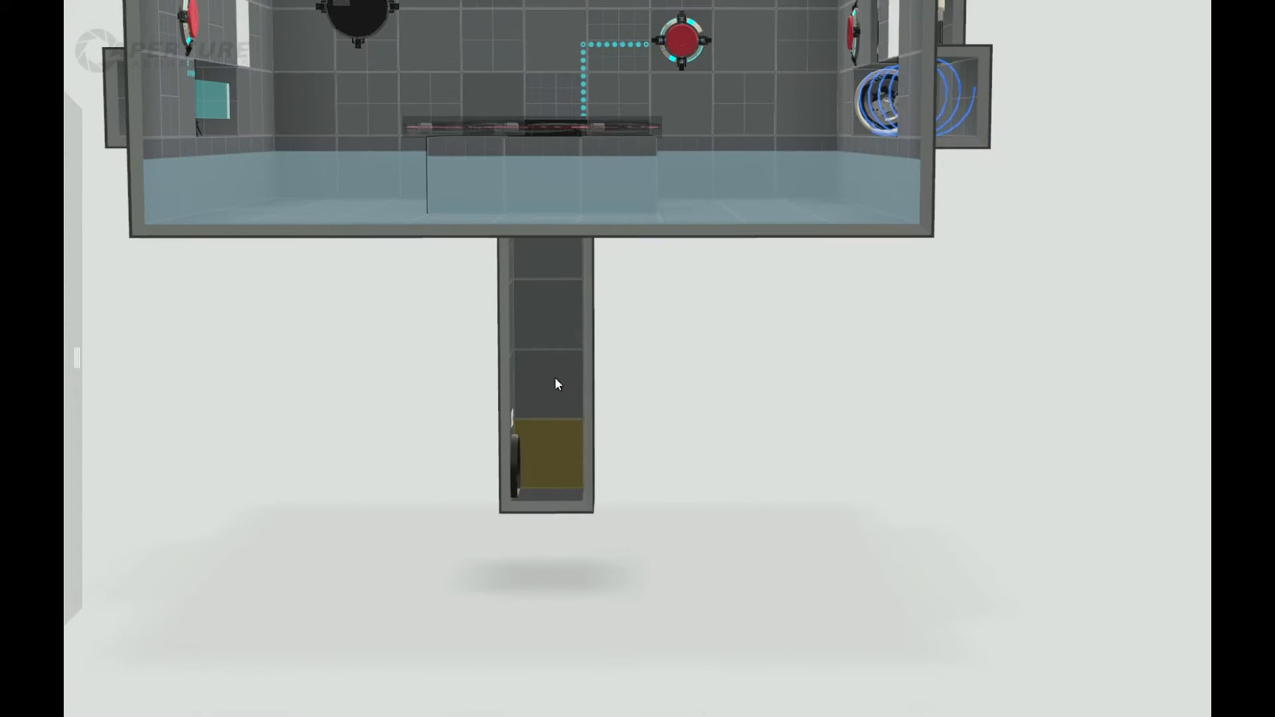
{"action": "left_click_drag", "start_coordinate": [555, 378], "coordinate": [553, 319]}
{"action": "left_click_drag", "start_coordinate": [711, 389], "coordinate": [548, 329]}
{"action": "left_click_drag", "start_coordinate": [643, 385], "coordinate": [754, 375]}
{"action": "right_click_drag", "start_coordinate": [791, 511], "coordinate": [373, 520]}
{"action": "left_click_drag", "start_coordinate": [726, 397], "coordinate": [734, 336]}
{"action": "right_click_drag", "start_coordinate": [734, 336], "coordinate": [695, 407]}
{"action": "left_click_drag", "start_coordinate": [684, 405], "coordinate": [860, 414]}
{"action": "right_click_drag", "start_coordinate": [860, 415], "coordinate": [826, 454]}
Select the entire wall opposite the bottom door and pull it outward to form a long lower room.
{"action": "left_click", "coordinate": [406, 299]}
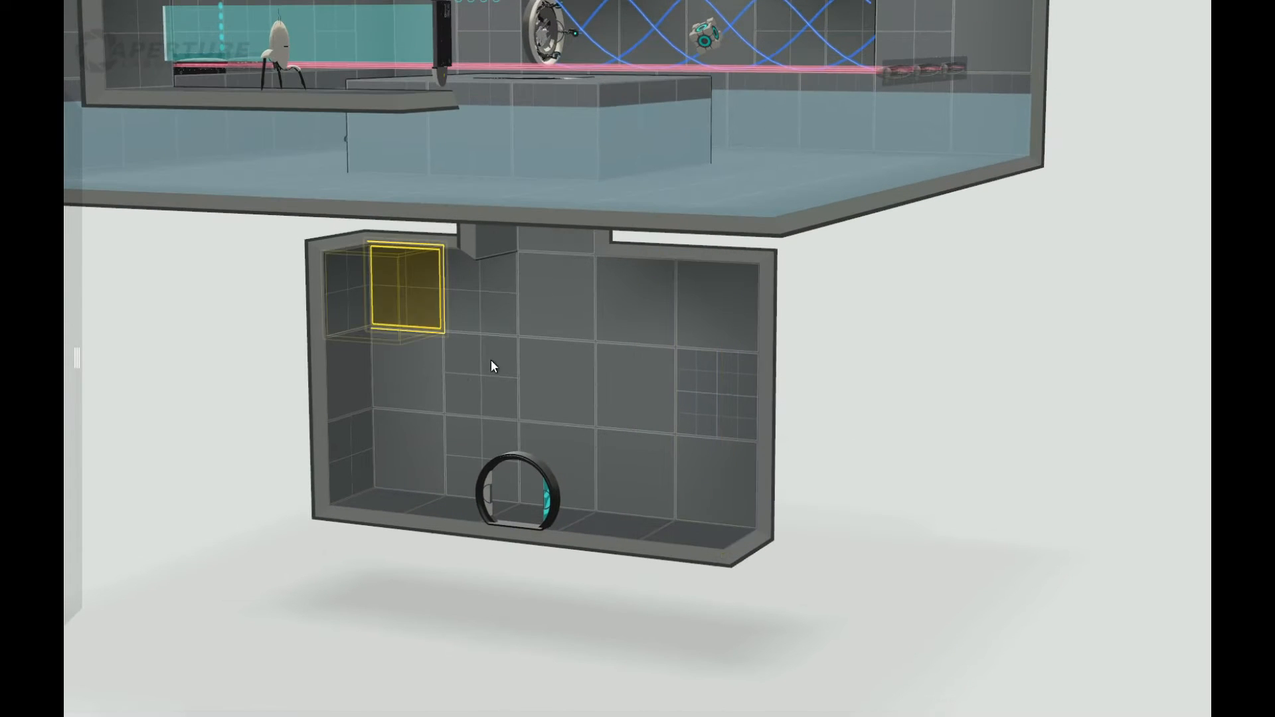
{"action": "left_click", "coordinate": [721, 492], "text": "shift"}
{"action": "left_click", "coordinate": [718, 480]}
{"action": "left_click", "coordinate": [407, 293], "text": "shift"}
{"action": "right_click_drag", "start_coordinate": [956, 464], "coordinate": [744, 437]}
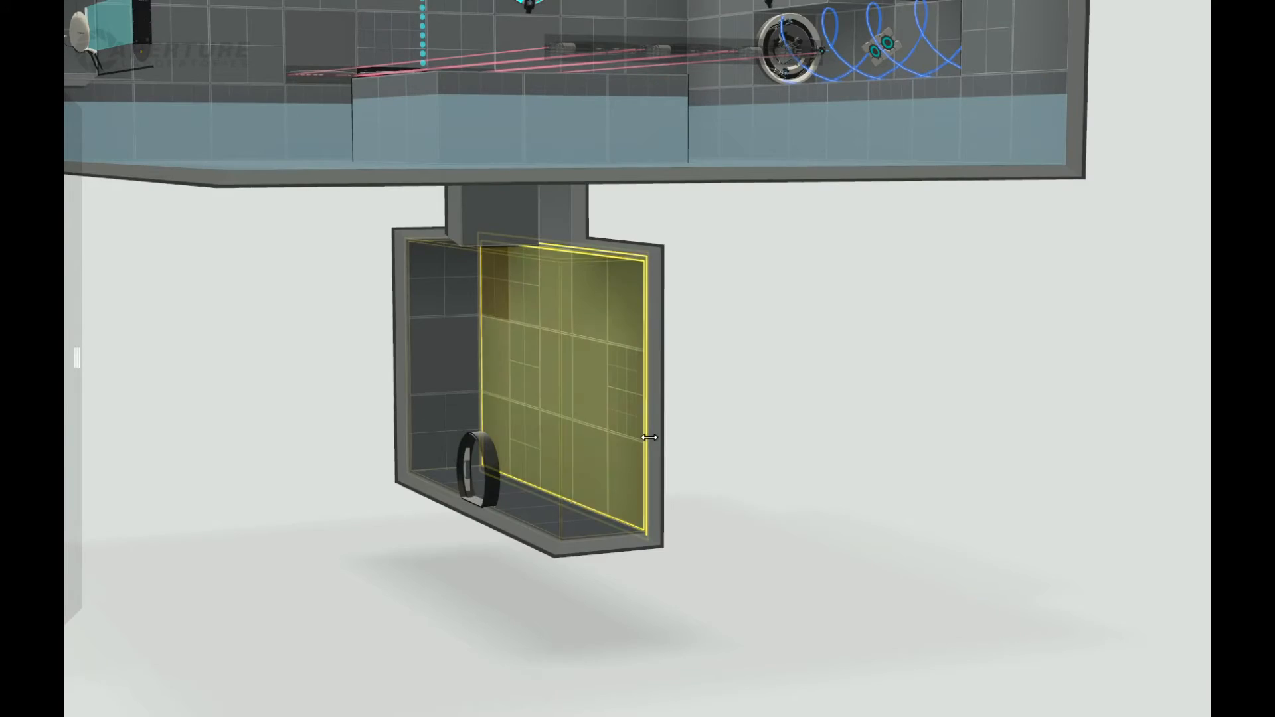
{"action": "left_click_drag", "start_coordinate": [649, 438], "coordinate": [1012, 407]}
{"action": "left_click_drag", "start_coordinate": [1090, 397], "coordinate": [1152, 398]}
Examine the proportions of the new lower room and its position beneath the flooded chamber.
{"action": "right_click_drag", "start_coordinate": [882, 603], "coordinate": [368, 644]}
{"action": "right_click_drag", "start_coordinate": [366, 638], "coordinate": [668, 416]}
{"action": "scroll", "coordinate": [421, 316], "scroll_direction": "down", "scroll_amount": 5}
{"action": "scroll", "coordinate": [673, 149], "scroll_direction": "up", "scroll_amount": 4}
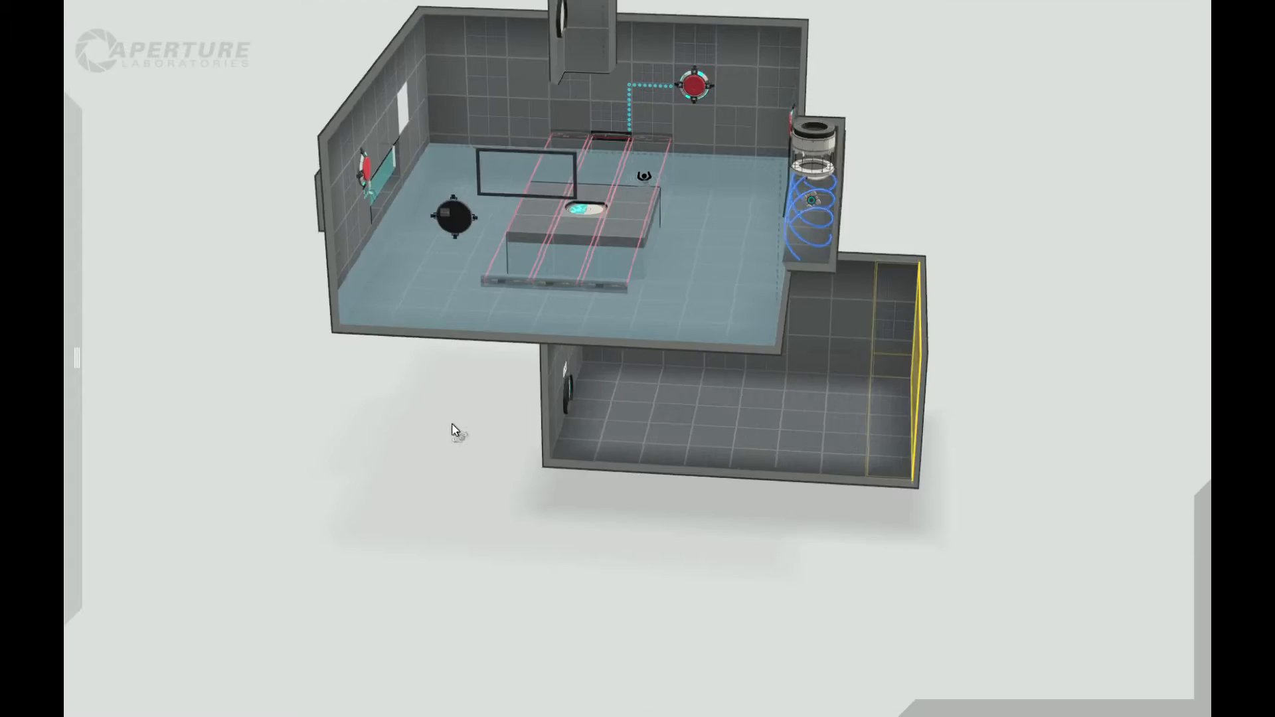
{"action": "right_click_drag", "start_coordinate": [450, 433], "coordinate": [531, 152]}
{"action": "right_click_drag", "start_coordinate": [805, 521], "coordinate": [658, 465]}
{"action": "scroll", "coordinate": [664, 492], "scroll_direction": "up", "scroll_amount": 6}
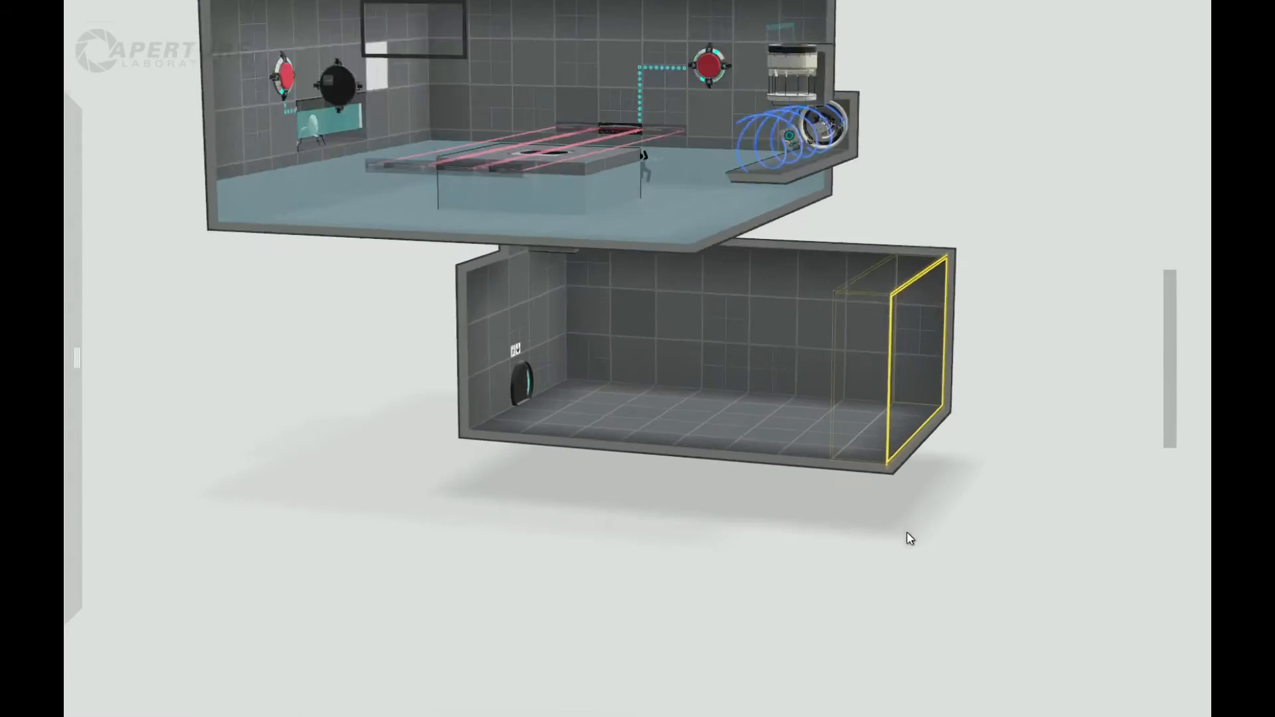
{"action": "scroll", "coordinate": [644, 594], "scroll_direction": "down", "scroll_amount": 2}
{"action": "right_click_drag", "start_coordinate": [640, 591], "coordinate": [667, 525]}
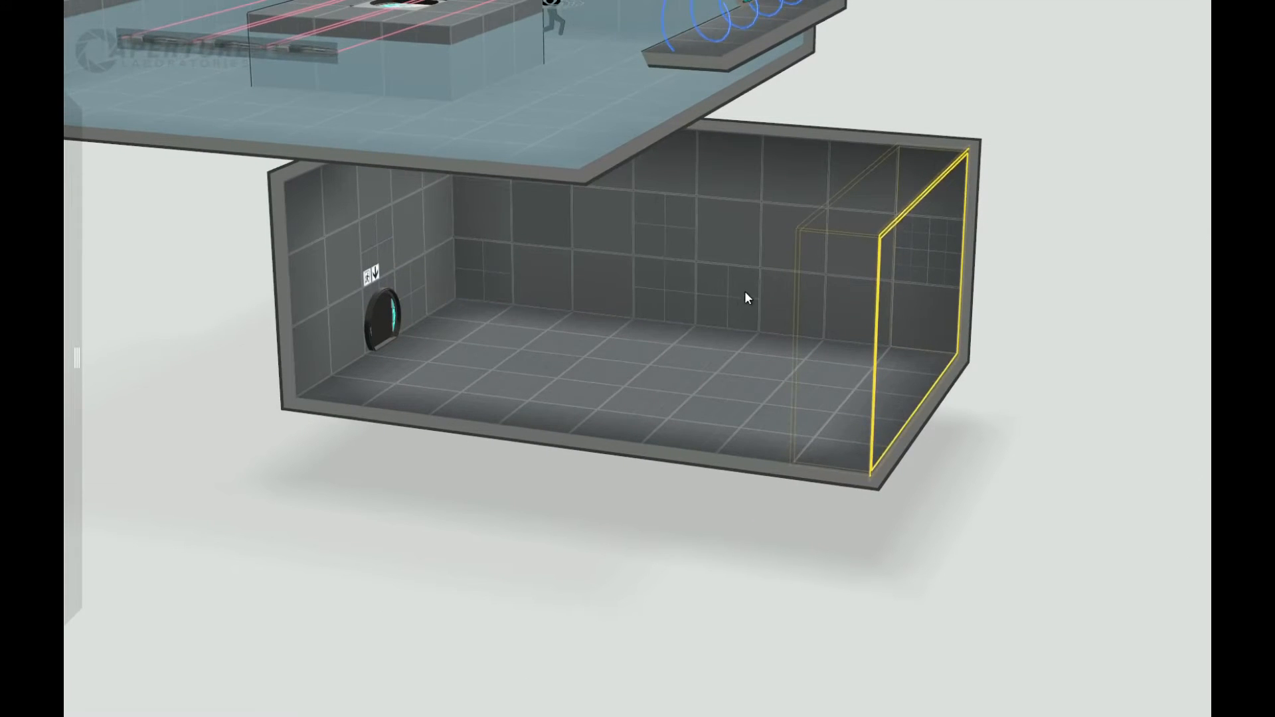
Widen the lower room by moving both long side walls outward one tile each.
{"action": "left_click", "coordinate": [744, 291]}
{"action": "right_click_drag", "start_coordinate": [1003, 305], "coordinate": [888, 360]}
{"action": "left_click", "coordinate": [888, 360]}
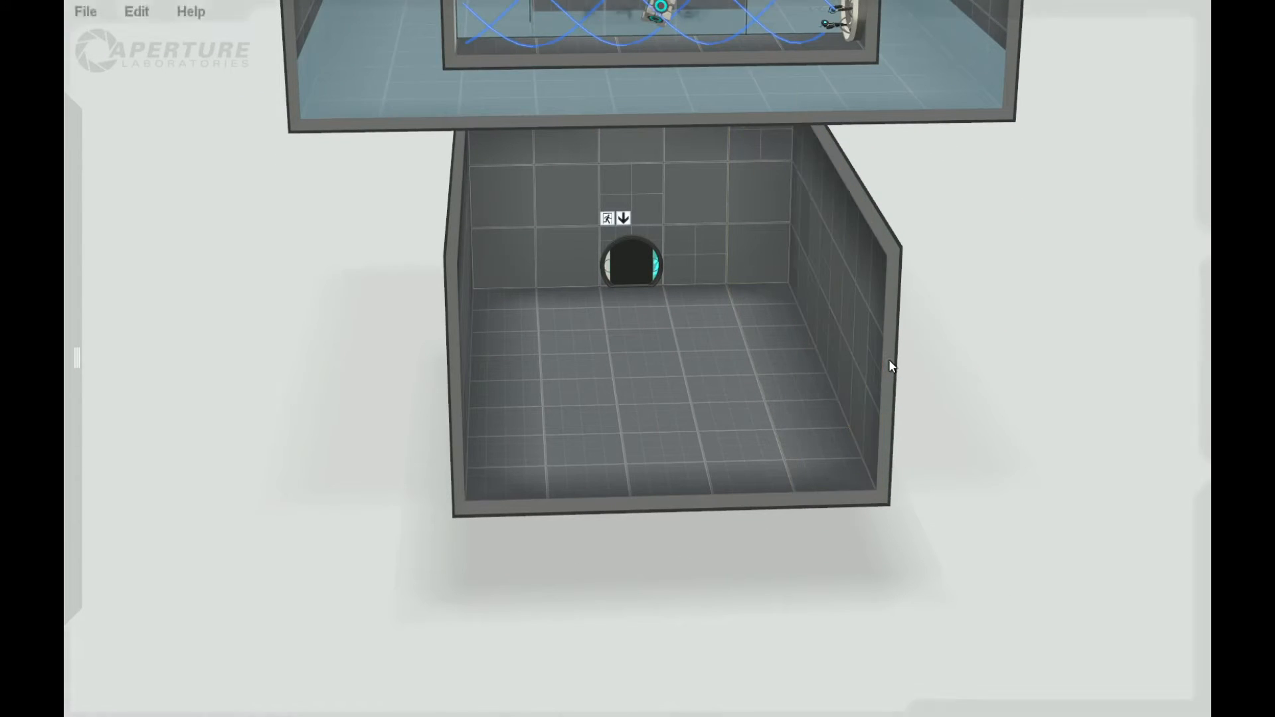
{"action": "left_click", "coordinate": [874, 347]}
{"action": "left_click_drag", "start_coordinate": [879, 355], "coordinate": [982, 356]}
{"action": "right_click_drag", "start_coordinate": [799, 564], "coordinate": [535, 357]}
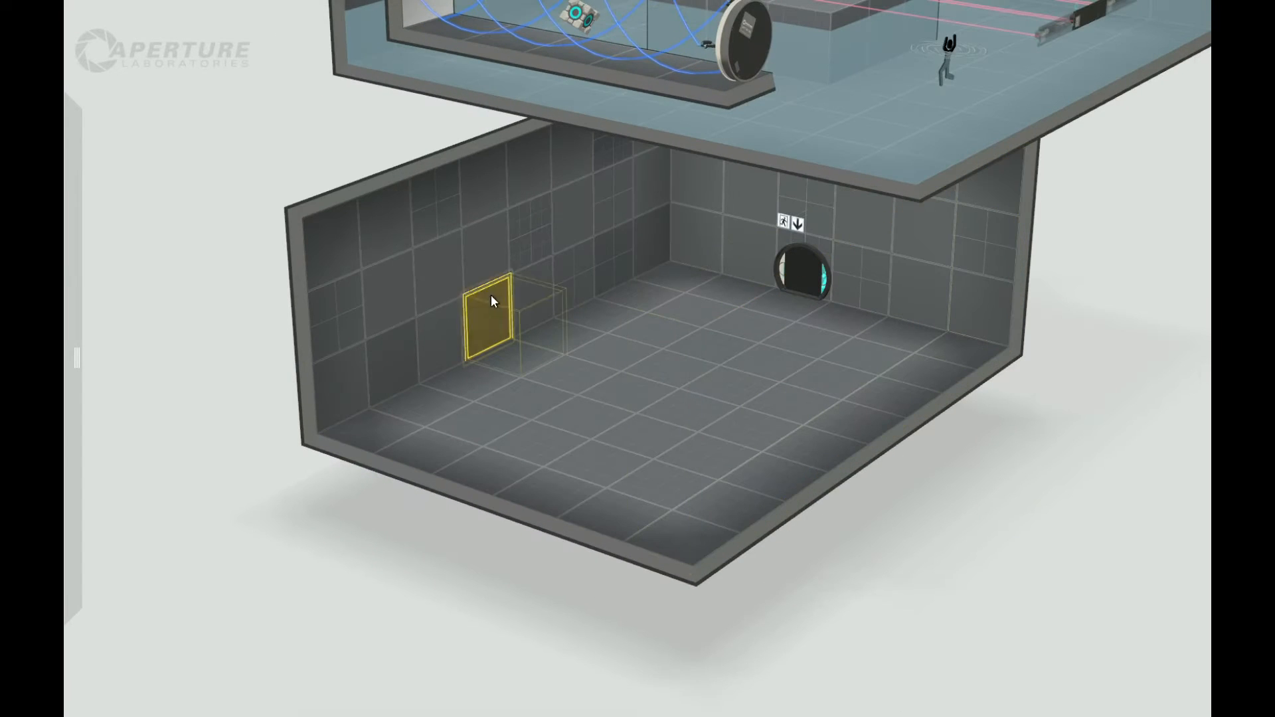
{"action": "left_click_drag", "start_coordinate": [297, 352], "coordinate": [273, 343]}
Try to raise a one-by-two-tile floor block directly in front of the lower room's door.
{"action": "right_click_drag", "start_coordinate": [535, 584], "coordinate": [769, 580]}
{"action": "middle_click_drag", "start_coordinate": [679, 535], "coordinate": [709, 569]}
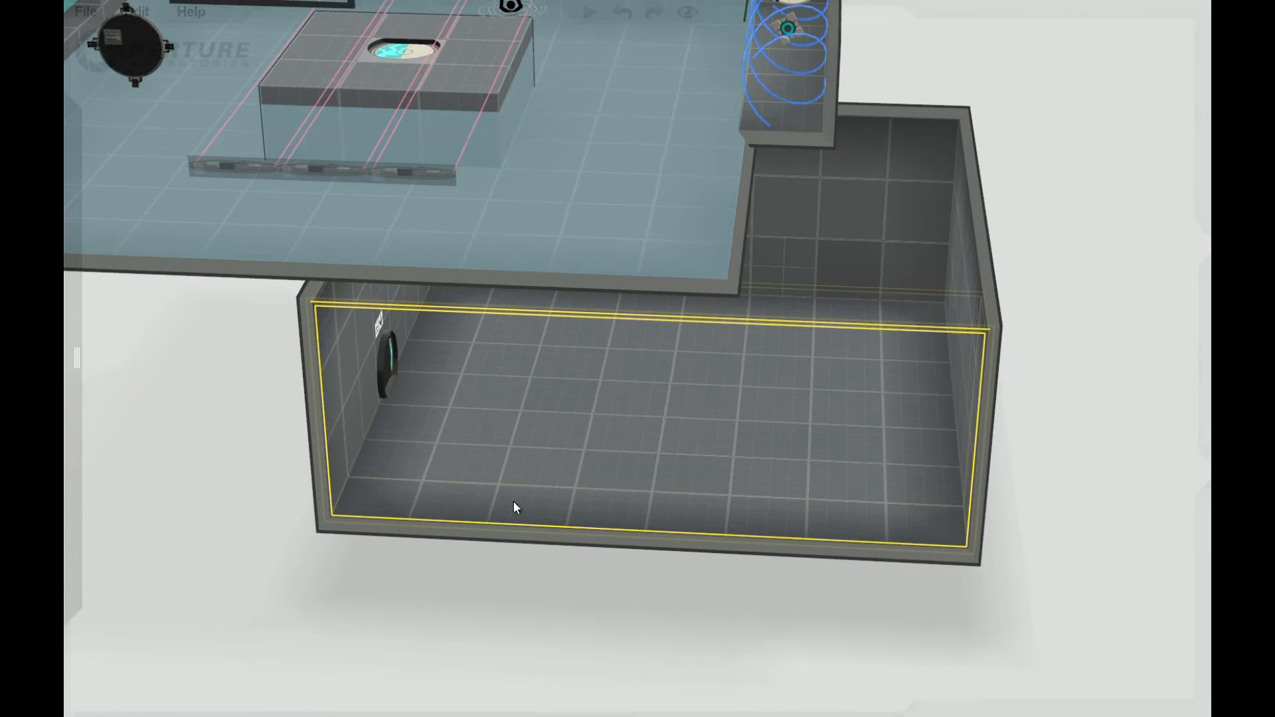
{"action": "left_click", "coordinate": [490, 428]}
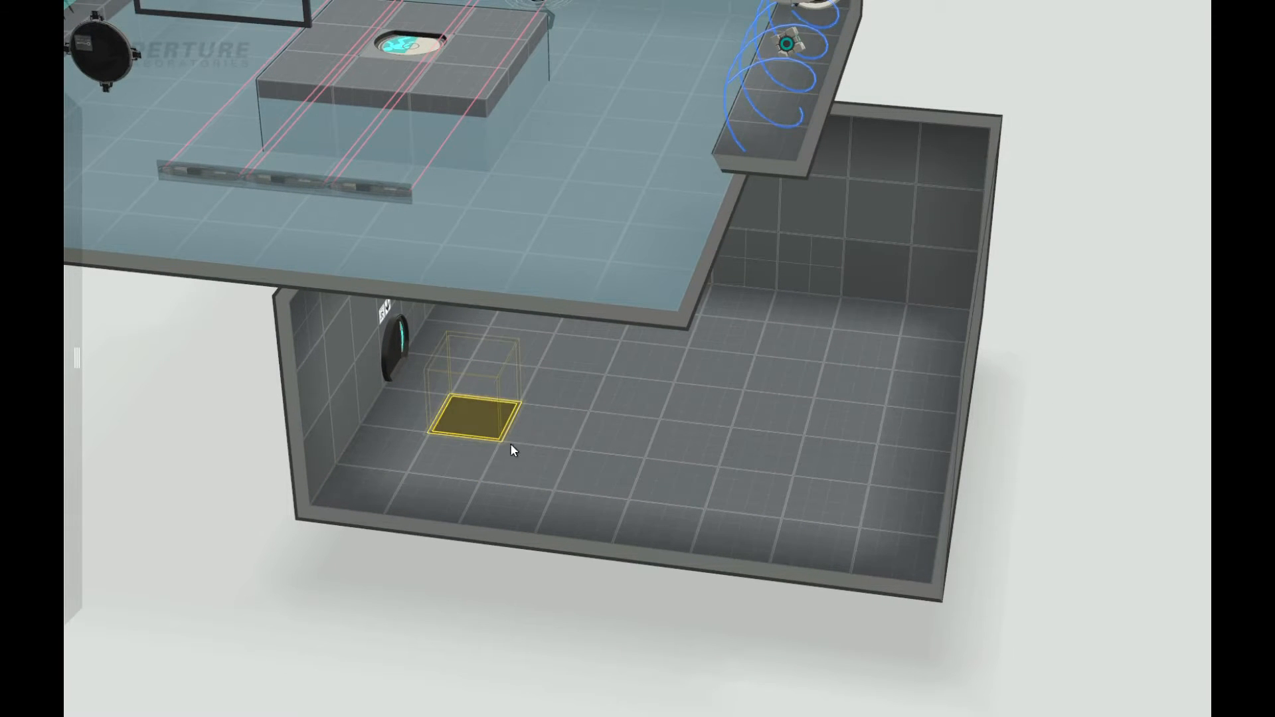
{"action": "left_click", "coordinate": [545, 430]}
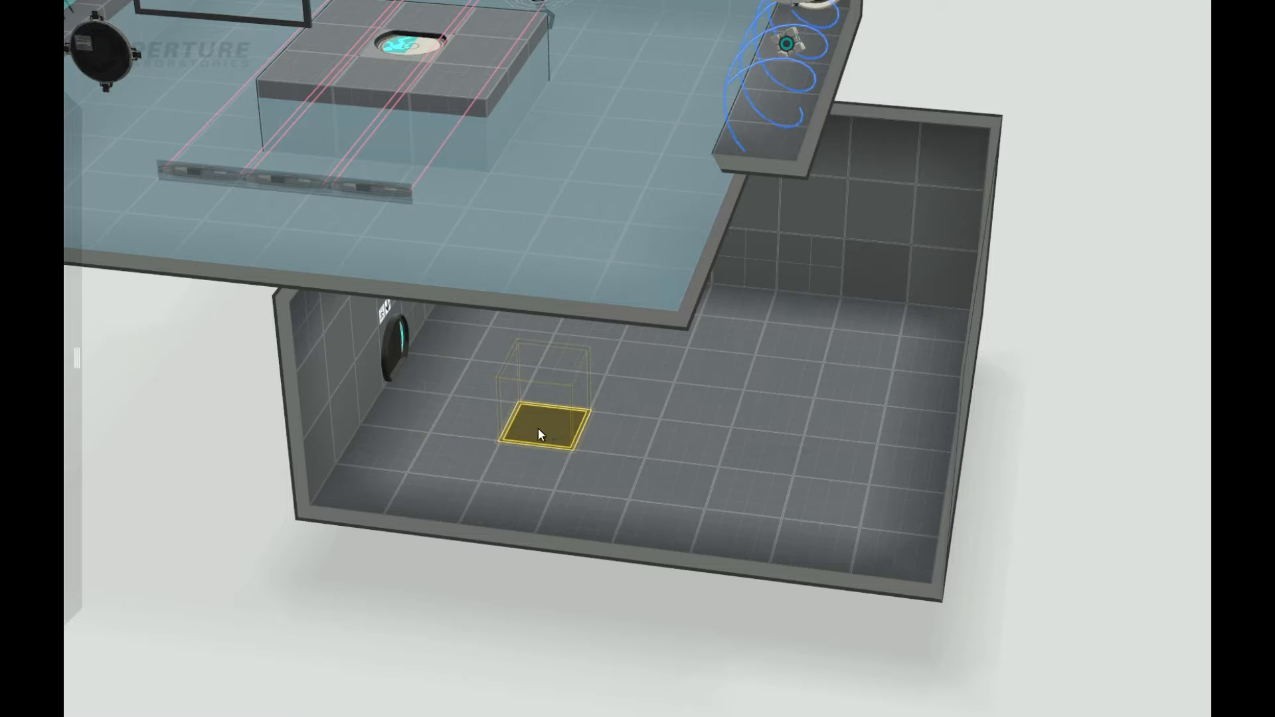
{"action": "left_click", "coordinate": [502, 384]}
{"action": "left_click_drag", "start_coordinate": [510, 603], "coordinate": [193, 326]}
{"action": "left_click_drag", "start_coordinate": [359, 591], "coordinate": [524, 528]}
{"action": "left_click_drag", "start_coordinate": [568, 388], "coordinate": [545, 342]}
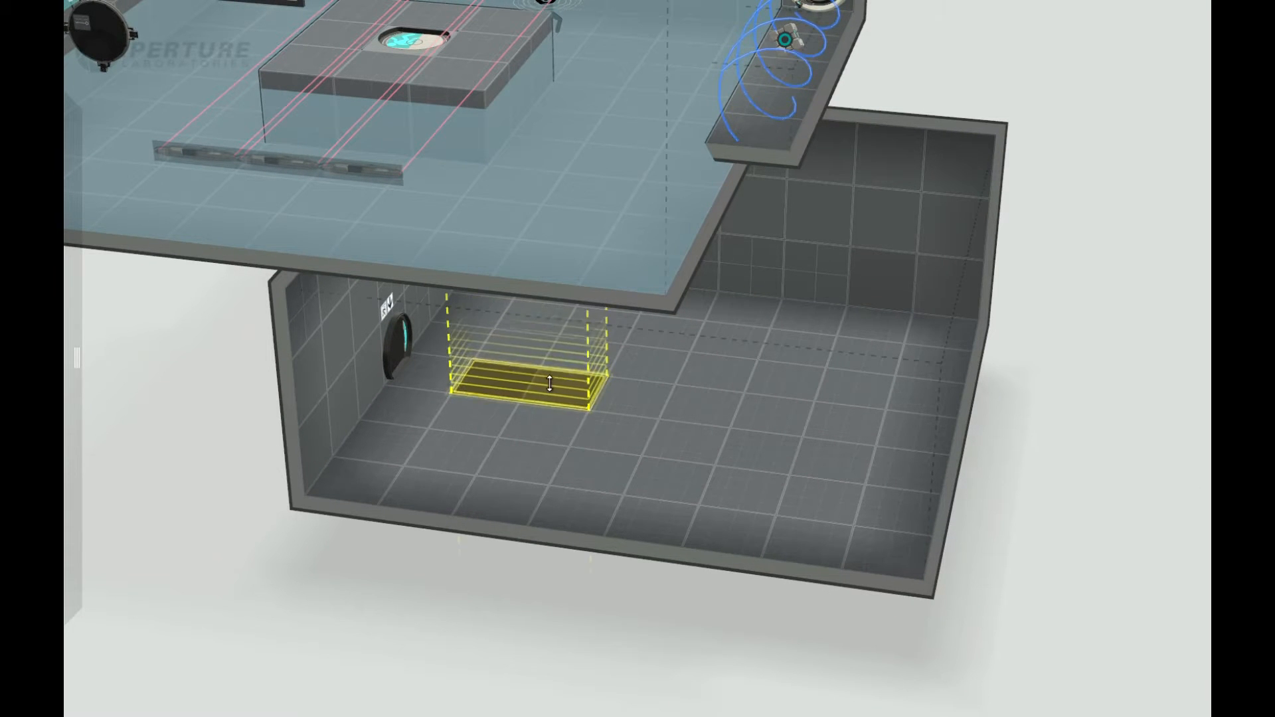
Try to raise more one-by-two-tile floor blocks in alternating columns on both sides of the block in front of the door.
{"action": "left_click", "coordinate": [477, 442]}
{"action": "left_click_drag", "start_coordinate": [501, 470], "coordinate": [487, 433]}
{"action": "left_click_drag", "start_coordinate": [962, 552], "coordinate": [743, 480]}
{"action": "left_click_drag", "start_coordinate": [762, 348], "coordinate": [763, 320]}
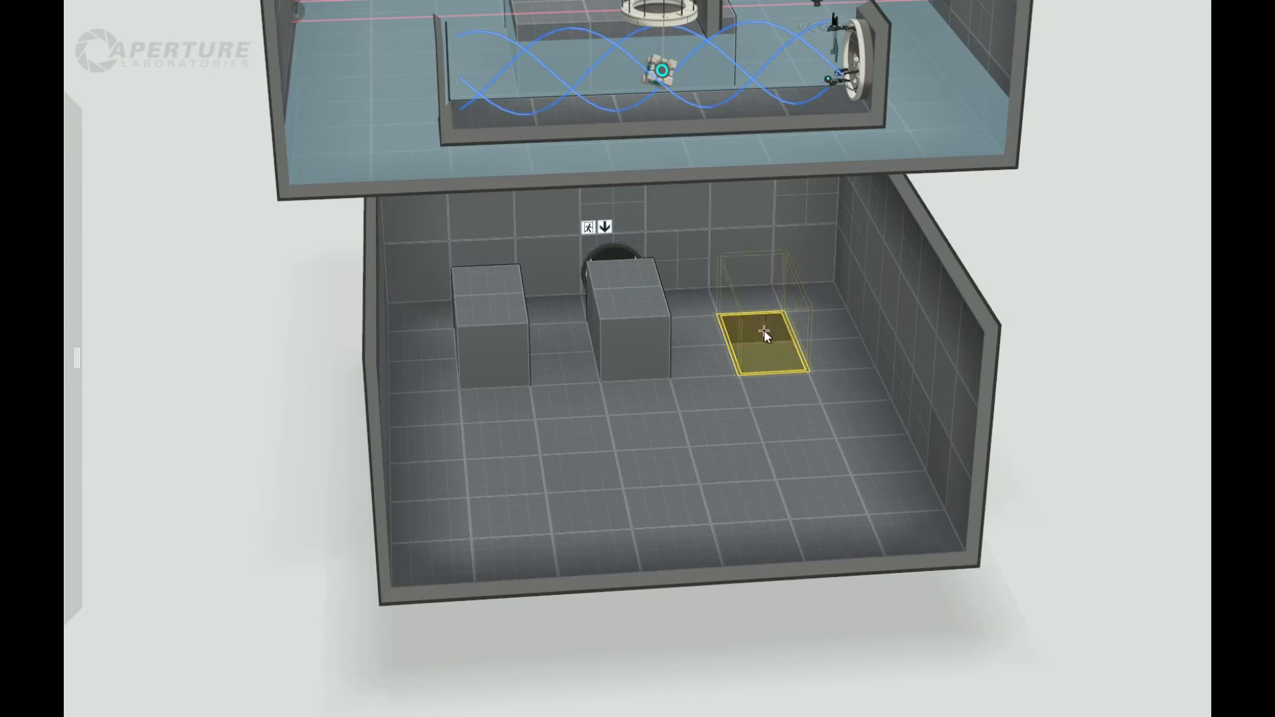
{"action": "left_click_drag", "start_coordinate": [763, 369], "coordinate": [801, 354]}
Flatten the existing floor blocks and raise two one-by-two-tile blocks flanking the column in front of the door.
{"action": "left_click", "coordinate": [634, 303]}
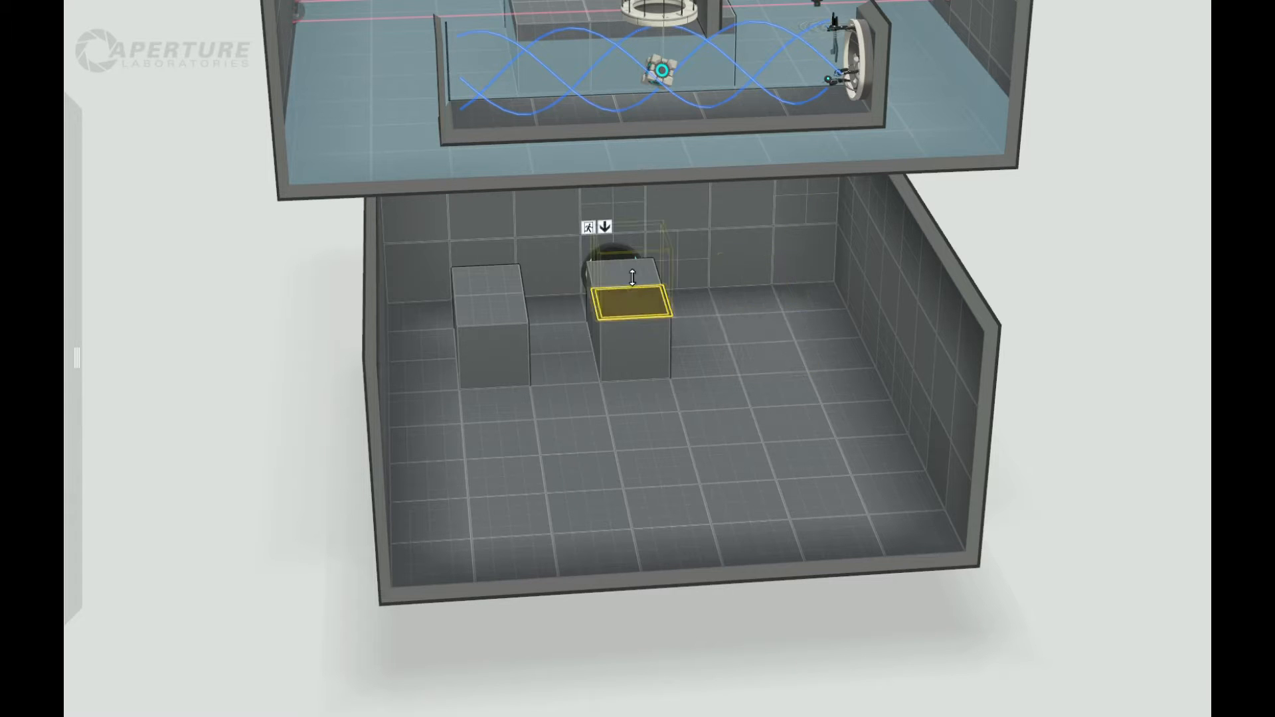
{"action": "left_click_drag", "start_coordinate": [631, 333], "coordinate": [501, 359]}
{"action": "left_click", "coordinate": [575, 376]}
{"action": "left_click", "coordinate": [502, 308]}
{"action": "left_click", "coordinate": [704, 351]}
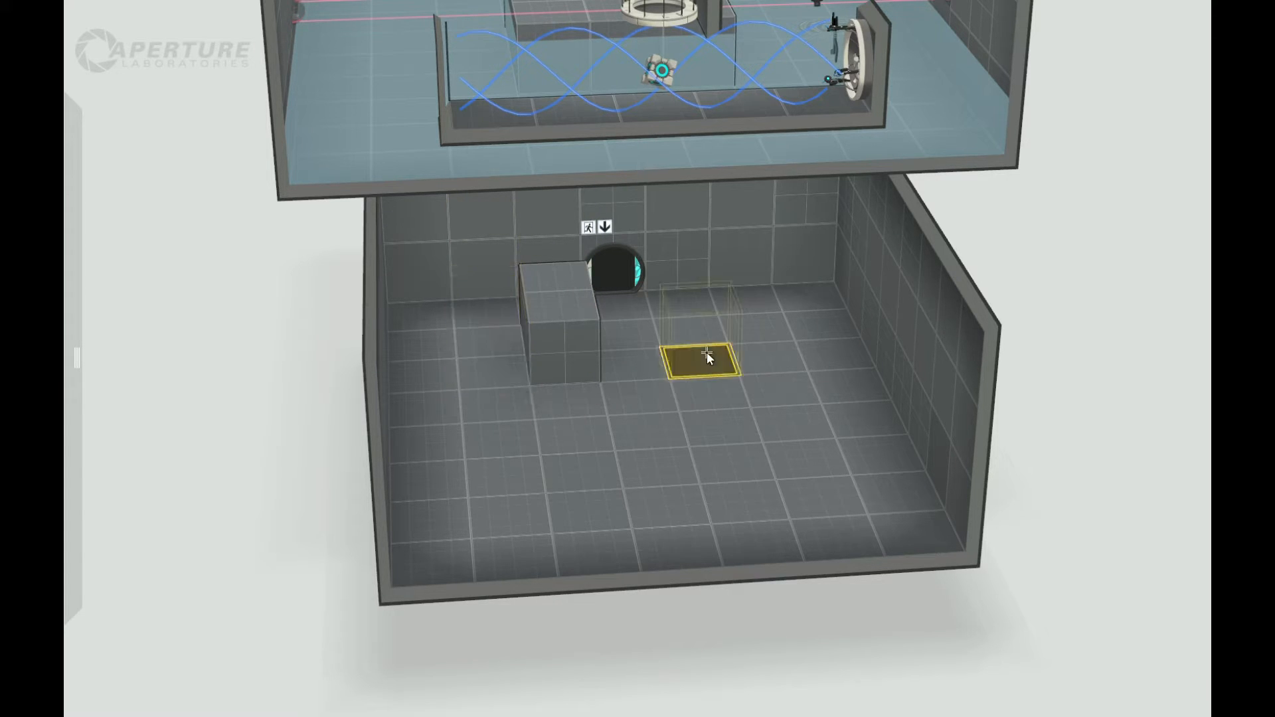
{"action": "left_click_drag", "start_coordinate": [710, 373], "coordinate": [680, 372]}
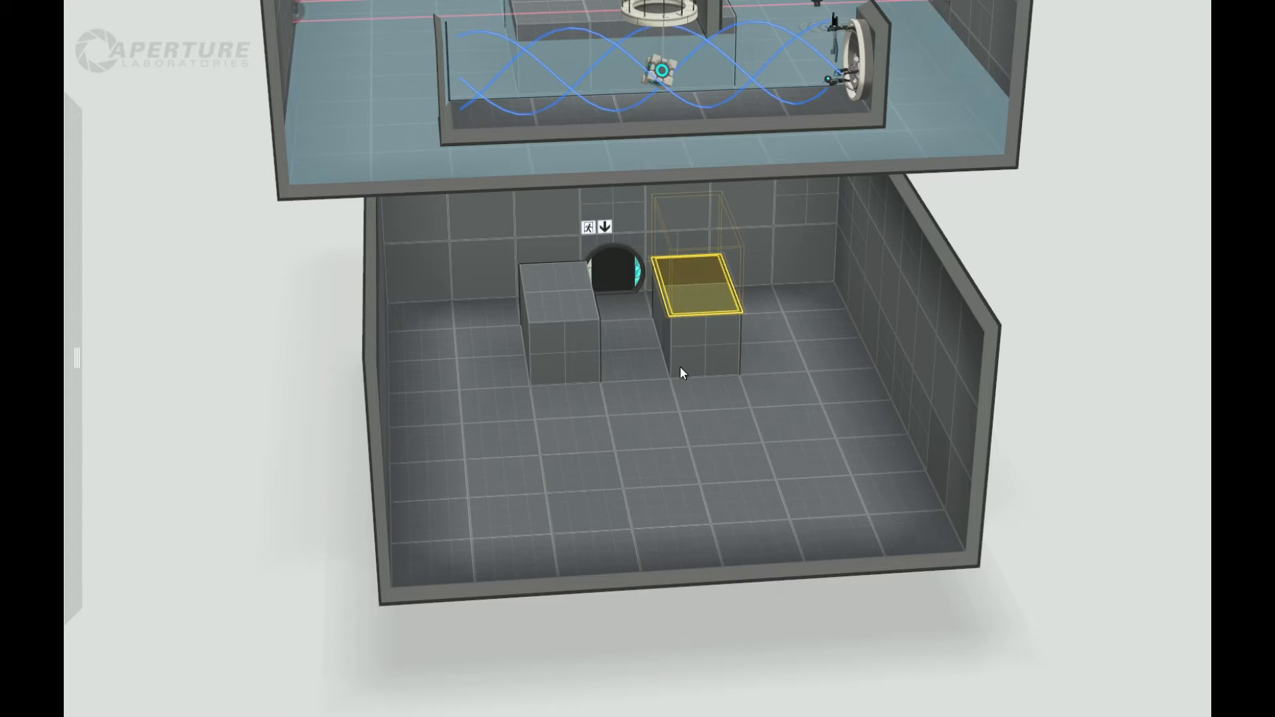
Raise matching one-by-two-tile floor blocks against both side walls of the lower room.
{"action": "left_click", "coordinate": [829, 353]}
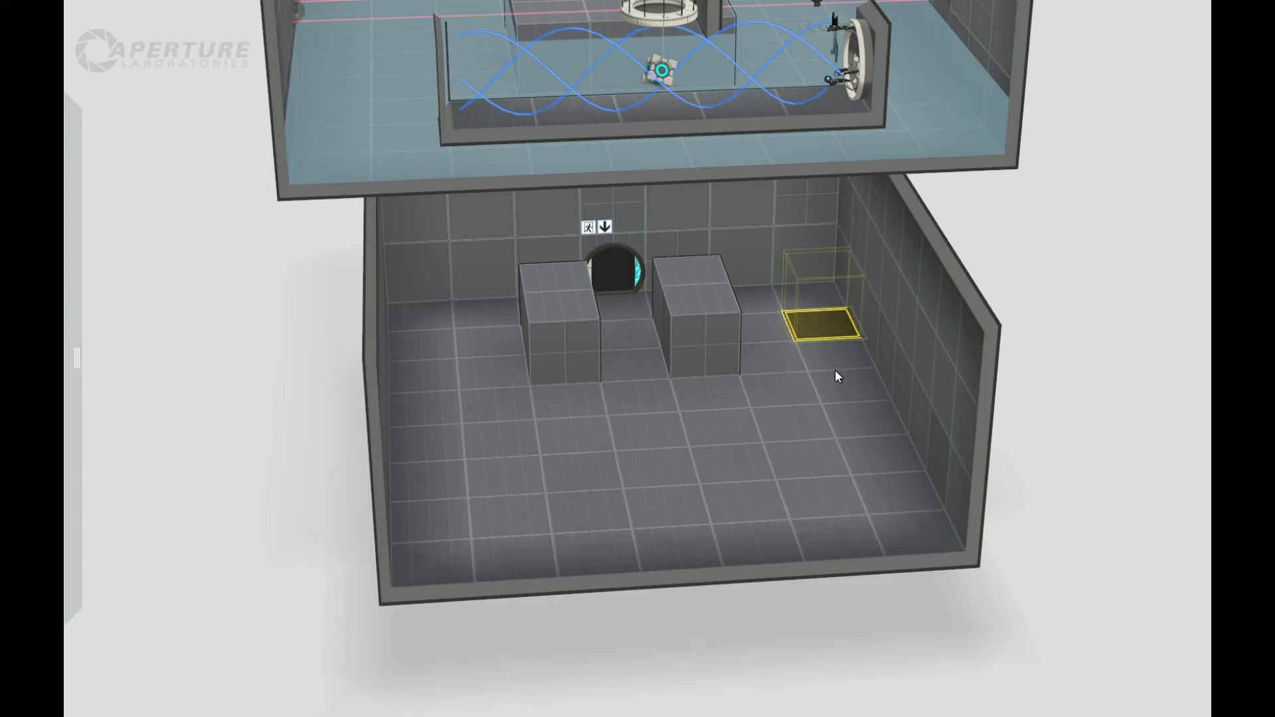
{"action": "left_click", "coordinate": [835, 360]}
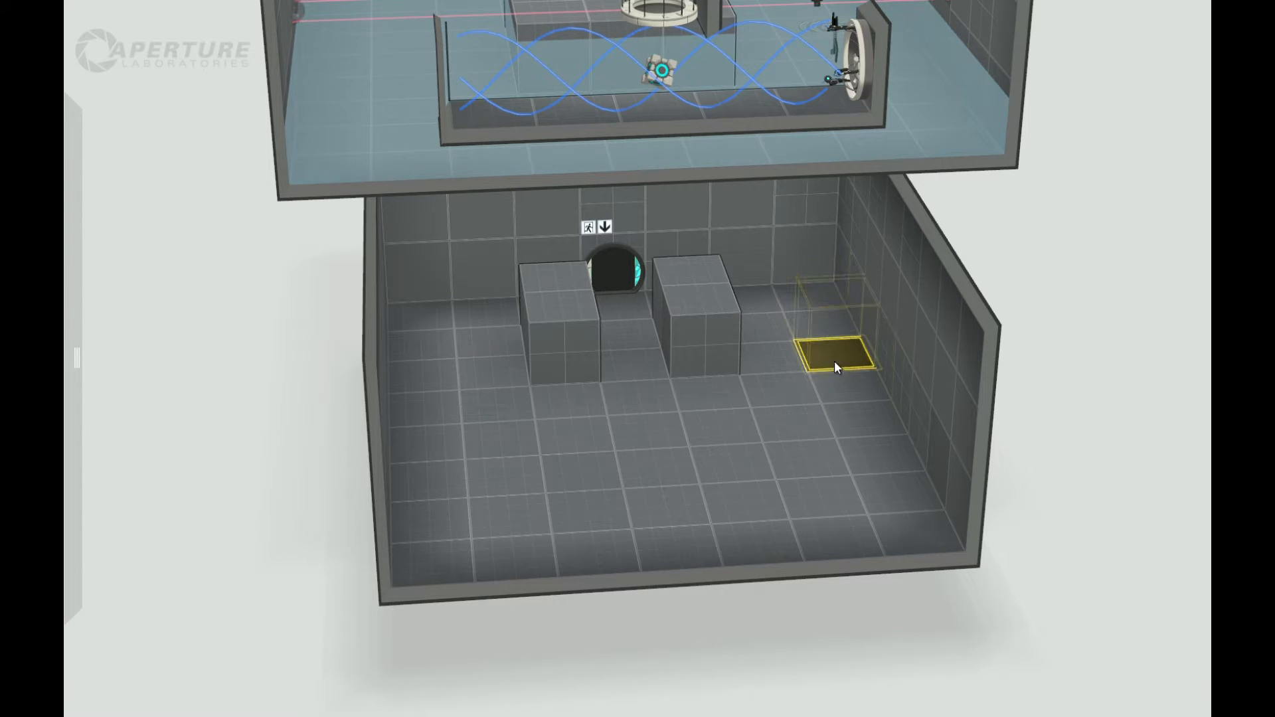
{"action": "left_click_drag", "start_coordinate": [836, 362], "coordinate": [834, 316]}
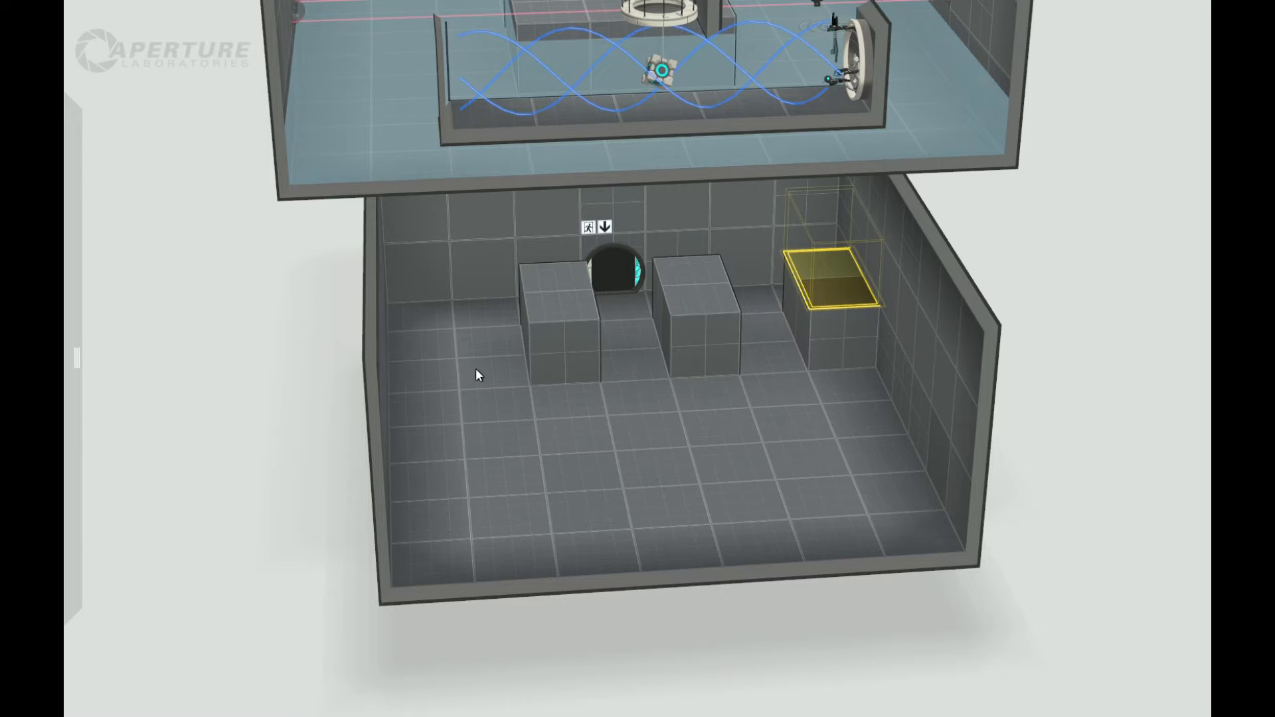
{"action": "left_click", "coordinate": [447, 370]}
{"action": "left_click_drag", "start_coordinate": [439, 390], "coordinate": [441, 357]}
Extend the raised blocks along both side walls two tiles farther from the door wall.
{"action": "left_click_drag", "start_coordinate": [266, 427], "coordinate": [225, 540]}
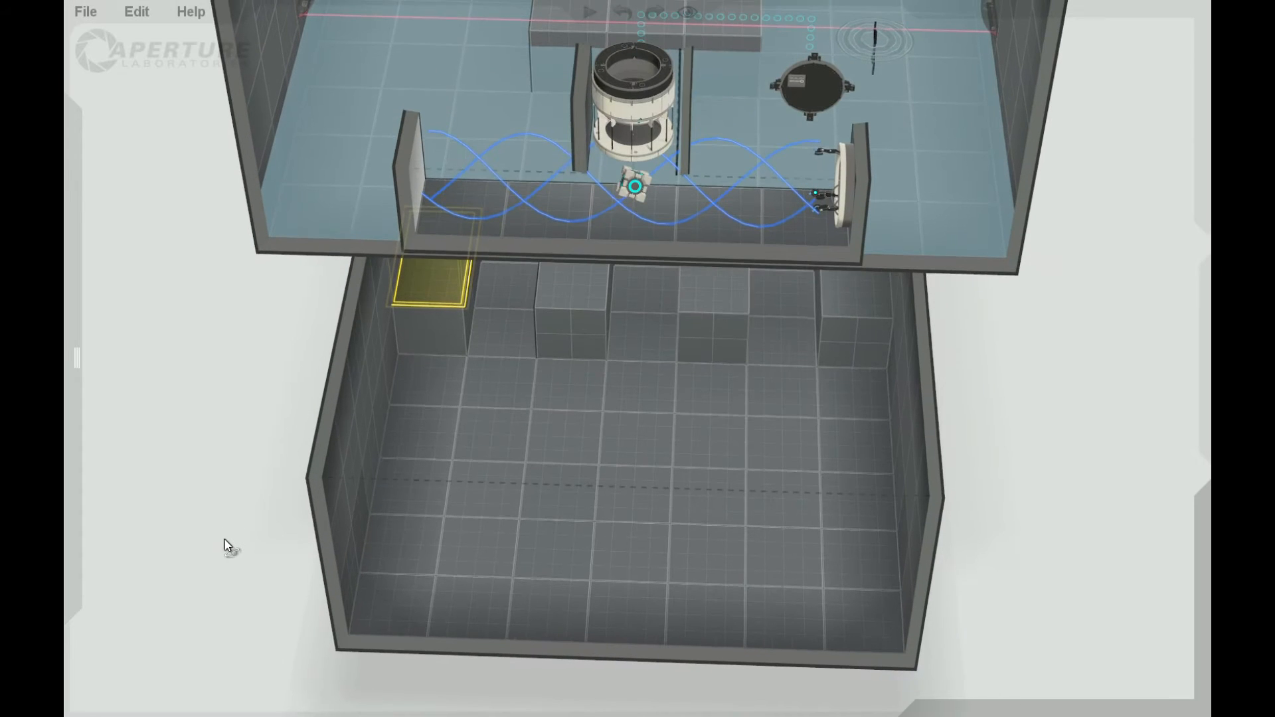
{"action": "left_click", "coordinate": [450, 376]}
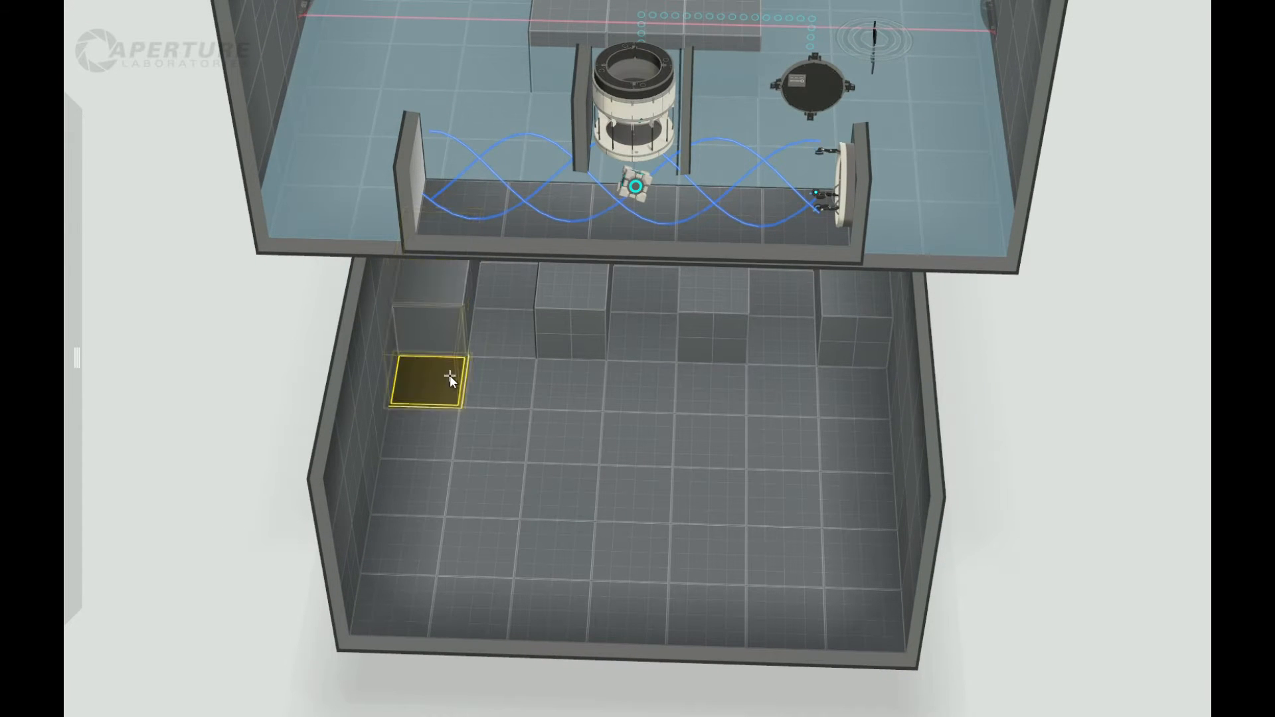
{"action": "left_click", "coordinate": [437, 436]}
{"action": "mouse_move", "coordinate": [437, 392]}
{"action": "left_mouse_down"}
{"action": "mouse_move", "coordinate": [427, 469]}
{"action": "mouse_move", "coordinate": [432, 409]}
{"action": "left_mouse_up"}
{"action": "left_click_drag", "start_coordinate": [858, 437], "coordinate": [848, 380]}
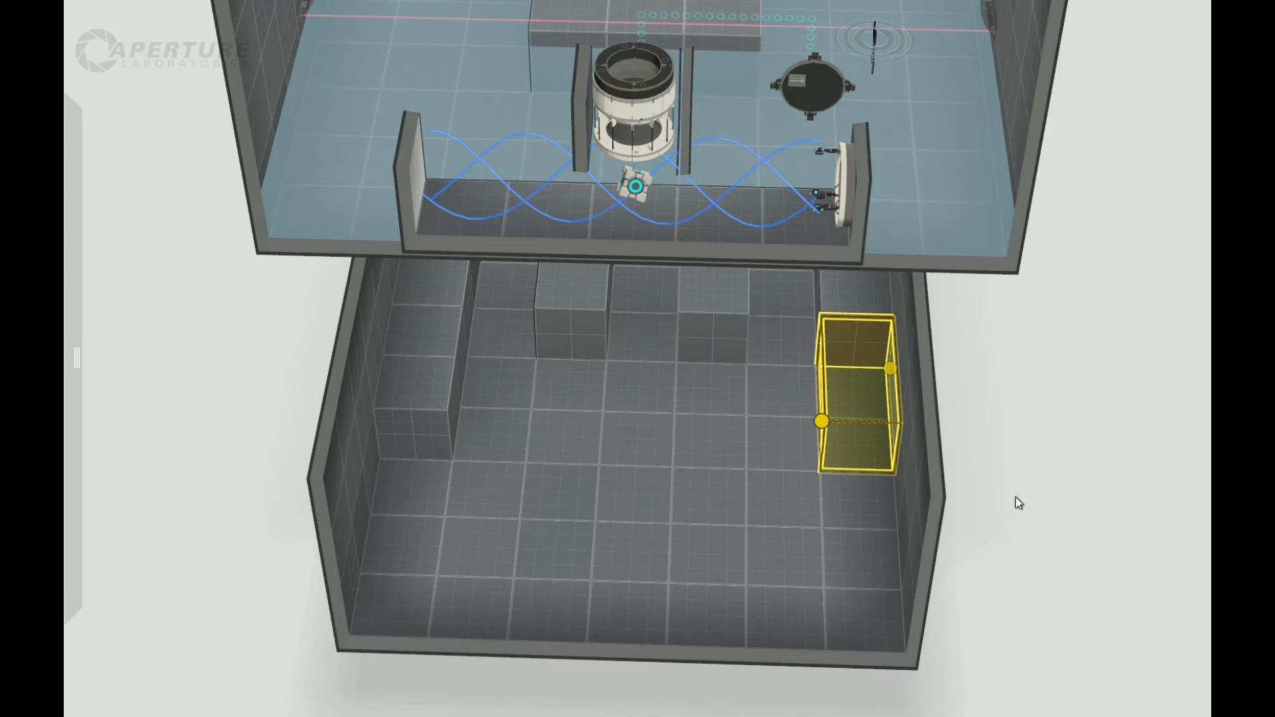
{"action": "right_click_drag", "start_coordinate": [1016, 503], "coordinate": [922, 415]}
{"action": "left_click", "coordinate": [862, 414]}
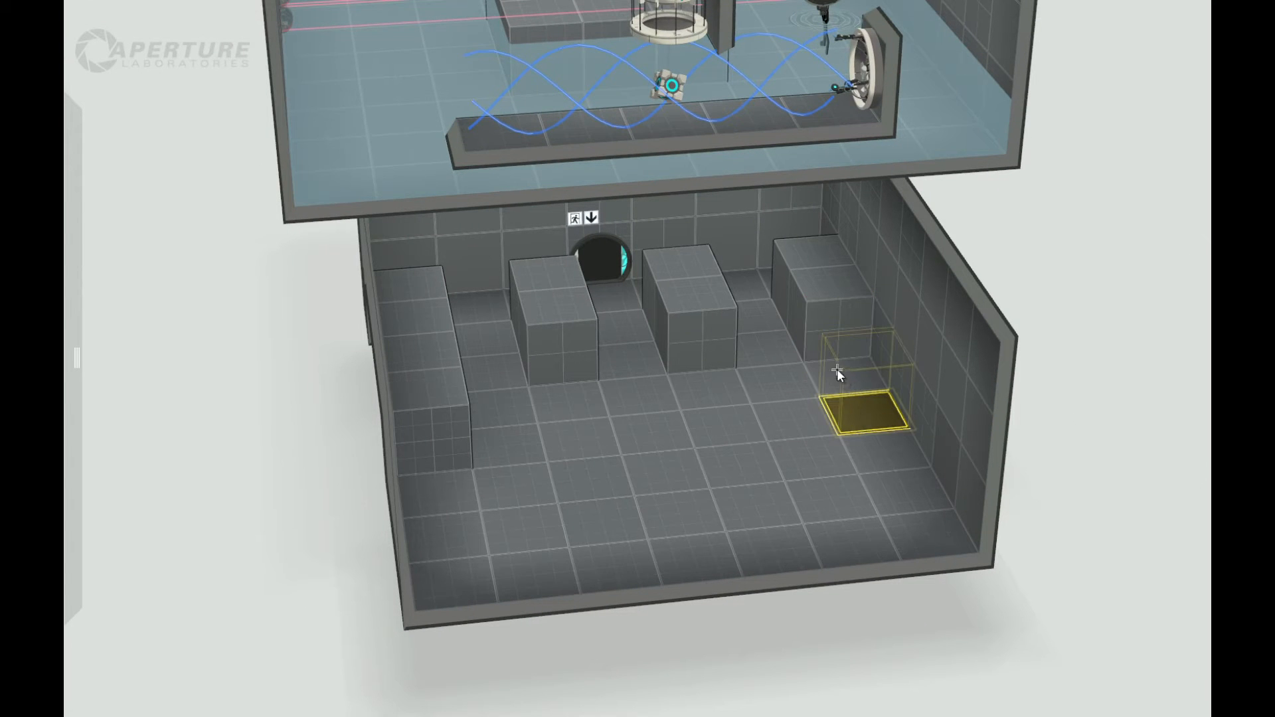
{"action": "left_click_drag", "start_coordinate": [868, 433], "coordinate": [863, 369]}
Raise a two-tile-wide cross block inward from the end of each side block, leaving a one-tile gap aligned with the door.
{"action": "left_click_drag", "start_coordinate": [513, 456], "coordinate": [571, 392]}
{"action": "left_click_drag", "start_coordinate": [724, 426], "coordinate": [758, 412]}
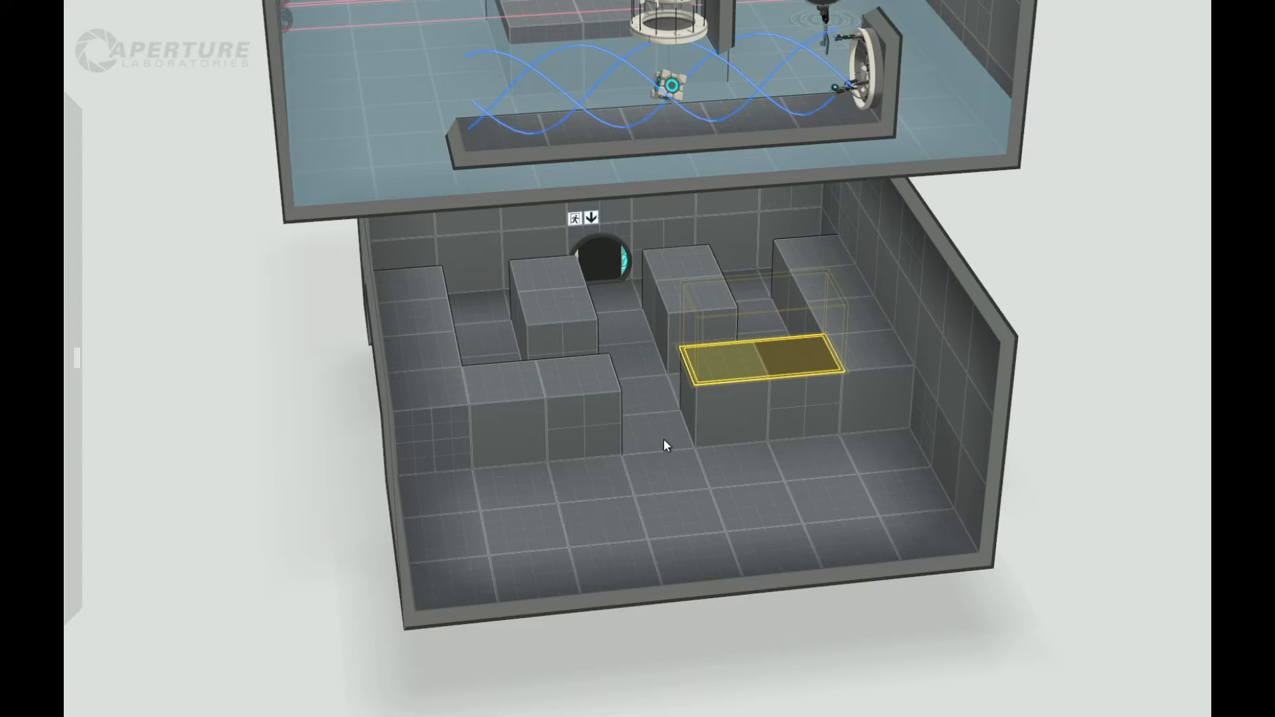
{"action": "right_click_drag", "start_coordinate": [221, 507], "coordinate": [589, 430]}
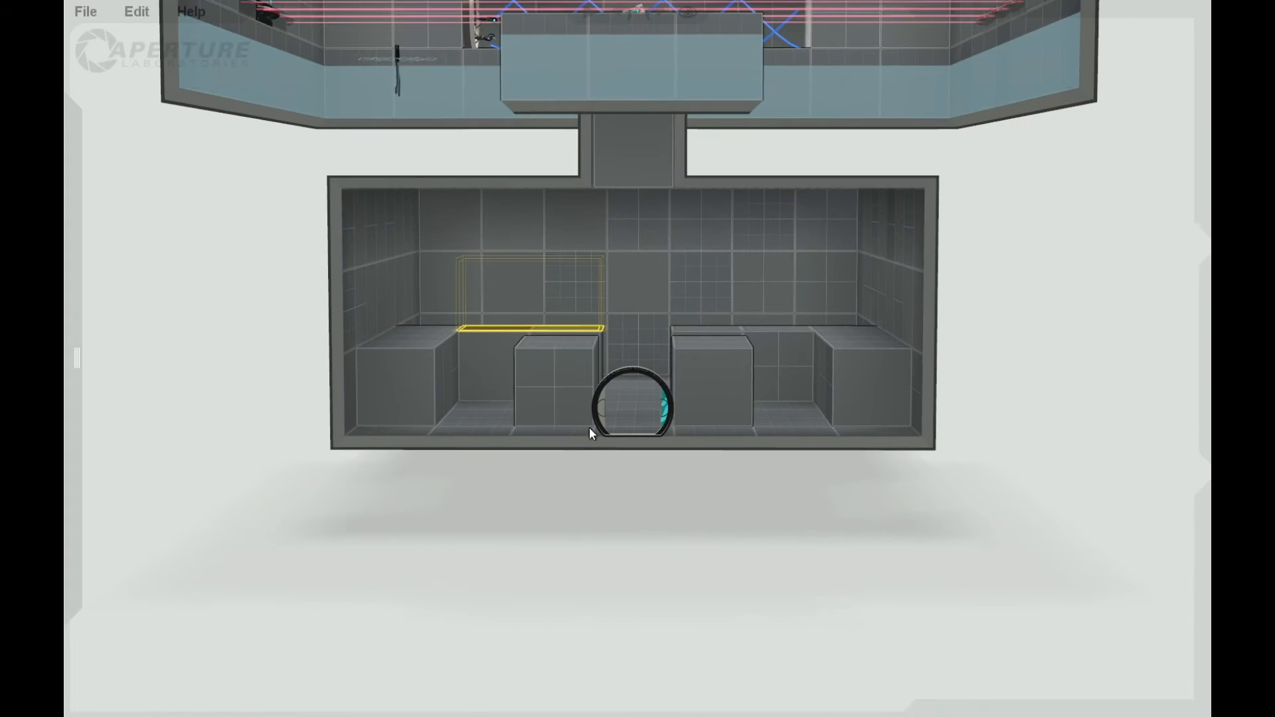
{"action": "right_click_drag", "start_coordinate": [1052, 384], "coordinate": [1055, 427]}
{"action": "mouse_move", "coordinate": [65, 275]}
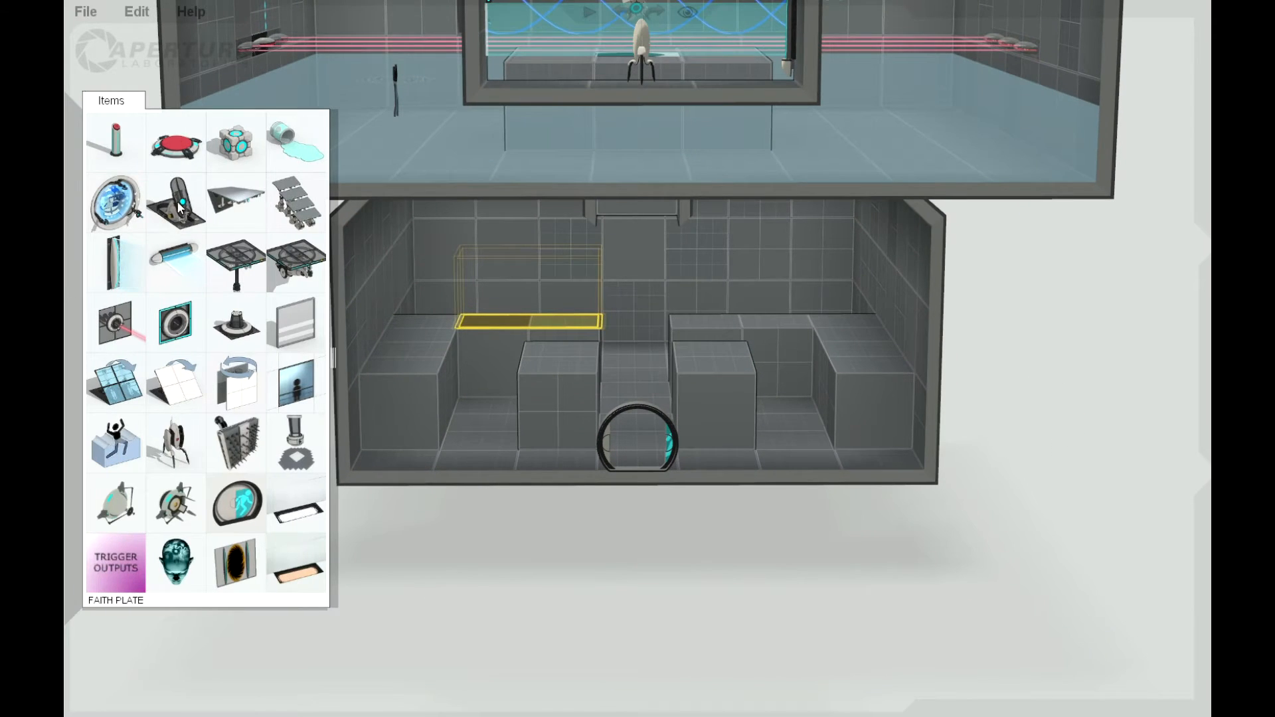
Place a fizzler flat along the floor of the left channel between the raised blocks and change its type to laserfield.
{"action": "left_click_drag", "start_coordinate": [121, 267], "coordinate": [486, 391]}
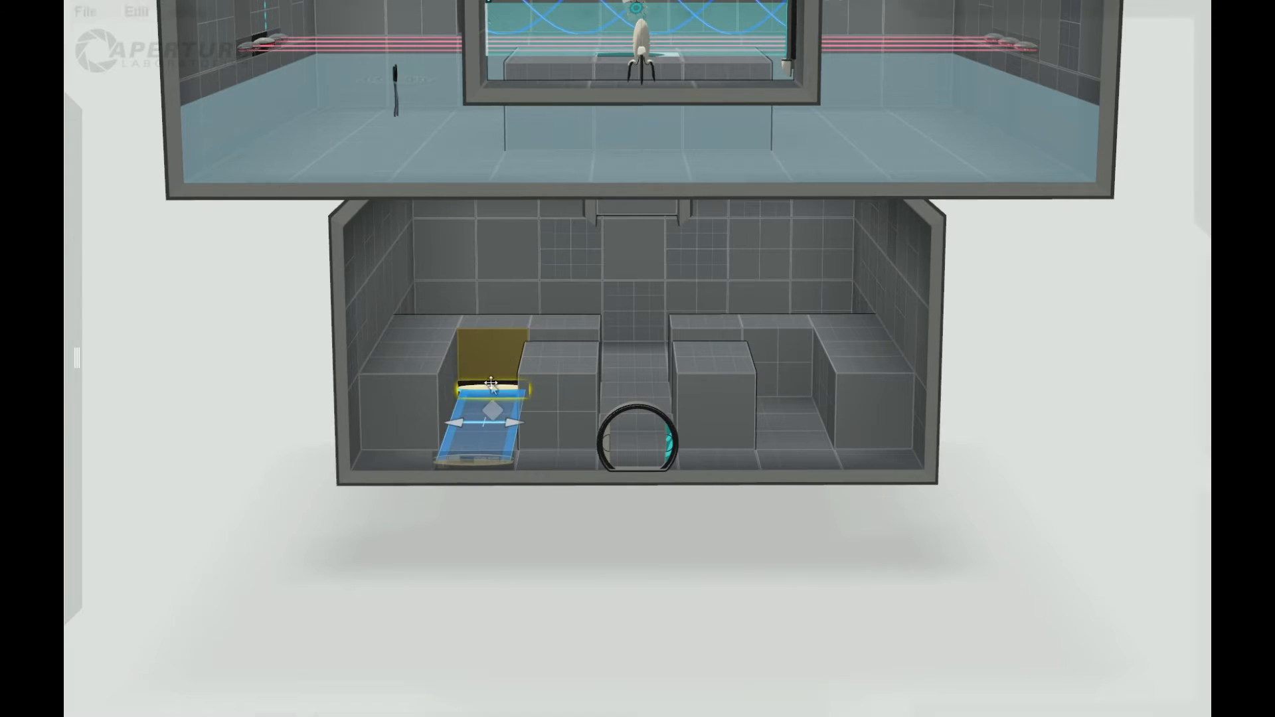
{"action": "right_click", "coordinate": [490, 388]}
{"action": "left_click", "coordinate": [507, 478]}
{"action": "mouse_move", "coordinate": [616, 457]}
{"action": "left_click", "coordinate": [705, 480]}
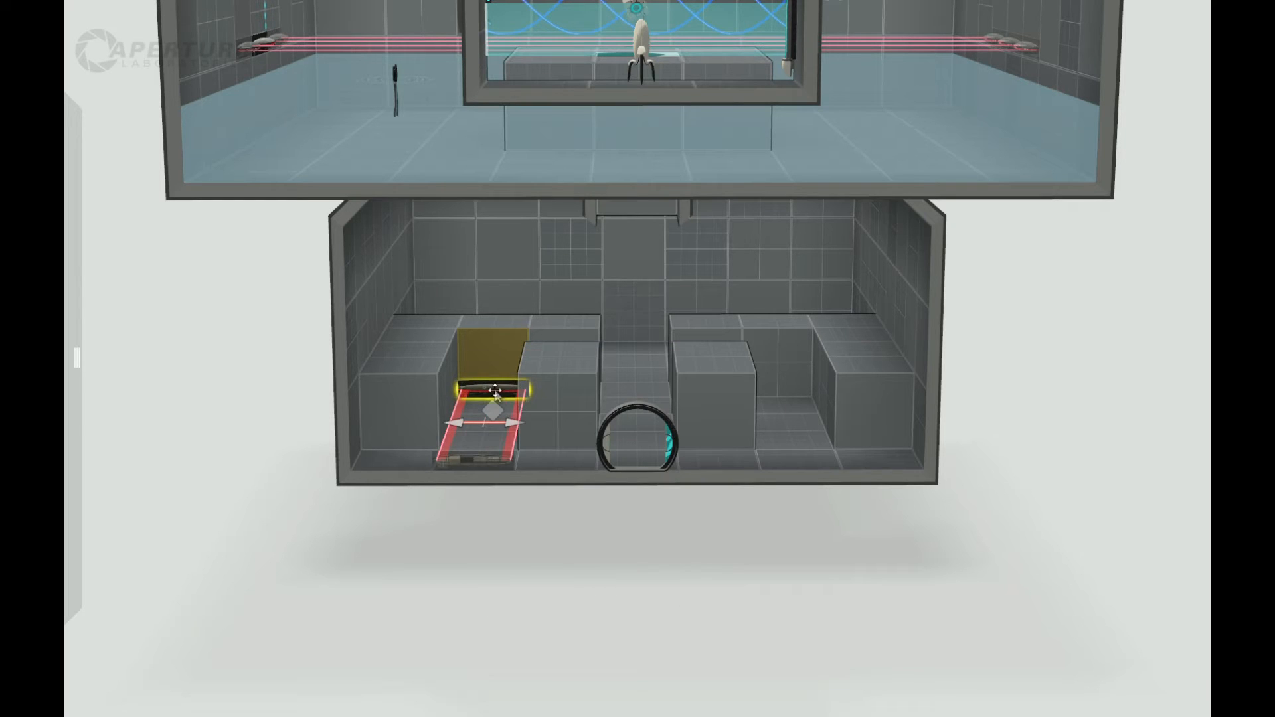
Duplicate the laserfield into the right channel and lay the copy flat along the floor.
{"action": "left_click_drag", "start_coordinate": [500, 391], "coordinate": [787, 394]}
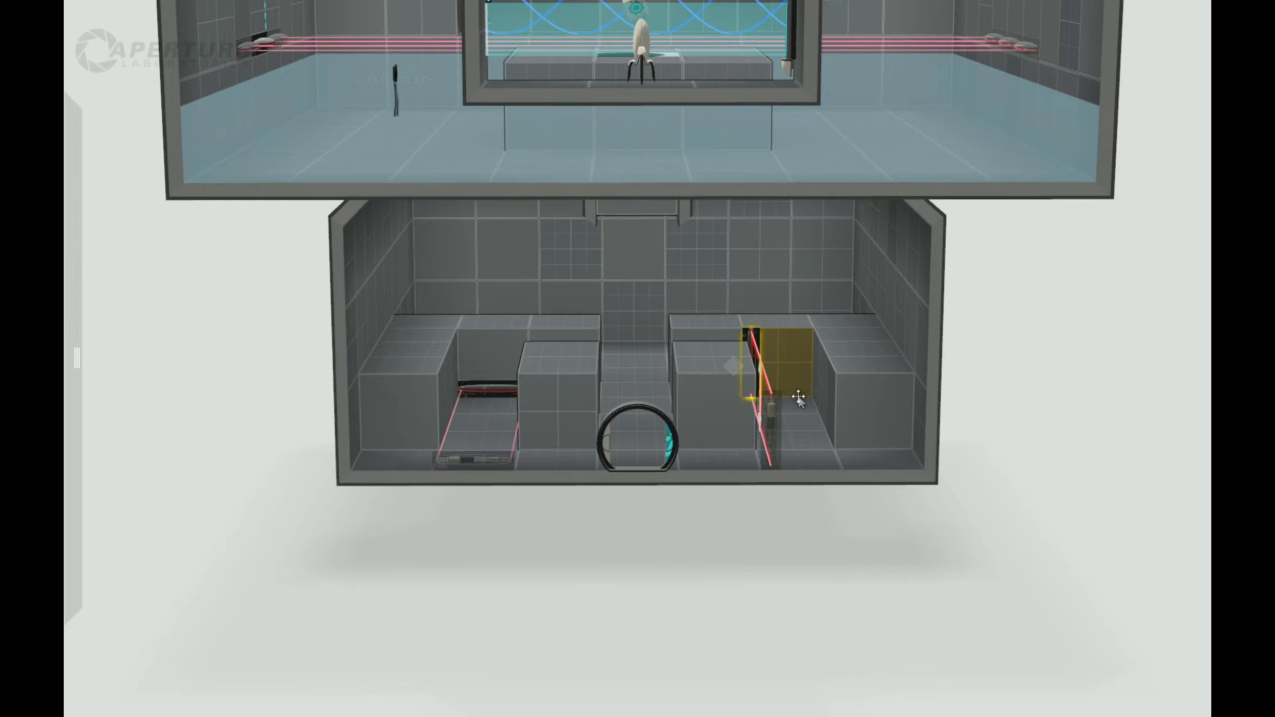
{"action": "left_click_drag", "start_coordinate": [1018, 472], "coordinate": [990, 488]}
{"action": "left_click_drag", "start_coordinate": [735, 366], "coordinate": [790, 412]}
{"action": "left_click_drag", "start_coordinate": [651, 570], "coordinate": [622, 633]}
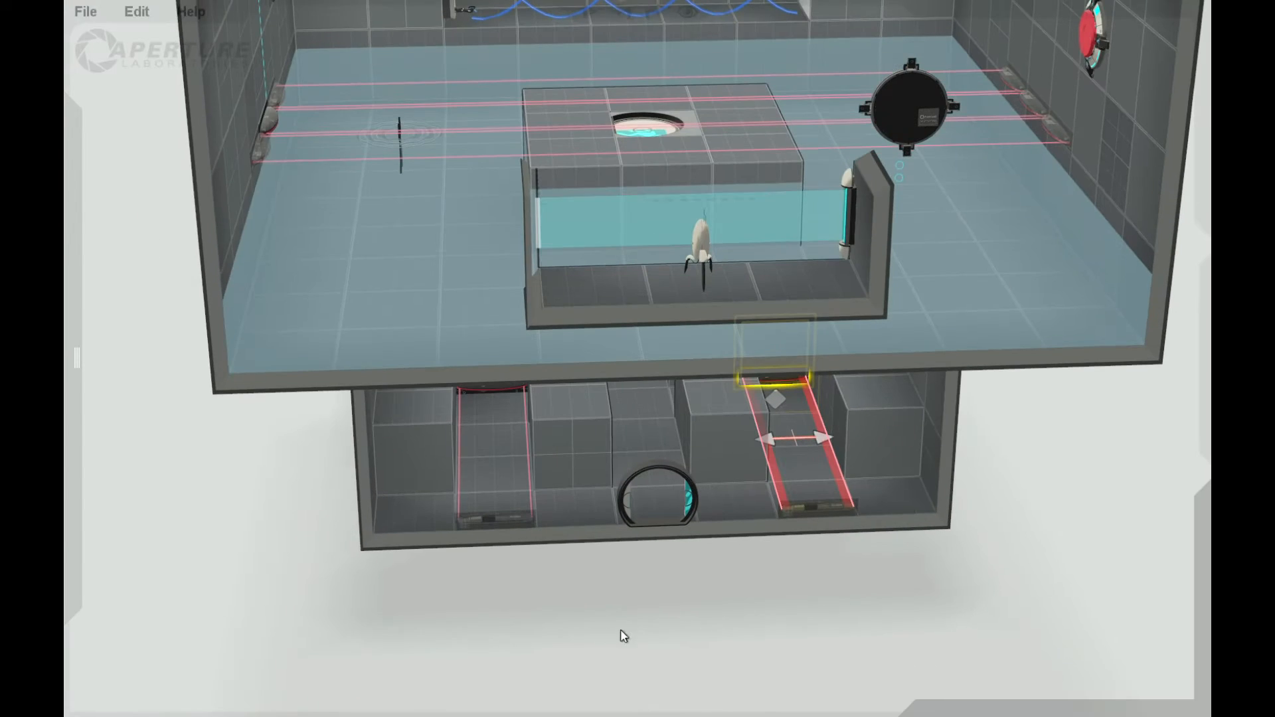
Place one Trigger Once block in the left channel and another in the central gap between the raised blocks.
{"action": "mouse_move", "coordinate": [94, 596]}
{"action": "left_click_drag", "start_coordinate": [131, 584], "coordinate": [507, 478]}
{"action": "mouse_move", "coordinate": [66, 470]}
{"action": "left_click_drag", "start_coordinate": [122, 593], "coordinate": [687, 441]}
{"action": "left_click_drag", "start_coordinate": [709, 604], "coordinate": [479, 520]}
Lengthen the lower room by moving the door wall one tile outward.
{"action": "left_click_drag", "start_coordinate": [604, 567], "coordinate": [317, 307]}
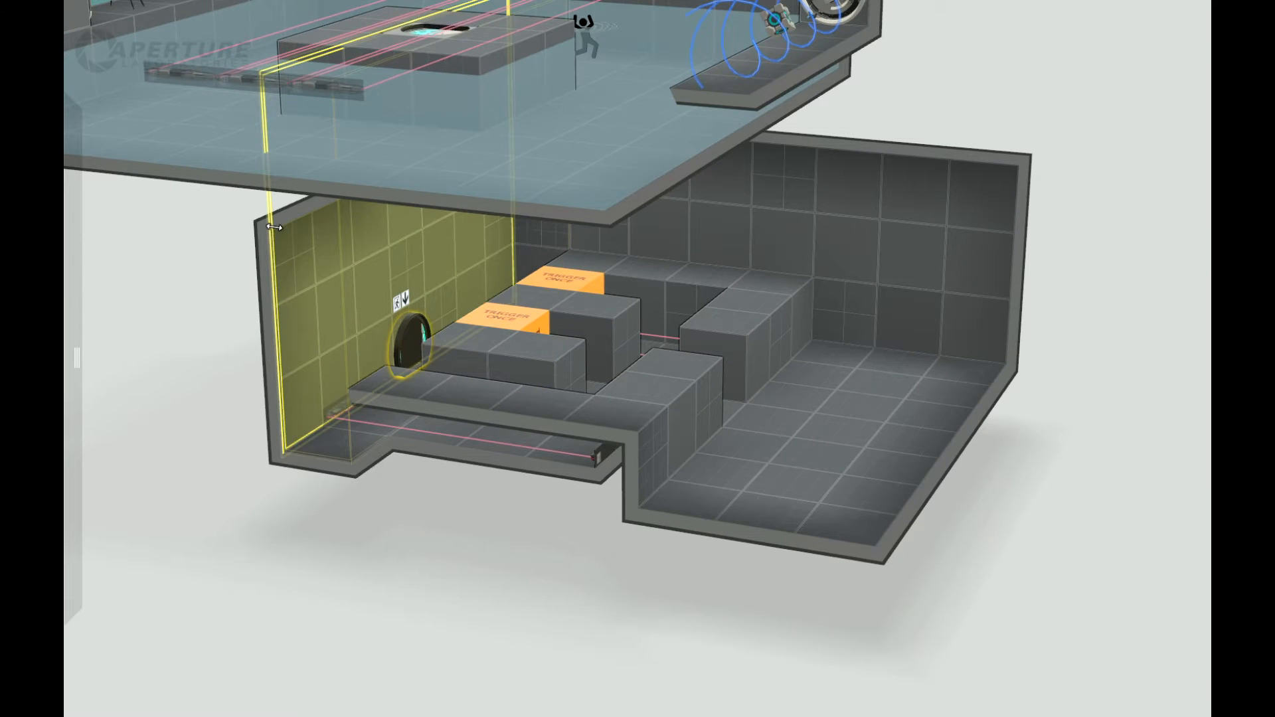
{"action": "left_click", "coordinate": [287, 278]}
{"action": "left_click_drag", "start_coordinate": [221, 412], "coordinate": [432, 330]}
{"action": "left_click_drag", "start_coordinate": [286, 524], "coordinate": [409, 334]}
{"action": "left_click", "coordinate": [437, 296], "text": "shift"}
{"action": "left_click_drag", "start_coordinate": [321, 243], "coordinate": [281, 249]}
Sink the floor tiles directly before and behind the central trigger by one tile each.
{"action": "left_click_drag", "start_coordinate": [484, 619], "coordinate": [589, 642]}
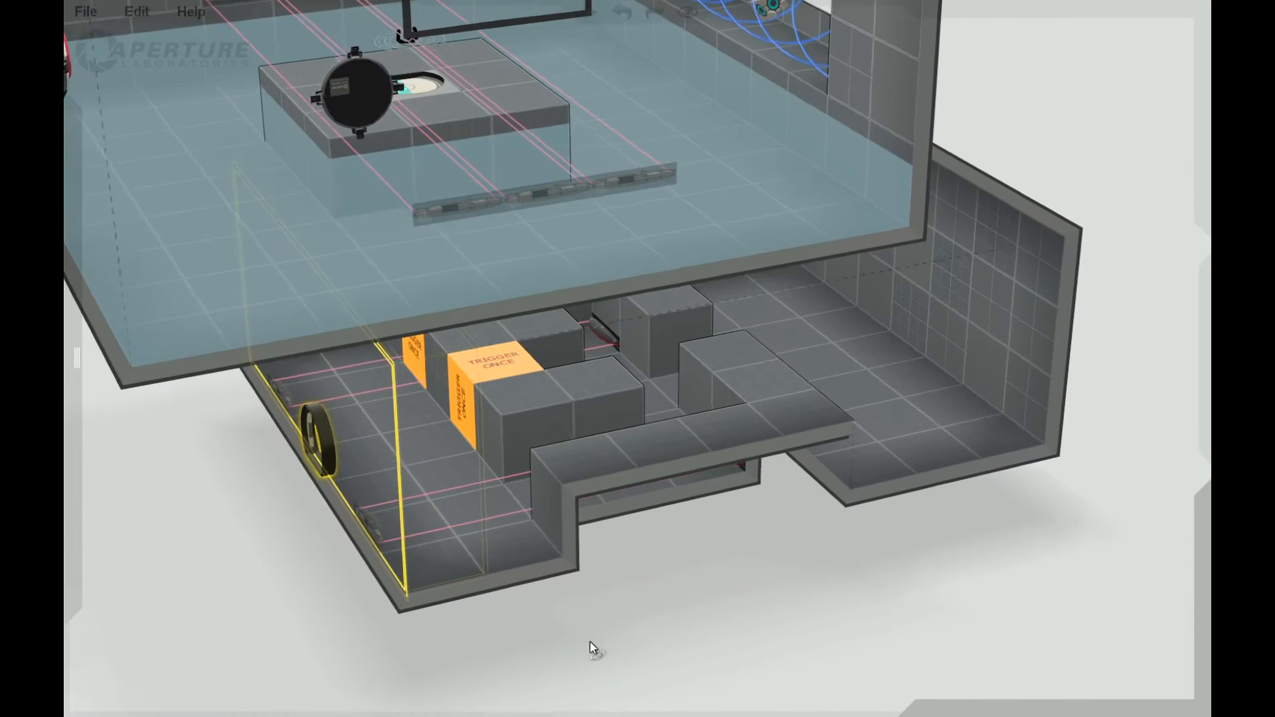
{"action": "left_click", "coordinate": [409, 439]}
{"action": "left_click_drag", "start_coordinate": [700, 623], "coordinate": [597, 621]}
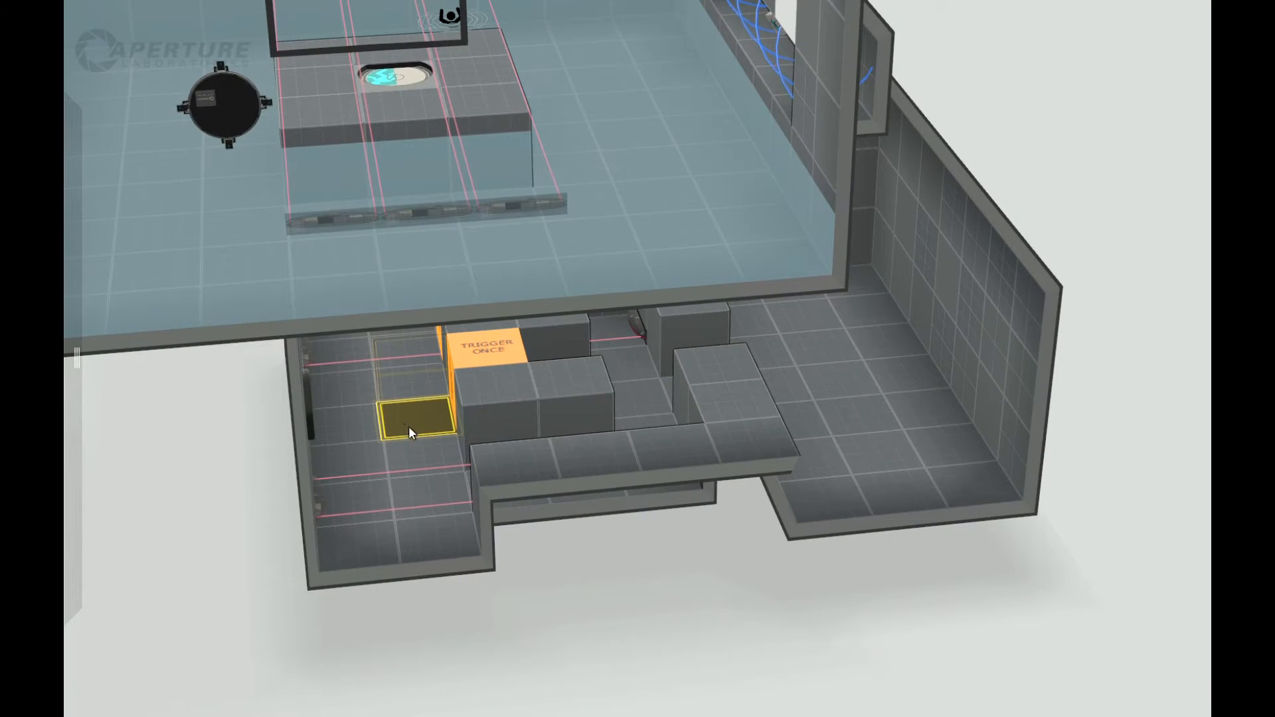
{"action": "left_click_drag", "start_coordinate": [414, 437], "coordinate": [425, 476]}
{"action": "left_click_drag", "start_coordinate": [581, 697], "coordinate": [413, 636]}
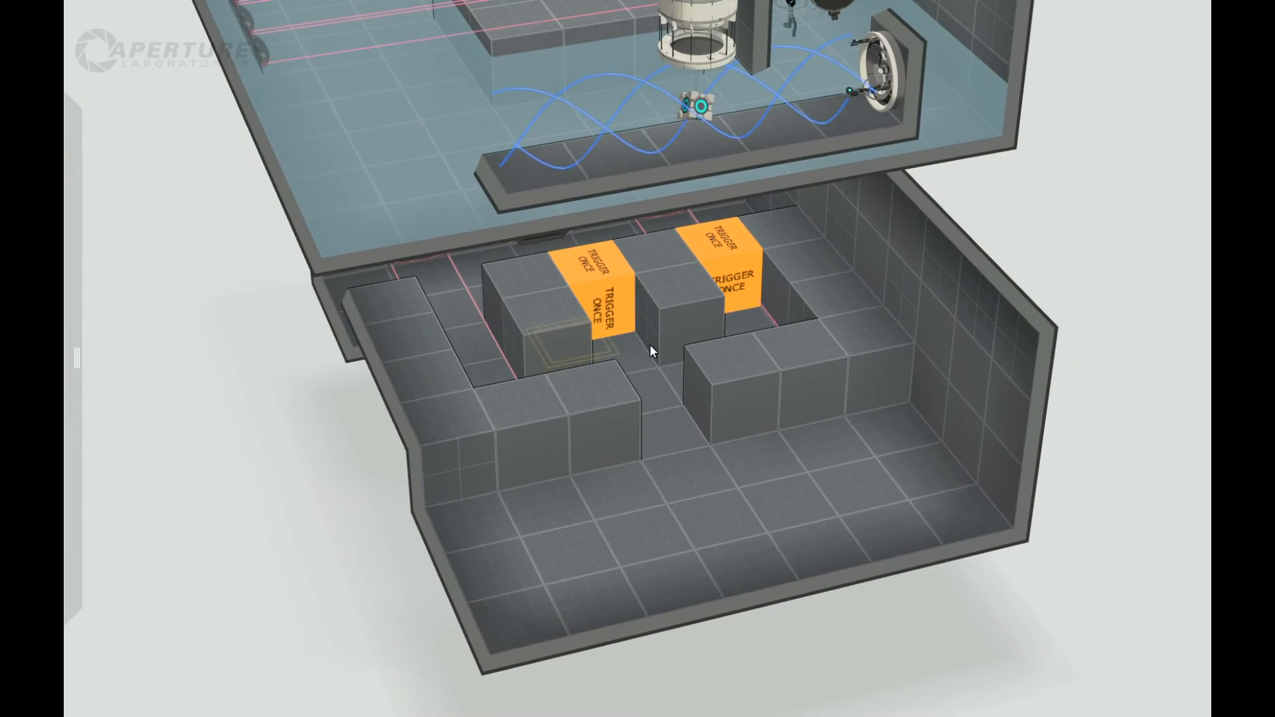
{"action": "left_click_drag", "start_coordinate": [789, 645], "coordinate": [741, 643]}
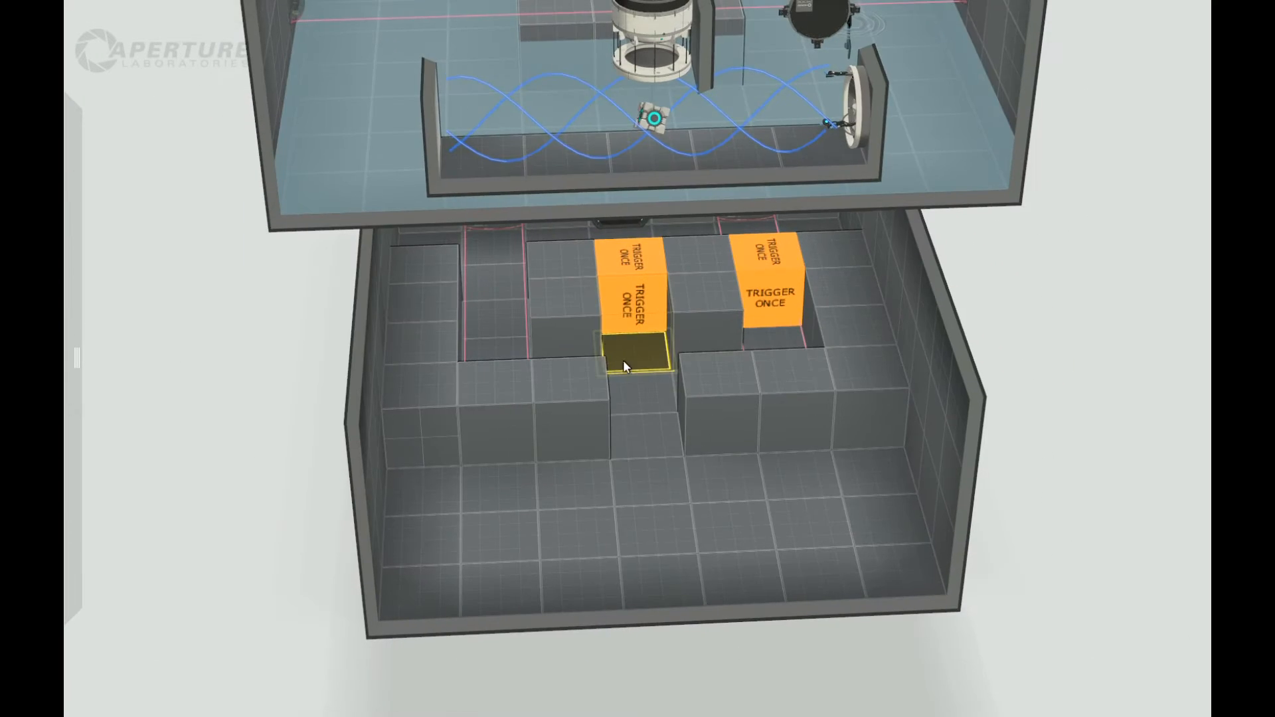
{"action": "left_click_drag", "start_coordinate": [630, 370], "coordinate": [635, 404]}
Cover the two sunken tiles around the central trigger with draw bridges.
{"action": "mouse_move", "coordinate": [68, 353]}
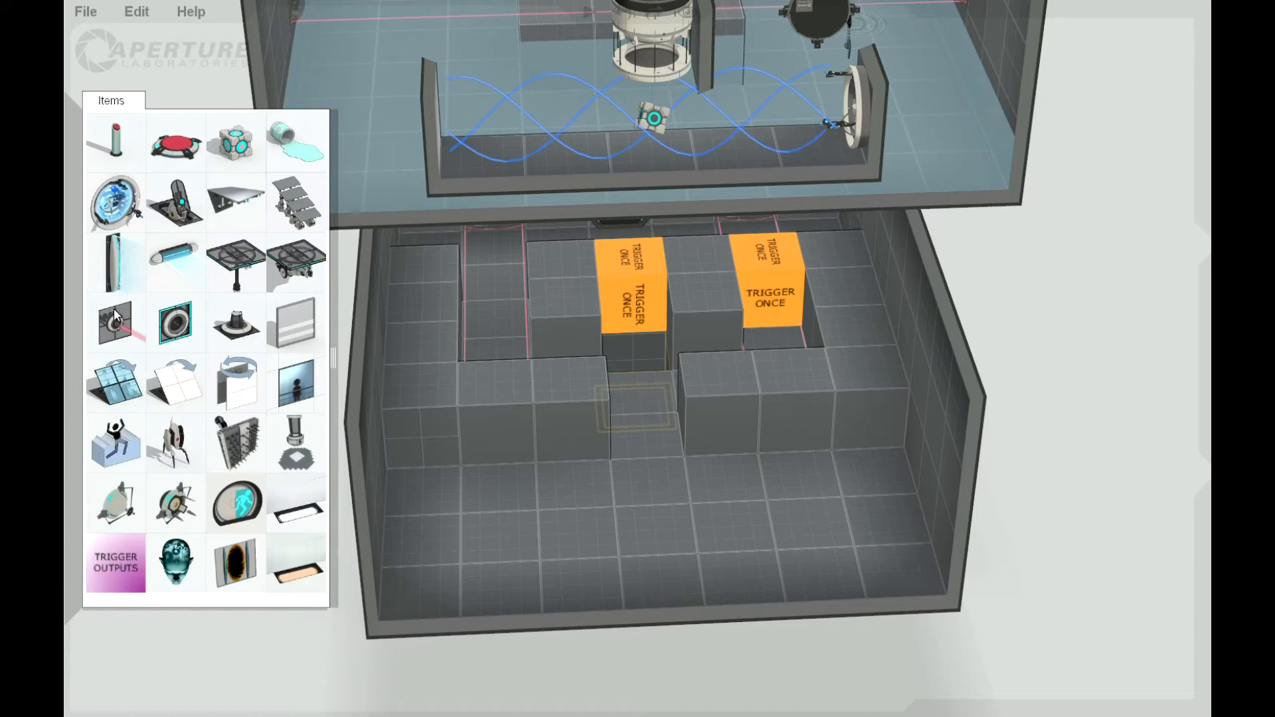
{"action": "mouse_move", "coordinate": [219, 215]}
{"action": "left_mouse_down"}
{"action": "mouse_move", "coordinate": [623, 326]}
{"action": "mouse_move", "coordinate": [662, 366]}
{"action": "left_mouse_up"}
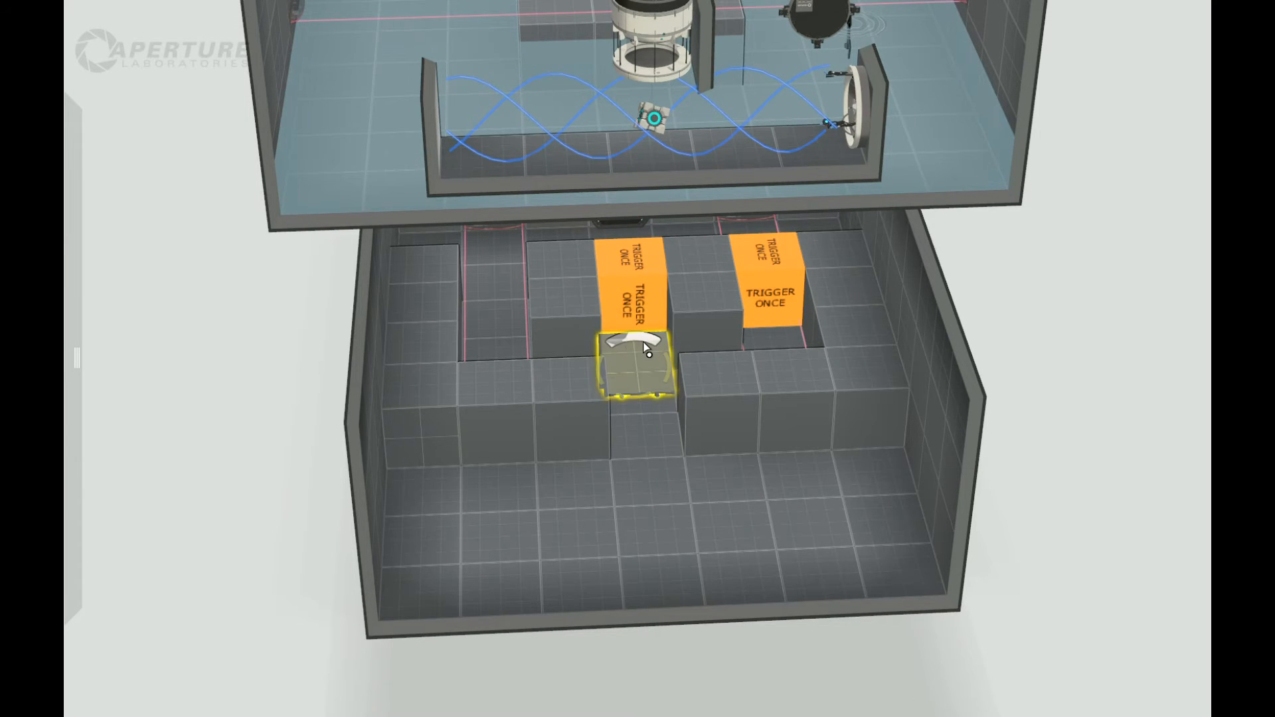
{"action": "right_click_drag", "start_coordinate": [142, 428], "coordinate": [421, 544]}
{"action": "mouse_move", "coordinate": [64, 161]}
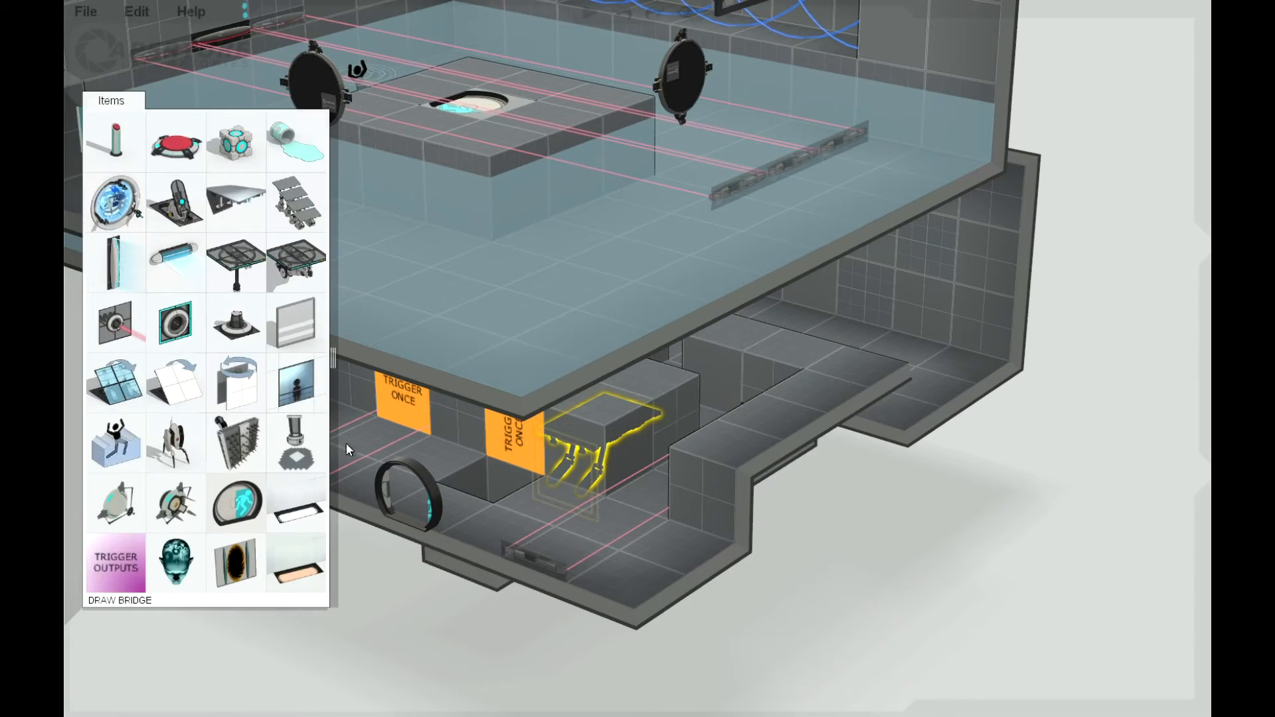
{"action": "scroll", "coordinate": [483, 489], "scroll_direction": "down", "scroll_amount": 5}
Duplicate the central trigger onto the neighbouring tile farther from the door.
{"action": "right_click_drag", "start_coordinate": [745, 626], "coordinate": [312, 660]}
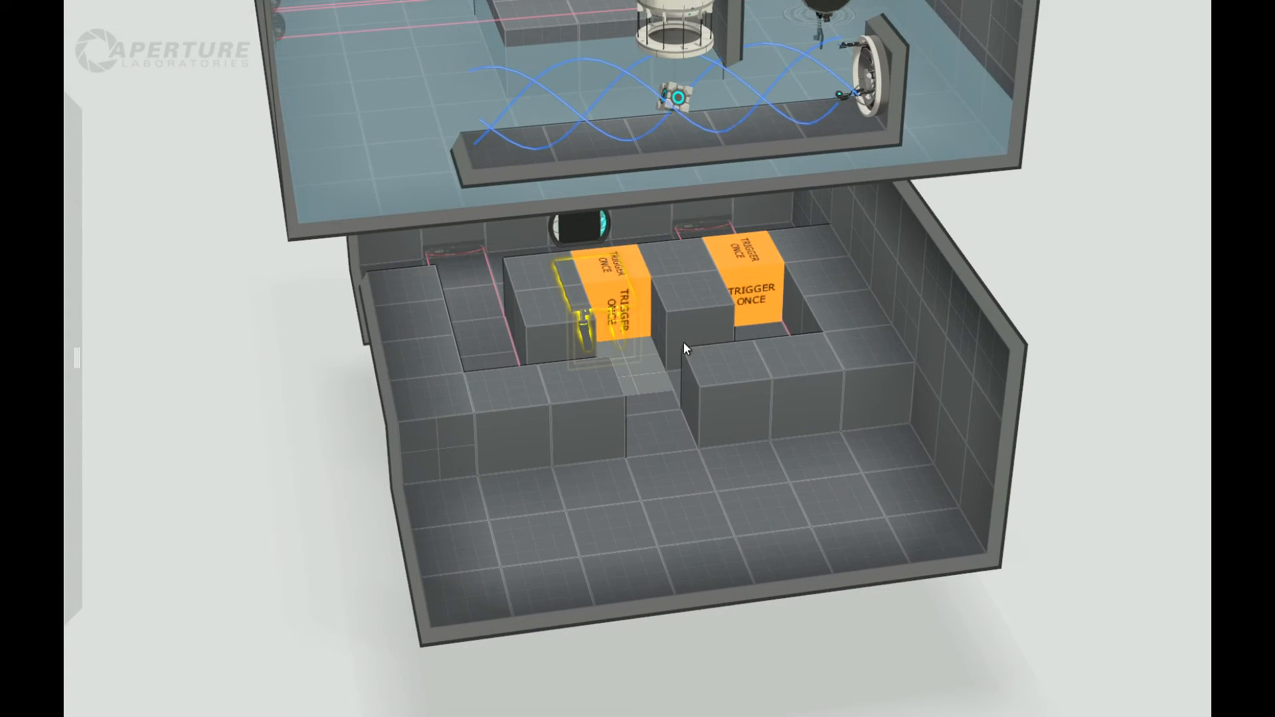
{"action": "left_click_drag", "start_coordinate": [628, 317], "coordinate": [659, 320]}
{"action": "right_click_drag", "start_coordinate": [281, 461], "coordinate": [396, 445]}
{"action": "right_click_drag", "start_coordinate": [577, 554], "coordinate": [502, 532]}
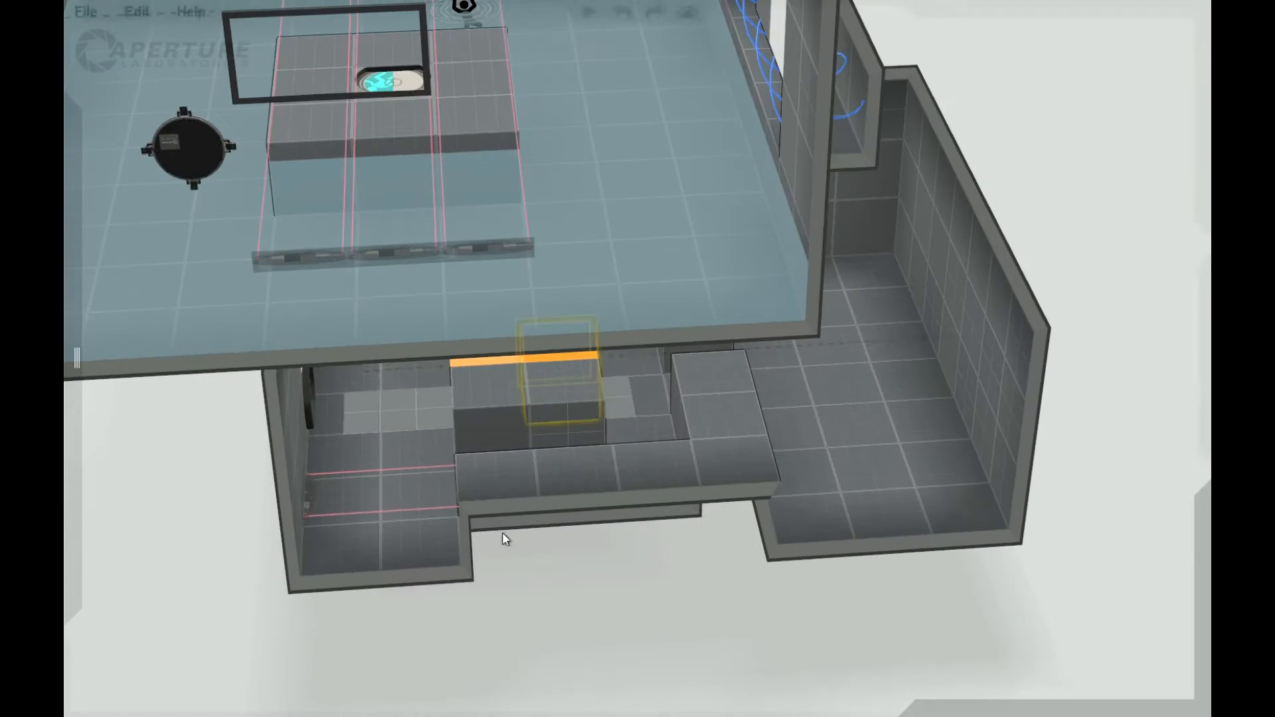
{"action": "right_click_drag", "start_coordinate": [561, 600], "coordinate": [535, 544]}
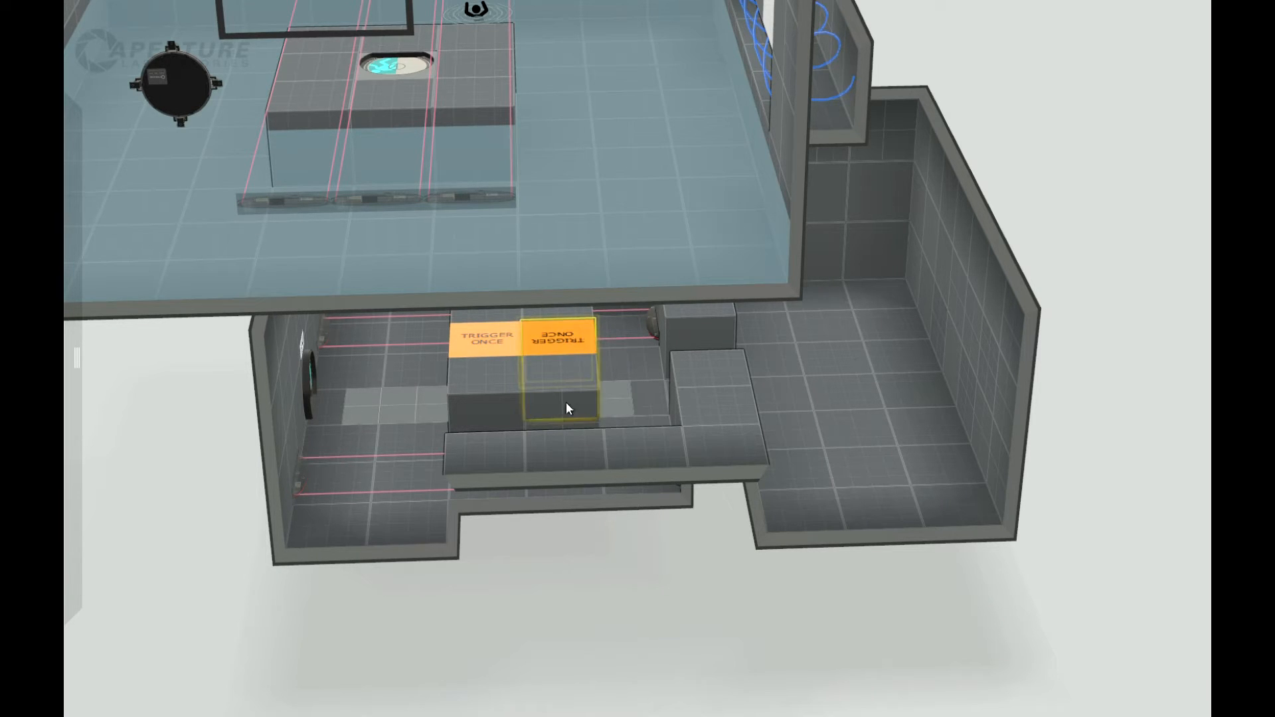
Change the button type of both triggers in the central gap to Trigger Multiple.
{"action": "mouse_move", "coordinate": [646, 590]}
{"action": "left_mouse_down"}
{"action": "mouse_move", "coordinate": [639, 619]}
{"action": "mouse_move", "coordinate": [635, 589]}
{"action": "left_mouse_up"}
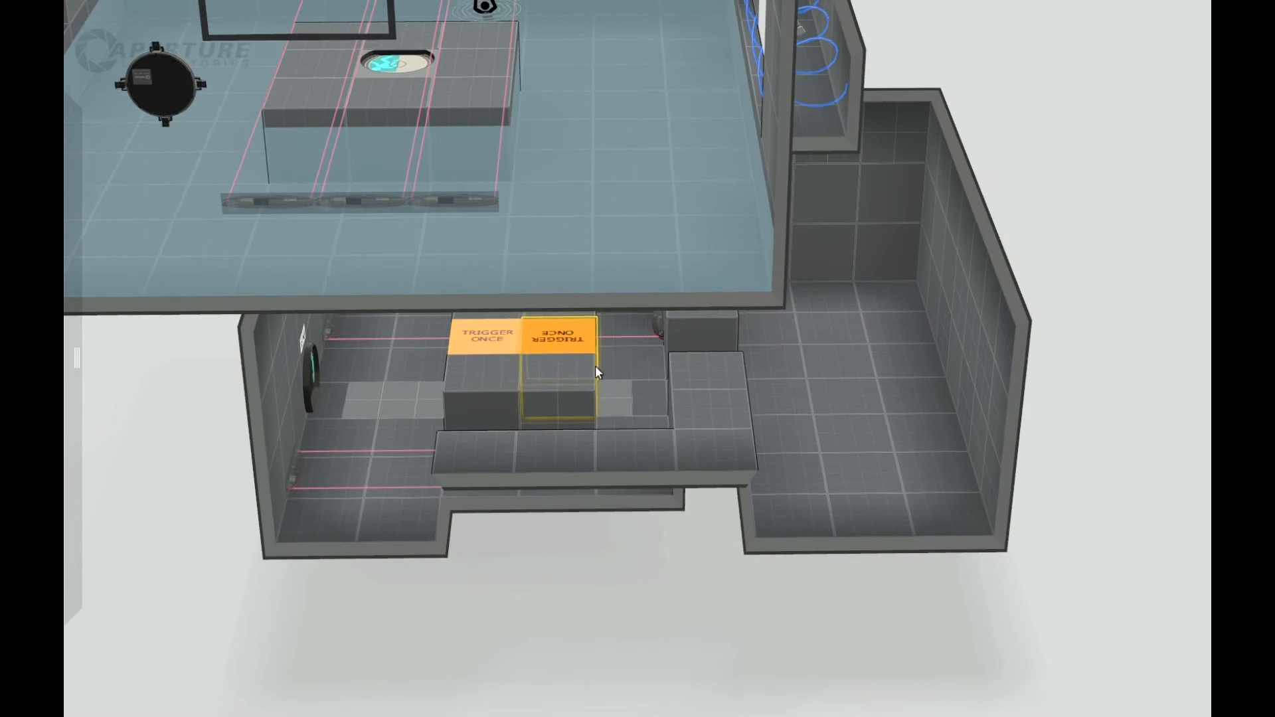
{"action": "right_click", "coordinate": [499, 347]}
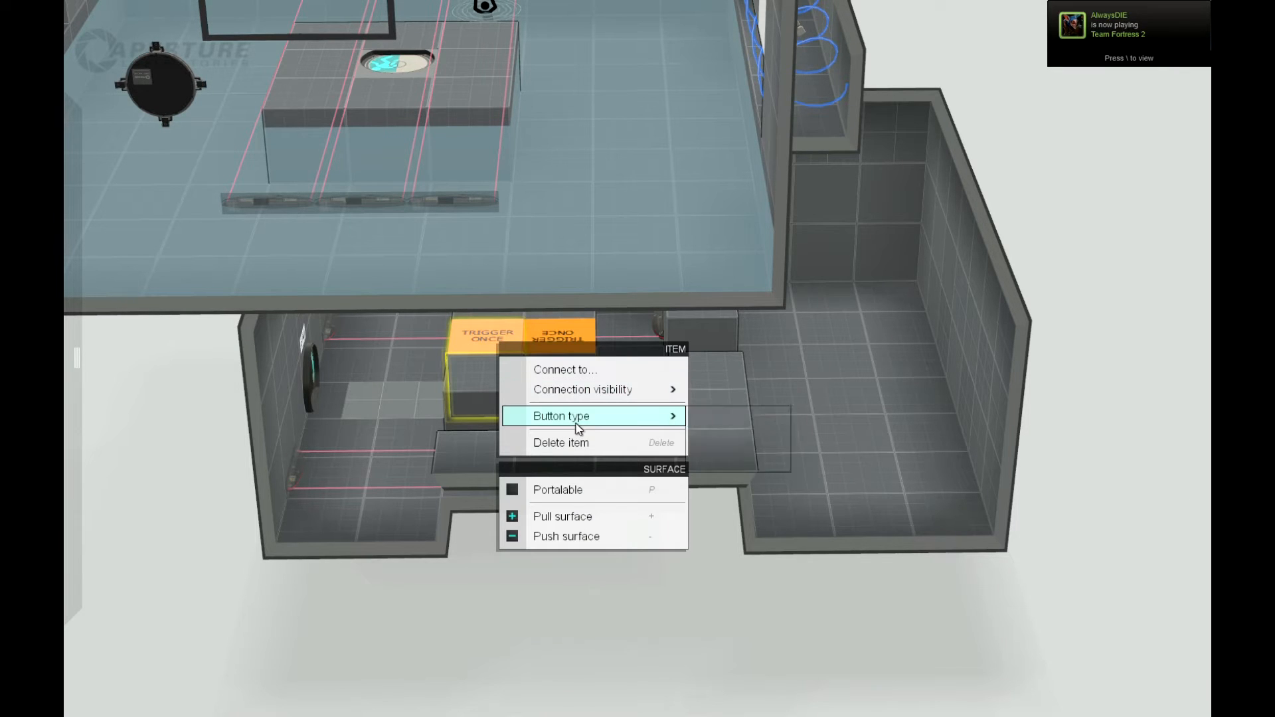
{"action": "mouse_move", "coordinate": [578, 419]}
{"action": "left_click", "coordinate": [720, 441]}
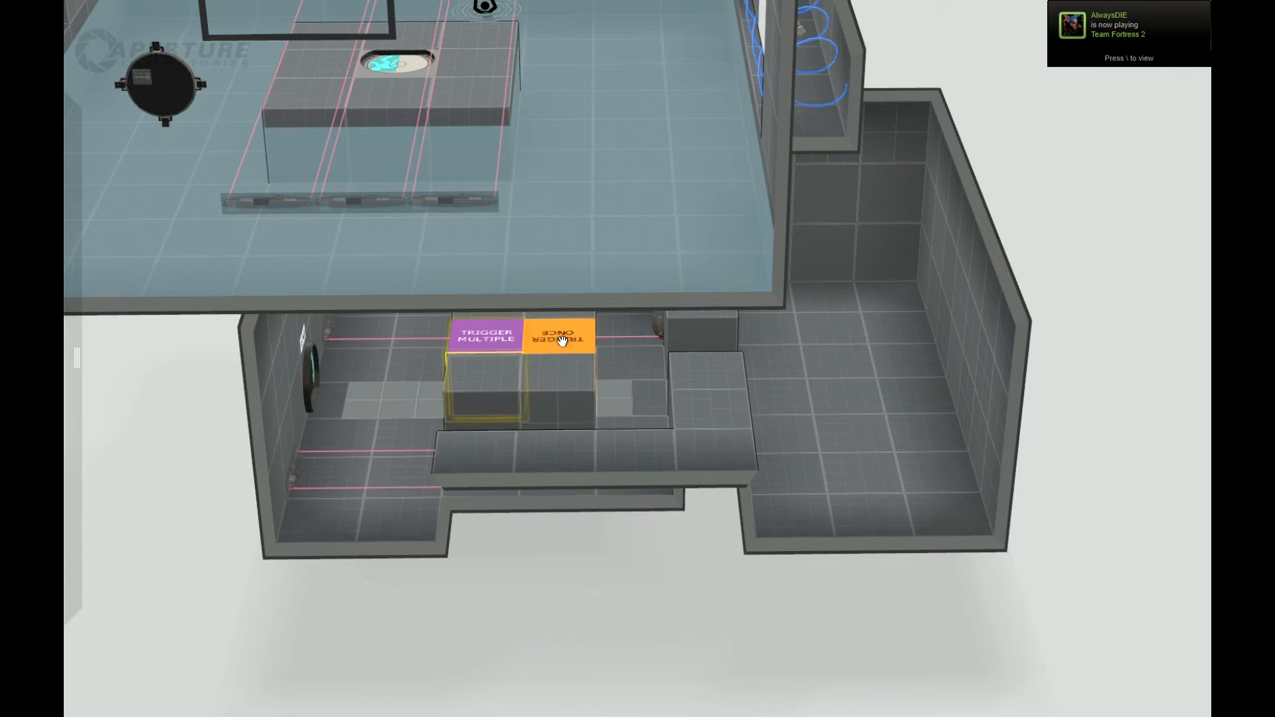
{"action": "right_click", "coordinate": [562, 340]}
{"action": "left_click", "coordinate": [788, 442]}
{"action": "left_click_drag", "start_coordinate": [678, 641], "coordinate": [569, 620]}
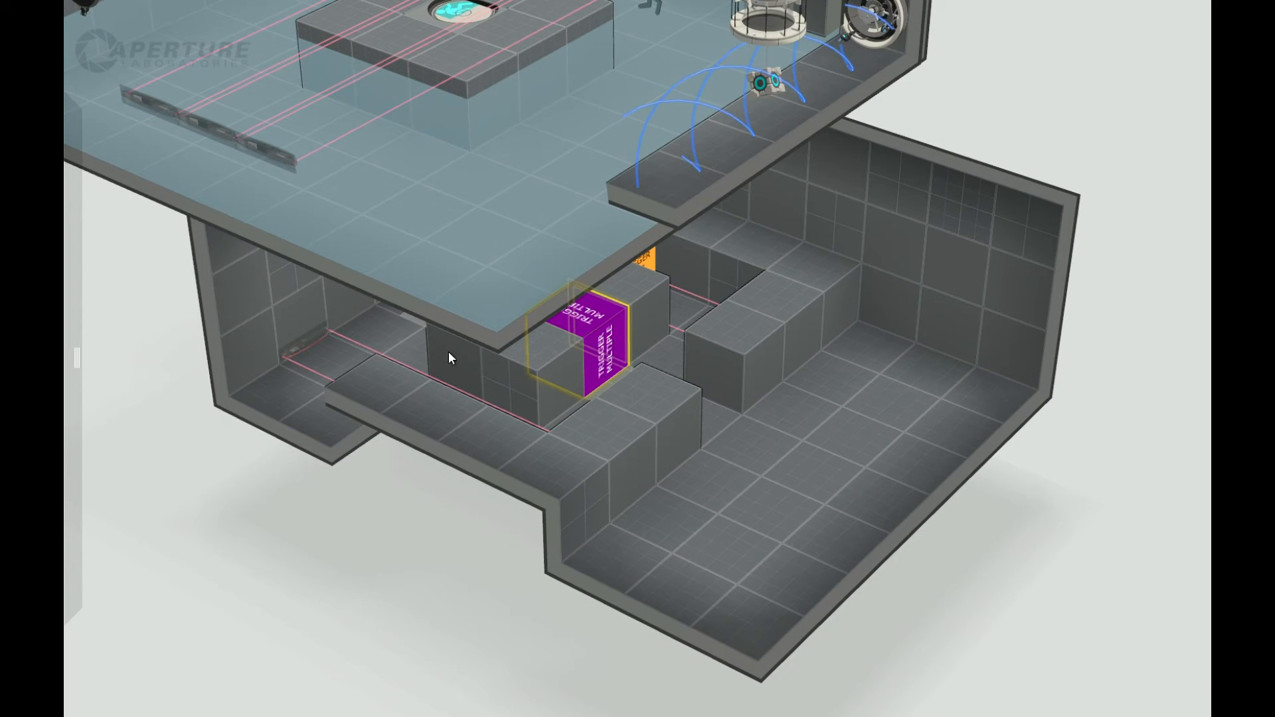
Move the lower room's end wall opposite the door one tile outward.
{"action": "left_click_drag", "start_coordinate": [1160, 635], "coordinate": [1205, 432]}
{"action": "left_click_drag", "start_coordinate": [377, 565], "coordinate": [477, 597]}
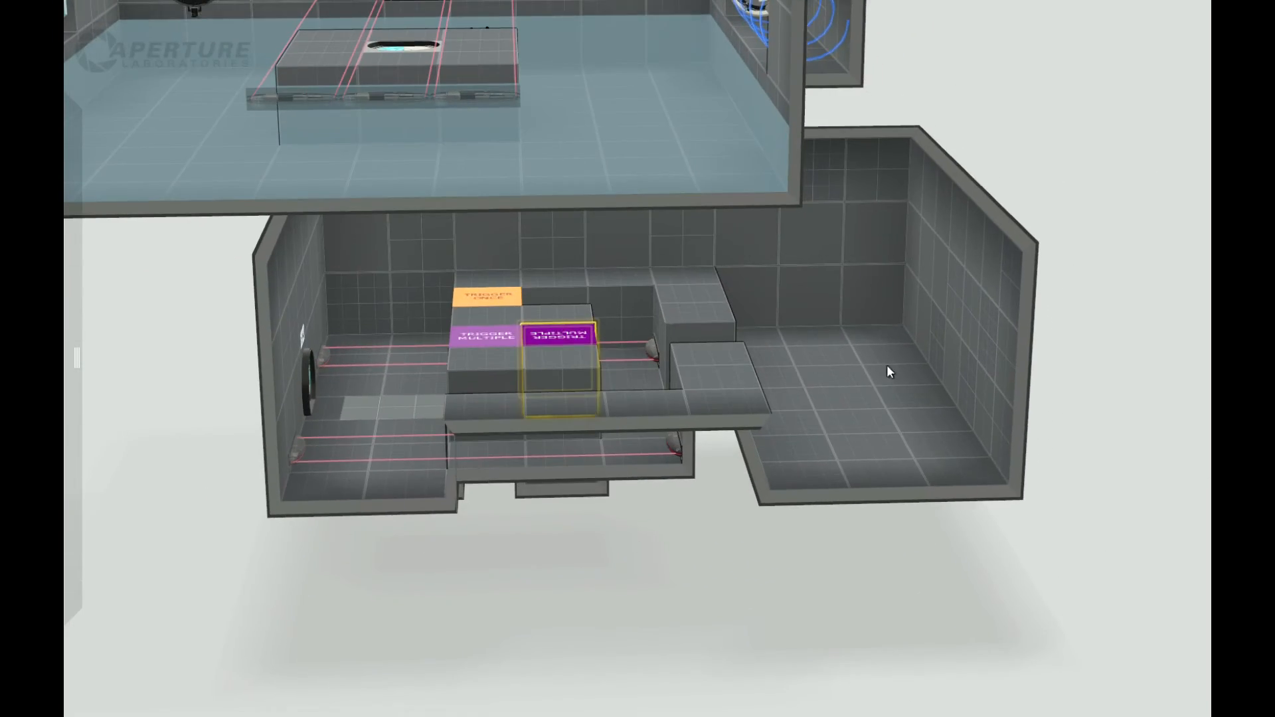
{"action": "left_click", "coordinate": [968, 332]}
{"action": "left_click_drag", "start_coordinate": [877, 571], "coordinate": [843, 603]}
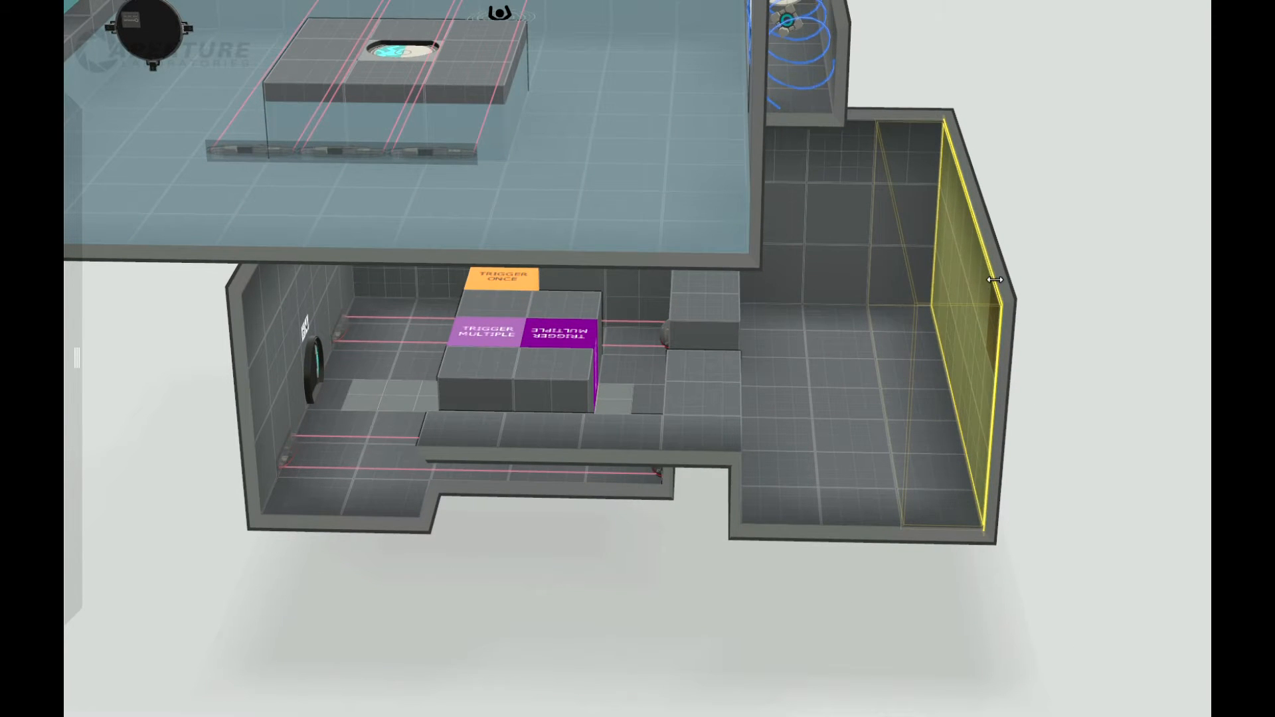
{"action": "left_click_drag", "start_coordinate": [995, 280], "coordinate": [1060, 284]}
Raise the ceiling over the last three tile rows at the lower room's far end by one tile.
{"action": "left_click_drag", "start_coordinate": [883, 631], "coordinate": [967, 561]}
{"action": "right_click_drag", "start_coordinate": [934, 438], "coordinate": [913, 551]}
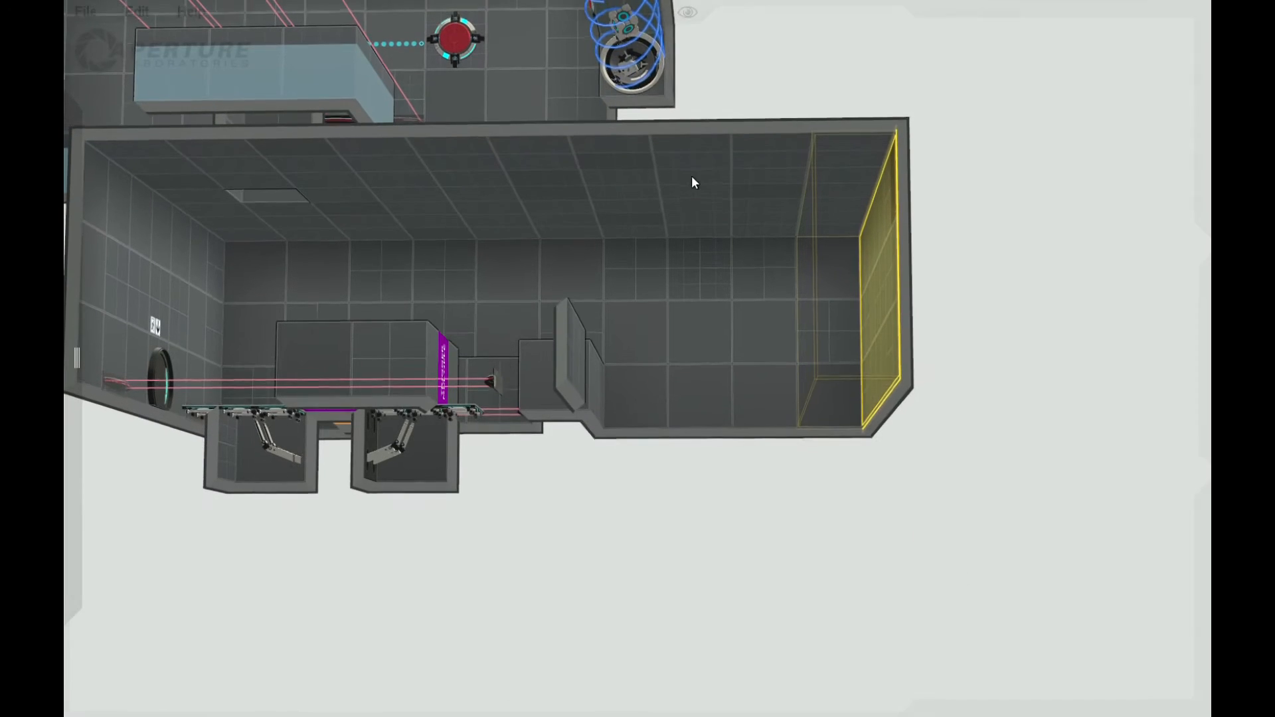
{"action": "double_click", "coordinate": [846, 217]}
{"action": "left_click_drag", "start_coordinate": [690, 139], "coordinate": [831, 225]}
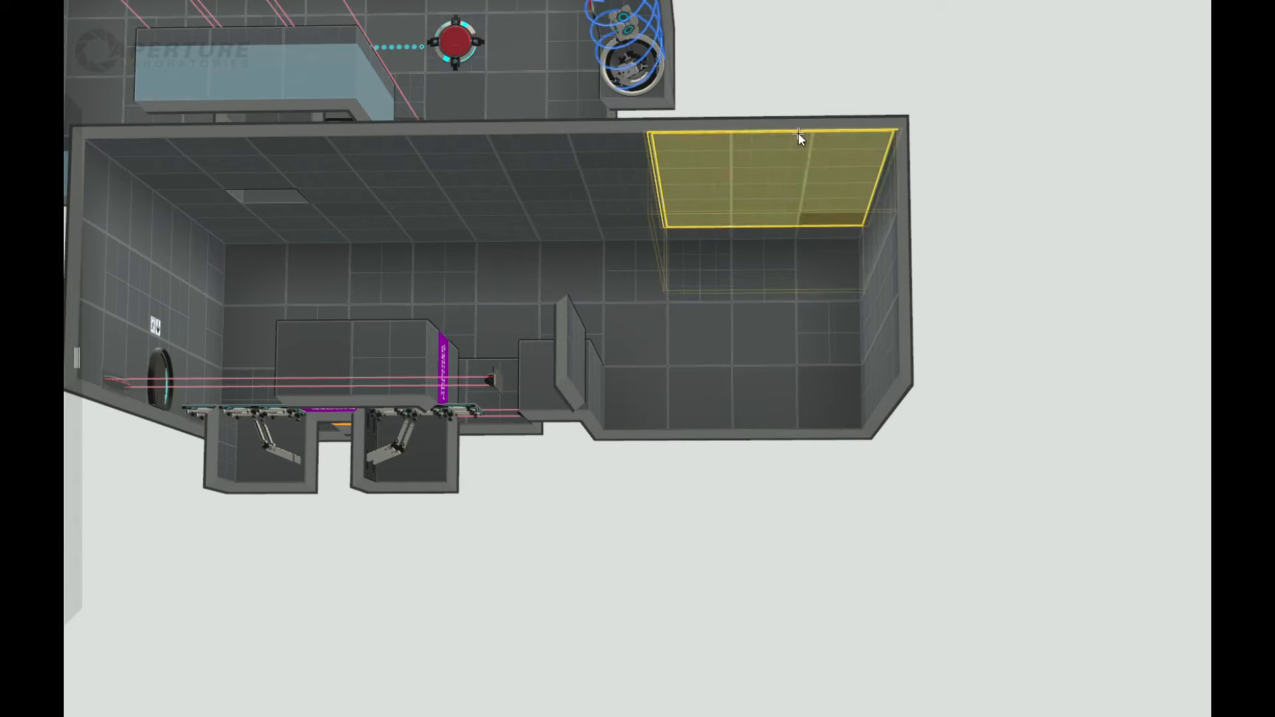
{"action": "right_click_drag", "start_coordinate": [425, 294], "coordinate": [327, 240]}
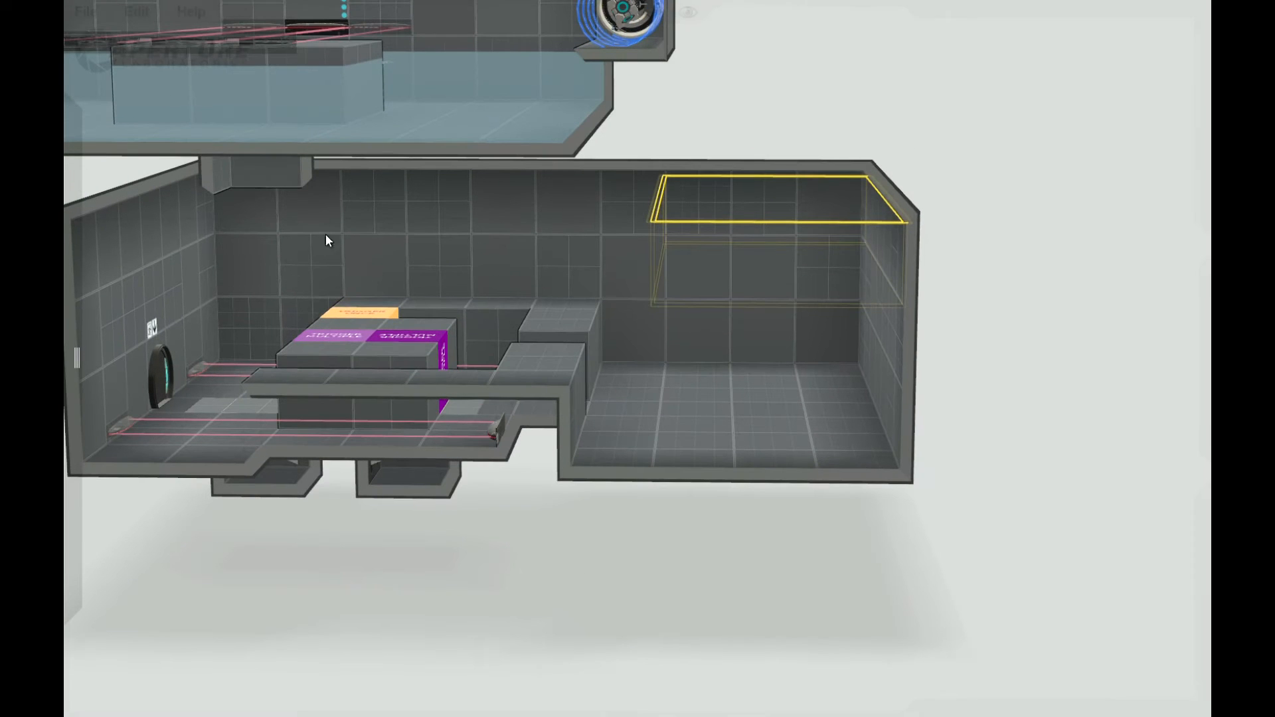
{"action": "right_click_drag", "start_coordinate": [615, 568], "coordinate": [346, 313]}
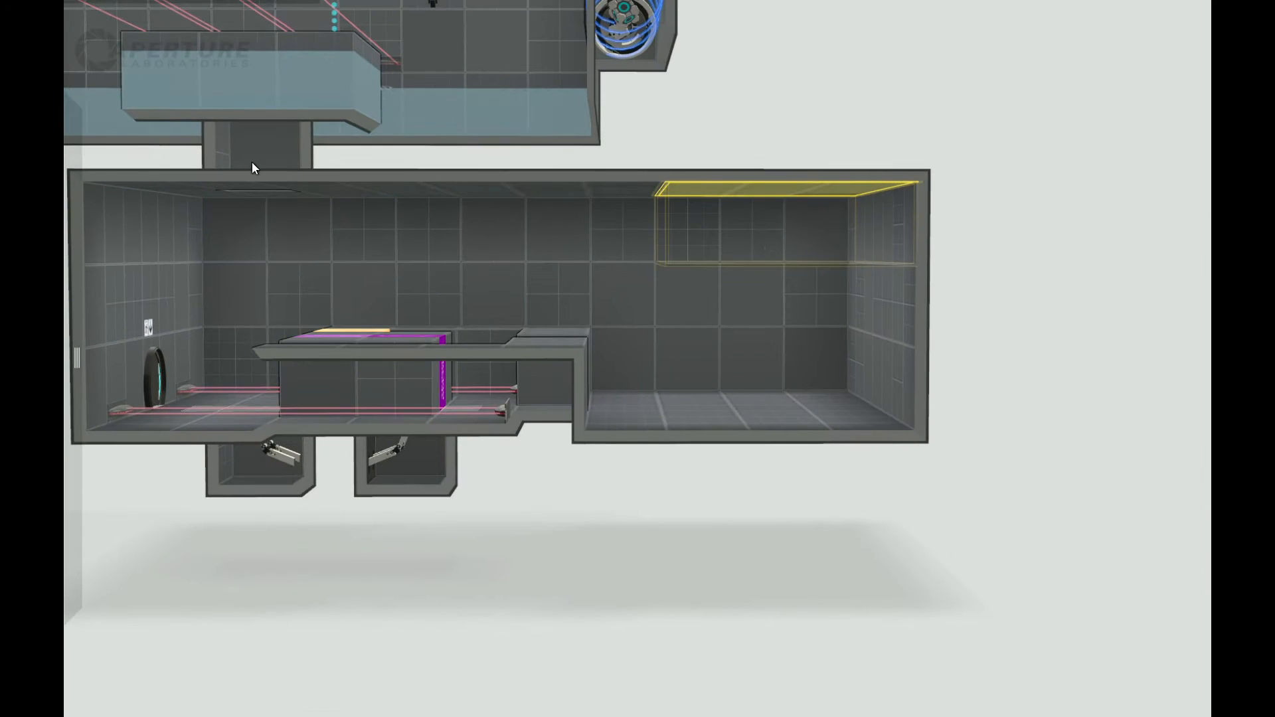
{"action": "right_click_drag", "start_coordinate": [675, 547], "coordinate": [743, 108]}
{"action": "left_click_drag", "start_coordinate": [753, 148], "coordinate": [762, 89]}
{"action": "right_click_drag", "start_coordinate": [799, 322], "coordinate": [739, 214]}
{"action": "left_click_drag", "start_coordinate": [739, 214], "coordinate": [803, 213]}
{"action": "right_click_drag", "start_coordinate": [703, 571], "coordinate": [507, 586]}
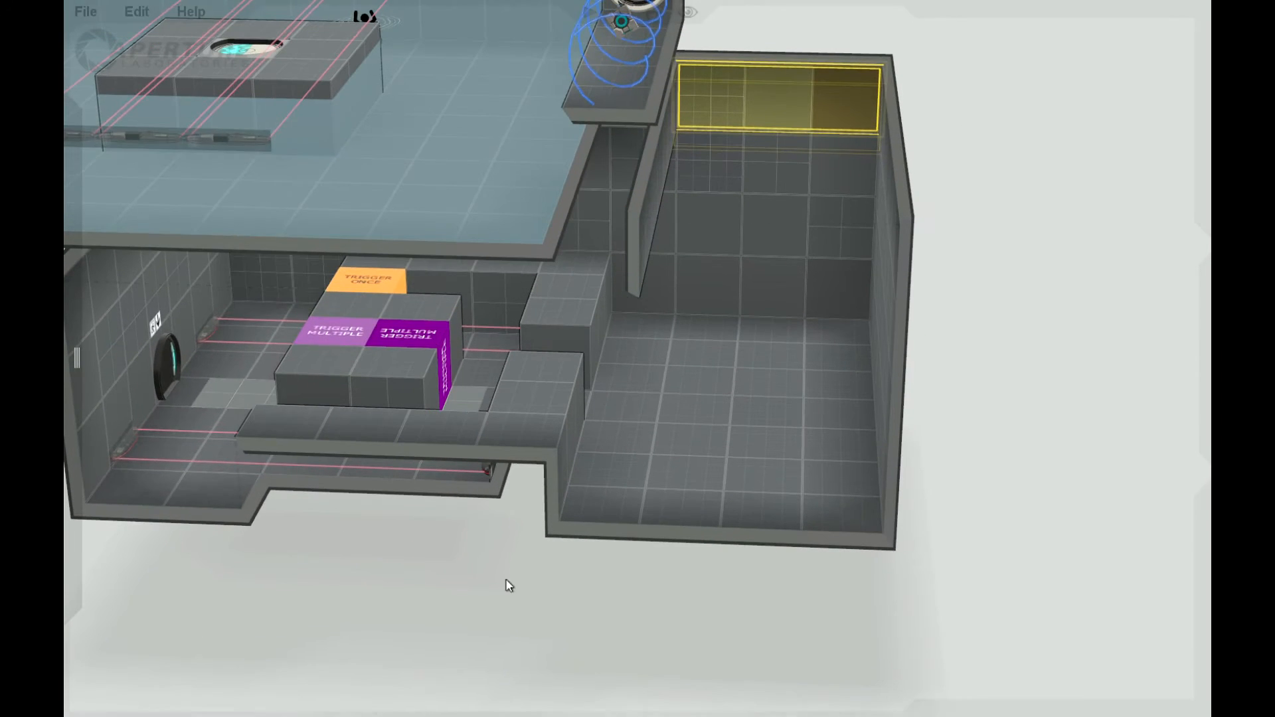
{"action": "mouse_move", "coordinate": [78, 352]}
Push the central part of the far end wall two tiles outward, keeping the bottom tile row as a ledge.
{"action": "right_click_drag", "start_coordinate": [655, 535], "coordinate": [917, 518]}
{"action": "right_click_drag", "start_coordinate": [734, 191], "coordinate": [836, 305]}
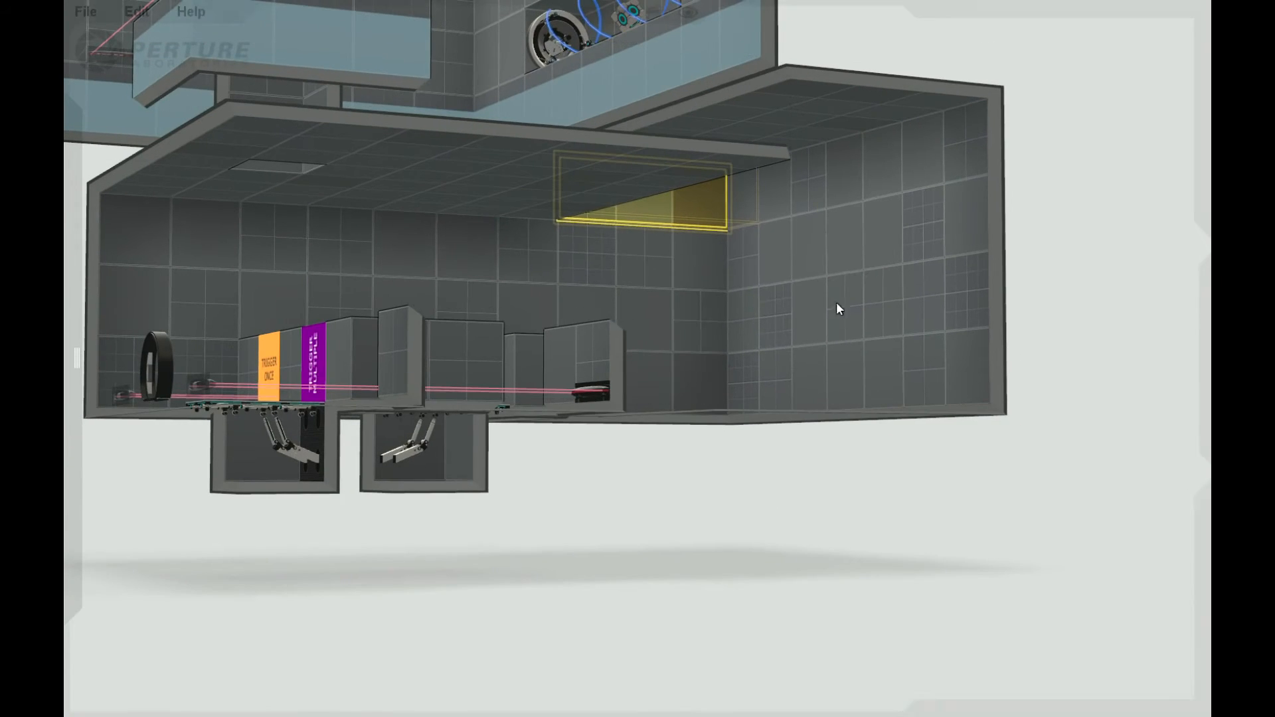
{"action": "left_click", "coordinate": [918, 305]}
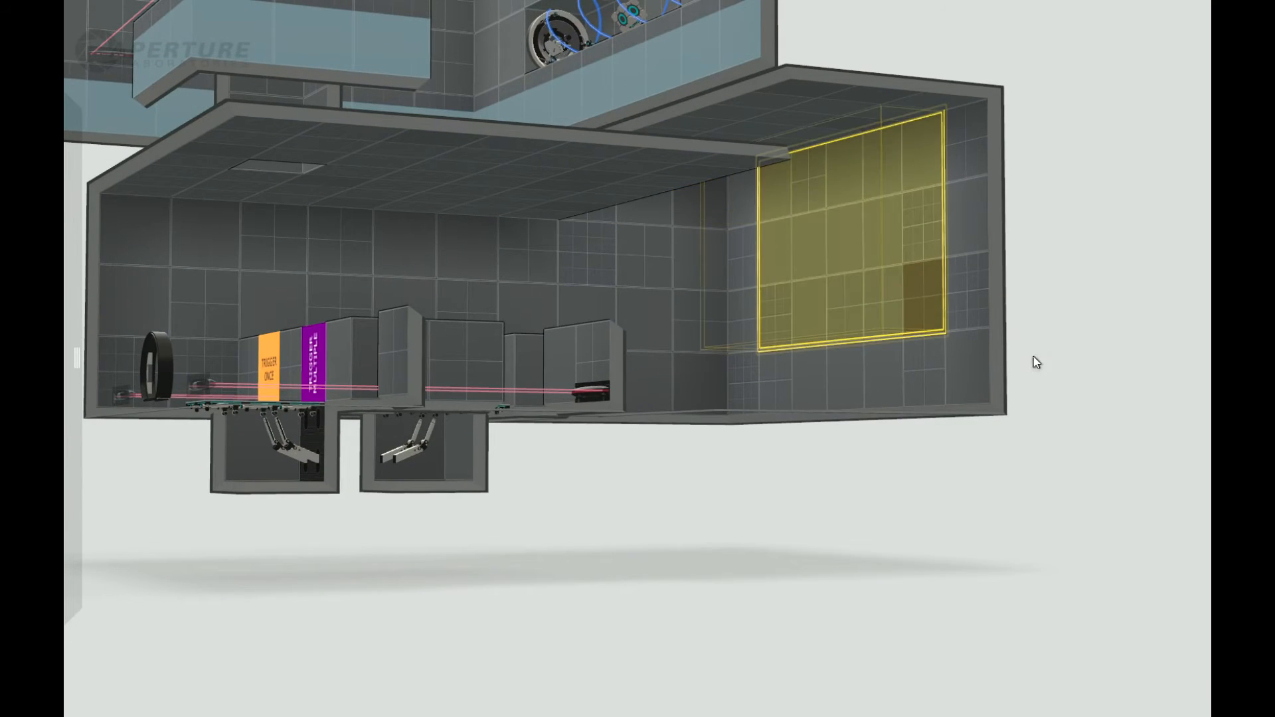
{"action": "right_click_drag", "start_coordinate": [1034, 357], "coordinate": [938, 286]}
{"action": "left_click_drag", "start_coordinate": [931, 274], "coordinate": [1059, 285]}
Lower the outer floor row of the new recess by two tiles, leaving a one-tile-deep ledge.
{"action": "right_click_drag", "start_coordinate": [1060, 285], "coordinate": [939, 541]}
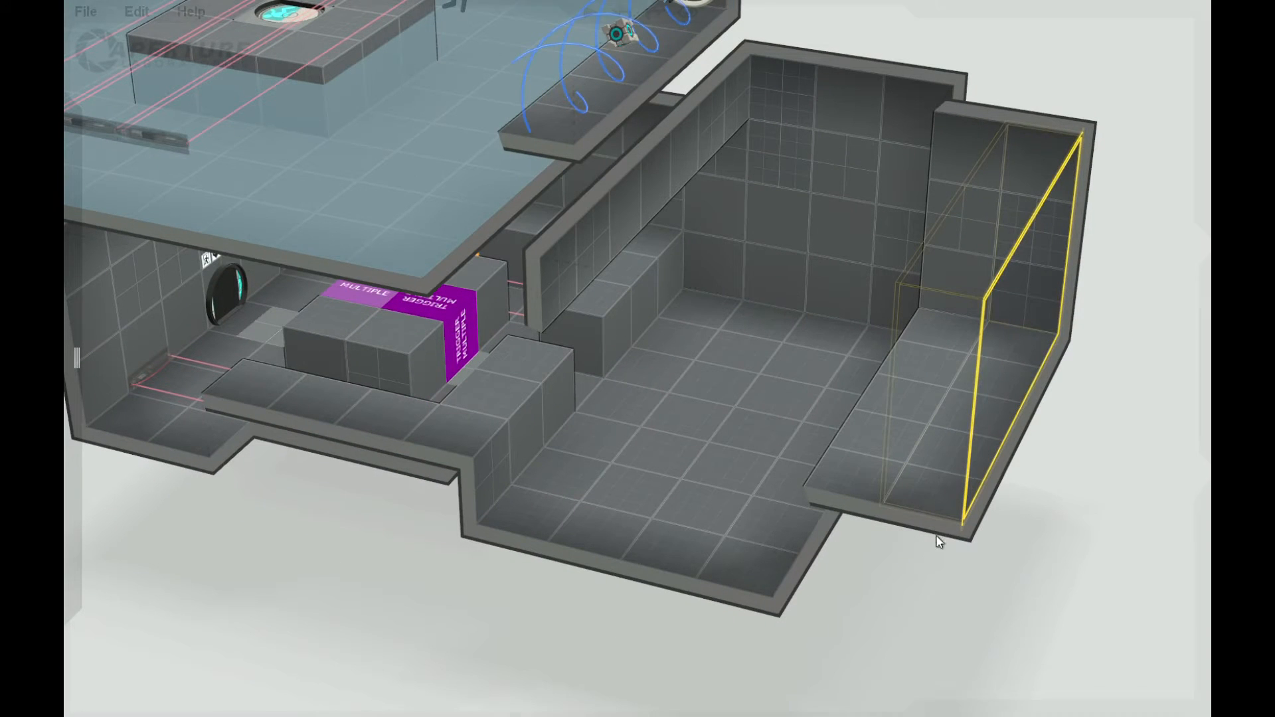
{"action": "left_click_drag", "start_coordinate": [972, 440], "coordinate": [1029, 348]}
{"action": "left_click_drag", "start_coordinate": [994, 476], "coordinate": [999, 601]}
Select the full-height end wall of the lowered outer strip and move it outward to widen the space behind the ledge.
{"action": "right_click_drag", "start_coordinate": [971, 671], "coordinate": [285, 416]}
{"action": "left_click_drag", "start_coordinate": [285, 417], "coordinate": [205, 111]}
{"action": "right_click_drag", "start_coordinate": [252, 598], "coordinate": [845, 520]}
{"action": "left_click", "coordinate": [1005, 464]}
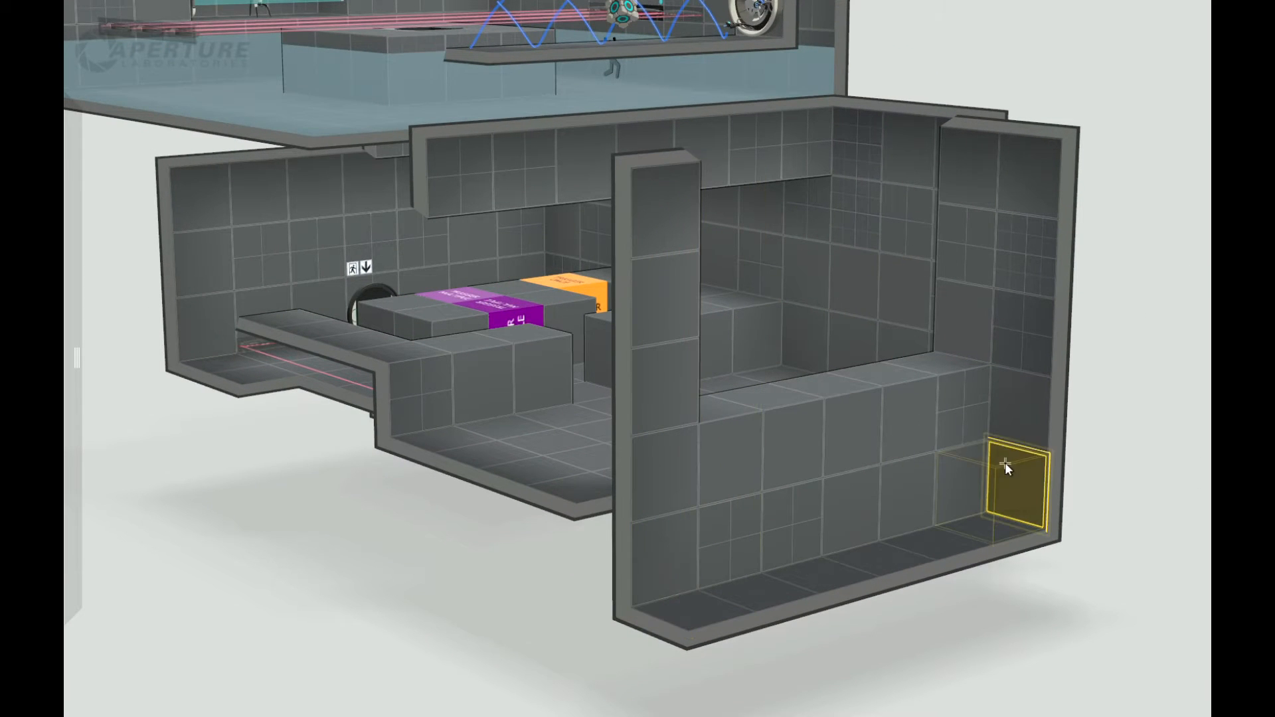
{"action": "left_click", "coordinate": [1042, 193], "text": "shift"}
{"action": "right_click_drag", "start_coordinate": [1105, 340], "coordinate": [1062, 321]}
{"action": "left_click_drag", "start_coordinate": [1018, 288], "coordinate": [1071, 427]}
Move the whole outer wall behind the ledge outward until the space beyond it is five tiles deep.
{"action": "right_click_drag", "start_coordinate": [1065, 676], "coordinate": [1130, 591]}
{"action": "scroll", "coordinate": [1130, 591], "scroll_direction": "down", "scroll_amount": 3}
{"action": "right_click_drag", "start_coordinate": [784, 664], "coordinate": [913, 631]}
{"action": "double_click", "coordinate": [1072, 220]}
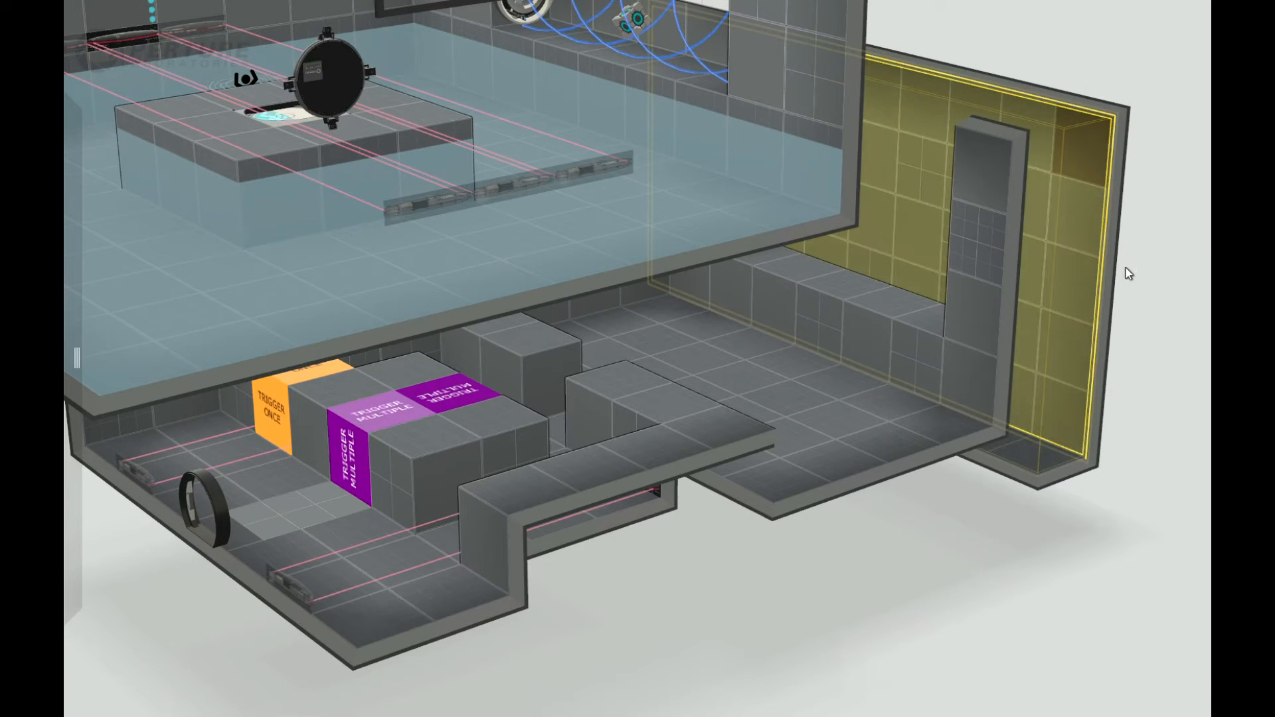
{"action": "left_click_drag", "start_coordinate": [1097, 280], "coordinate": [1206, 246]}
{"action": "right_click_drag", "start_coordinate": [1068, 517], "coordinate": [924, 635]}
{"action": "middle_click_drag", "start_coordinate": [847, 644], "coordinate": [598, 619]}
{"action": "right_click_drag", "start_coordinate": [750, 617], "coordinate": [885, 606]}
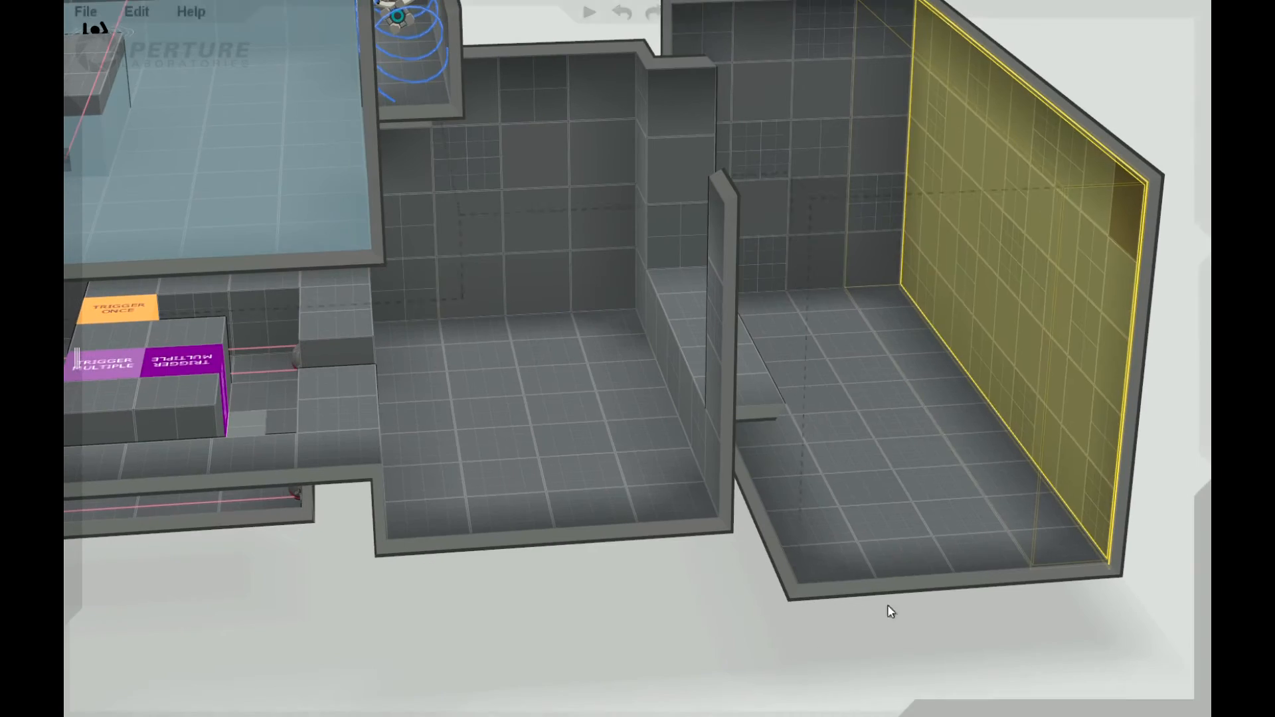
{"action": "left_click_drag", "start_coordinate": [1125, 420], "coordinate": [1198, 417]}
Place an upright fizzler across the opening on top of the ledge and delete the extra fizzler.
{"action": "right_click_drag", "start_coordinate": [887, 694], "coordinate": [647, 614]}
{"action": "mouse_move", "coordinate": [153, 277]}
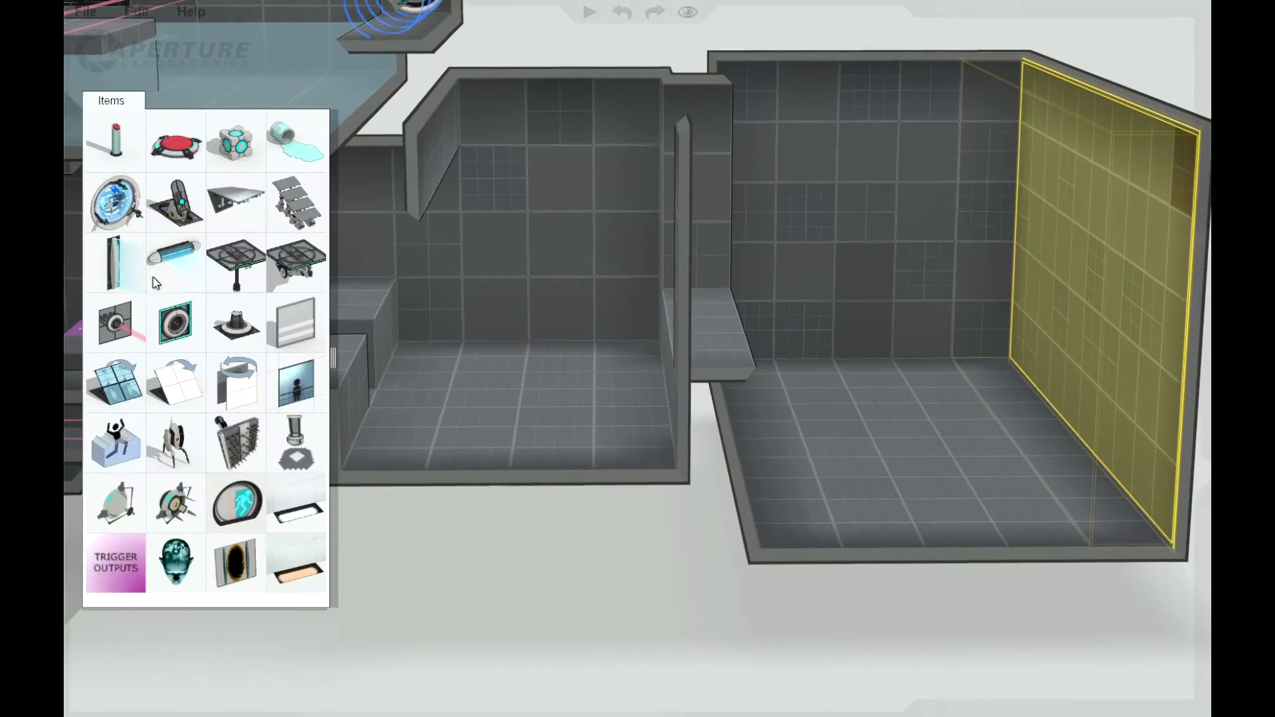
{"action": "right_click_drag", "start_coordinate": [501, 598], "coordinate": [583, 584]}
{"action": "mouse_move", "coordinate": [79, 201]}
{"action": "left_click_drag", "start_coordinate": [91, 289], "coordinate": [655, 249]}
{"action": "mouse_move", "coordinate": [174, 295]}
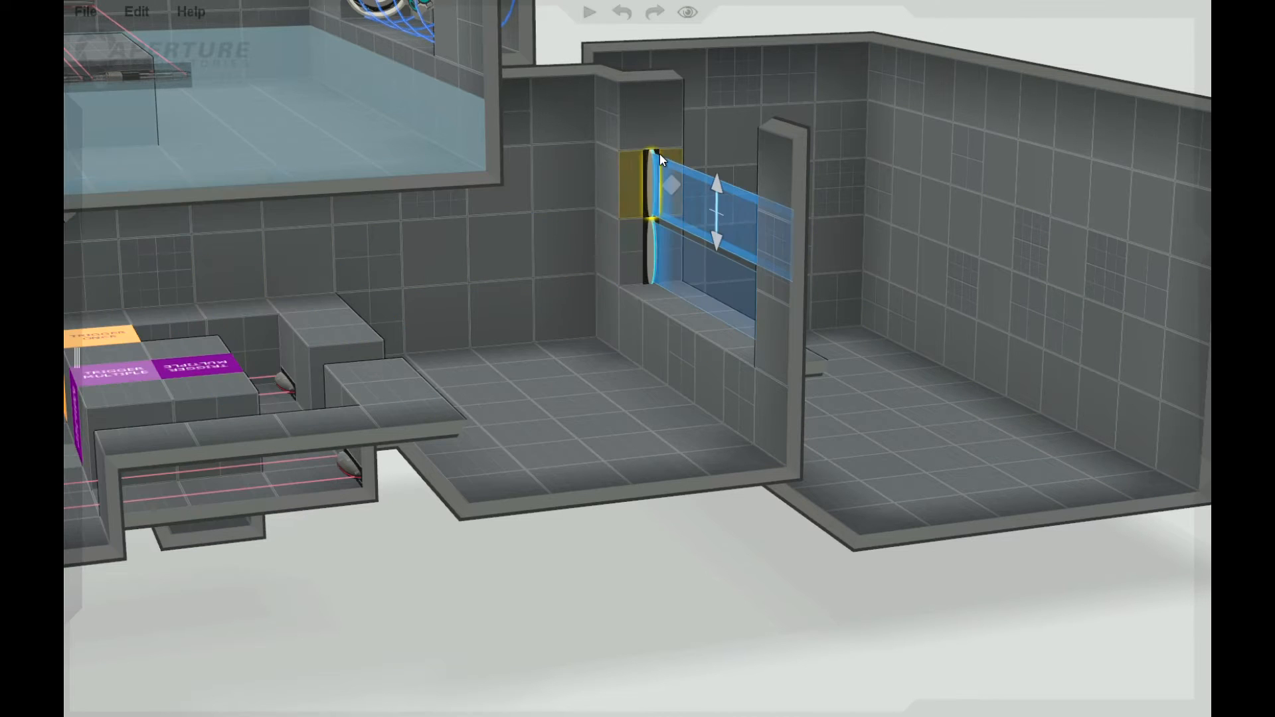
{"action": "left_click", "coordinate": [659, 161]}
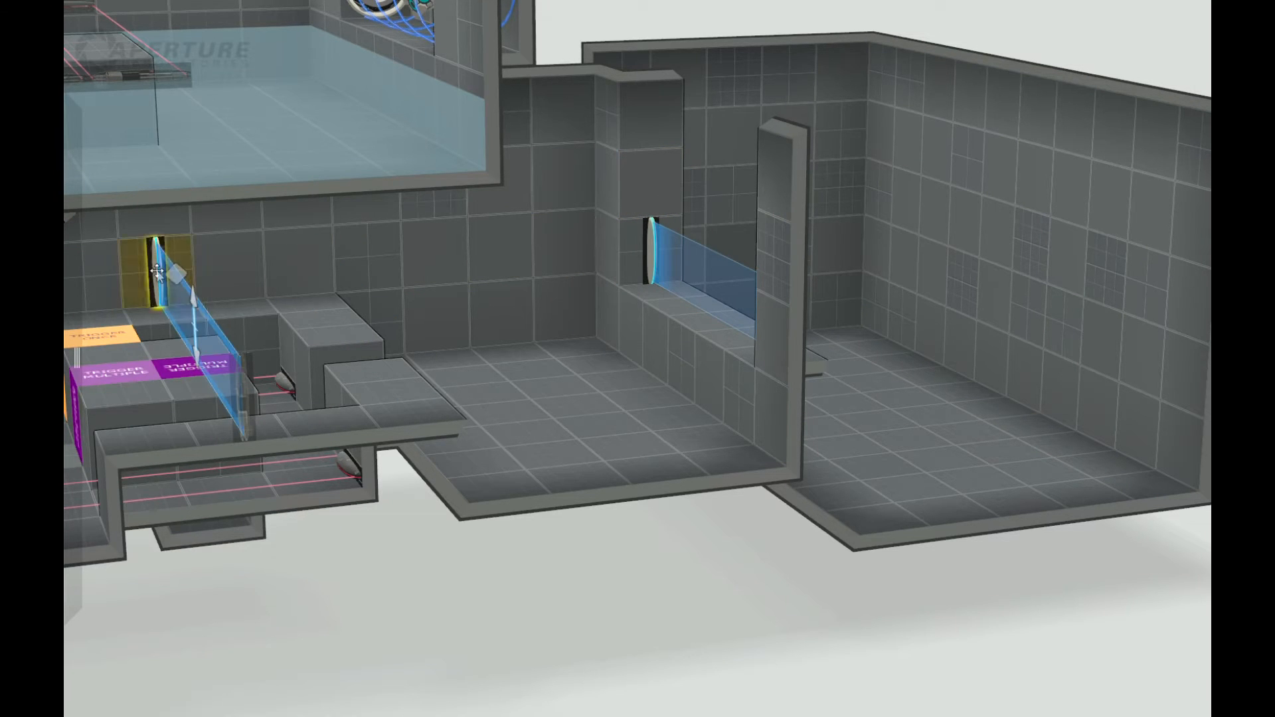
{"action": "key", "text": "Delete"}
Set the ledge fizzler's hazard type to Laserfield and extend it upward to three tiles high.
{"action": "right_click", "coordinate": [648, 239]}
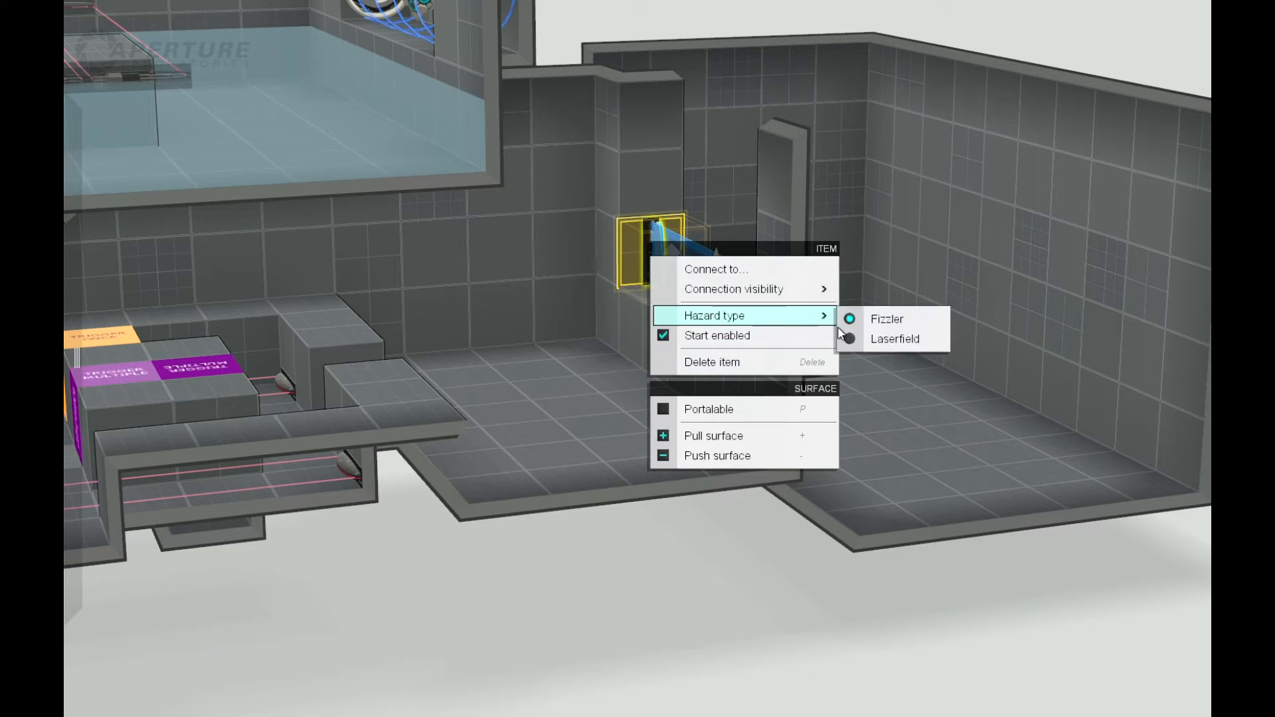
{"action": "left_click", "coordinate": [850, 340]}
{"action": "left_click_drag", "start_coordinate": [652, 221], "coordinate": [655, 130]}
Place a floor button in the lower area in front of the ledge and set its button type to Cube.
{"action": "right_click_drag", "start_coordinate": [635, 562], "coordinate": [557, 488]}
{"action": "mouse_move", "coordinate": [113, 232]}
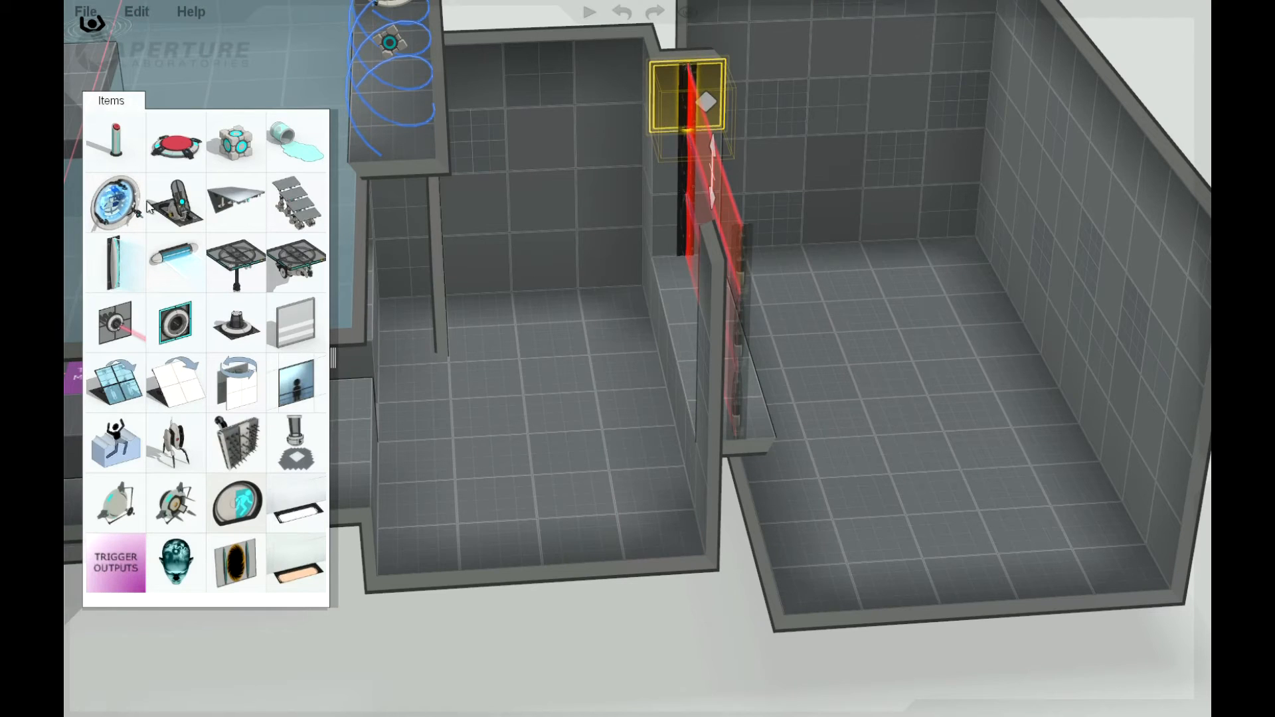
{"action": "left_click_drag", "start_coordinate": [171, 148], "coordinate": [558, 341]}
{"action": "right_click", "coordinate": [558, 342]}
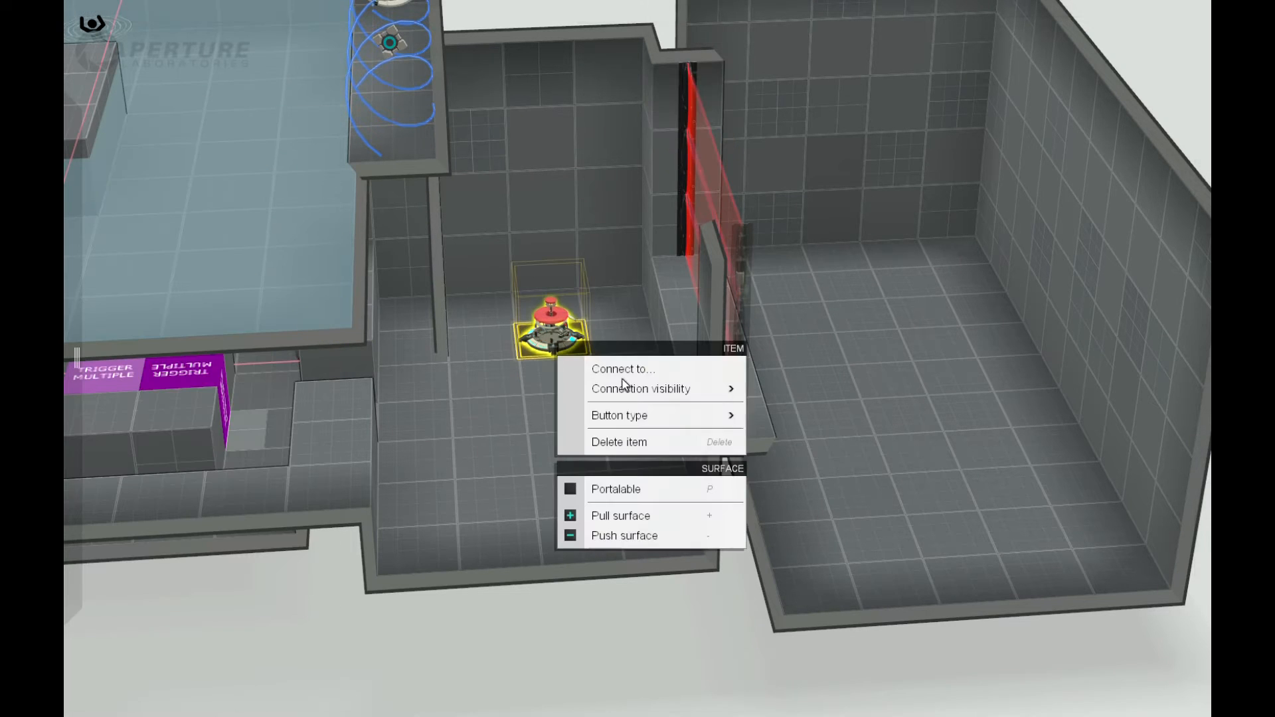
{"action": "mouse_move", "coordinate": [732, 417]}
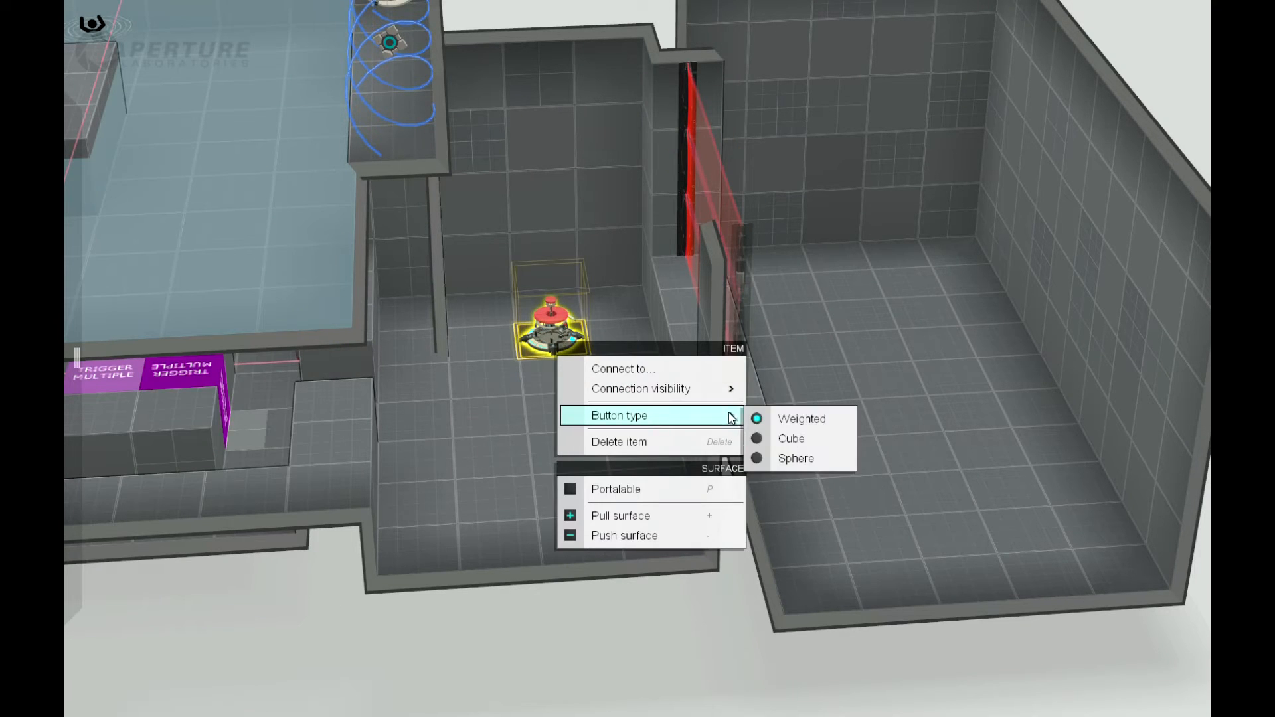
{"action": "left_click", "coordinate": [769, 439]}
Duplicate the cube button into a row of five parallel to the ledge and shift the row one tile away from it.
{"action": "left_click_drag", "start_coordinate": [549, 371], "coordinate": [554, 389], "text": "shift"}
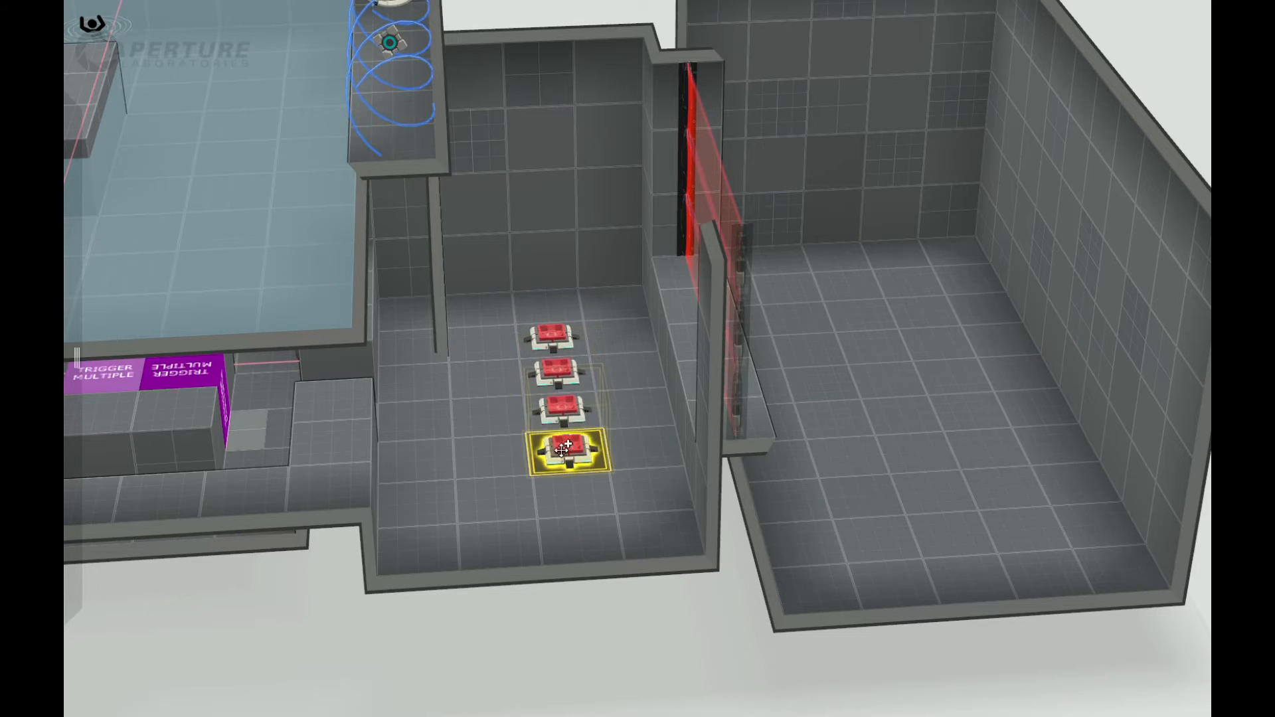
{"action": "left_click_drag", "start_coordinate": [561, 451], "coordinate": [562, 502], "text": "shift"}
{"action": "left_click_drag", "start_coordinate": [614, 671], "coordinate": [584, 668]}
{"action": "left_click_drag", "start_coordinate": [560, 621], "coordinate": [574, 621]}
{"action": "left_click_drag", "start_coordinate": [554, 511], "coordinate": [518, 492]}
{"action": "left_click_drag", "start_coordinate": [555, 453], "coordinate": [484, 435]}
{"action": "left_click_drag", "start_coordinate": [556, 406], "coordinate": [514, 395]}
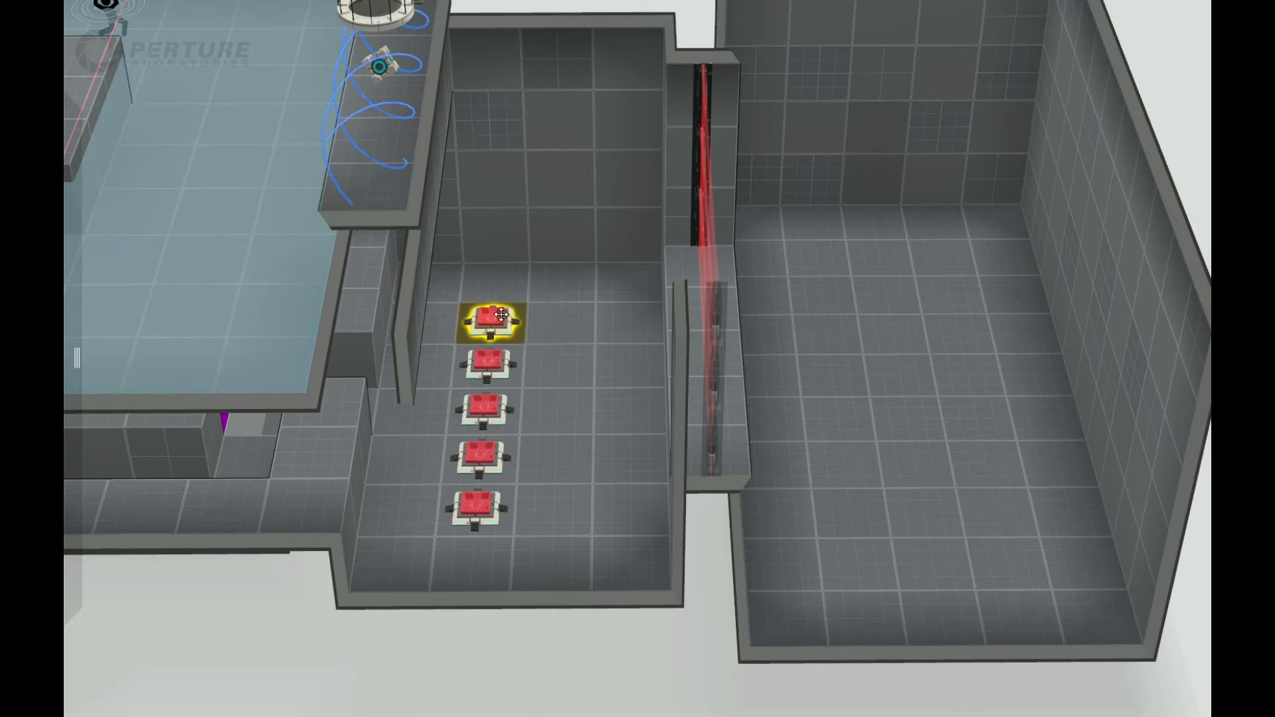
Place a weighted cube with its dropper over the middle button of the row.
{"action": "mouse_move", "coordinate": [567, 673]}
{"action": "right_mouse_down"}
{"action": "mouse_move", "coordinate": [581, 302]}
{"action": "mouse_move", "coordinate": [580, 672]}
{"action": "mouse_move", "coordinate": [534, 292]}
{"action": "mouse_move", "coordinate": [564, 668]}
{"action": "mouse_move", "coordinate": [580, 666]}
{"action": "right_mouse_up"}
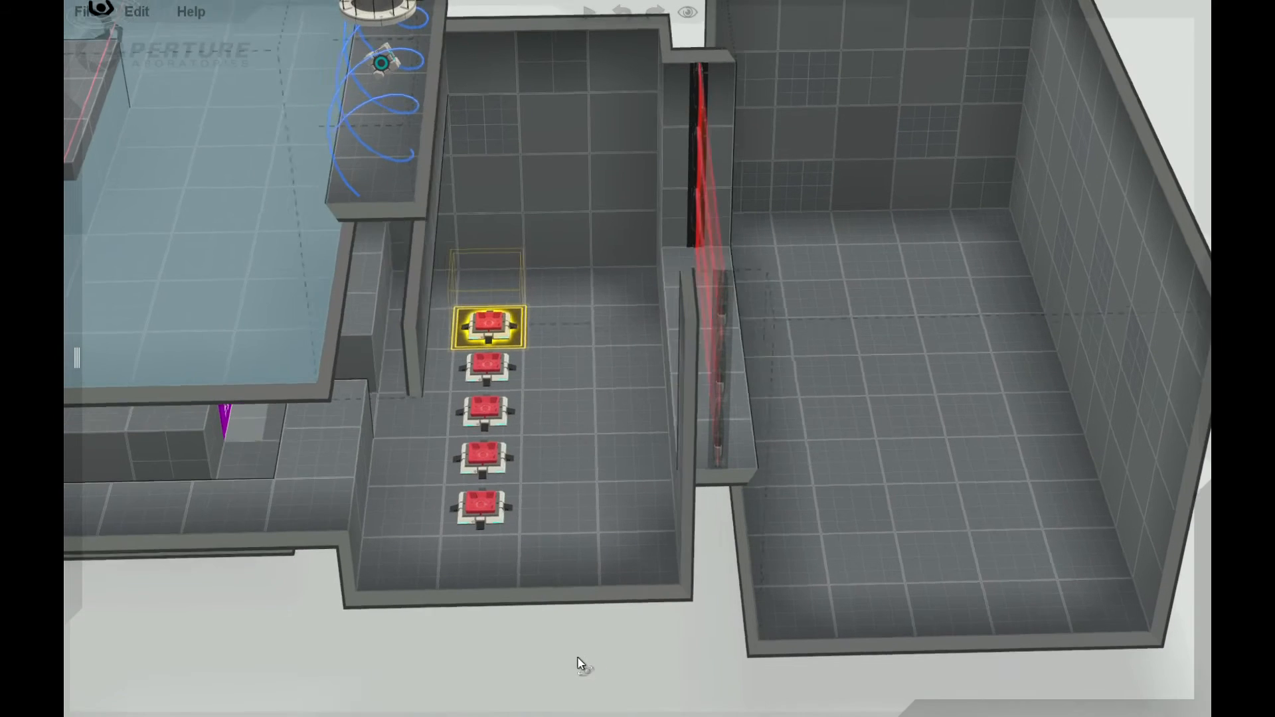
{"action": "mouse_move", "coordinate": [72, 324]}
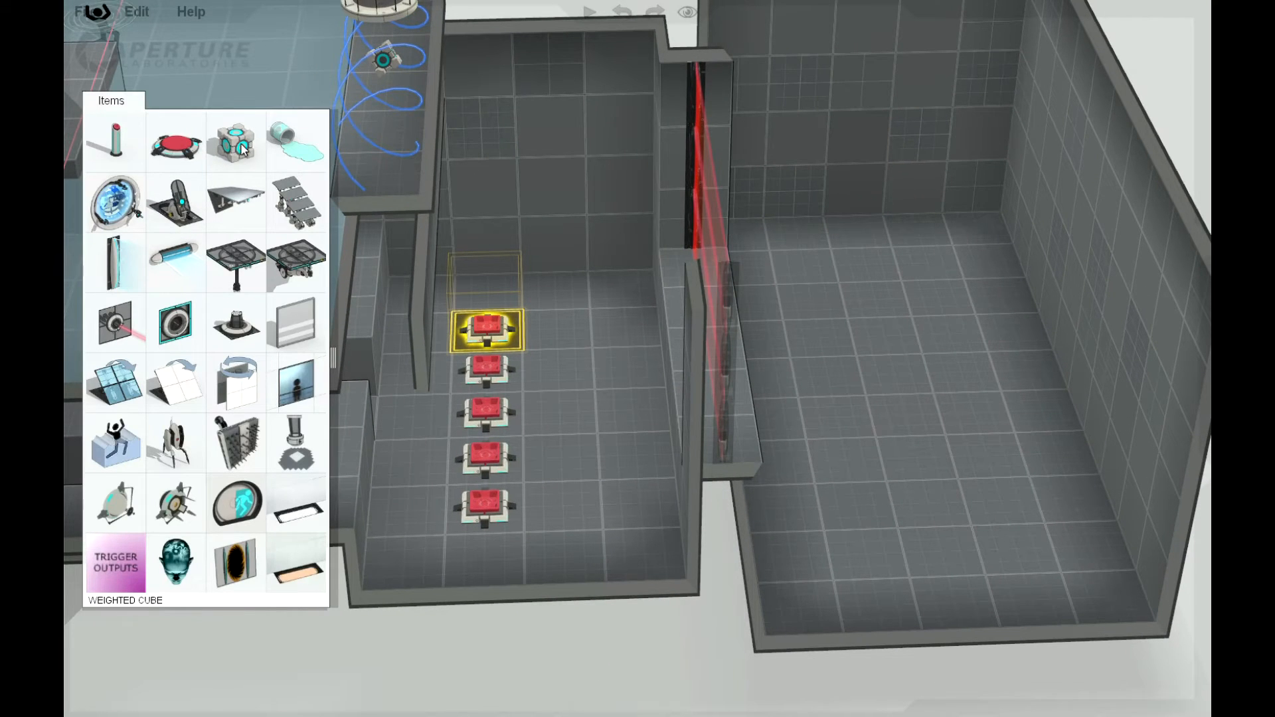
{"action": "left_click_drag", "start_coordinate": [364, 357], "coordinate": [481, 400]}
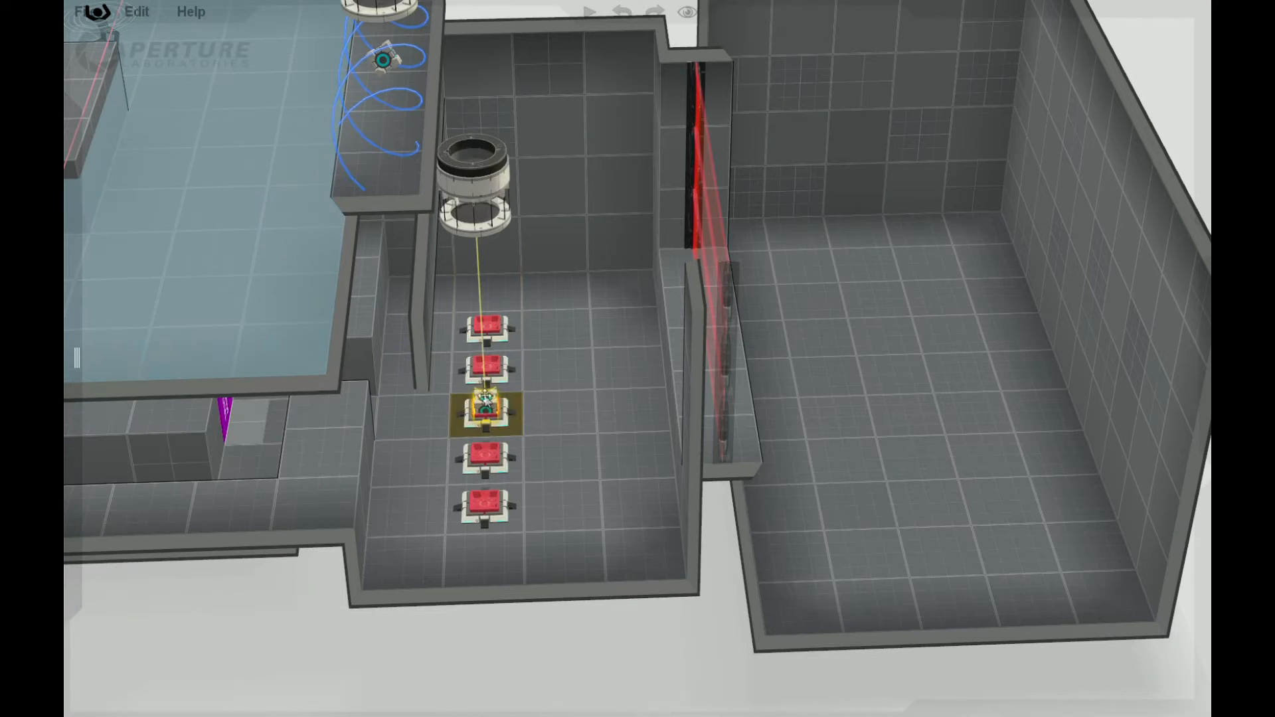
Place three aerial faith plates in a line beside the middle buttons, all targeting the same floor tile beyond the laserfield.
{"action": "left_click_drag", "start_coordinate": [543, 702], "coordinate": [528, 697]}
{"action": "mouse_move", "coordinate": [73, 285]}
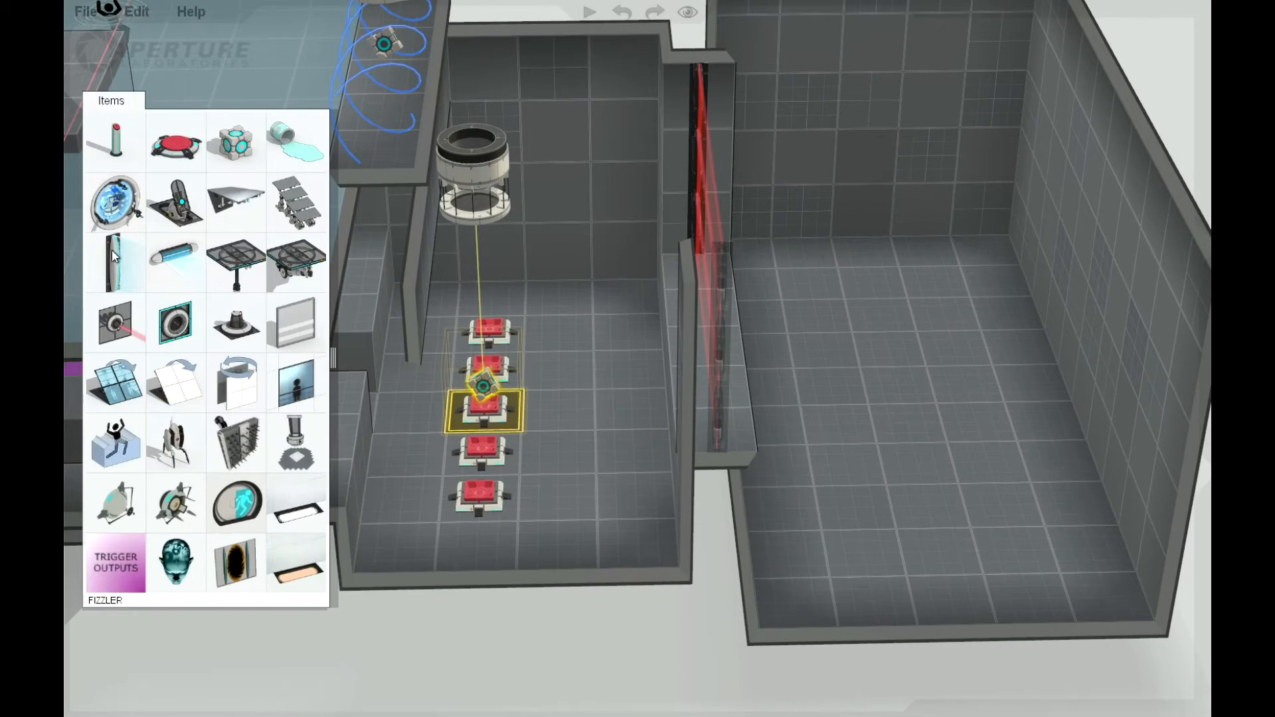
{"action": "left_click_drag", "start_coordinate": [196, 193], "coordinate": [420, 335]}
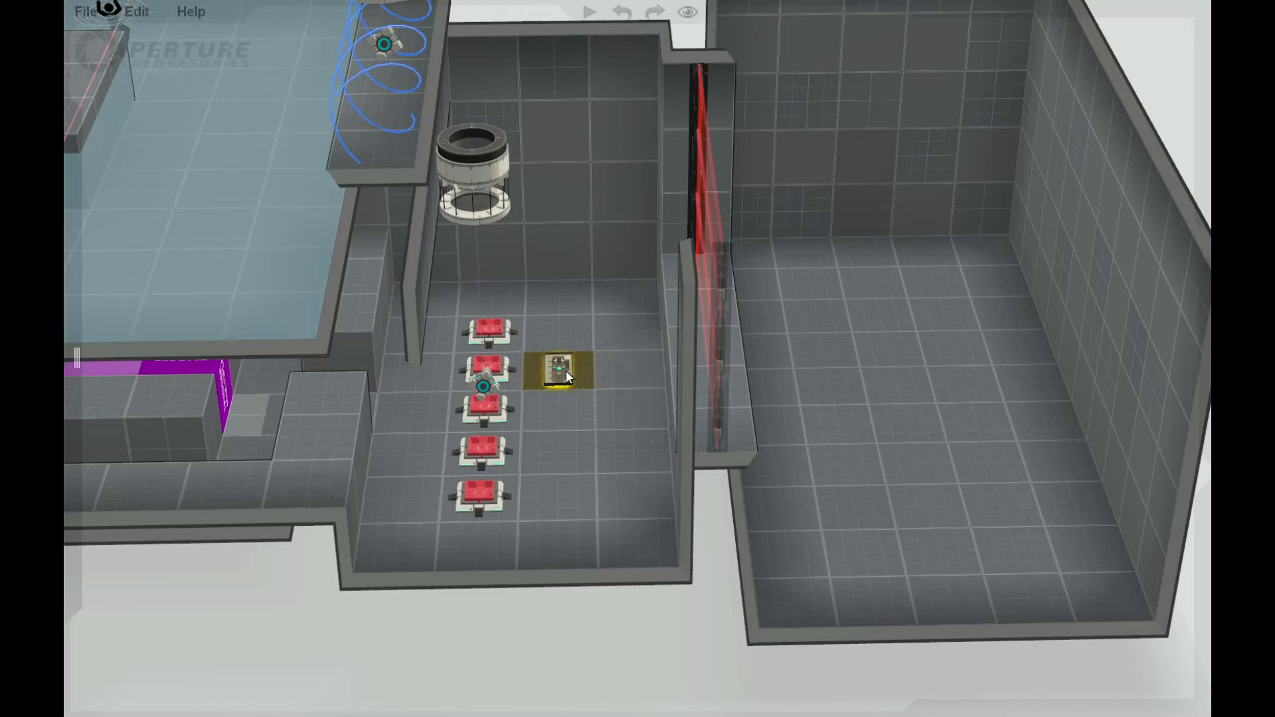
{"action": "left_click", "coordinate": [846, 461]}
{"action": "mouse_move", "coordinate": [557, 392]}
{"action": "left_mouse_down"}
{"action": "mouse_move", "coordinate": [631, 490]}
{"action": "mouse_move", "coordinate": [557, 399]}
{"action": "left_mouse_up"}
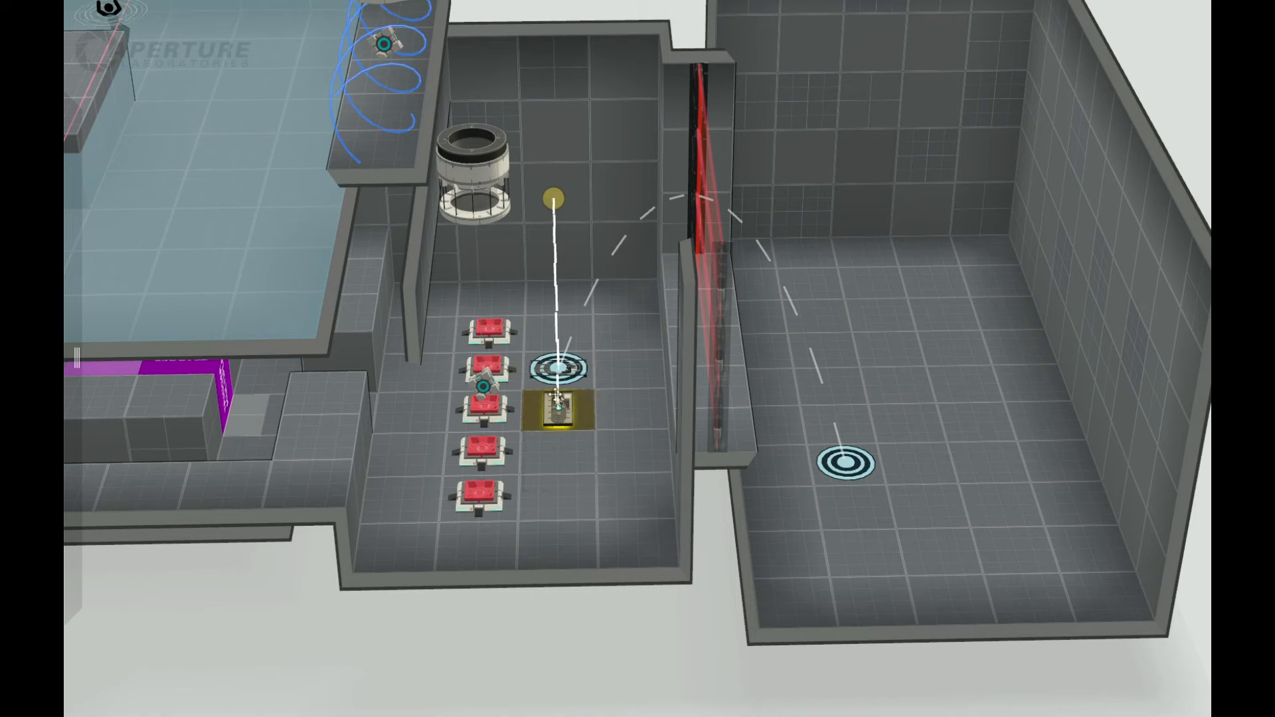
{"action": "mouse_move", "coordinate": [670, 399]}
{"action": "left_mouse_down"}
{"action": "mouse_move", "coordinate": [853, 505]}
{"action": "mouse_move", "coordinate": [867, 479]}
{"action": "left_mouse_up"}
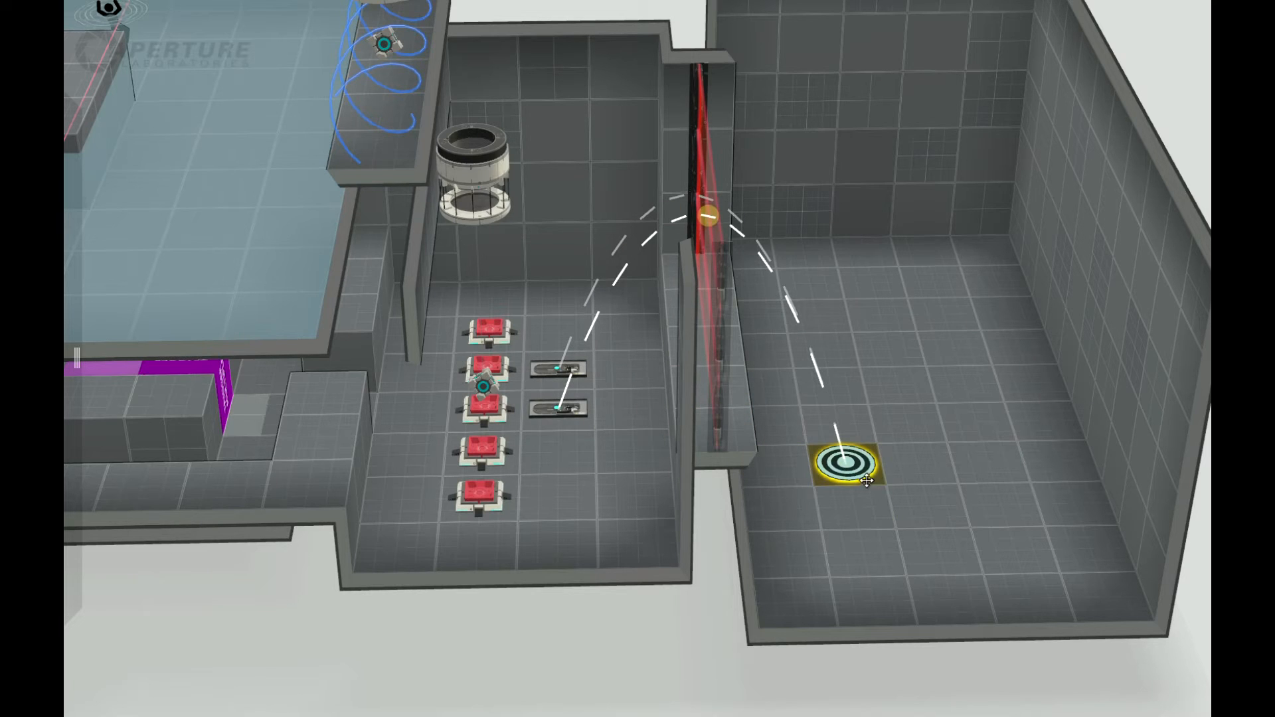
{"action": "mouse_move", "coordinate": [65, 342]}
{"action": "left_click_drag", "start_coordinate": [178, 214], "coordinate": [568, 449]}
Select the whole floor beyond the laserfield and raise it by one tile.
{"action": "left_click_drag", "start_coordinate": [738, 650], "coordinate": [599, 586]}
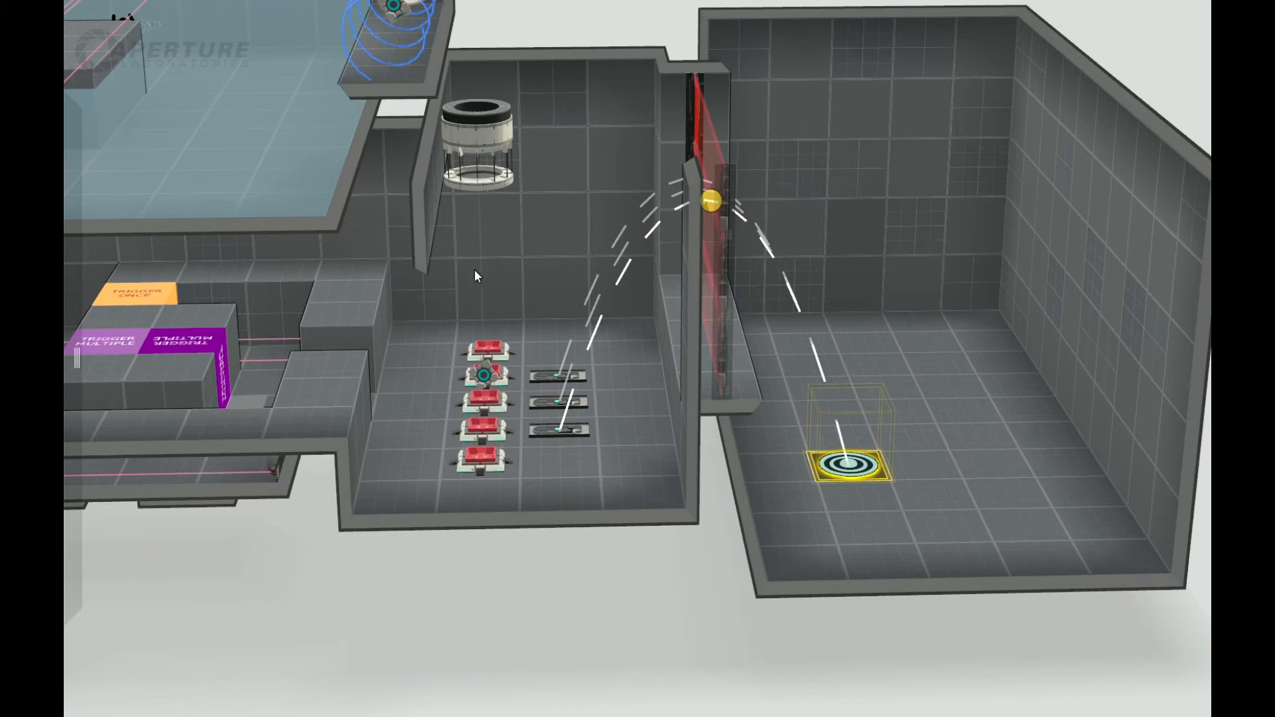
{"action": "mouse_move", "coordinate": [519, 639]}
{"action": "left_mouse_down"}
{"action": "mouse_move", "coordinate": [649, 606]}
{"action": "mouse_move", "coordinate": [709, 549]}
{"action": "mouse_move", "coordinate": [668, 586]}
{"action": "mouse_move", "coordinate": [520, 663]}
{"action": "left_mouse_up"}
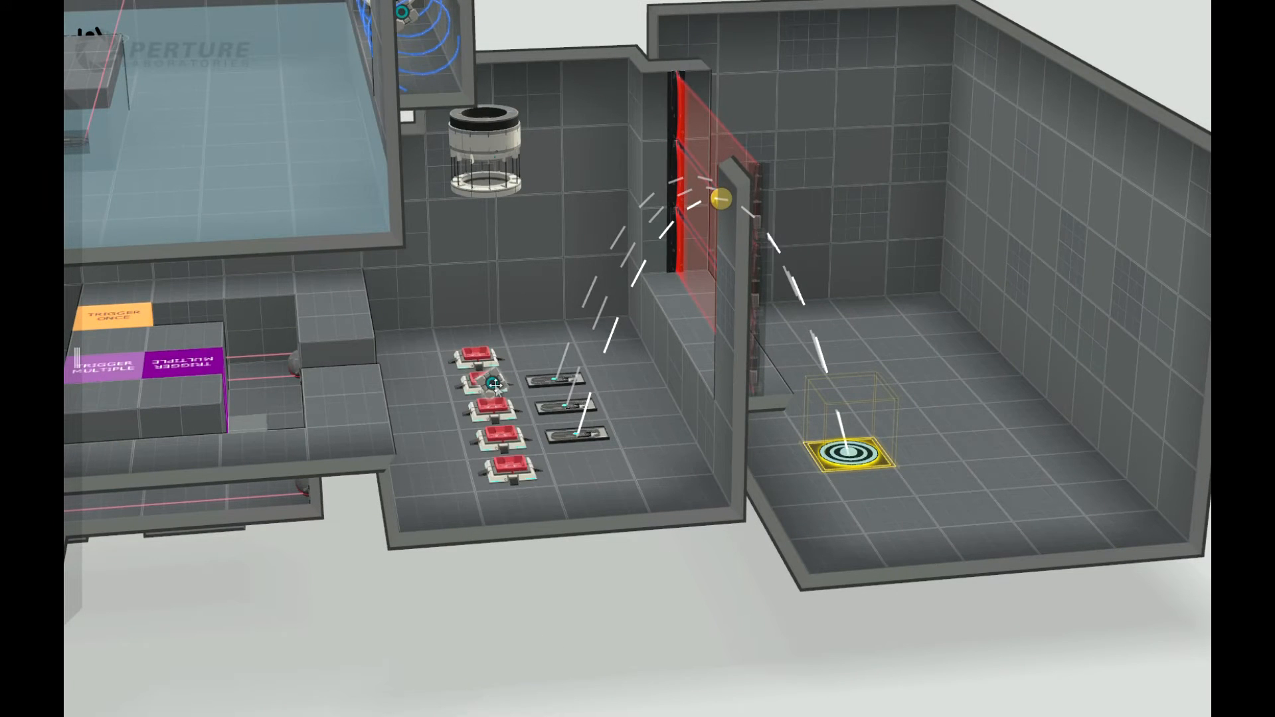
{"action": "left_click_drag", "start_coordinate": [623, 575], "coordinate": [660, 603]}
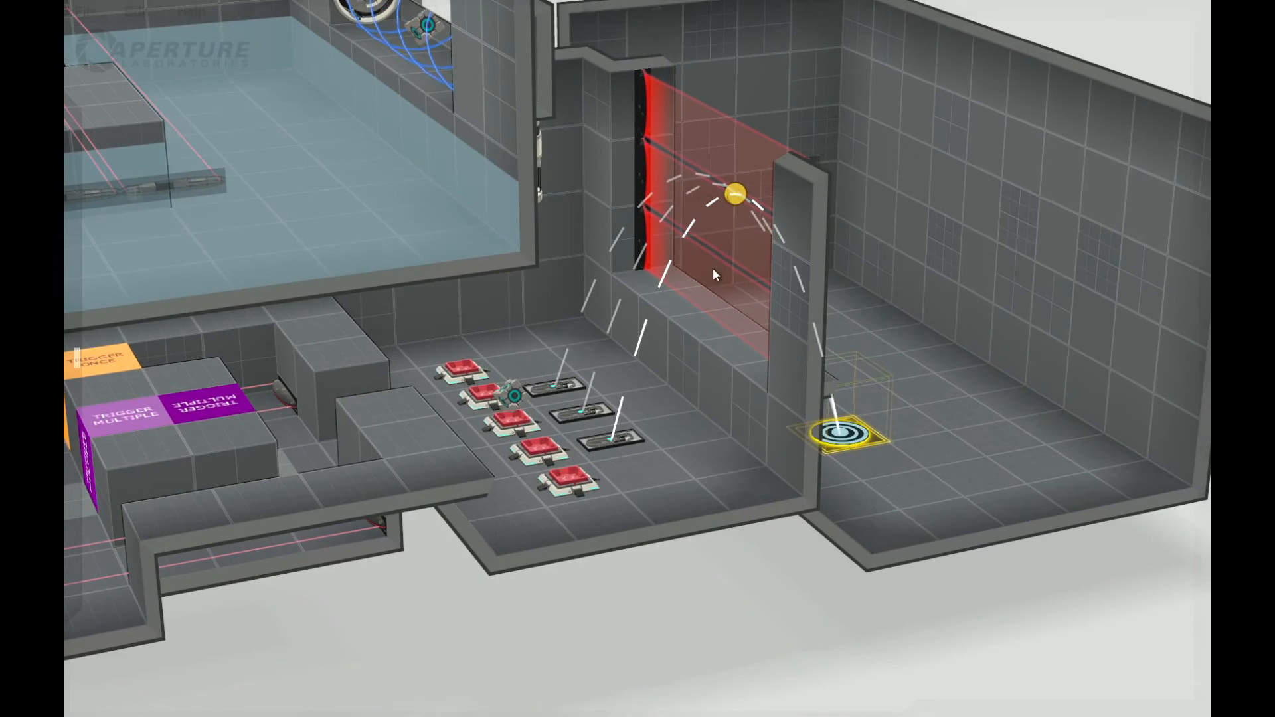
{"action": "left_click_drag", "start_coordinate": [744, 562], "coordinate": [414, 629]}
{"action": "middle_click_drag", "start_coordinate": [414, 629], "coordinate": [388, 597]}
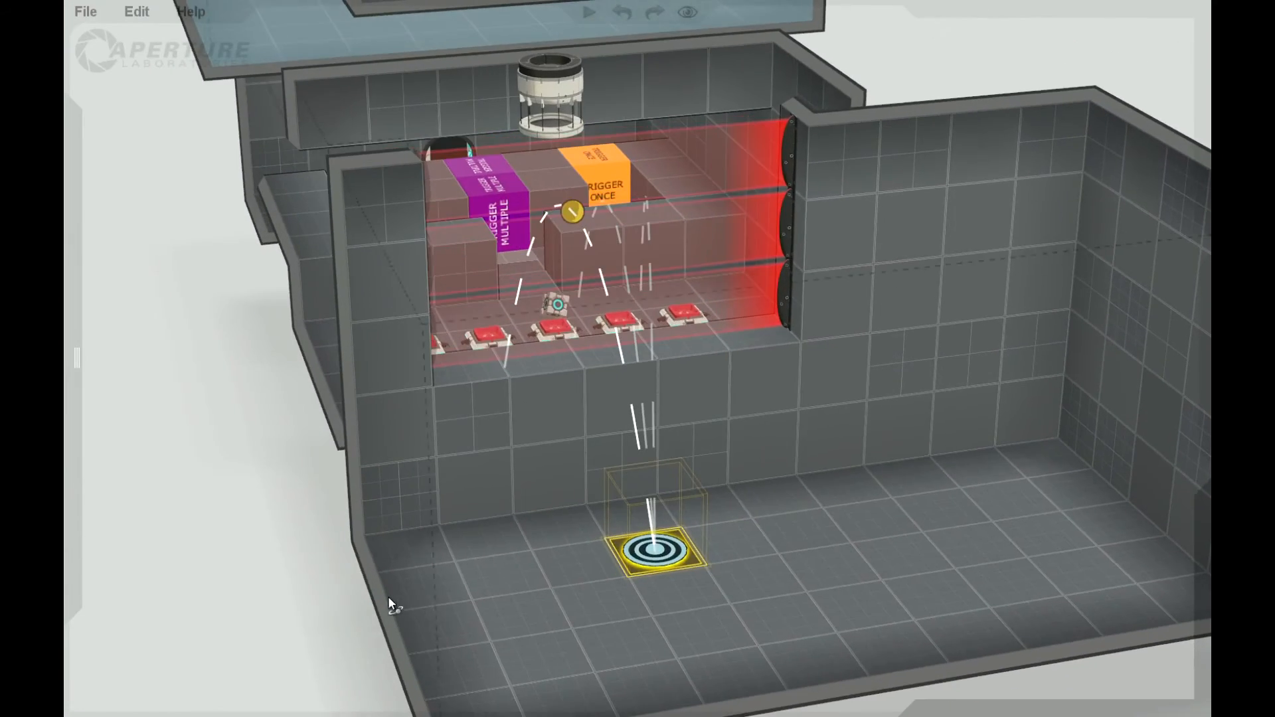
{"action": "left_click_drag", "start_coordinate": [329, 578], "coordinate": [400, 618]}
{"action": "double_click", "coordinate": [862, 637]}
{"action": "left_click_drag", "start_coordinate": [849, 668], "coordinate": [854, 621]}
Pull the full-height wall section beside the laserfield two tiles into the room.
{"action": "right_click_drag", "start_coordinate": [578, 701], "coordinate": [462, 710]}
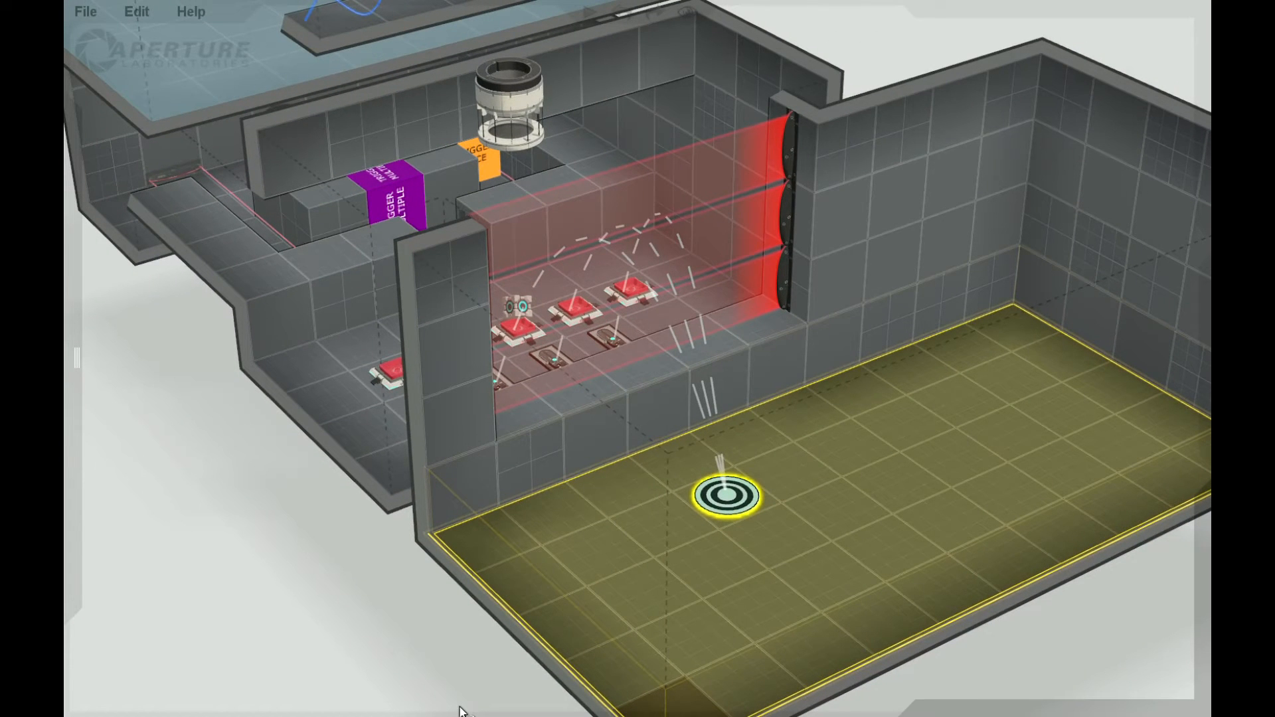
{"action": "right_click_drag", "start_coordinate": [671, 578], "coordinate": [829, 328]}
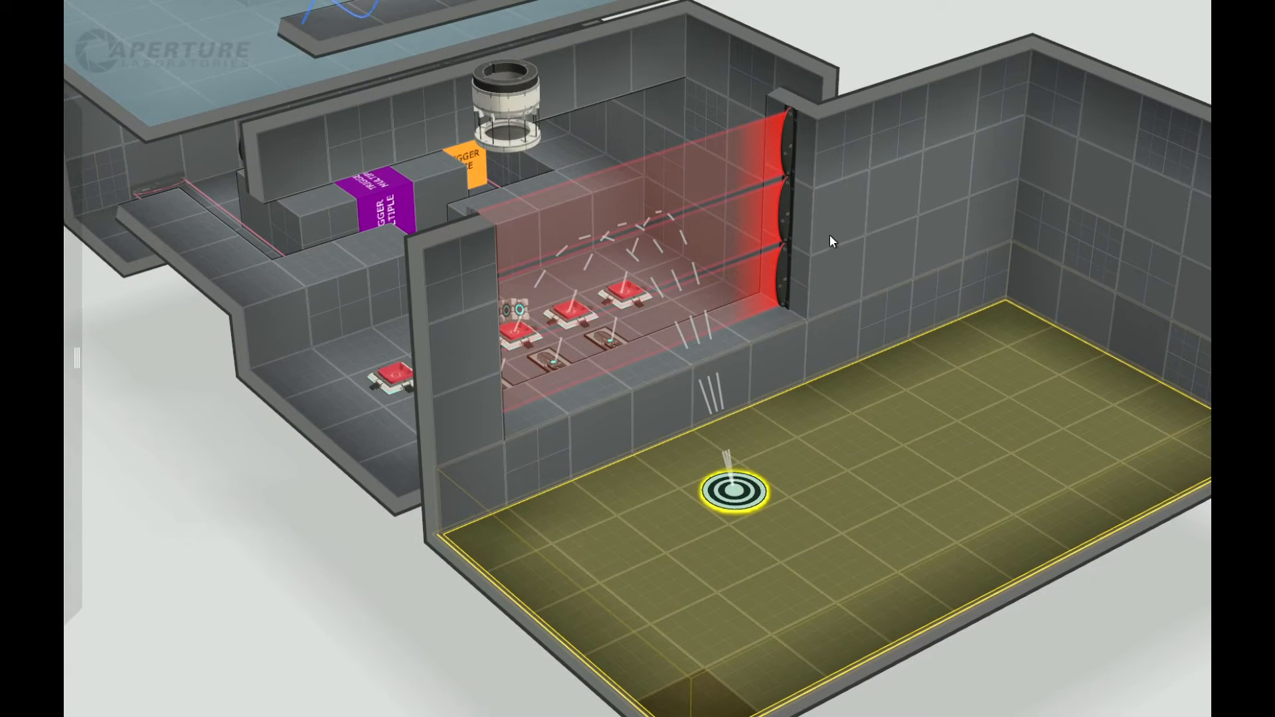
{"action": "left_click", "coordinate": [835, 333]}
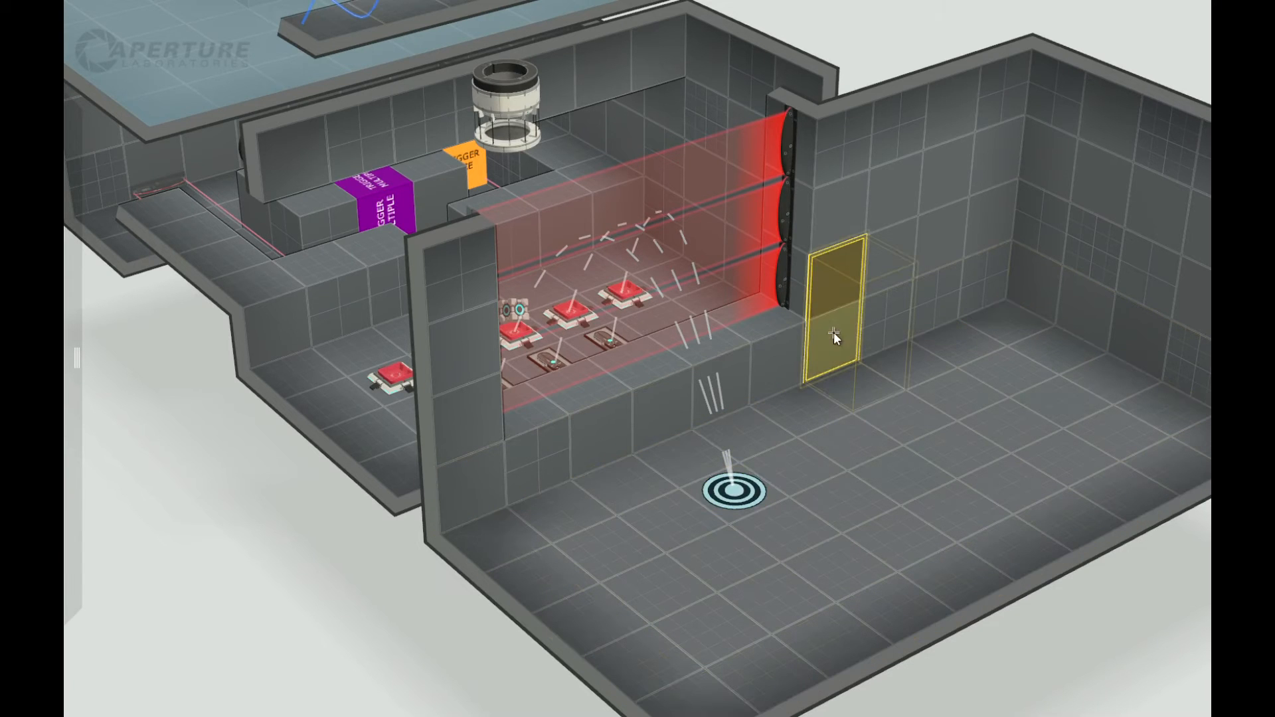
{"action": "right_click", "coordinate": [815, 316]}
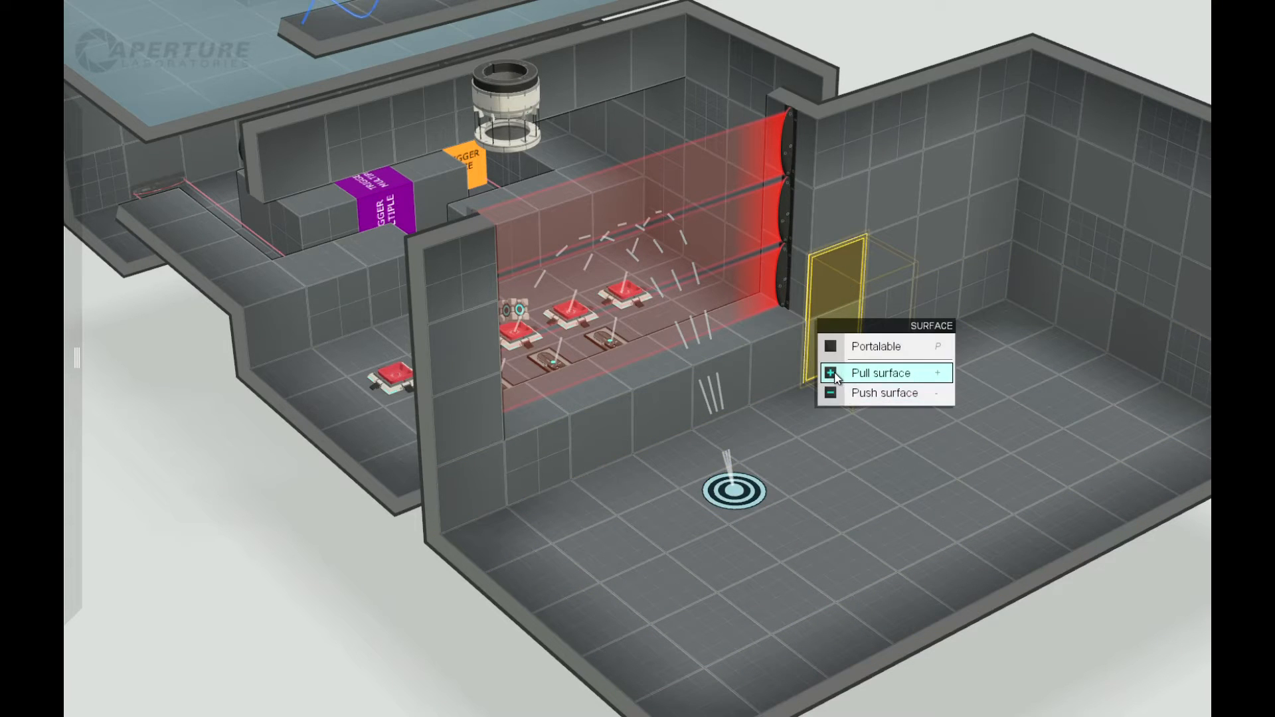
{"action": "left_click", "coordinate": [826, 186]}
{"action": "left_click", "coordinate": [822, 344], "text": "shift"}
{"action": "right_click", "coordinate": [822, 344]}
{"action": "left_click", "coordinate": [990, 269]}
{"action": "right_click_drag", "start_coordinate": [839, 134], "coordinate": [876, 242]}
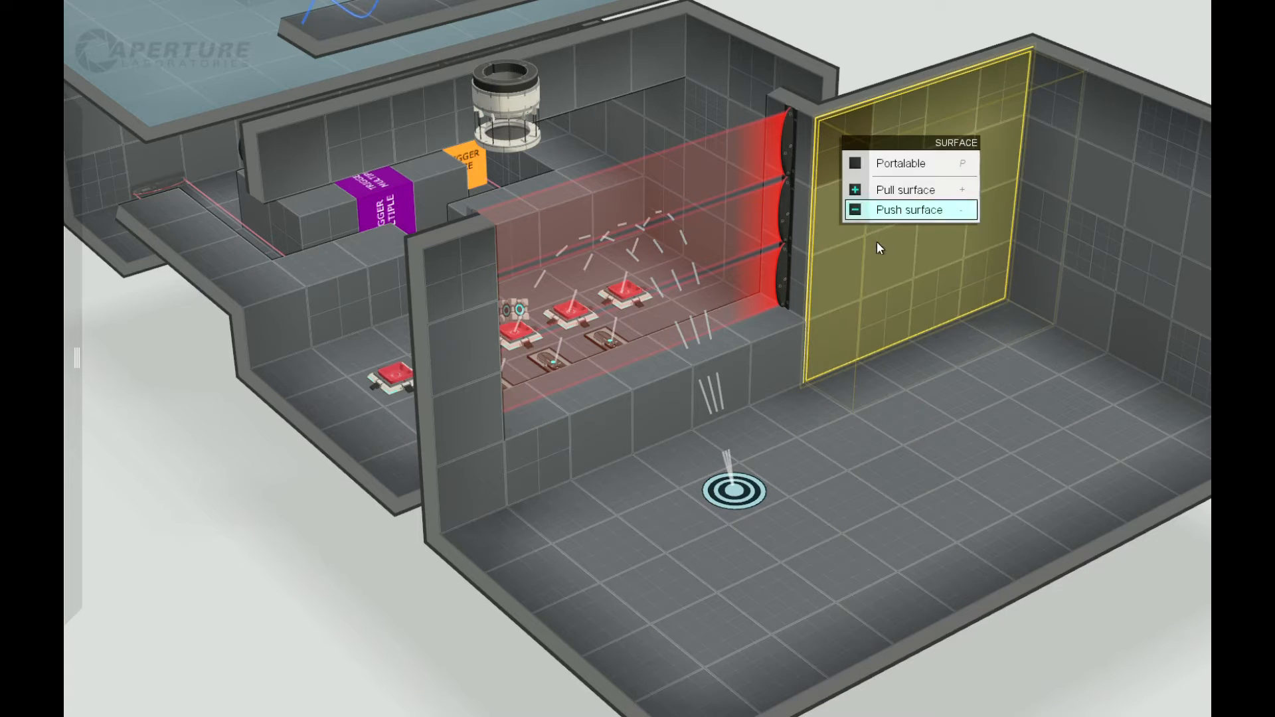
{"action": "left_click", "coordinate": [853, 190]}
{"action": "left_click", "coordinate": [411, 637]}
{"action": "right_click_drag", "start_coordinate": [412, 636], "coordinate": [504, 625]}
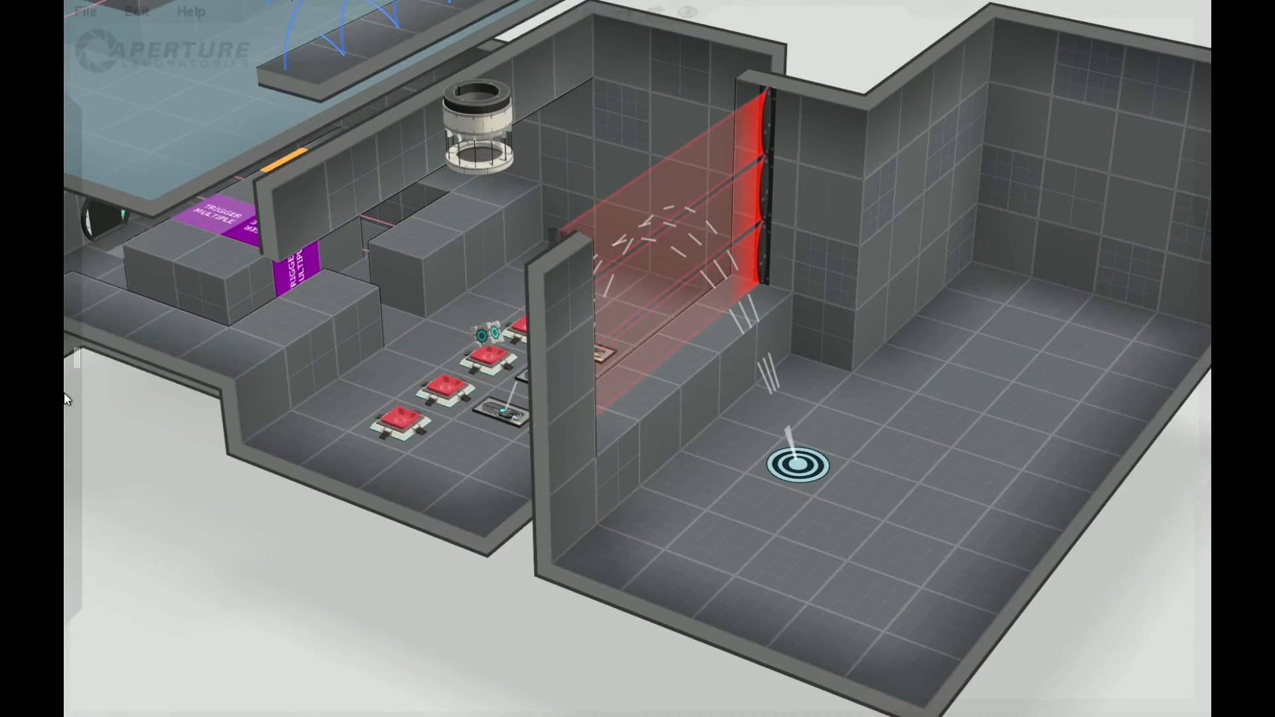
{"action": "double_click", "coordinate": [955, 253]}
{"action": "right_click", "coordinate": [920, 250]}
{"action": "left_click", "coordinate": [933, 312]}
Place a horizontal fizzler two tiles wide in front of the ledge, level with the ledge top.
{"action": "right_click_drag", "start_coordinate": [1129, 609], "coordinate": [1095, 508]}
{"action": "mouse_move", "coordinate": [114, 204]}
{"action": "left_click_drag", "start_coordinate": [116, 284], "coordinate": [810, 476]}
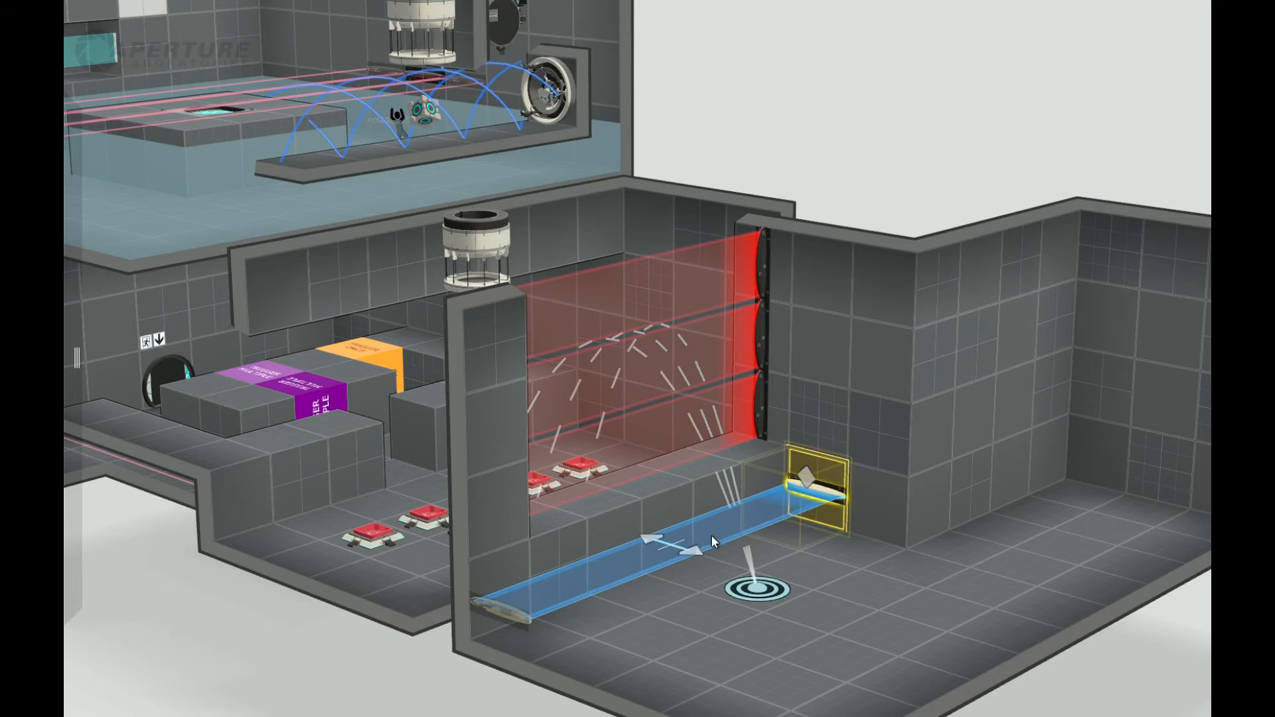
{"action": "right_click_drag", "start_coordinate": [441, 697], "coordinate": [469, 671]}
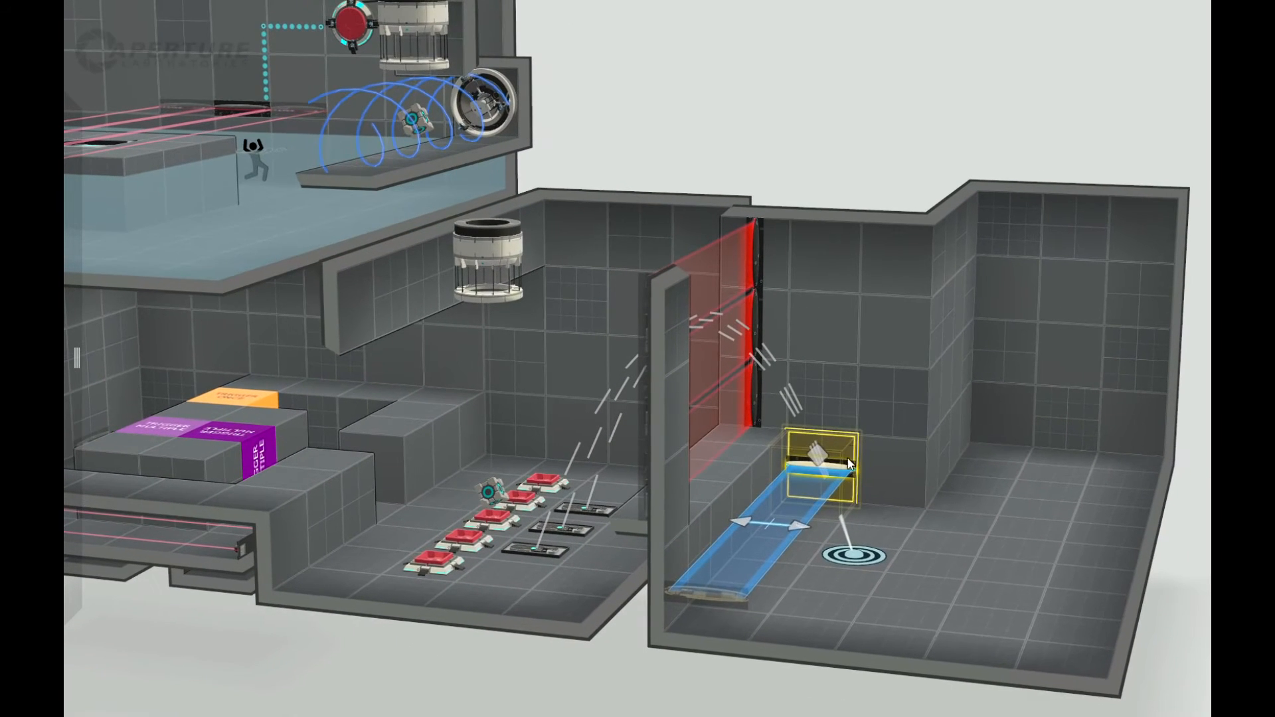
{"action": "left_click_drag", "start_coordinate": [835, 527], "coordinate": [893, 531]}
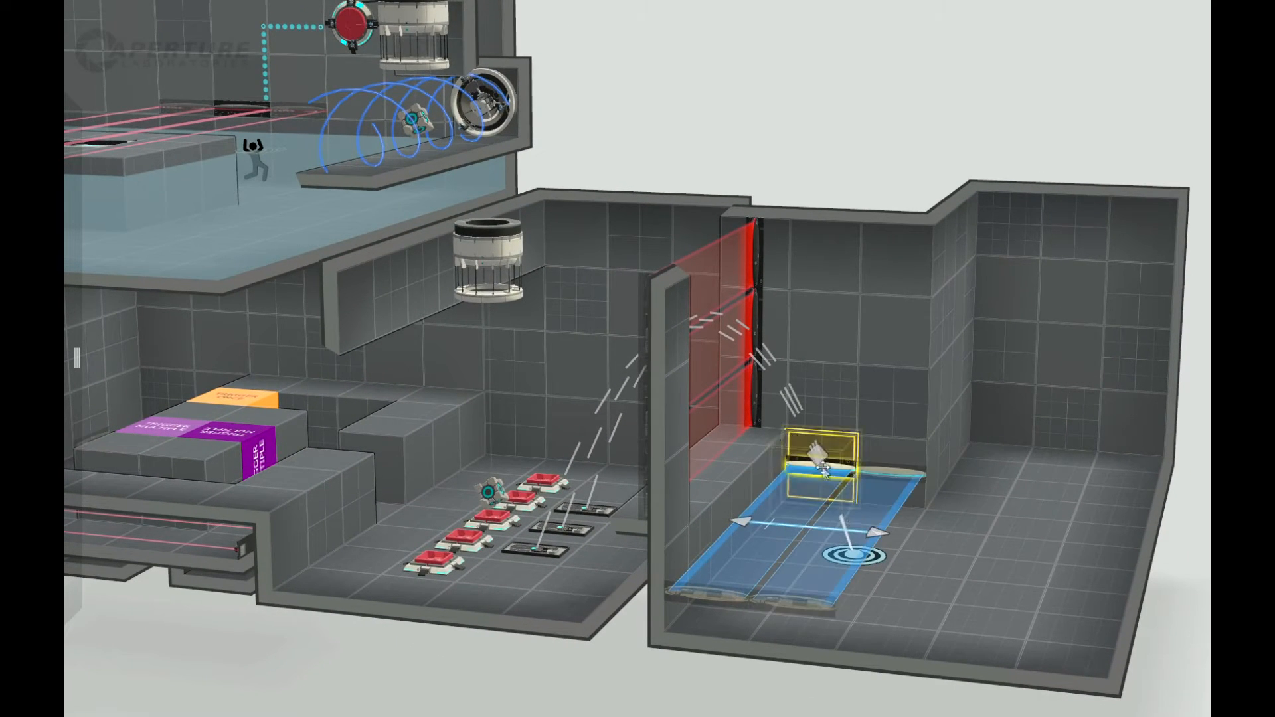
{"action": "left_click_drag", "start_coordinate": [818, 456], "coordinate": [823, 441]}
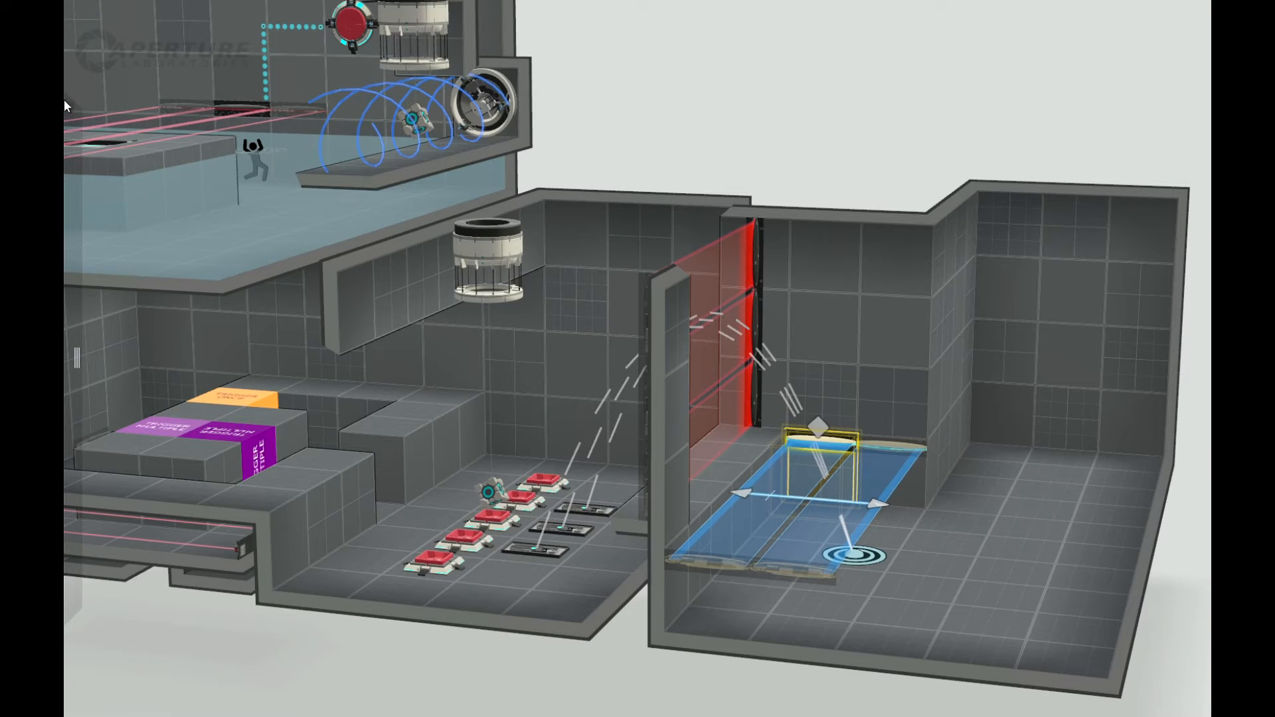
Add a second horizontal fizzler two tiles wide directly below the first and set its hazard type to Laserfield.
{"action": "mouse_move", "coordinate": [67, 106]}
{"action": "left_click_drag", "start_coordinate": [120, 271], "coordinate": [896, 491]}
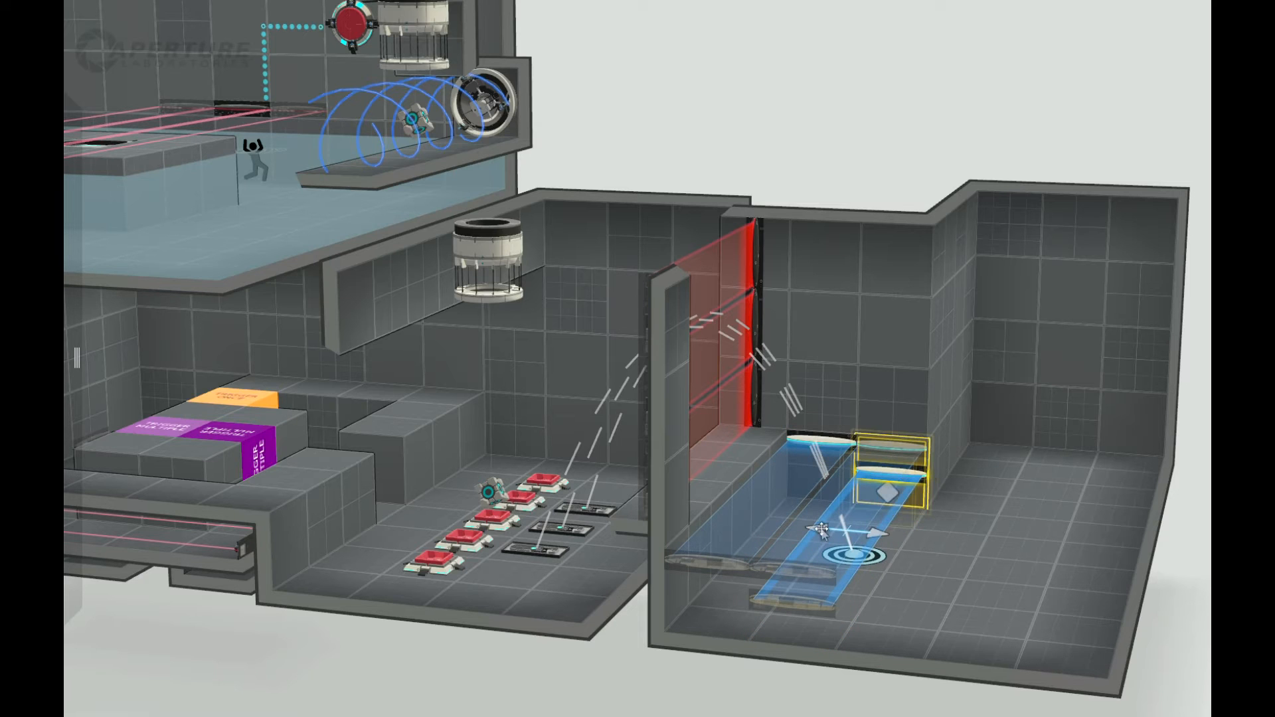
{"action": "left_click_drag", "start_coordinate": [822, 529], "coordinate": [737, 525]}
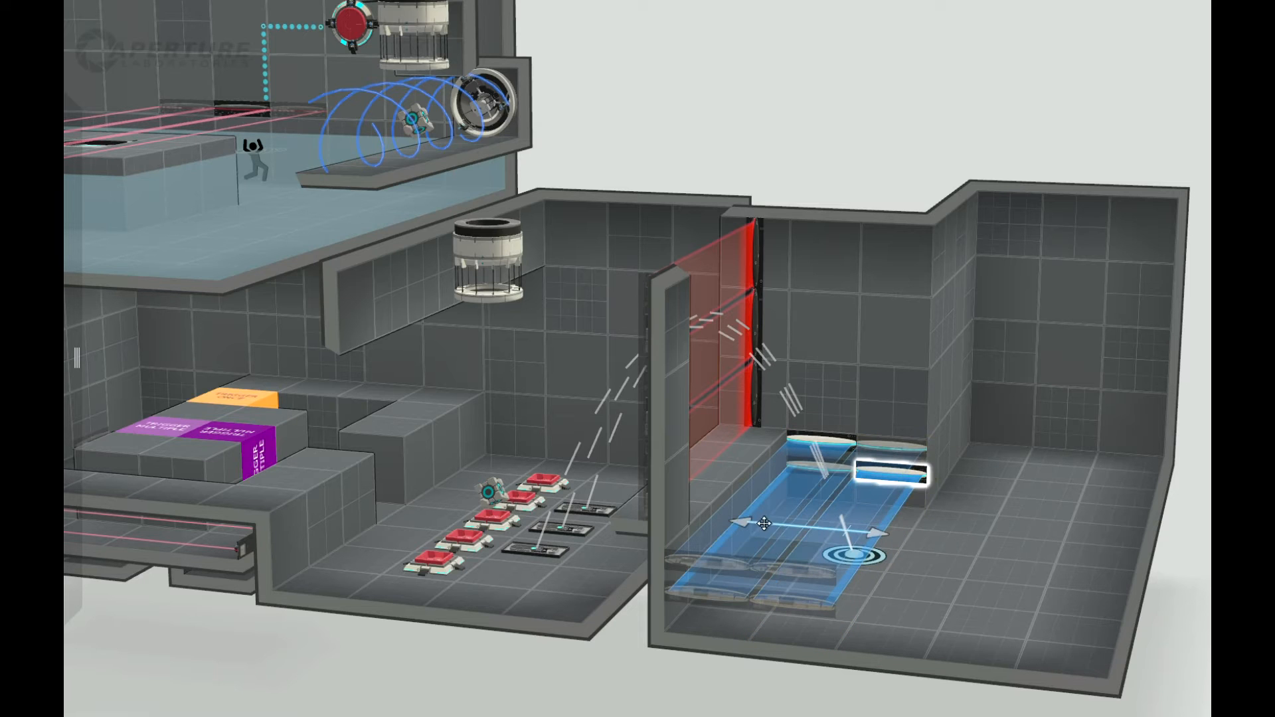
{"action": "right_click", "coordinate": [916, 478]}
{"action": "mouse_move", "coordinate": [1040, 554]}
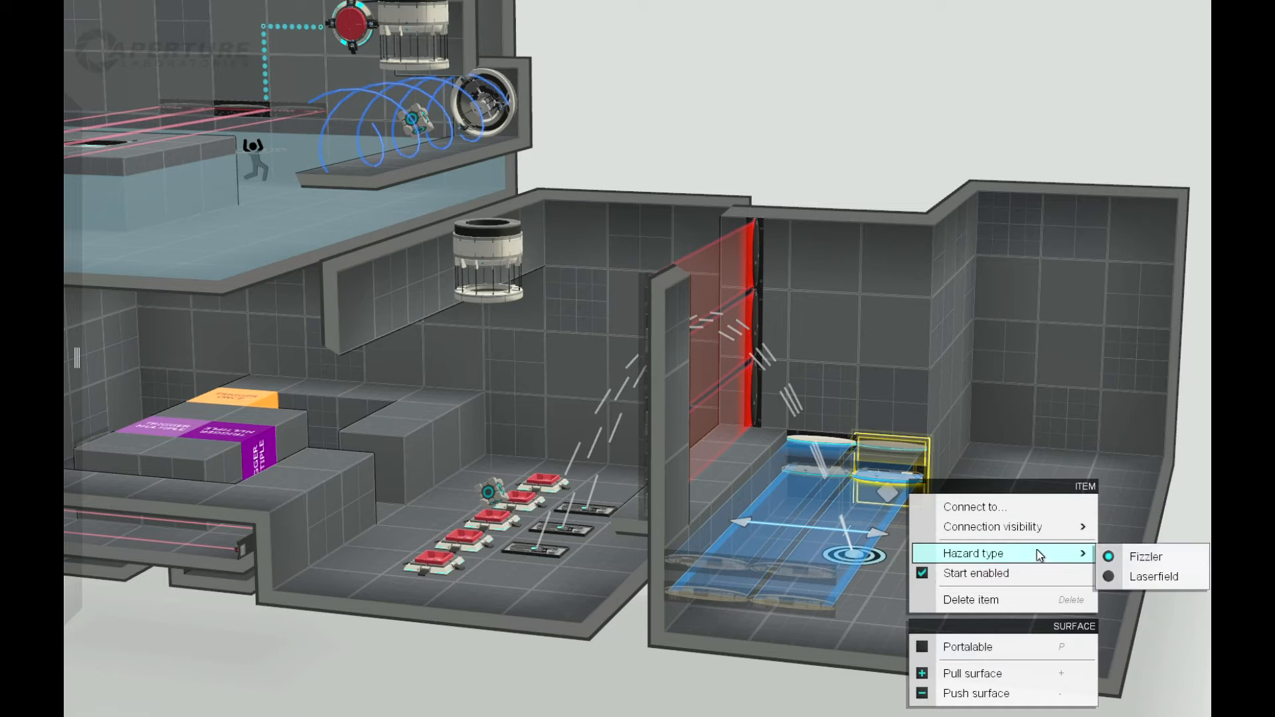
{"action": "left_click", "coordinate": [1153, 576]}
{"action": "right_click_drag", "start_coordinate": [686, 666], "coordinate": [539, 499]}
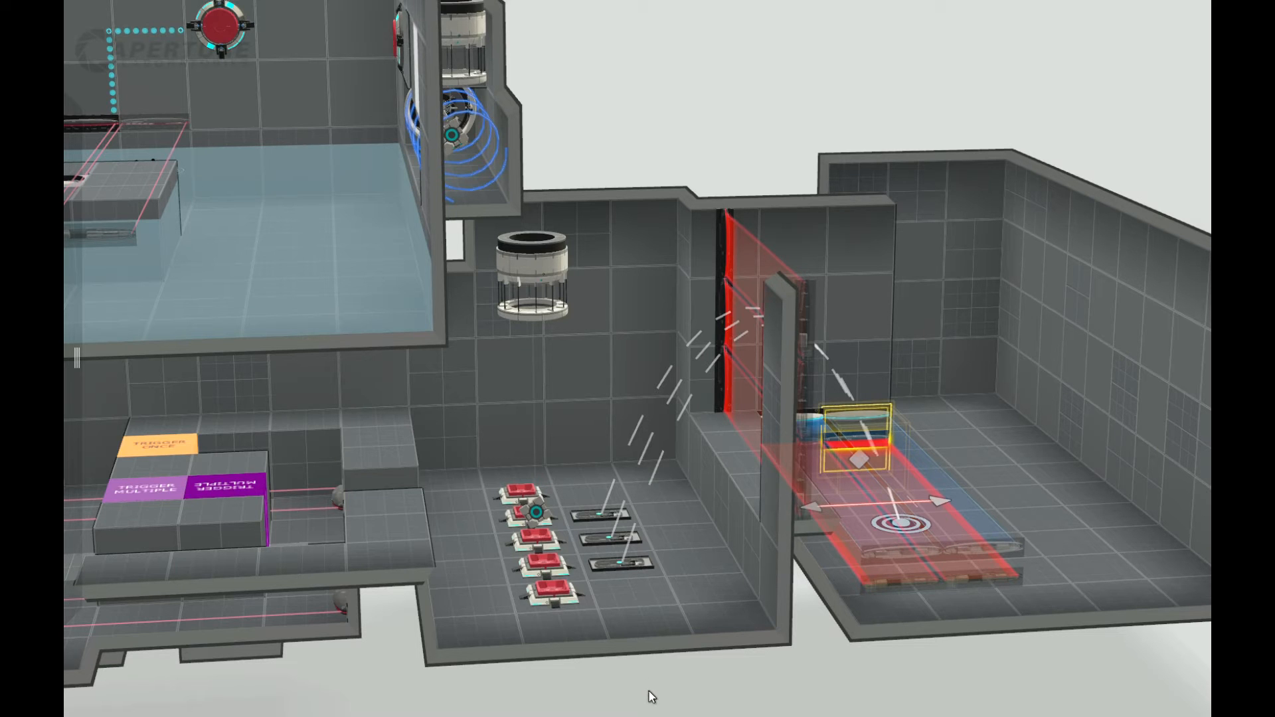
{"action": "mouse_move", "coordinate": [654, 701]}
{"action": "right_mouse_down"}
{"action": "mouse_move", "coordinate": [689, 690]}
{"action": "mouse_move", "coordinate": [670, 709]}
{"action": "right_mouse_up"}
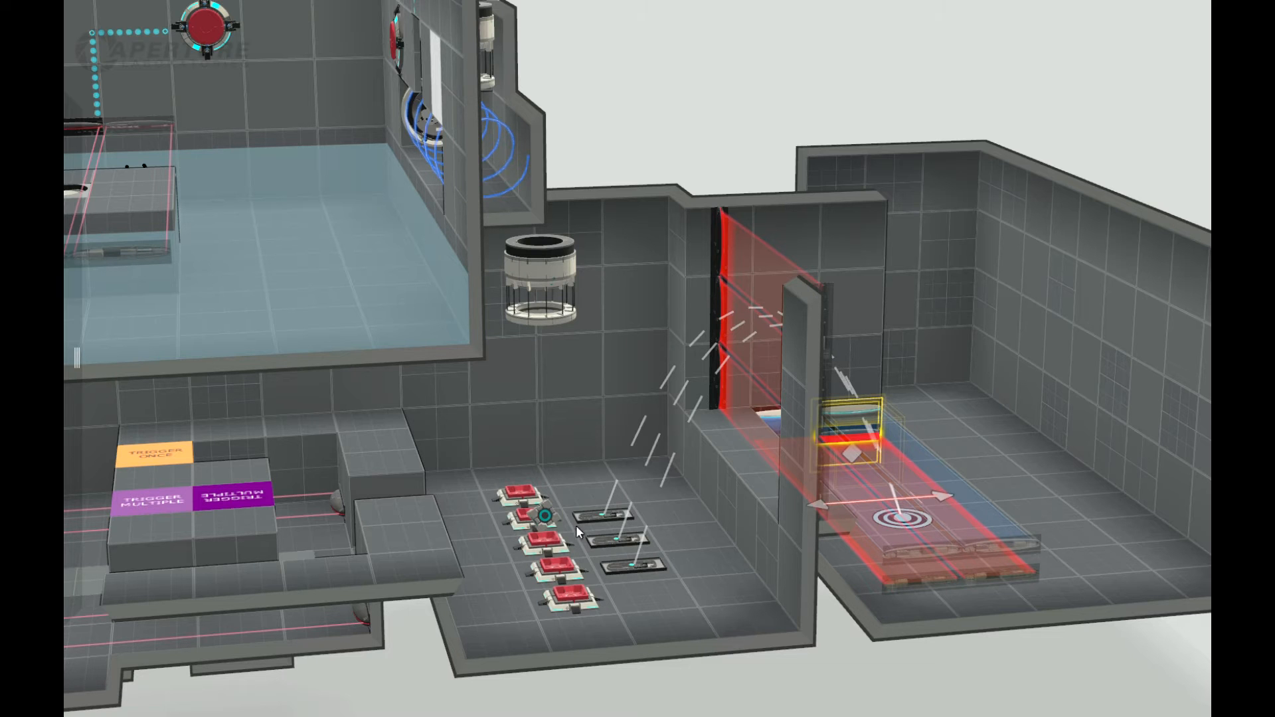
Place a Trigger Once volume high in the air in front of the tall laserfield, where the faith plates' arcs cross.
{"action": "right_click_drag", "start_coordinate": [824, 675], "coordinate": [820, 670]}
{"action": "left_click_drag", "start_coordinate": [819, 670], "coordinate": [819, 668]}
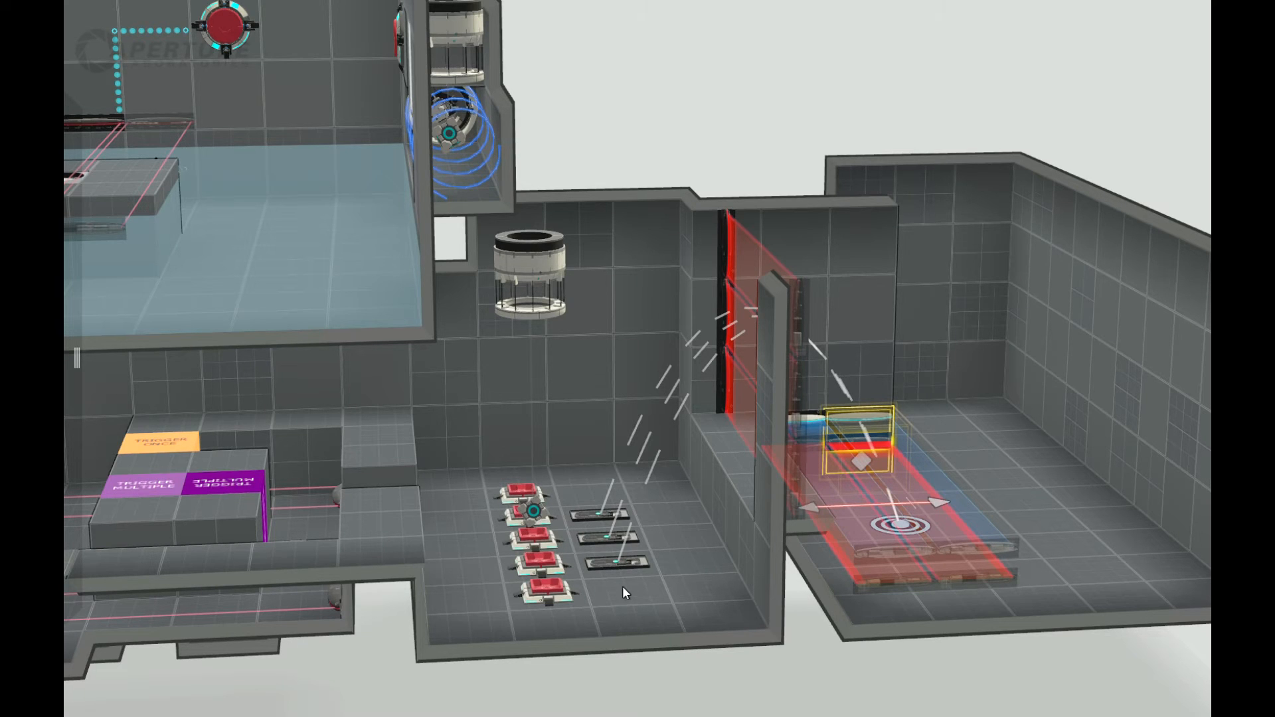
{"action": "right_click_drag", "start_coordinate": [728, 600], "coordinate": [755, 283]}
{"action": "right_click_drag", "start_coordinate": [965, 641], "coordinate": [66, 110]}
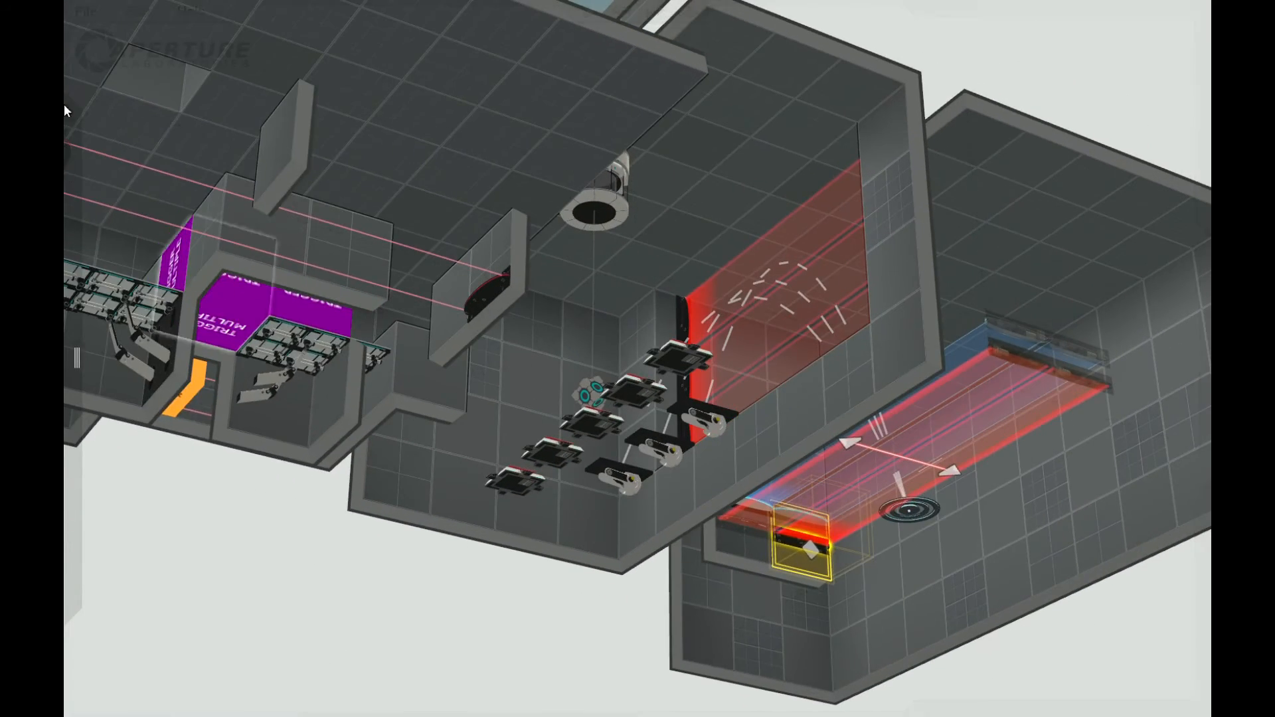
{"action": "left_click_drag", "start_coordinate": [115, 562], "coordinate": [788, 237]}
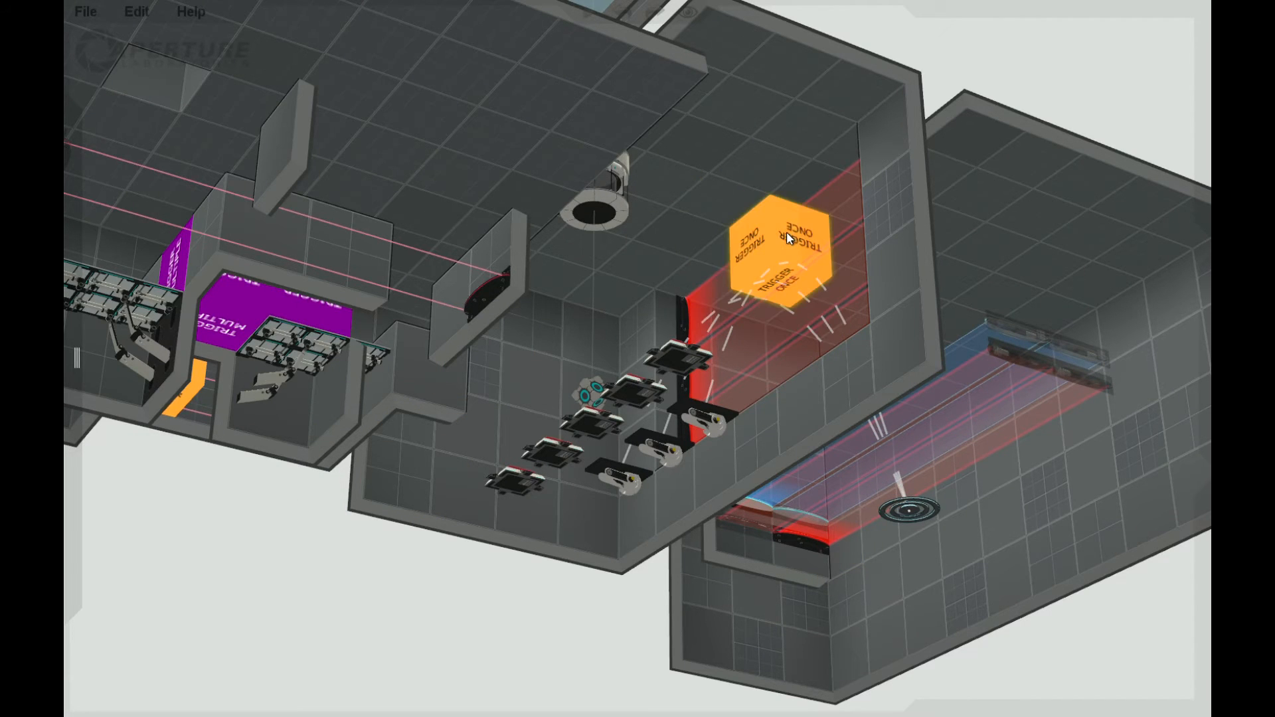
{"action": "mouse_move", "coordinate": [624, 660]}
{"action": "right_mouse_down"}
{"action": "mouse_move", "coordinate": [552, 654]}
{"action": "mouse_move", "coordinate": [623, 667]}
{"action": "right_mouse_up"}
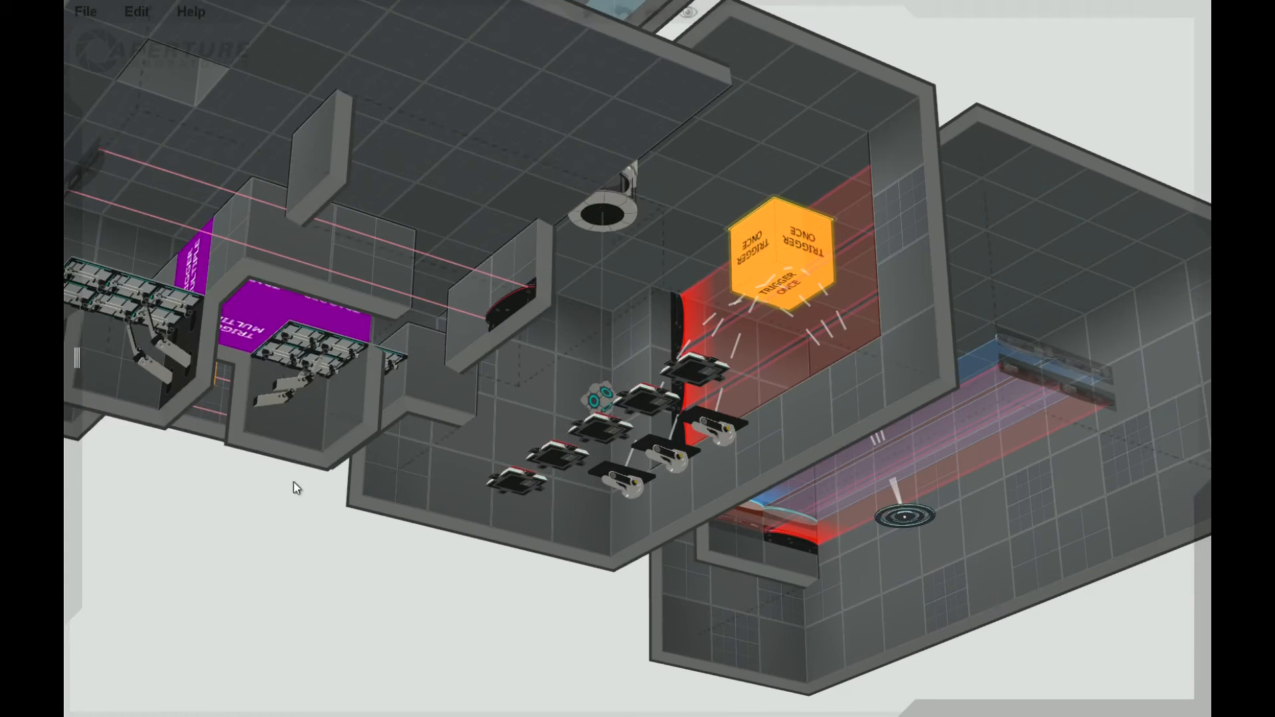
{"action": "right_click_drag", "start_coordinate": [458, 663], "coordinate": [891, 685]}
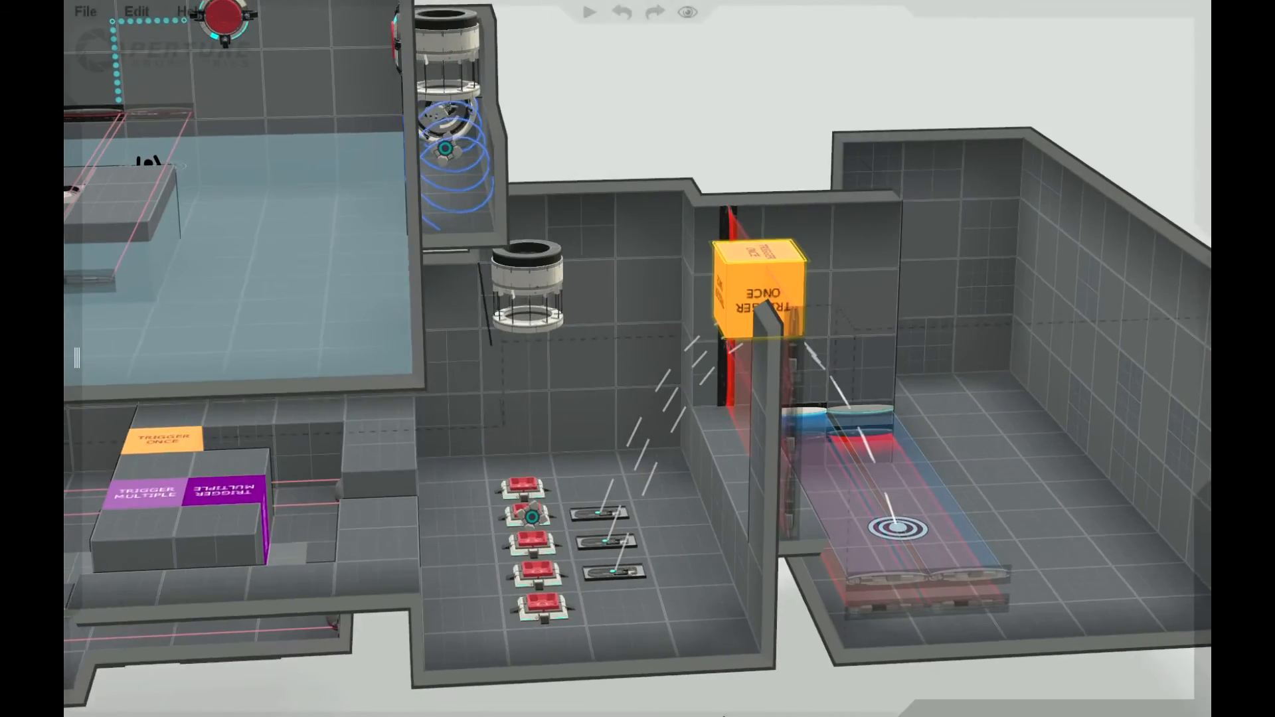
Lower the launch arc of the front faith plate so that it passes well beneath the Trigger Once volume.
{"action": "mouse_move", "coordinate": [776, 689]}
{"action": "right_mouse_down"}
{"action": "mouse_move", "coordinate": [768, 675]}
{"action": "mouse_move", "coordinate": [778, 709]}
{"action": "right_mouse_up"}
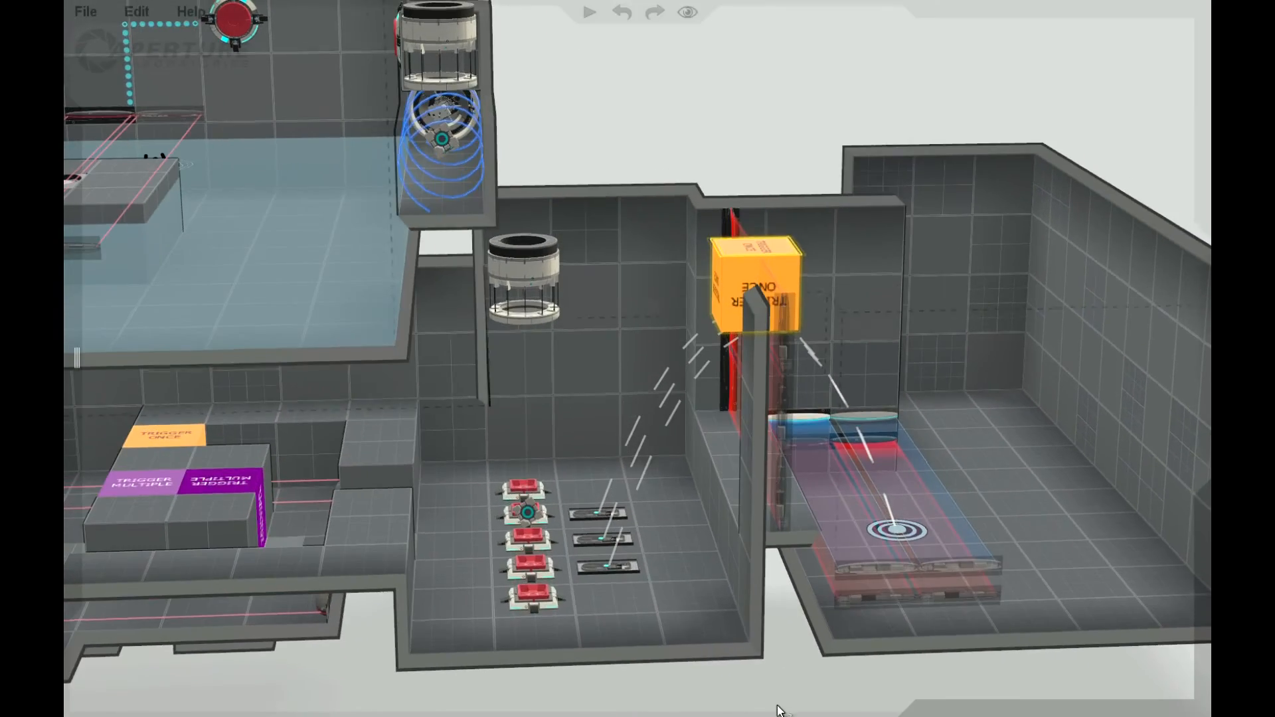
{"action": "left_click", "coordinate": [620, 570]}
{"action": "left_click_drag", "start_coordinate": [761, 345], "coordinate": [760, 423]}
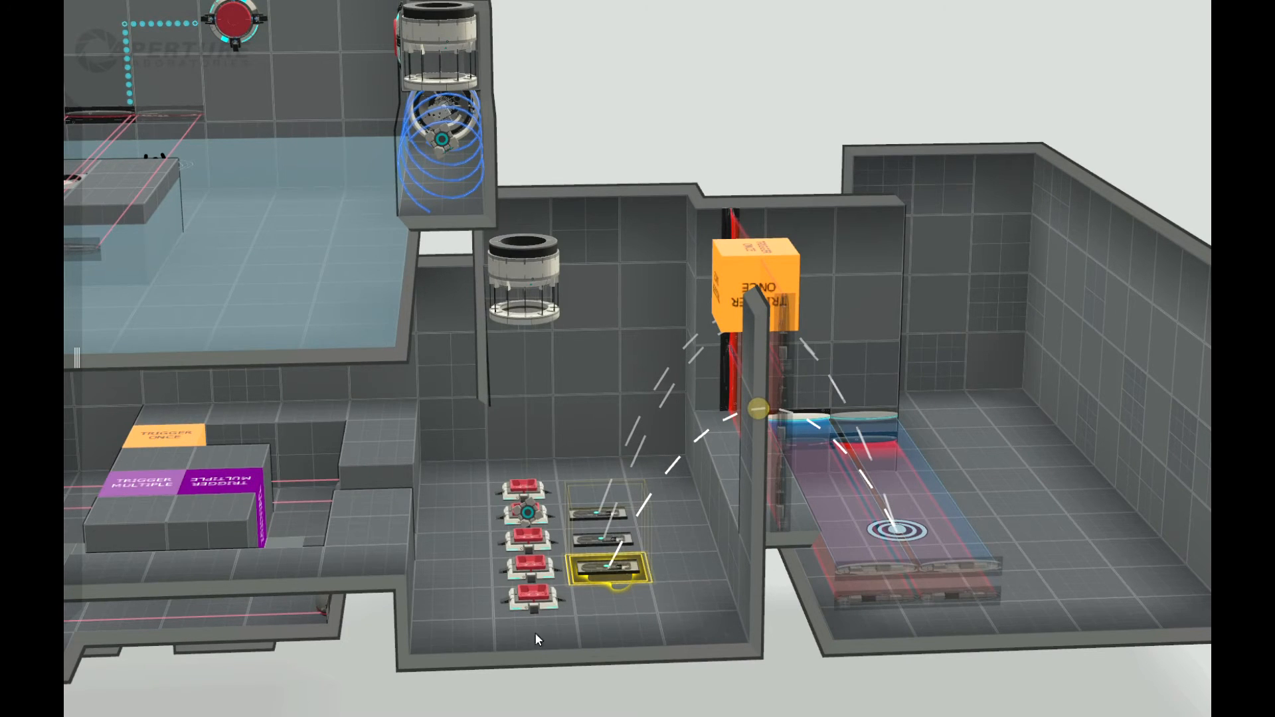
{"action": "left_click_drag", "start_coordinate": [664, 679], "coordinate": [607, 667]}
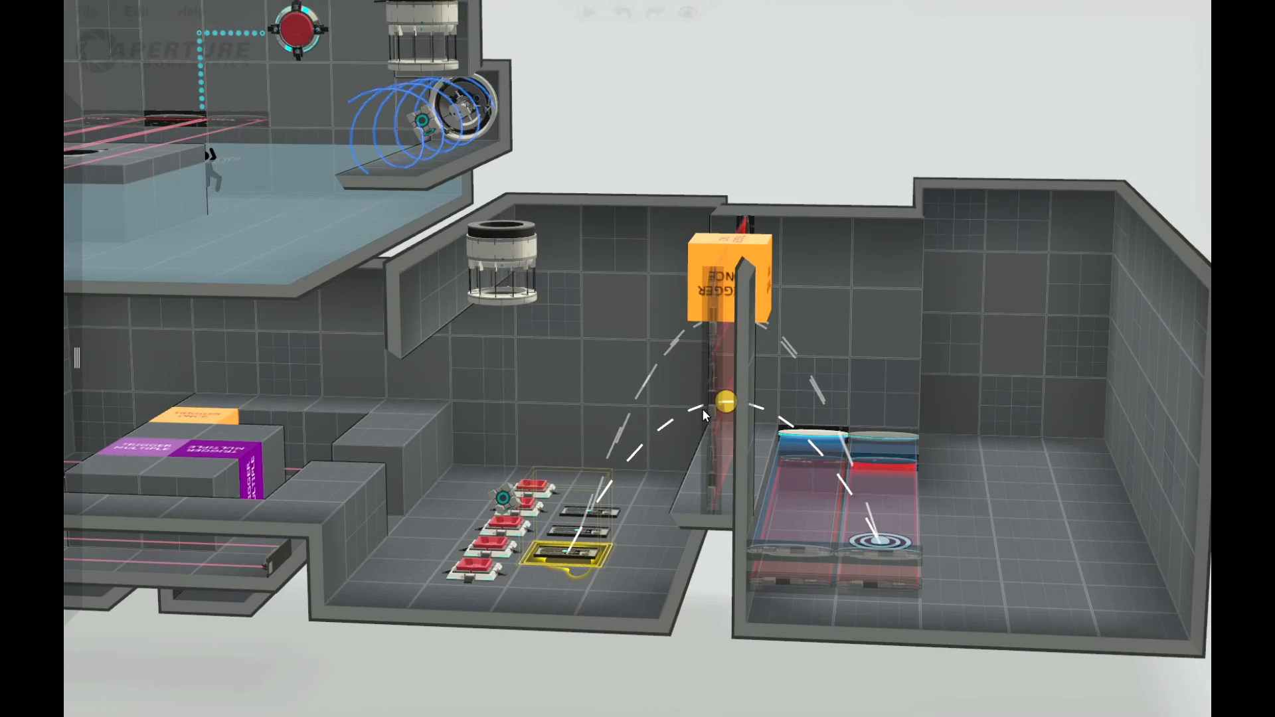
Examine the faith plate arcs, the trigger and the fizzlers around the ledge from several angles.
{"action": "right_click_drag", "start_coordinate": [564, 651], "coordinate": [596, 639]}
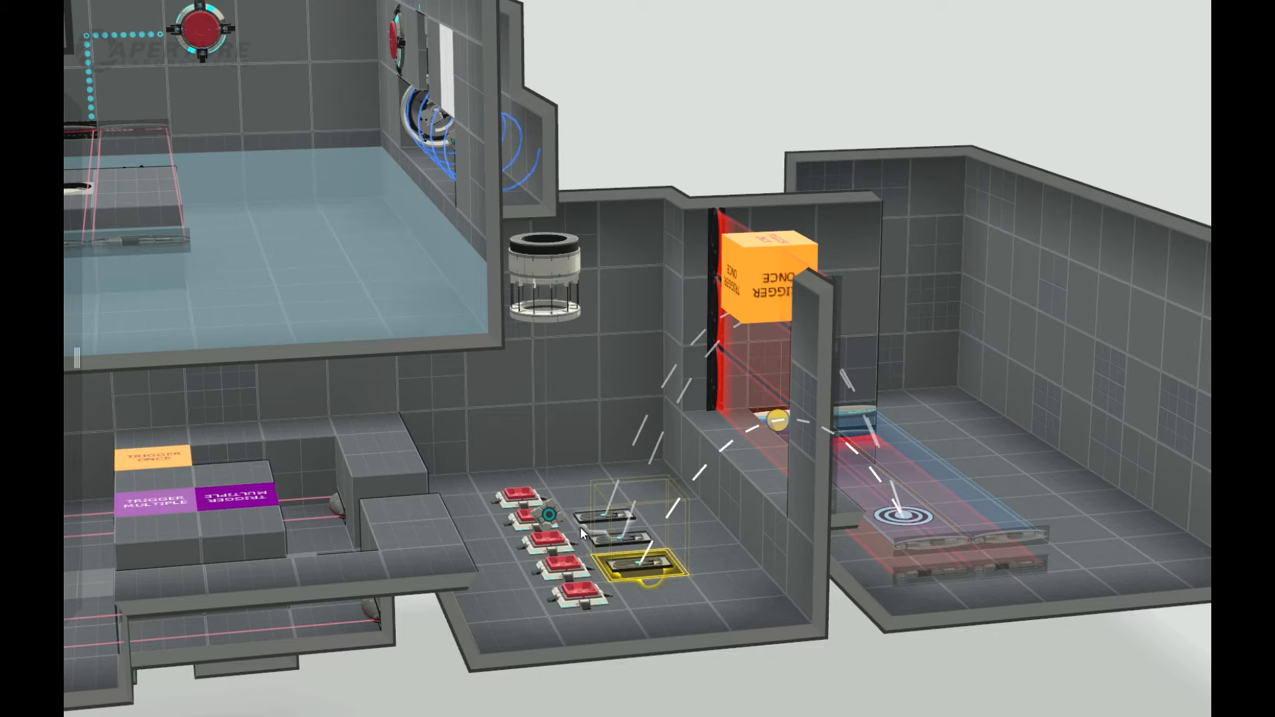
{"action": "left_click_drag", "start_coordinate": [847, 712], "coordinate": [799, 667]}
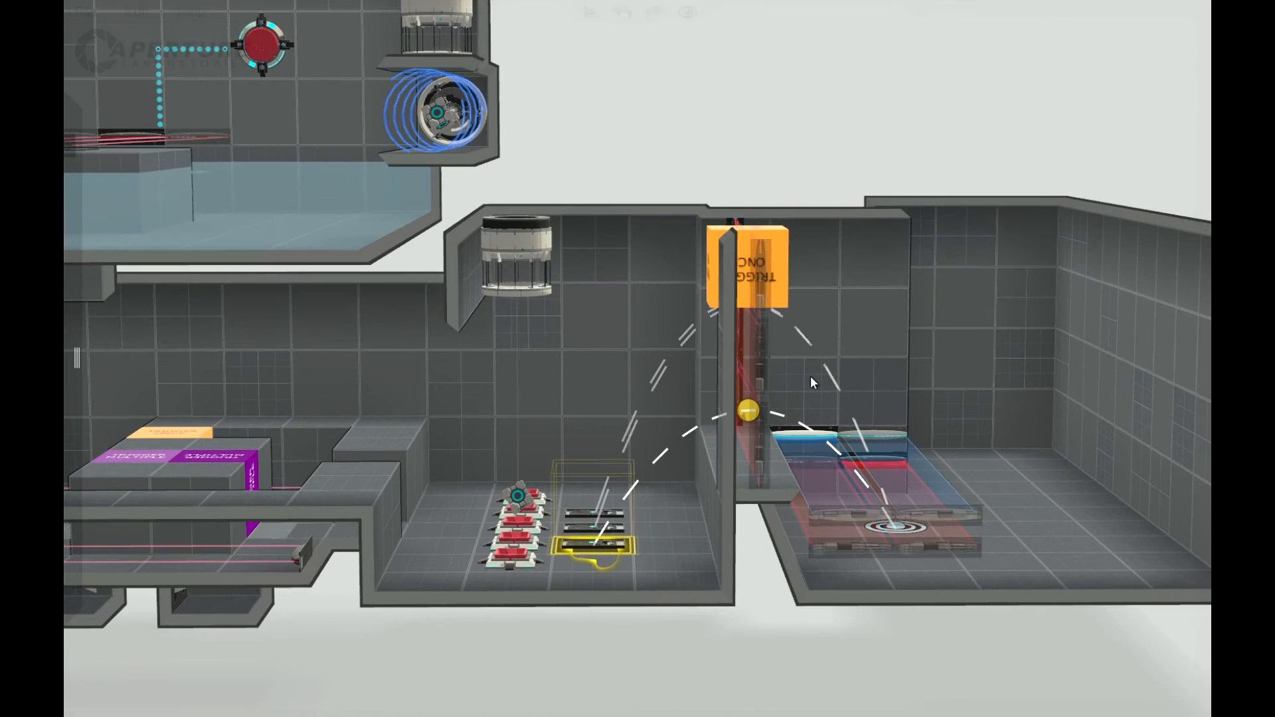
{"action": "left_click_drag", "start_coordinate": [681, 648], "coordinate": [707, 648]}
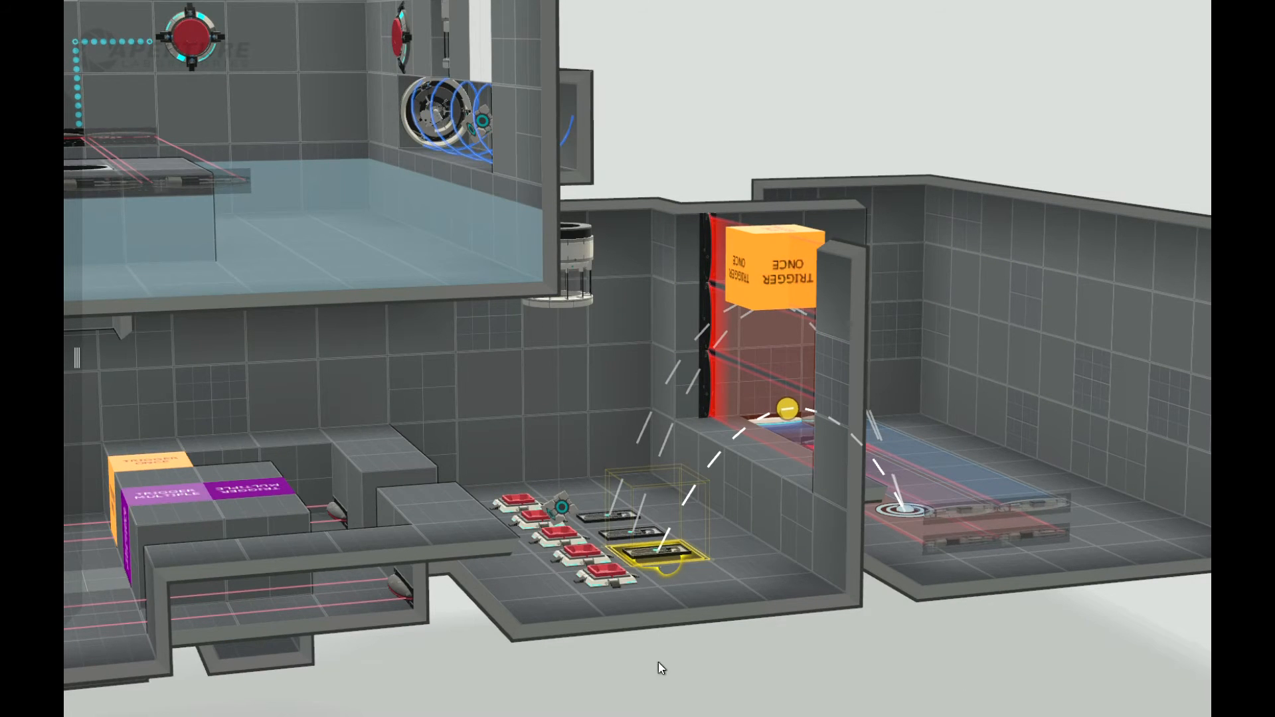
{"action": "right_click_drag", "start_coordinate": [659, 663], "coordinate": [600, 651]}
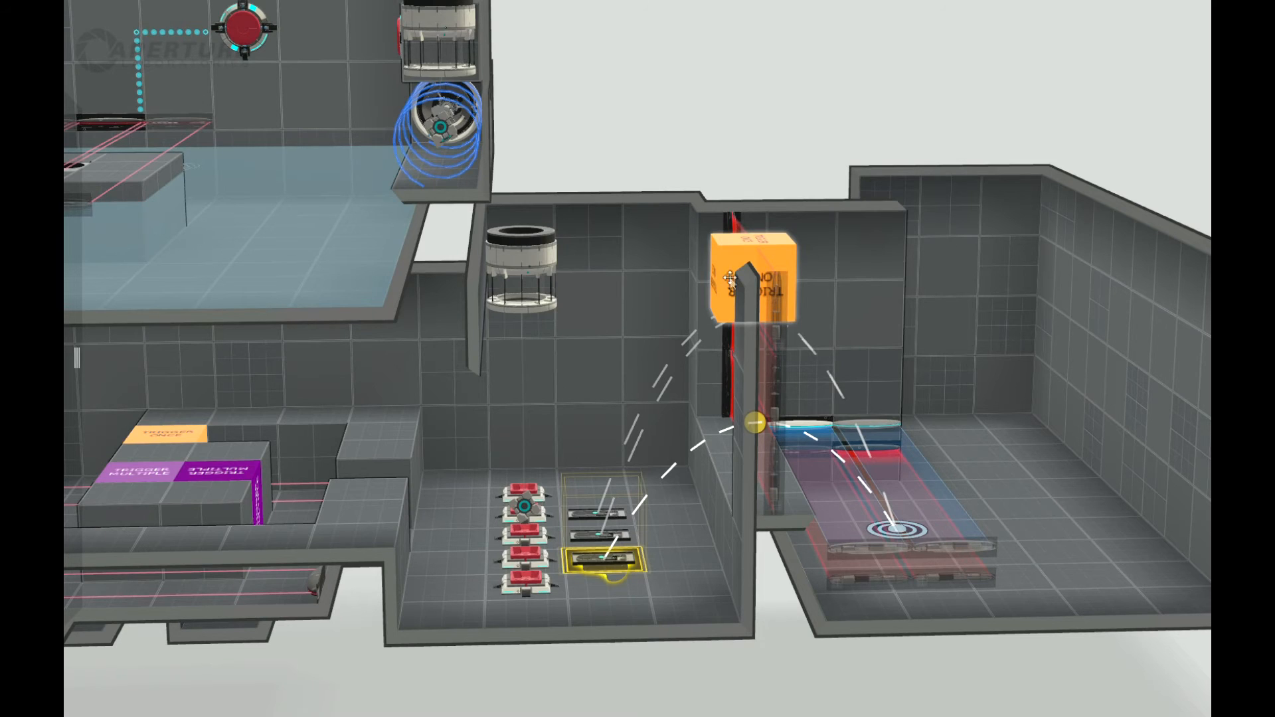
{"action": "mouse_move", "coordinate": [672, 690]}
{"action": "left_mouse_down"}
{"action": "mouse_move", "coordinate": [737, 662]}
{"action": "mouse_move", "coordinate": [674, 688]}
{"action": "left_mouse_up"}
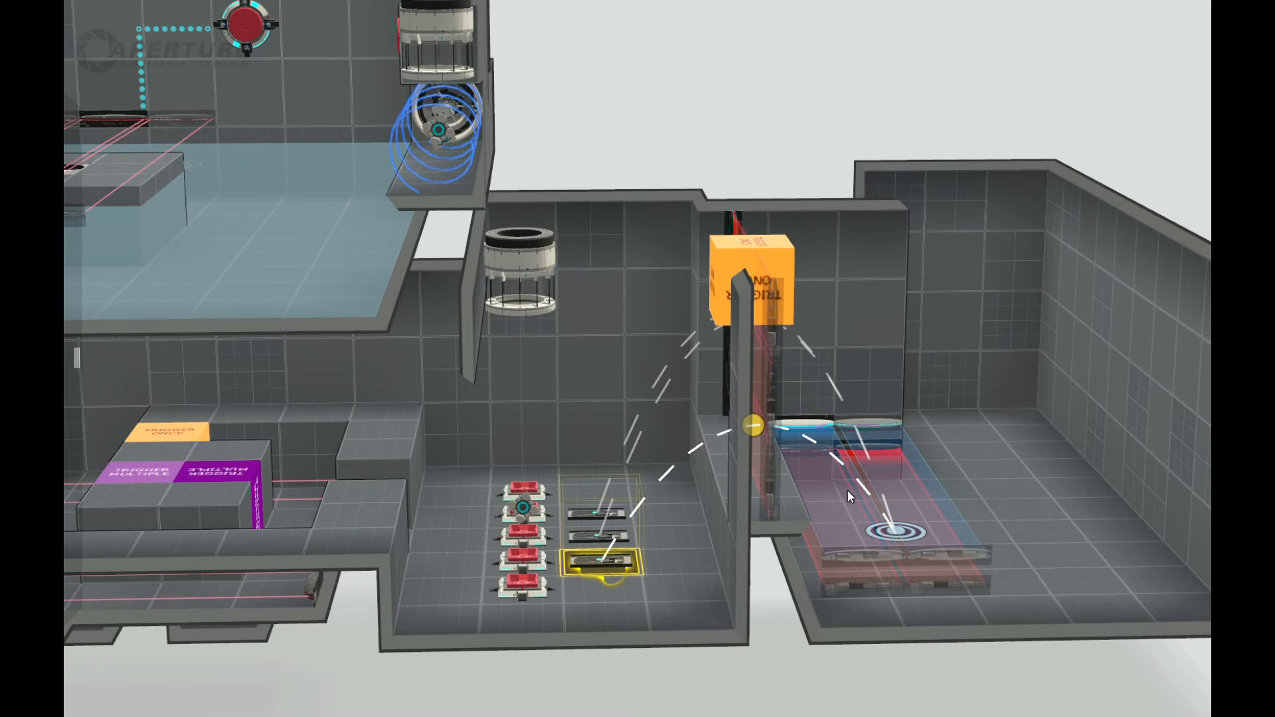
{"action": "mouse_move", "coordinate": [974, 686]}
{"action": "left_mouse_down"}
{"action": "mouse_move", "coordinate": [925, 691]}
{"action": "mouse_move", "coordinate": [983, 679]}
{"action": "left_mouse_up"}
{"action": "left_click_drag", "start_coordinate": [885, 668], "coordinate": [300, 349]}
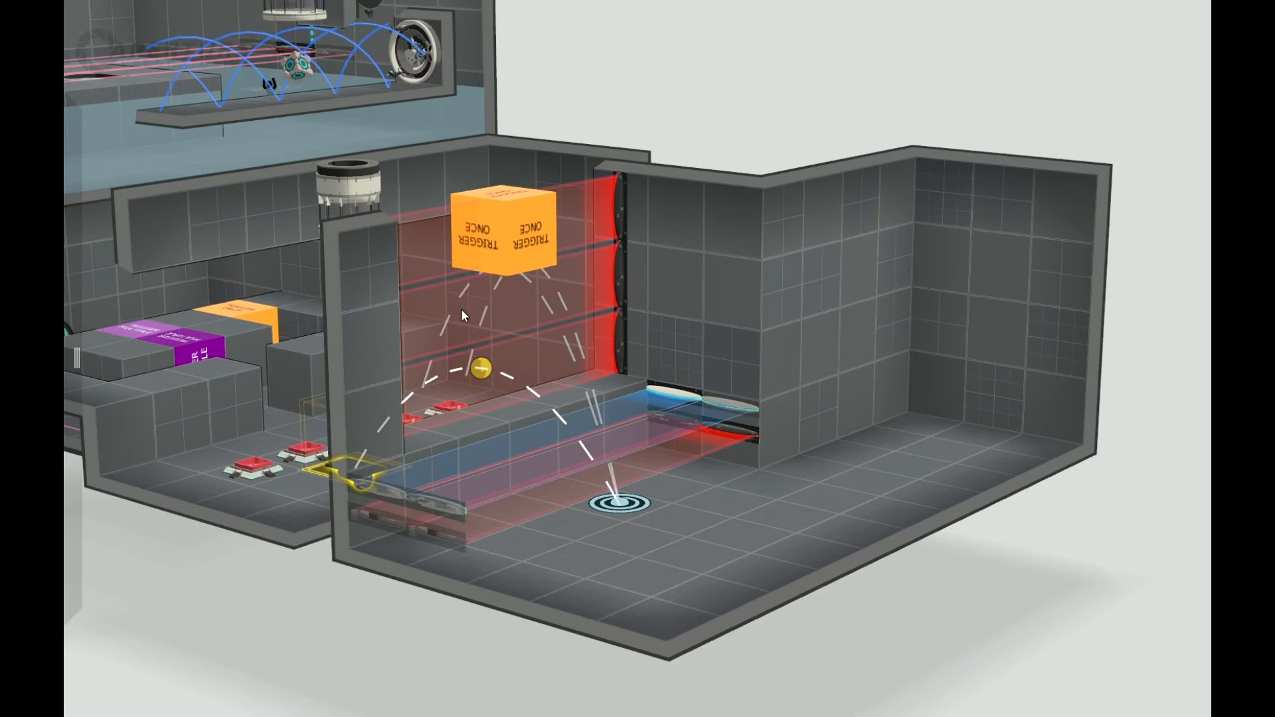
{"action": "right_click_drag", "start_coordinate": [321, 639], "coordinate": [717, 621]}
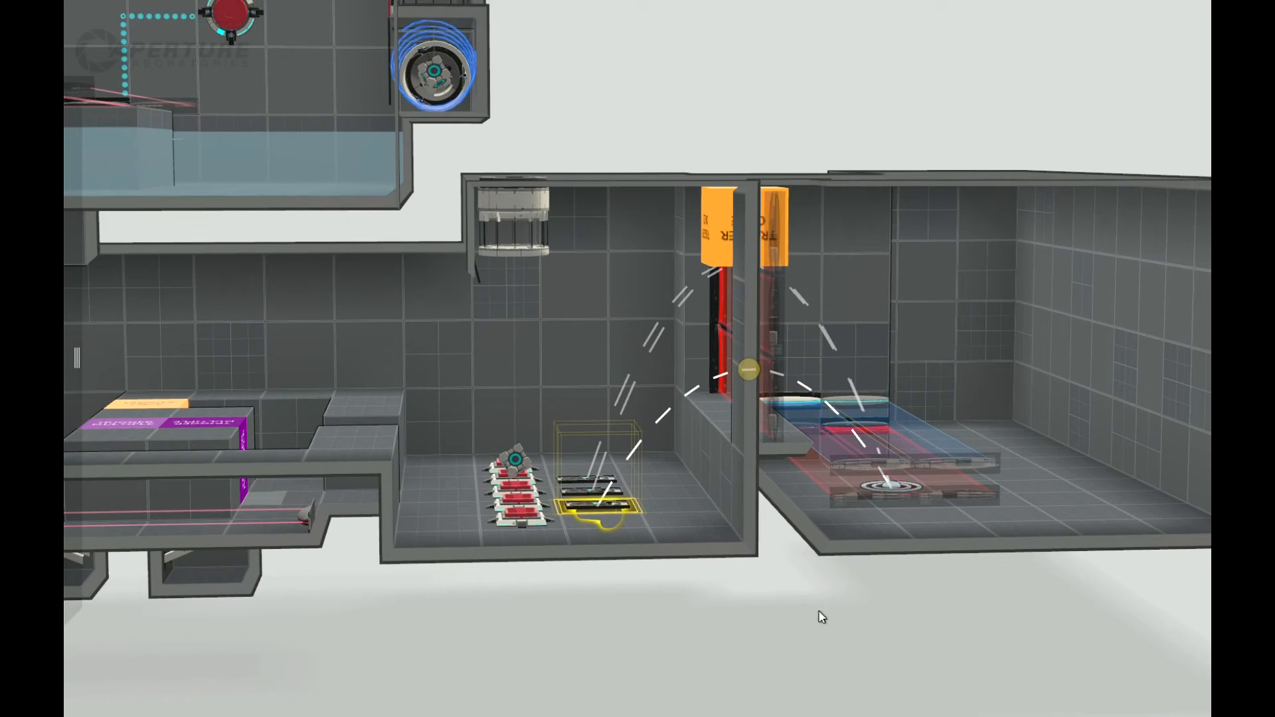
{"action": "right_click_drag", "start_coordinate": [819, 611], "coordinate": [775, 635]}
{"action": "middle_click_drag", "start_coordinate": [774, 635], "coordinate": [632, 605]}
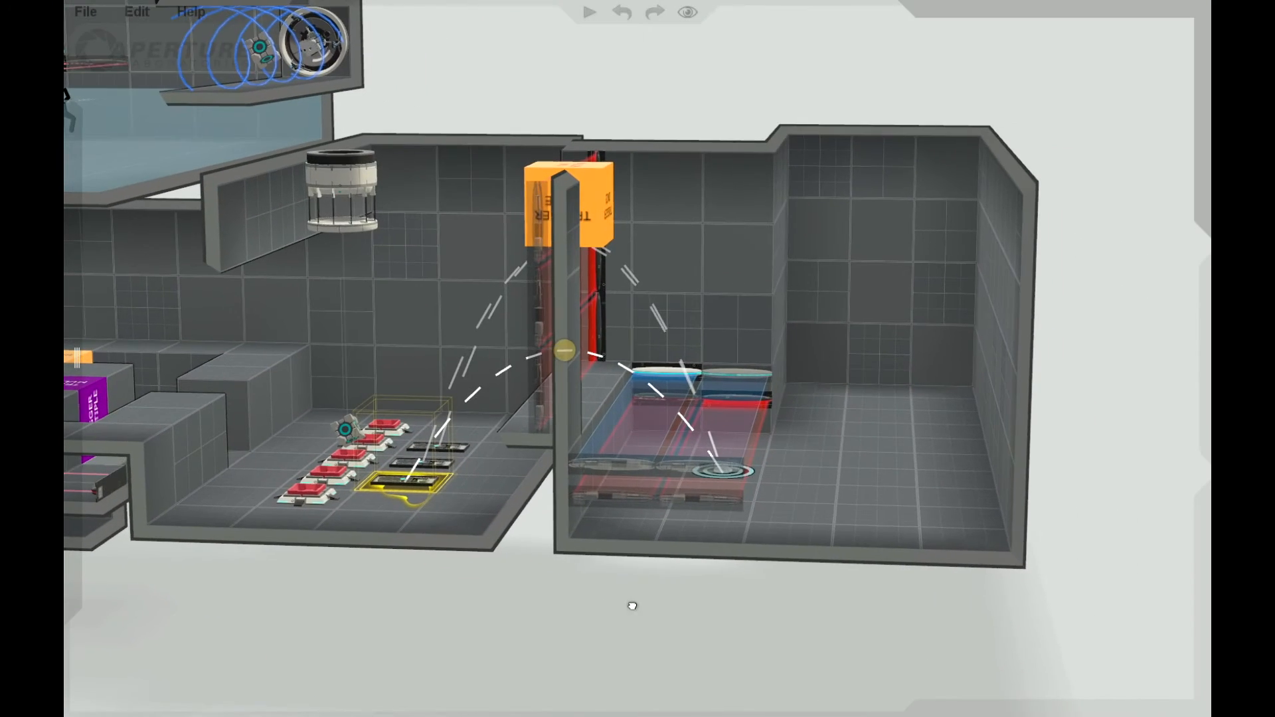
{"action": "right_click_drag", "start_coordinate": [640, 600], "coordinate": [546, 592]}
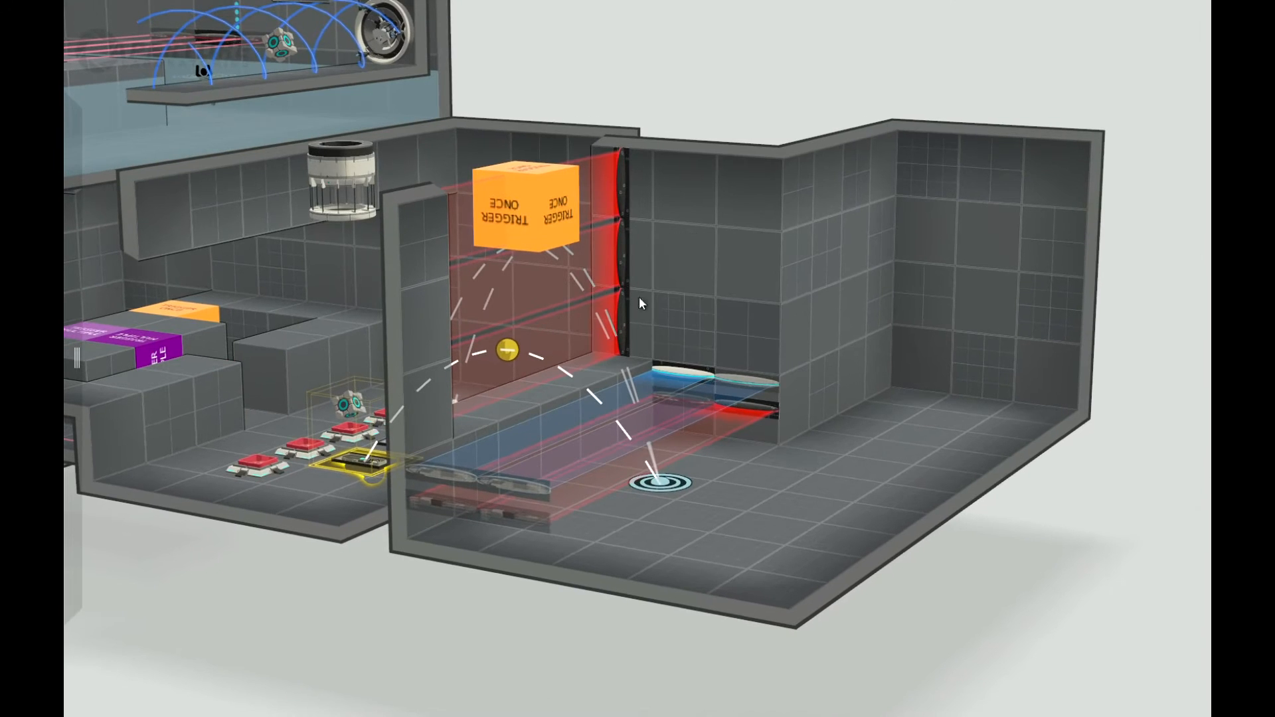
Push the entire far wall of the extension room outward by two tiles.
{"action": "right_click_drag", "start_coordinate": [1003, 593], "coordinate": [1120, 641]}
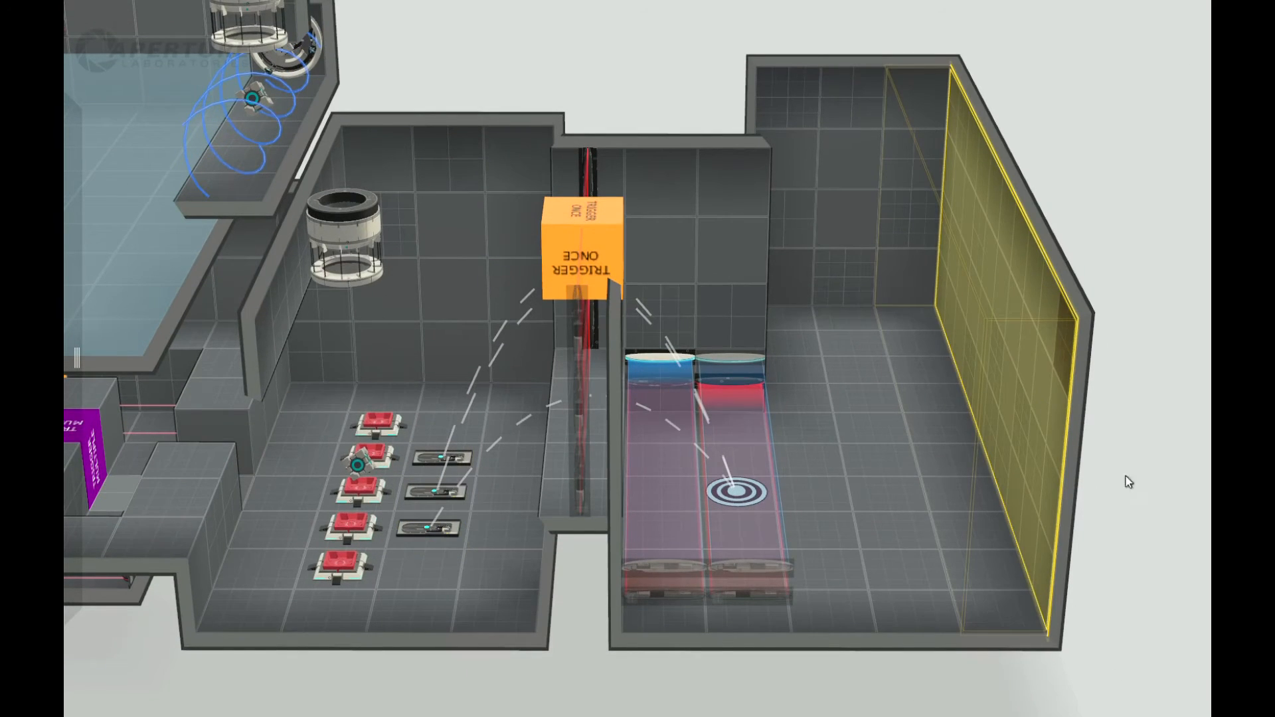
{"action": "left_click_drag", "start_coordinate": [1056, 259], "coordinate": [1180, 273]}
{"action": "middle_click_drag", "start_coordinate": [986, 696], "coordinate": [763, 683]}
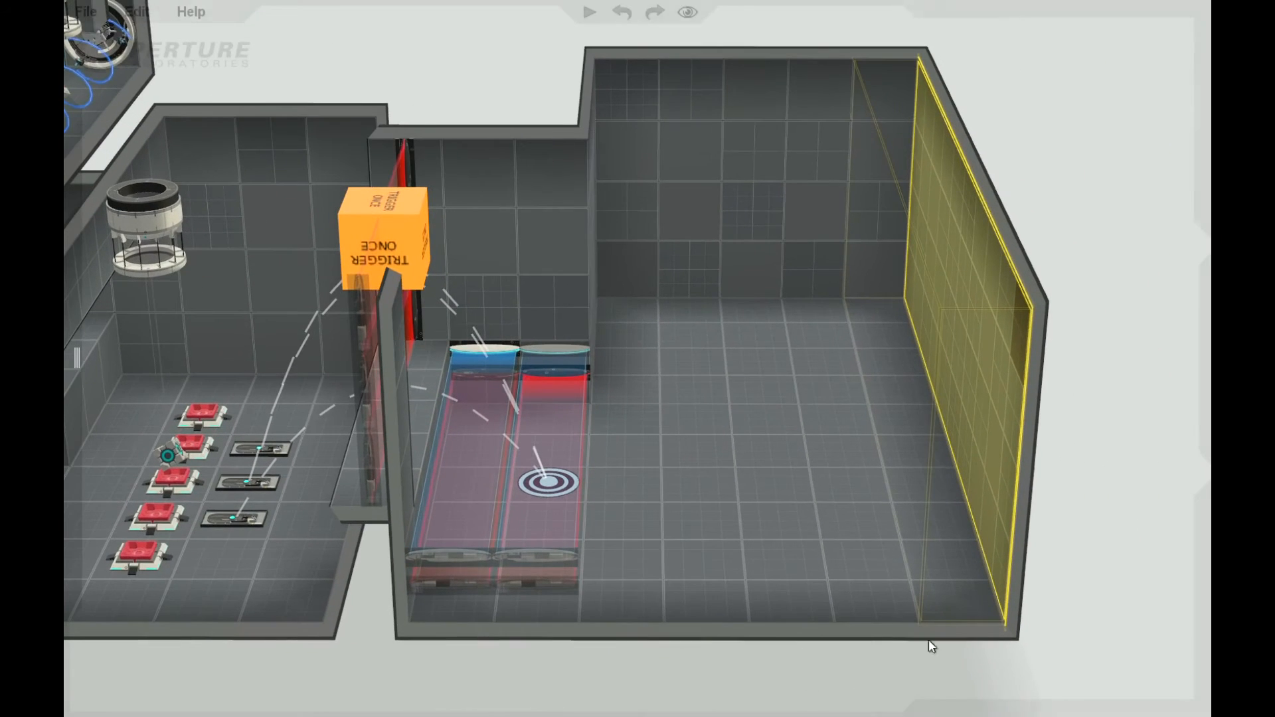
{"action": "right_click_drag", "start_coordinate": [1096, 518], "coordinate": [1058, 436]}
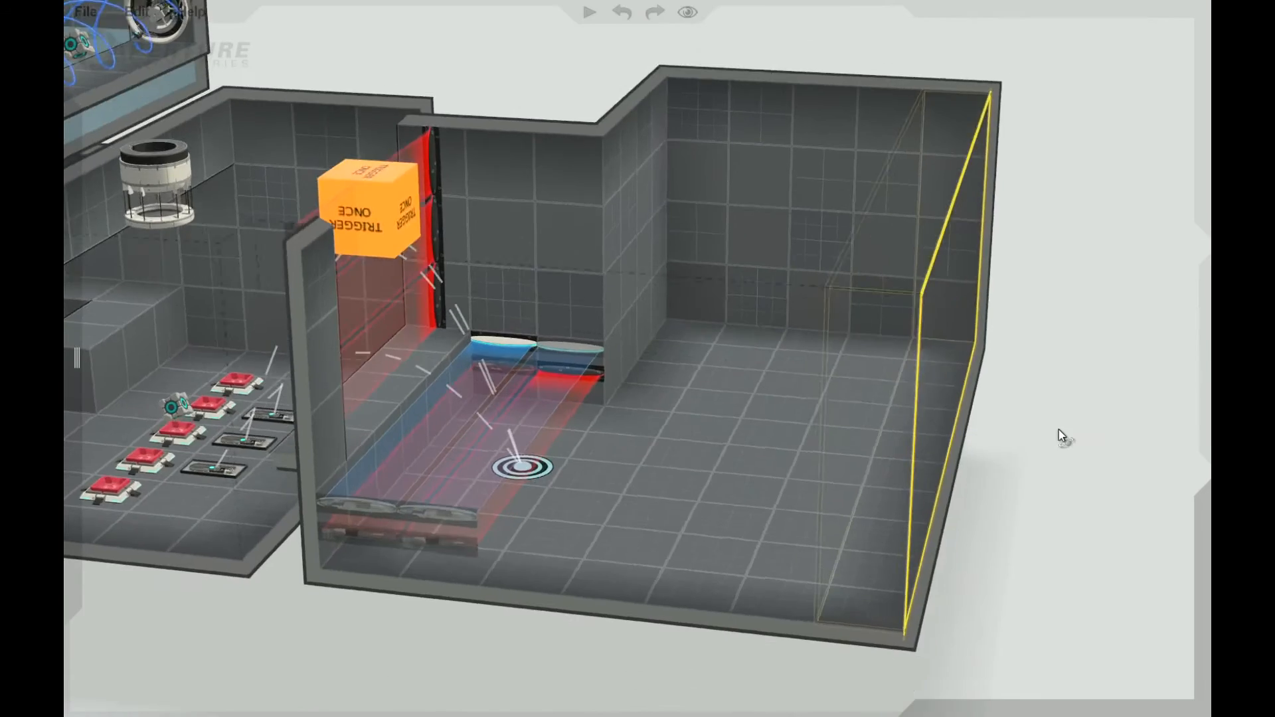
{"action": "scroll", "coordinate": [851, 587], "scroll_direction": "down", "scroll_amount": 10}
{"action": "scroll", "coordinate": [851, 587], "scroll_direction": "up", "scroll_amount": 10}
{"action": "right_click_drag", "start_coordinate": [1013, 441], "coordinate": [1035, 652]}
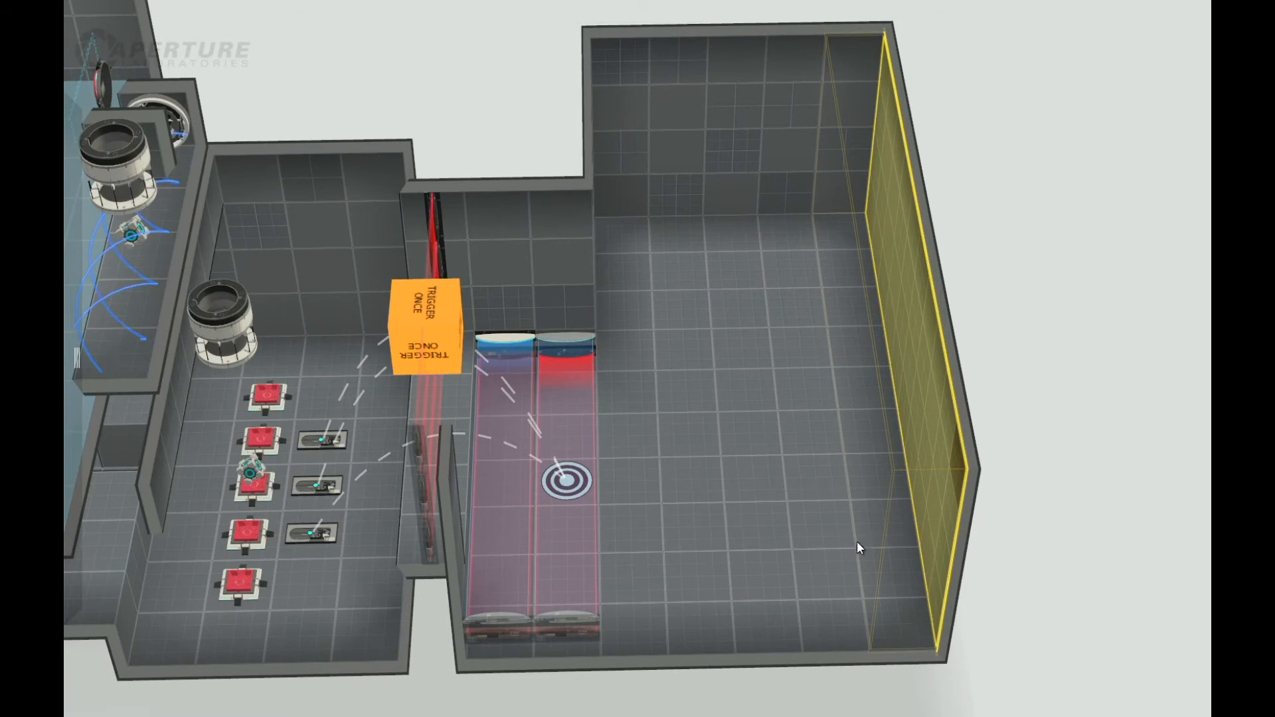
{"action": "right_click_drag", "start_coordinate": [1013, 498], "coordinate": [1054, 578]}
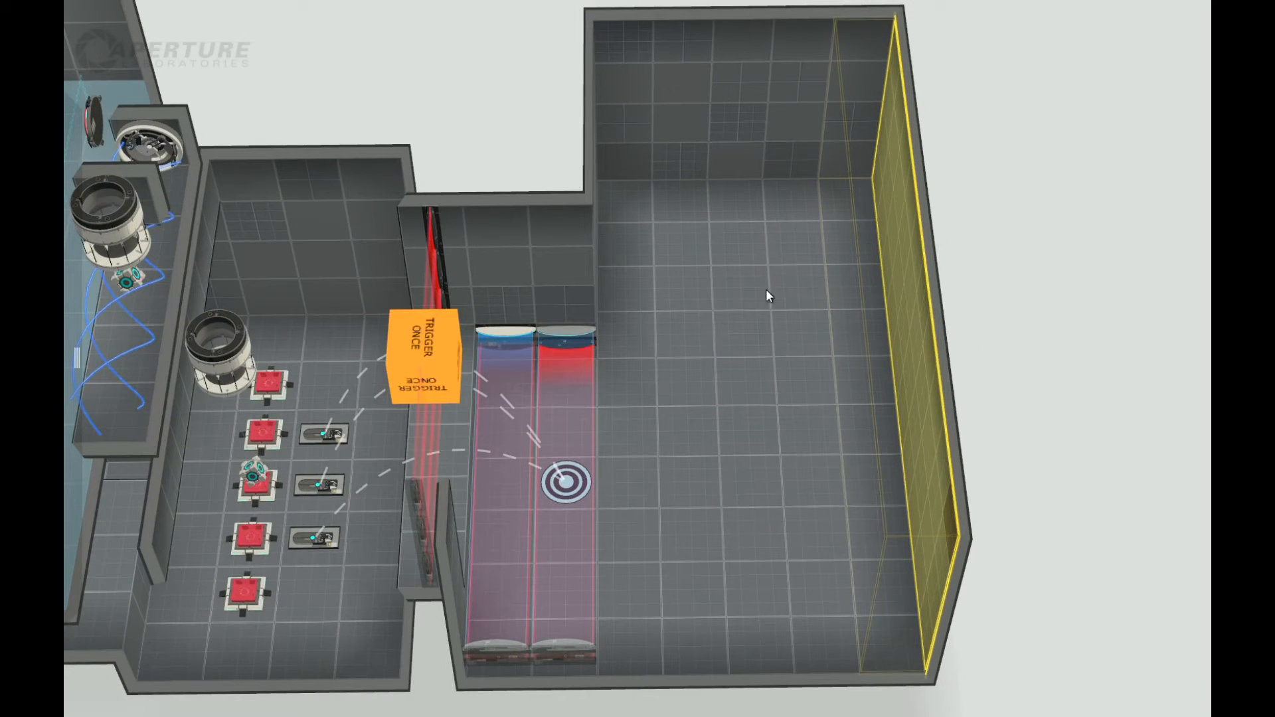
Extend the extension room by one more tile at its far wall.
{"action": "left_click", "coordinate": [745, 247]}
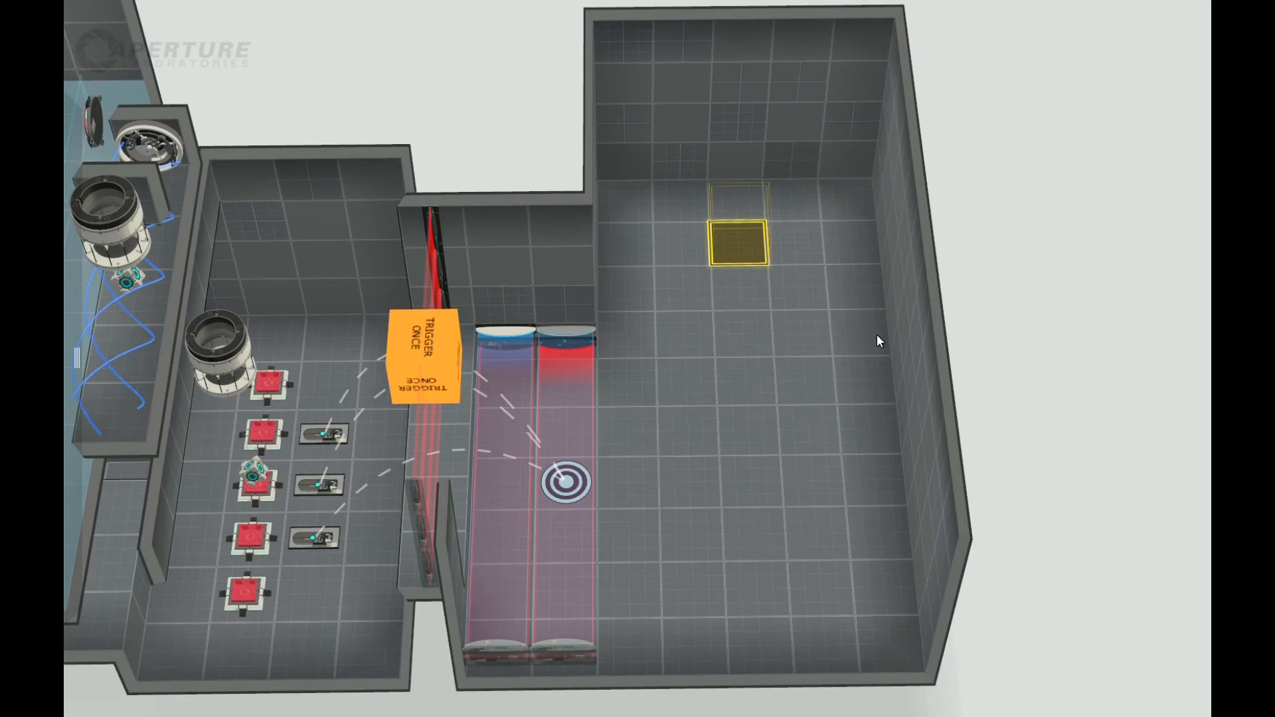
{"action": "left_click", "coordinate": [877, 335], "text": "shift"}
{"action": "right_click_drag", "start_coordinate": [1057, 346], "coordinate": [1008, 376]}
{"action": "double_click", "coordinate": [989, 368]}
{"action": "left_click_drag", "start_coordinate": [990, 368], "coordinate": [1084, 682]}
{"action": "right_click_drag", "start_coordinate": [1081, 677], "coordinate": [658, 662]}
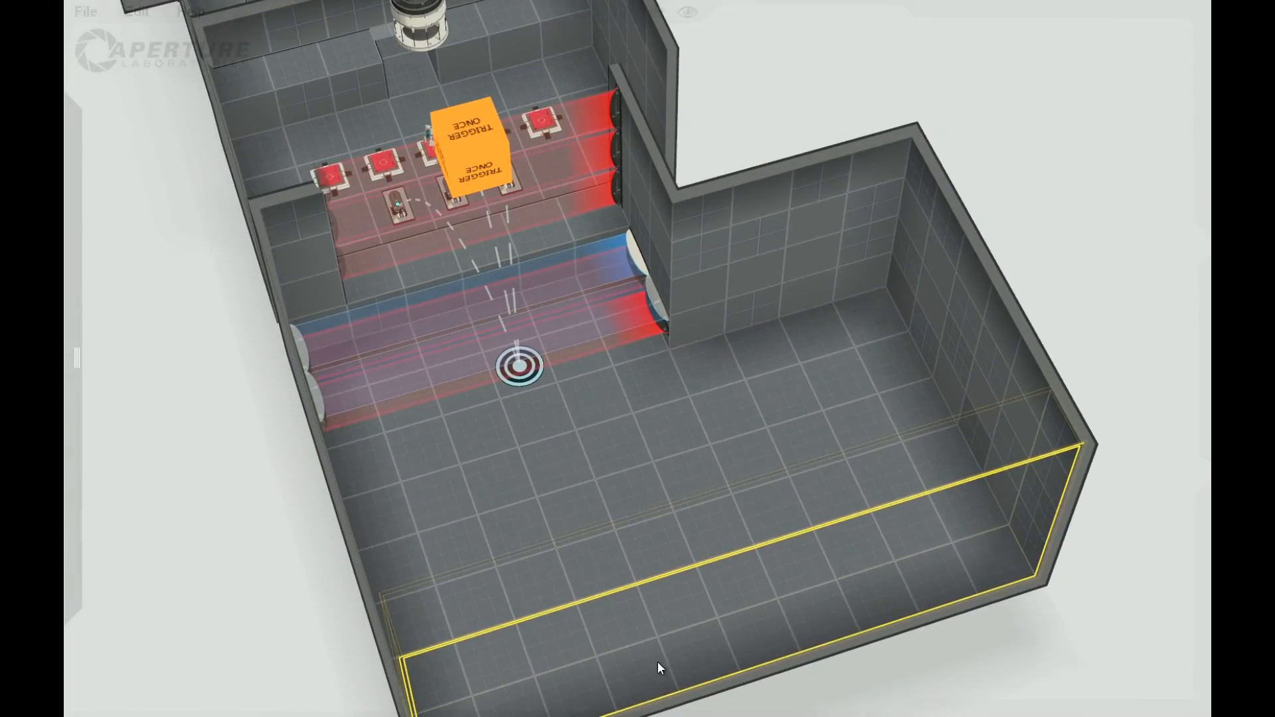
Select a four-tile-deep floor area along the far wall and lower it by one tile.
{"action": "left_click", "coordinate": [584, 672]}
{"action": "left_click", "coordinate": [536, 528]}
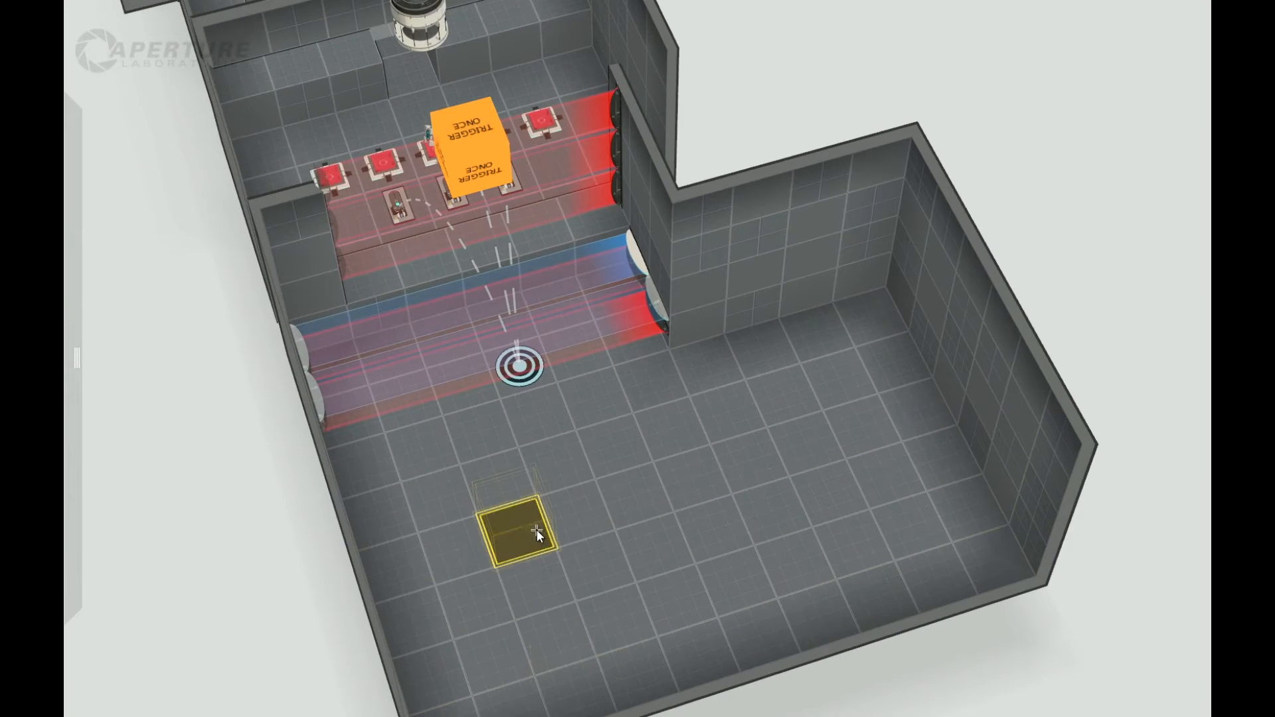
{"action": "left_click", "coordinate": [979, 532], "text": "shift"}
{"action": "right_click_drag", "start_coordinate": [979, 595], "coordinate": [1090, 601]}
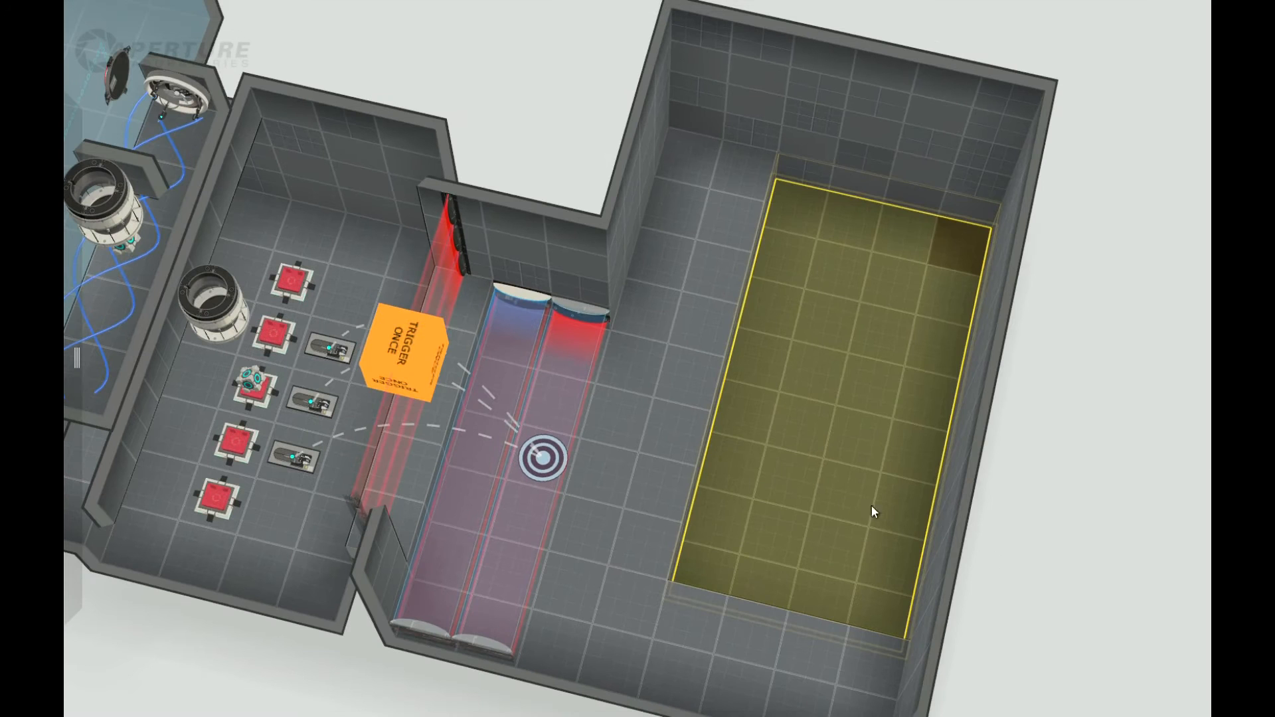
Raise a block of three by two tiles inside the sunken area by one tile, against the far wall.
{"action": "left_click", "coordinate": [903, 505]}
{"action": "left_click", "coordinate": [871, 384], "text": "shift"}
{"action": "left_click_drag", "start_coordinate": [905, 533], "coordinate": [920, 495]}
{"action": "right_click_drag", "start_coordinate": [982, 507], "coordinate": [946, 371]}
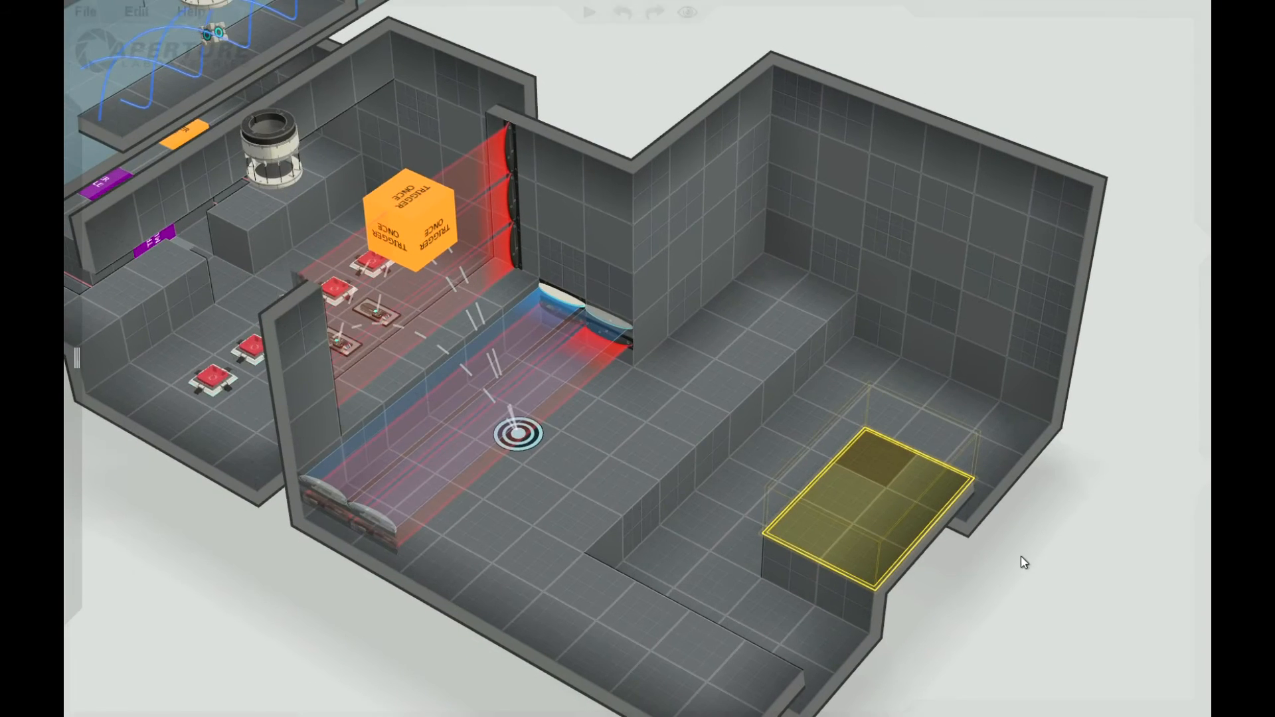
{"action": "right_click_drag", "start_coordinate": [968, 654], "coordinate": [740, 474]}
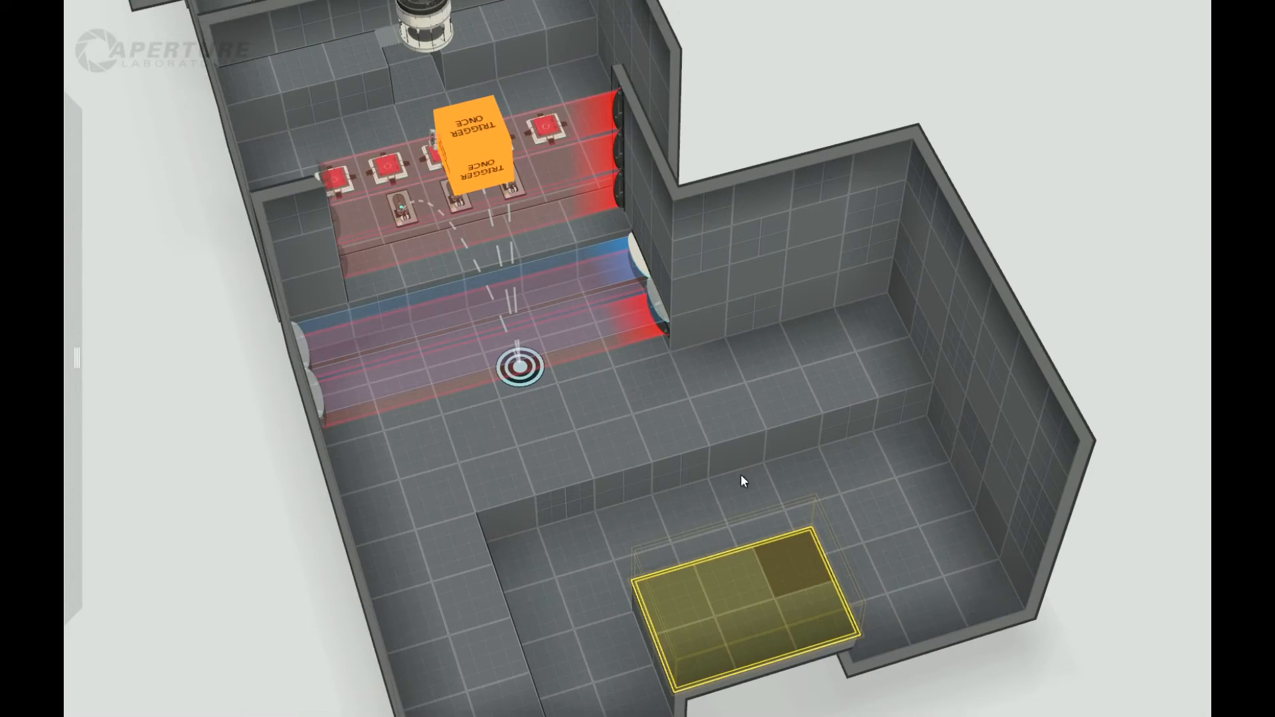
Lower the ledge row bordering the pit by one tile and enlarge the raised block to four by three tiles.
{"action": "left_click", "coordinate": [712, 433]}
{"action": "left_click", "coordinate": [496, 473]}
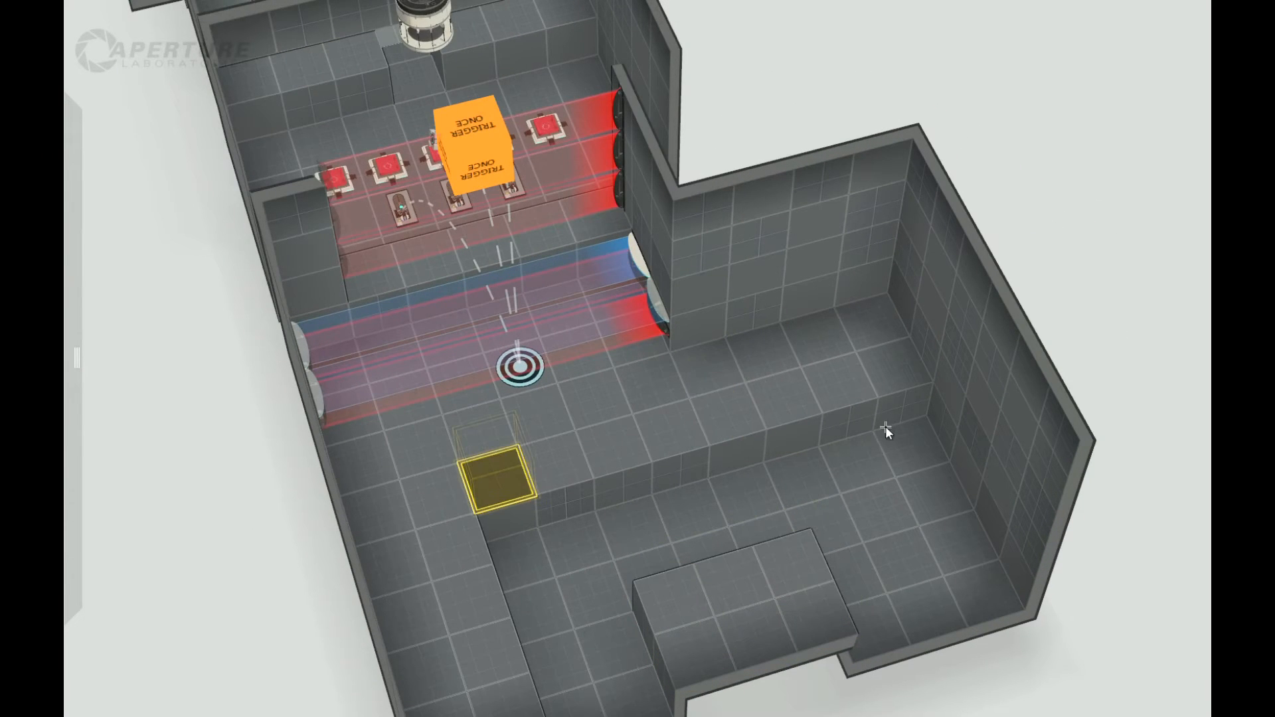
{"action": "left_click", "coordinate": [906, 379], "text": "shift"}
{"action": "left_click_drag", "start_coordinate": [770, 424], "coordinate": [775, 481]}
{"action": "right_click_drag", "start_coordinate": [977, 684], "coordinate": [807, 587]}
{"action": "left_click_drag", "start_coordinate": [691, 562], "coordinate": [937, 602]}
{"action": "right_click_drag", "start_coordinate": [968, 643], "coordinate": [885, 561]}
Place an aerial faith plate on the ledge near the corner beside the fizzlers and aim its target at the middle of the raised block.
{"action": "mouse_move", "coordinate": [69, 293]}
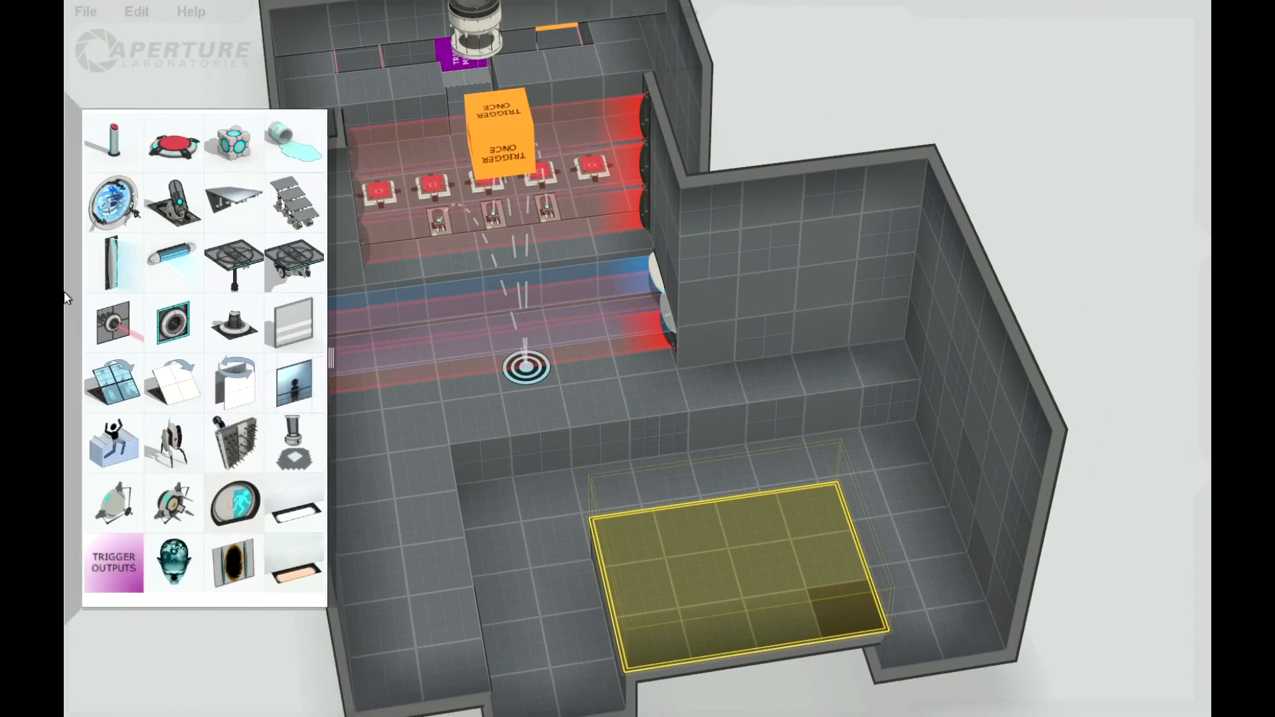
{"action": "left_click_drag", "start_coordinate": [520, 366], "coordinate": [815, 507]}
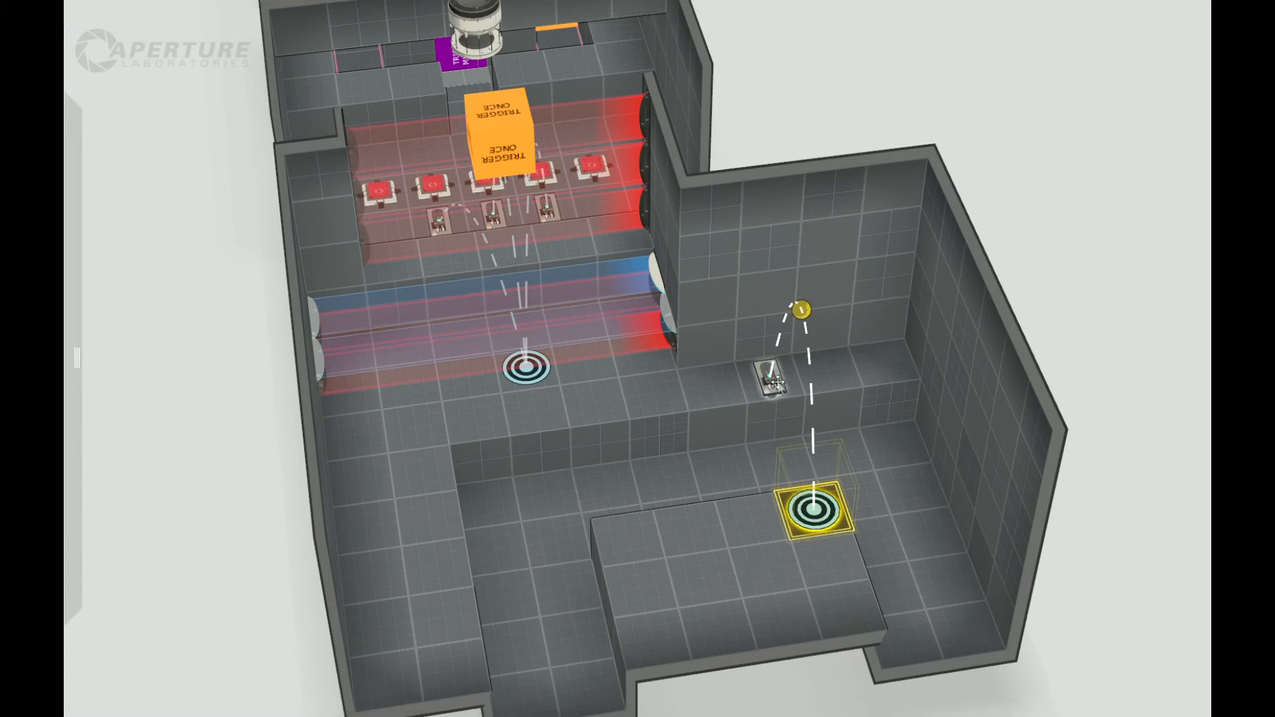
{"action": "left_click_drag", "start_coordinate": [777, 383], "coordinate": [717, 388]}
{"action": "left_click_drag", "start_coordinate": [815, 508], "coordinate": [769, 551]}
Lower the block's column facing the side ledge by one tile and raise the pit strip beside that ledge to floor level.
{"action": "left_click_drag", "start_coordinate": [634, 536], "coordinate": [657, 707]}
{"action": "left_click_drag", "start_coordinate": [498, 501], "coordinate": [541, 714]}
{"action": "scroll", "coordinate": [549, 677], "scroll_direction": "down", "scroll_amount": 2}
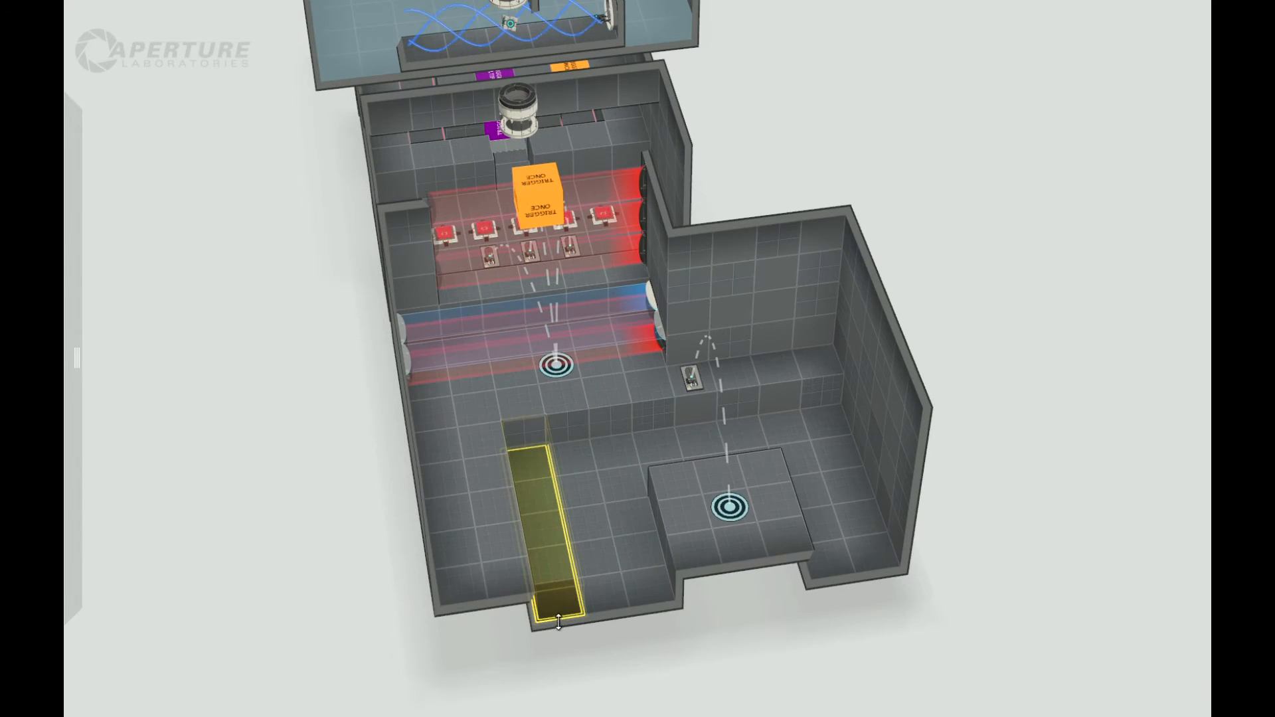
{"action": "right_click_drag", "start_coordinate": [710, 648], "coordinate": [845, 678]}
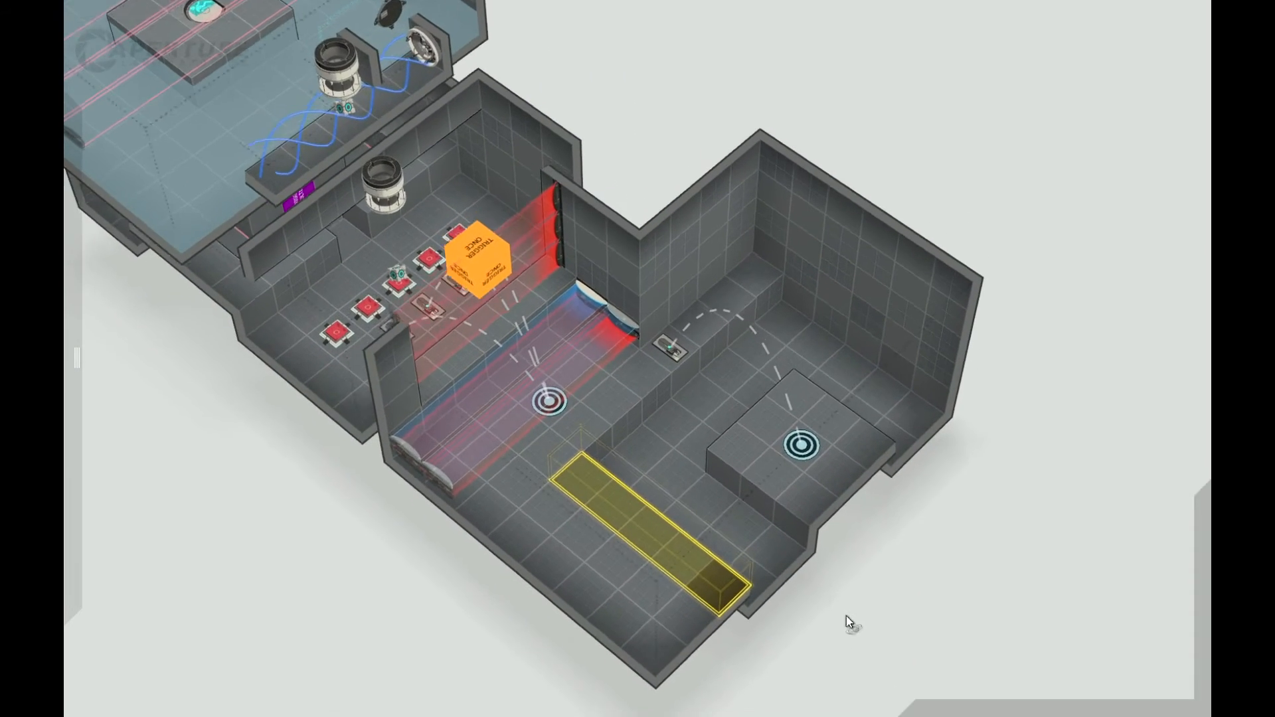
{"action": "scroll", "coordinate": [676, 328], "scroll_direction": "up", "scroll_amount": 3}
{"action": "scroll", "coordinate": [676, 328], "scroll_direction": "down", "scroll_amount": 3}
{"action": "right_click_drag", "start_coordinate": [865, 588], "coordinate": [784, 549]}
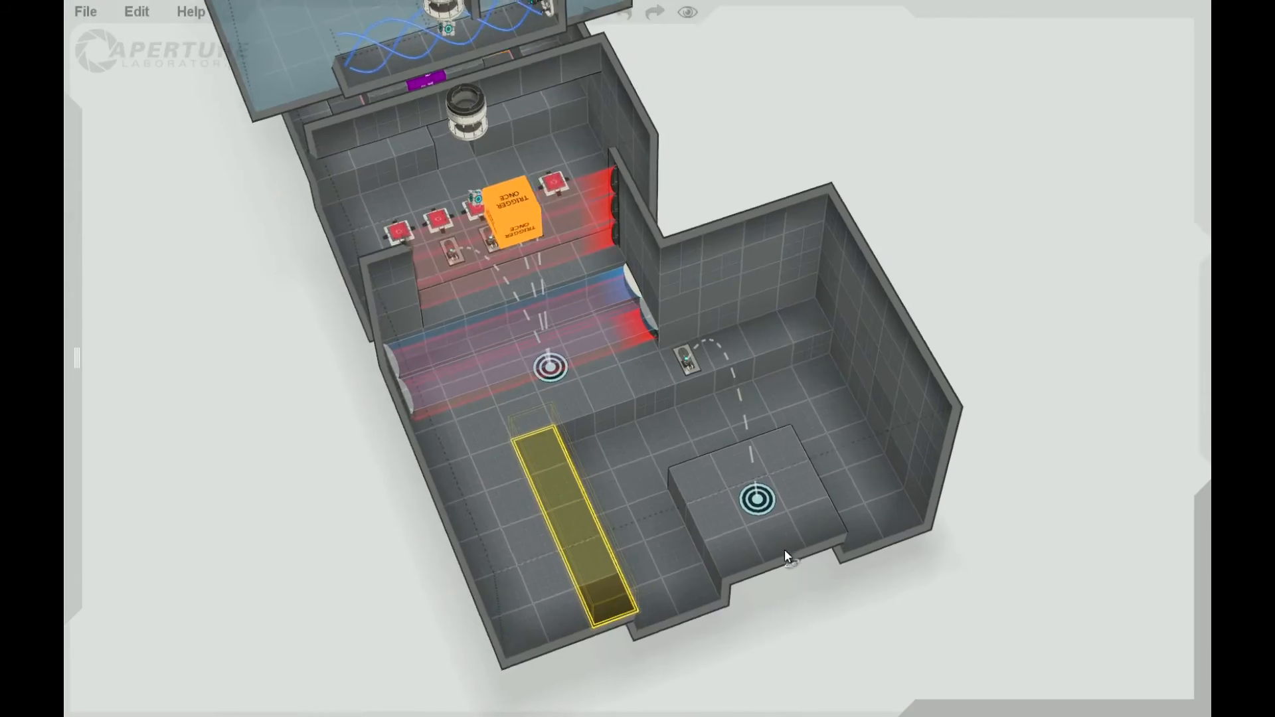
{"action": "right_click_drag", "start_coordinate": [623, 616], "coordinate": [735, 647]}
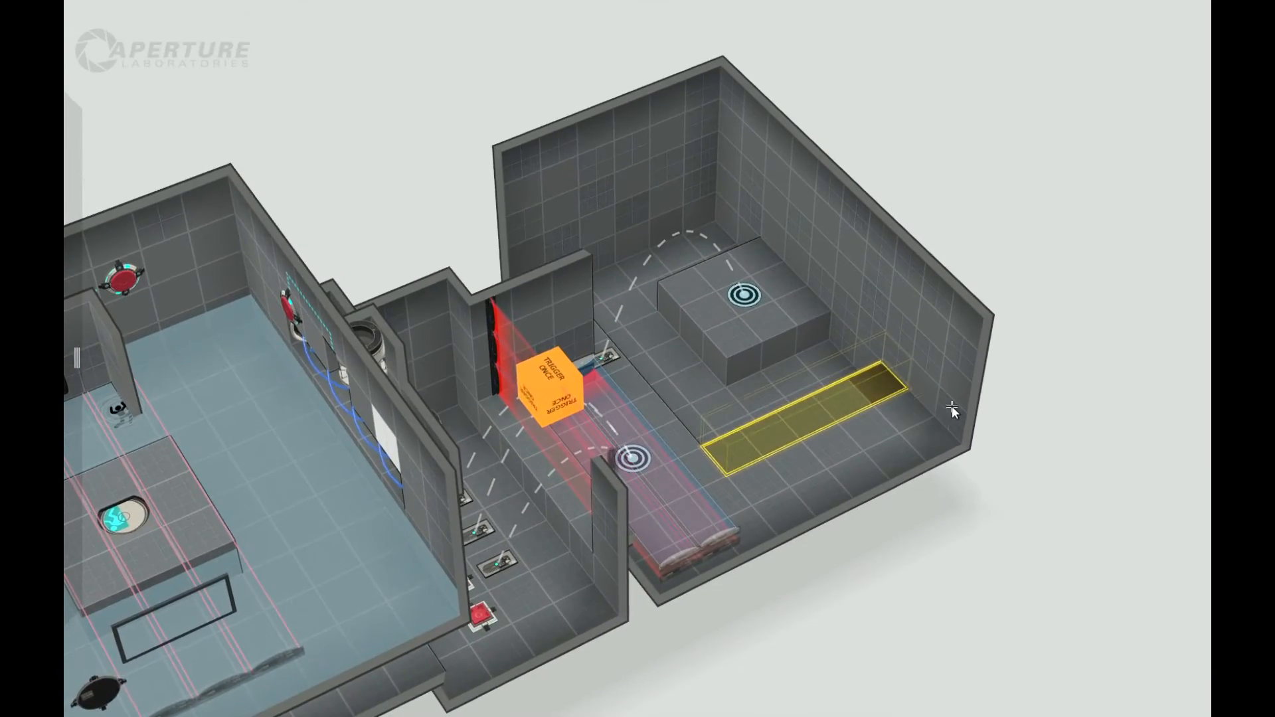
Carve a one-tile-wide niche into the end wall beside the floor strip and place a round exit door at its opening.
{"action": "left_click", "coordinate": [952, 407]}
{"action": "right_click_drag", "start_coordinate": [952, 406], "coordinate": [953, 469]}
{"action": "left_click_drag", "start_coordinate": [948, 460], "coordinate": [1010, 467]}
{"action": "right_click_drag", "start_coordinate": [976, 564], "coordinate": [903, 543]}
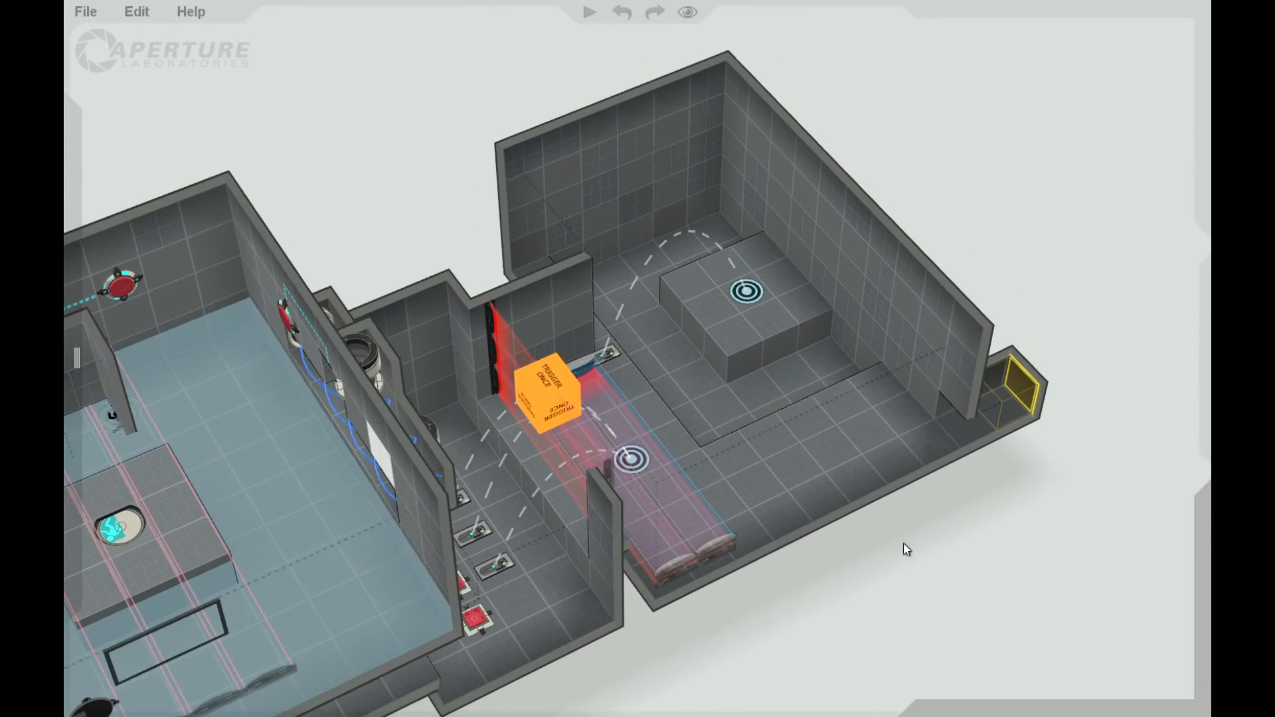
{"action": "left_click_drag", "start_coordinate": [138, 523], "coordinate": [962, 433]}
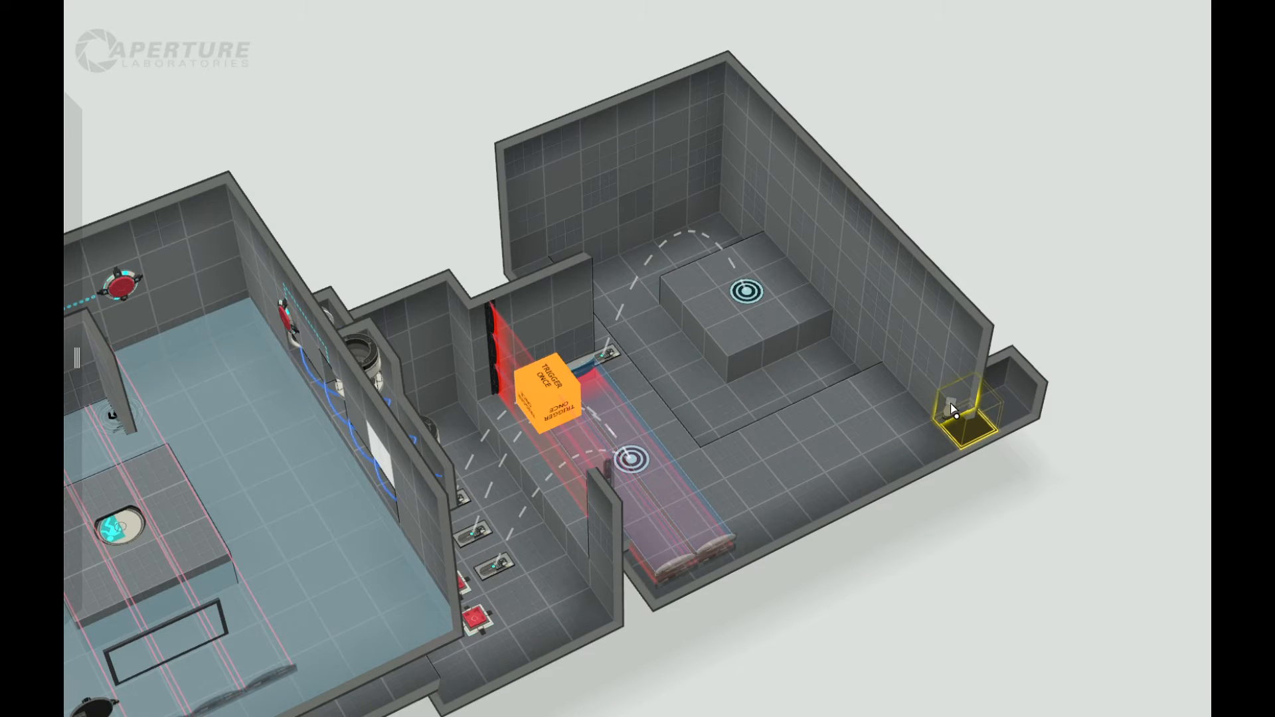
{"action": "right_click_drag", "start_coordinate": [942, 572], "coordinate": [974, 576]}
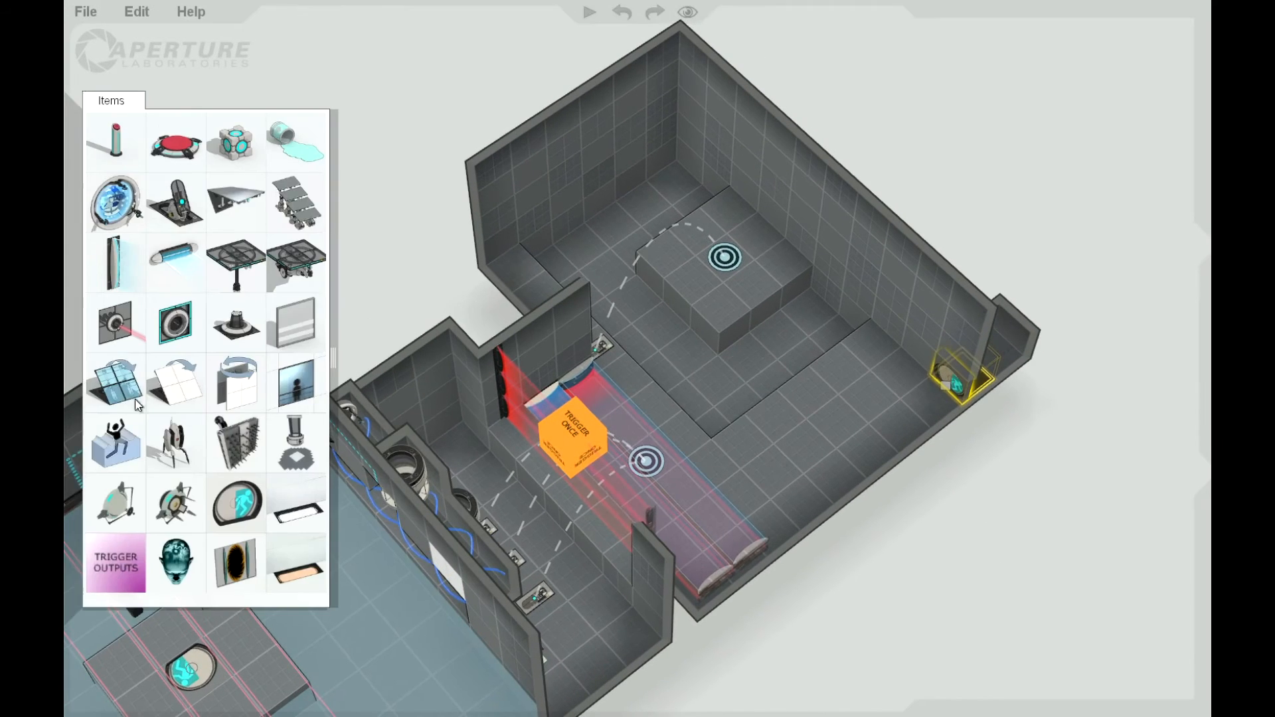
Place a floor button in front of the new exit door and set its button type to Cube.
{"action": "left_click_drag", "start_coordinate": [183, 152], "coordinate": [888, 378]}
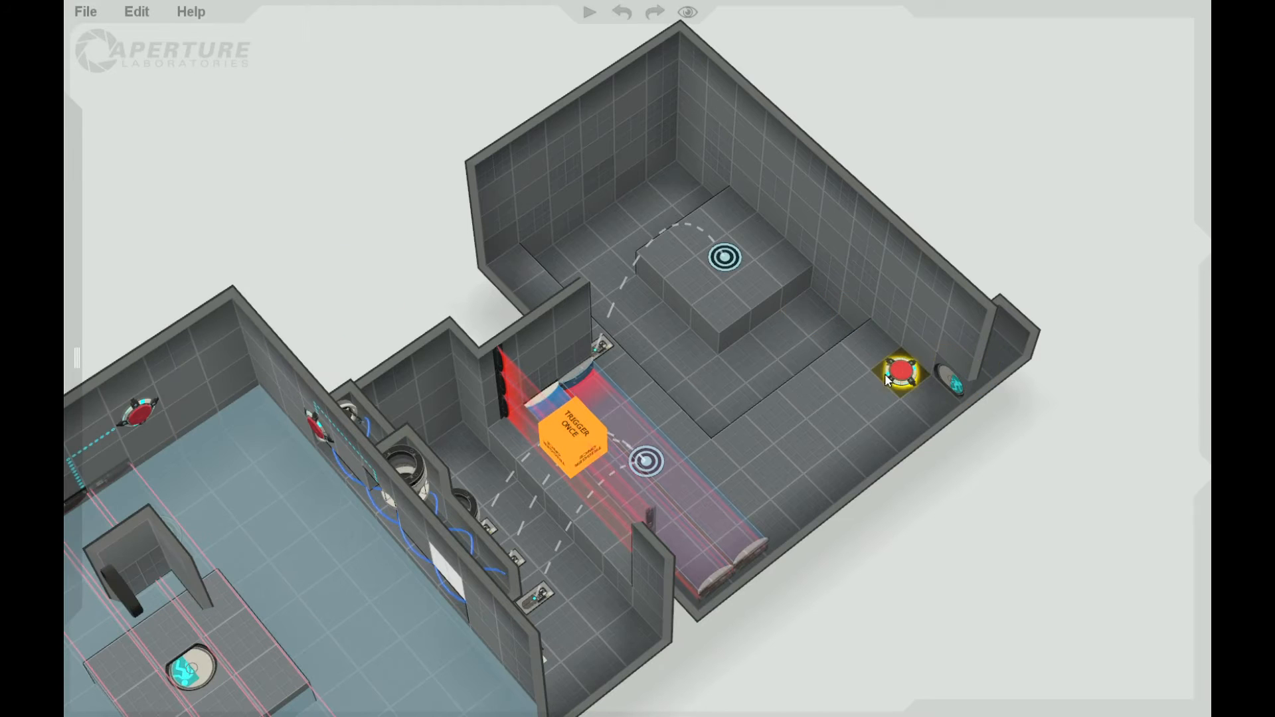
{"action": "right_click", "coordinate": [904, 377]}
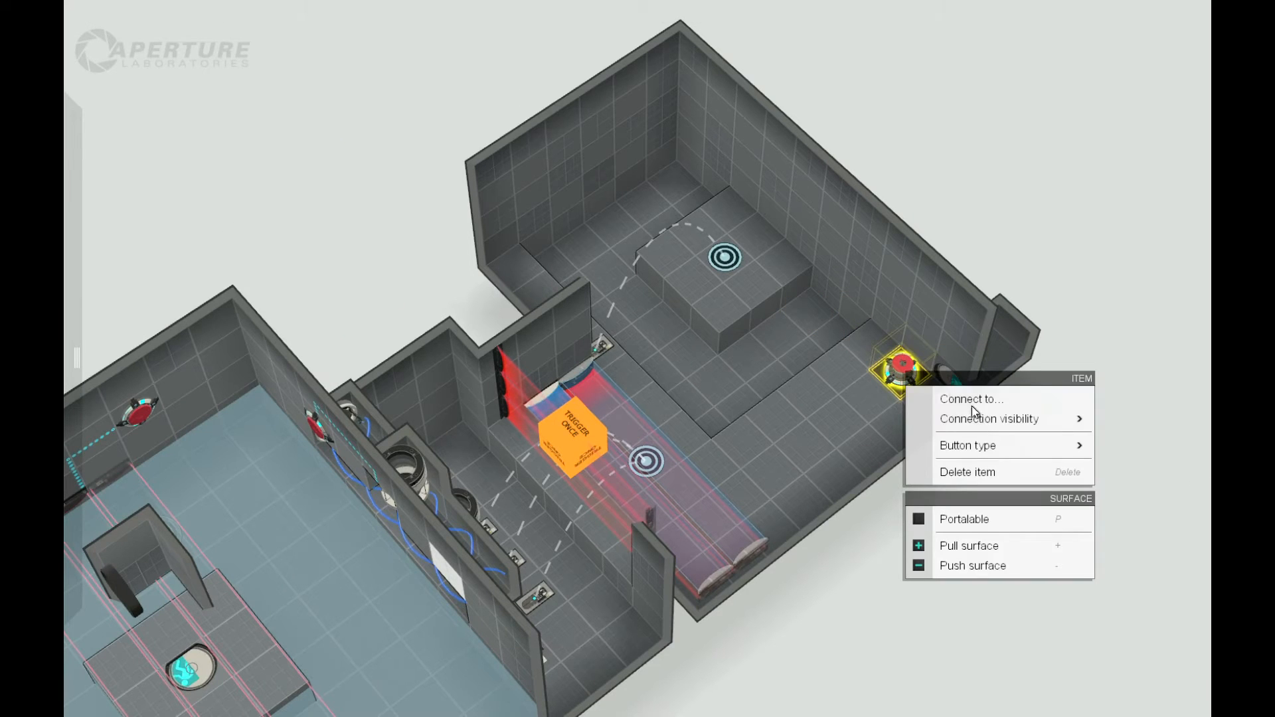
{"action": "mouse_move", "coordinate": [1032, 446]}
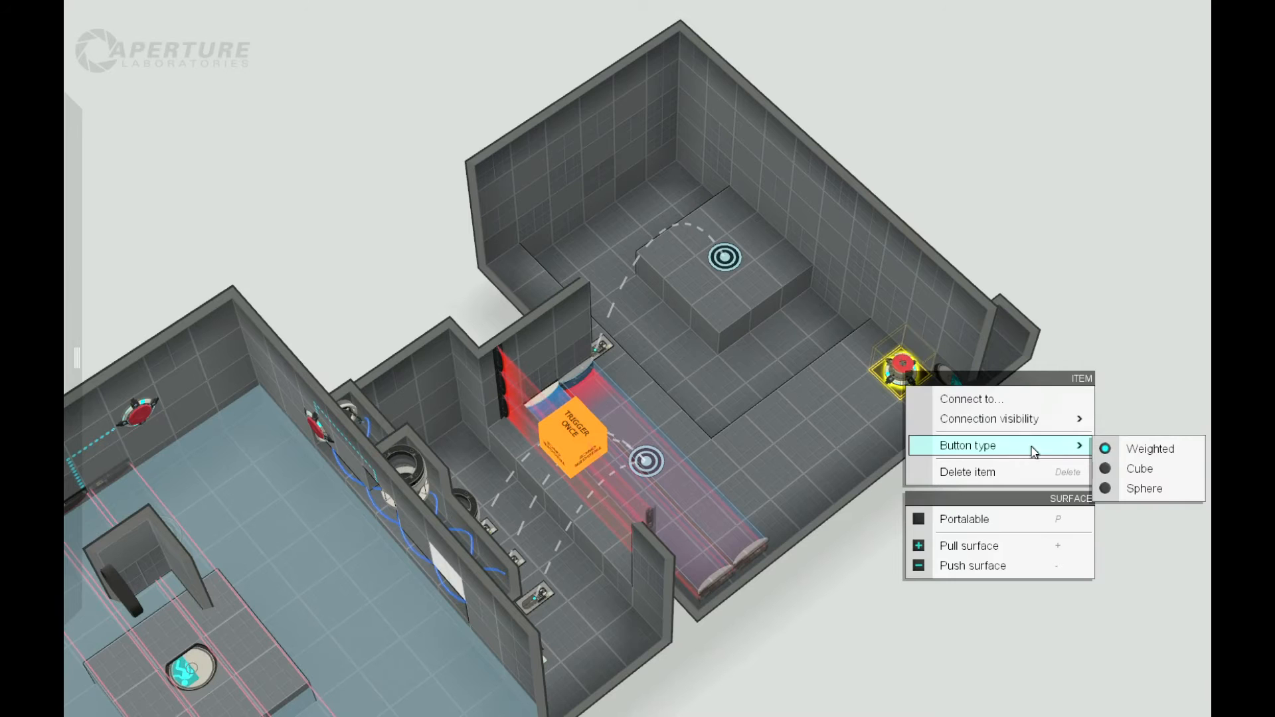
{"action": "left_click", "coordinate": [1111, 469]}
{"action": "right_click_drag", "start_coordinate": [965, 626], "coordinate": [830, 618]}
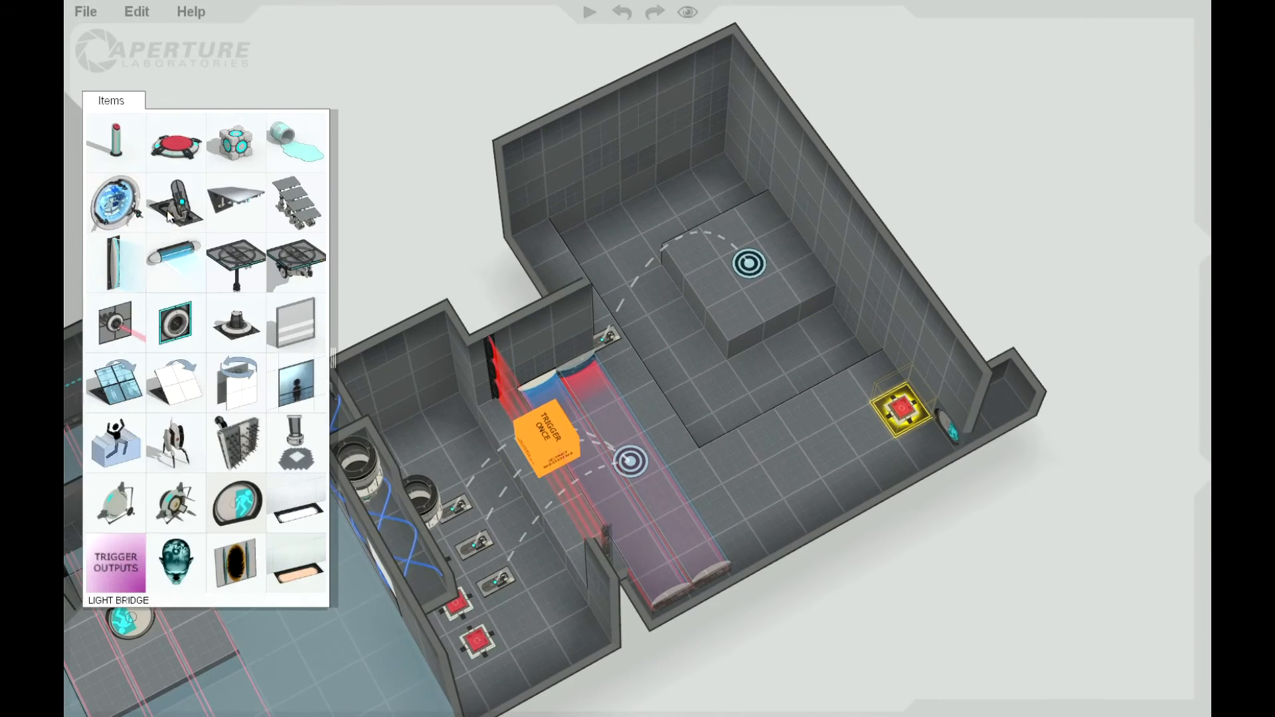
Place a cube with its dropper on the raised block, plus an aerial faith plate aimed at the floor beside the cube button.
{"action": "left_click_drag", "start_coordinate": [230, 144], "coordinate": [714, 280]}
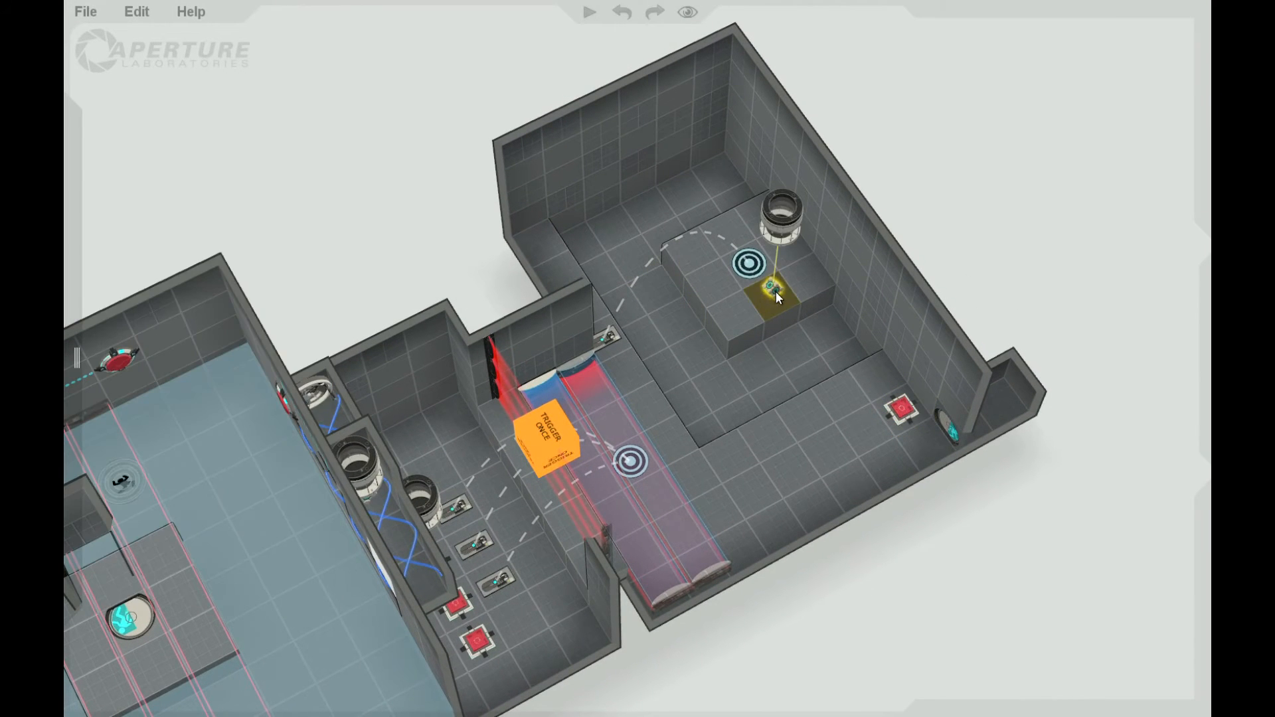
{"action": "left_click", "coordinate": [786, 290]}
{"action": "mouse_move", "coordinate": [66, 139]}
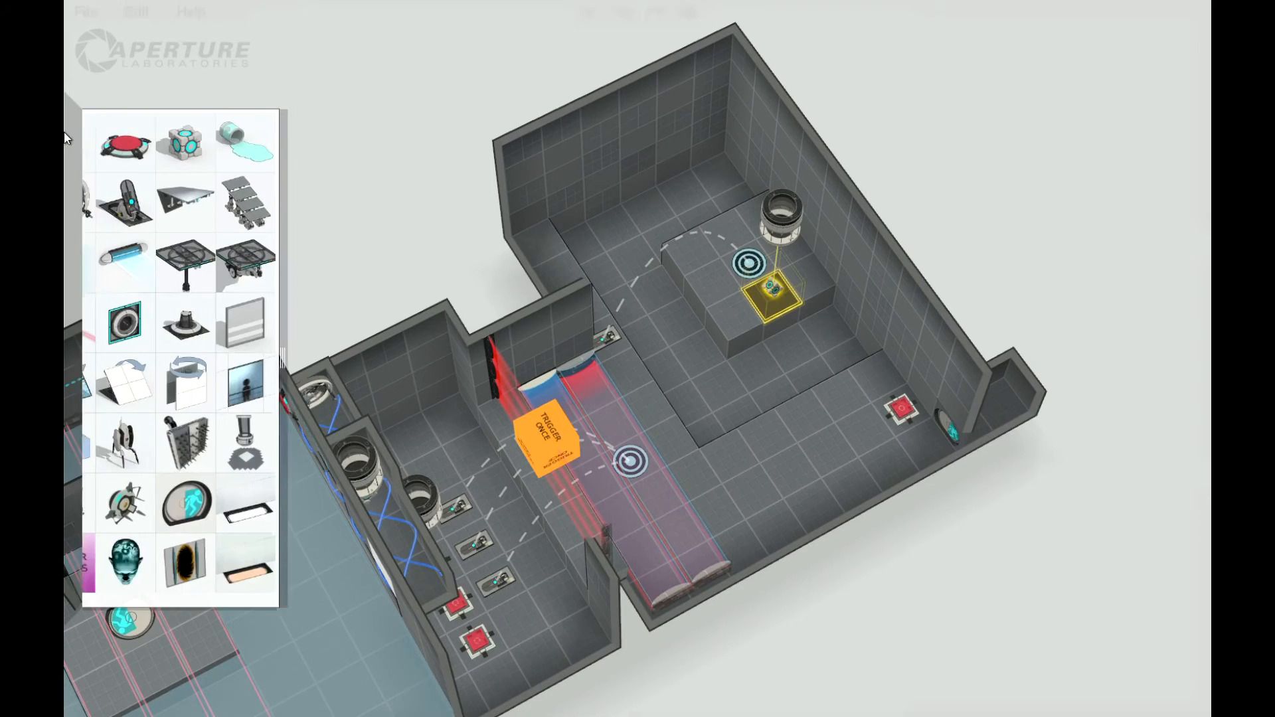
{"action": "left_click_drag", "start_coordinate": [177, 206], "coordinate": [865, 425]}
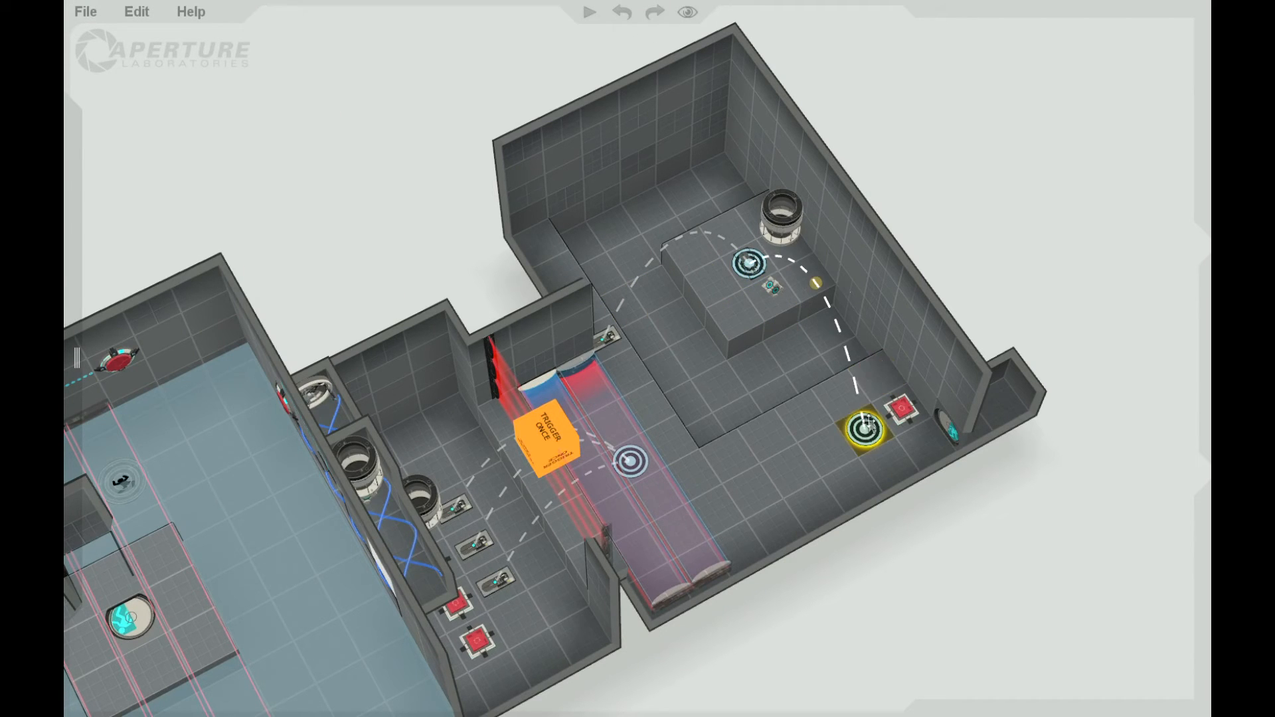
Move the ledge faith plate's target to the block's corner tile, clear of the block's own faith plate.
{"action": "left_click", "coordinate": [599, 340]}
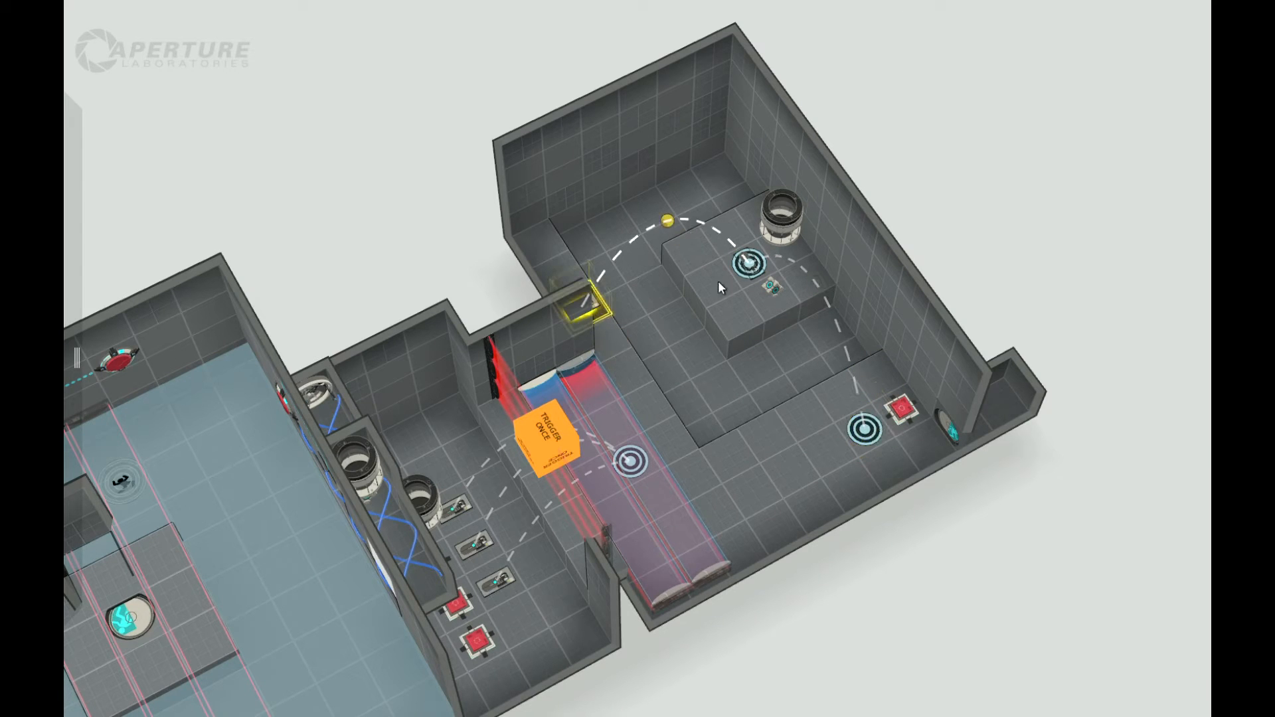
{"action": "left_click_drag", "start_coordinate": [752, 266], "coordinate": [721, 236]}
{"action": "left_click_drag", "start_coordinate": [911, 638], "coordinate": [844, 560]}
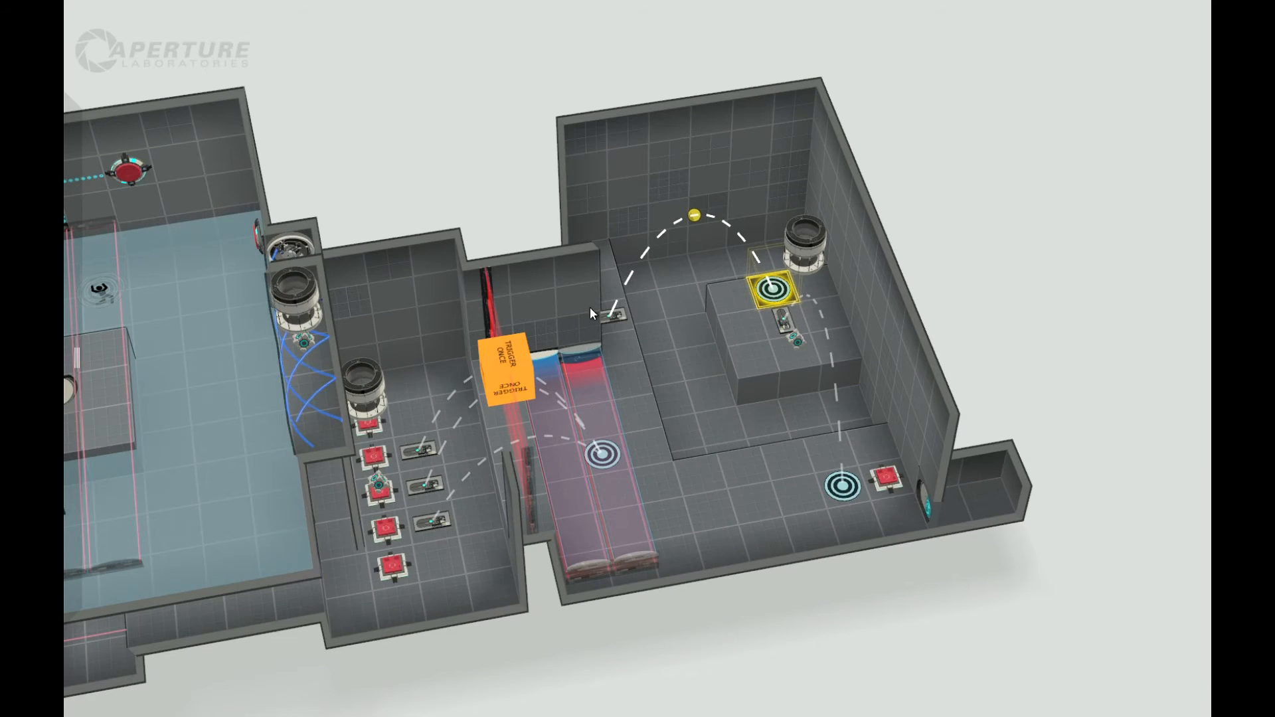
{"action": "left_click_drag", "start_coordinate": [696, 641], "coordinate": [640, 538]}
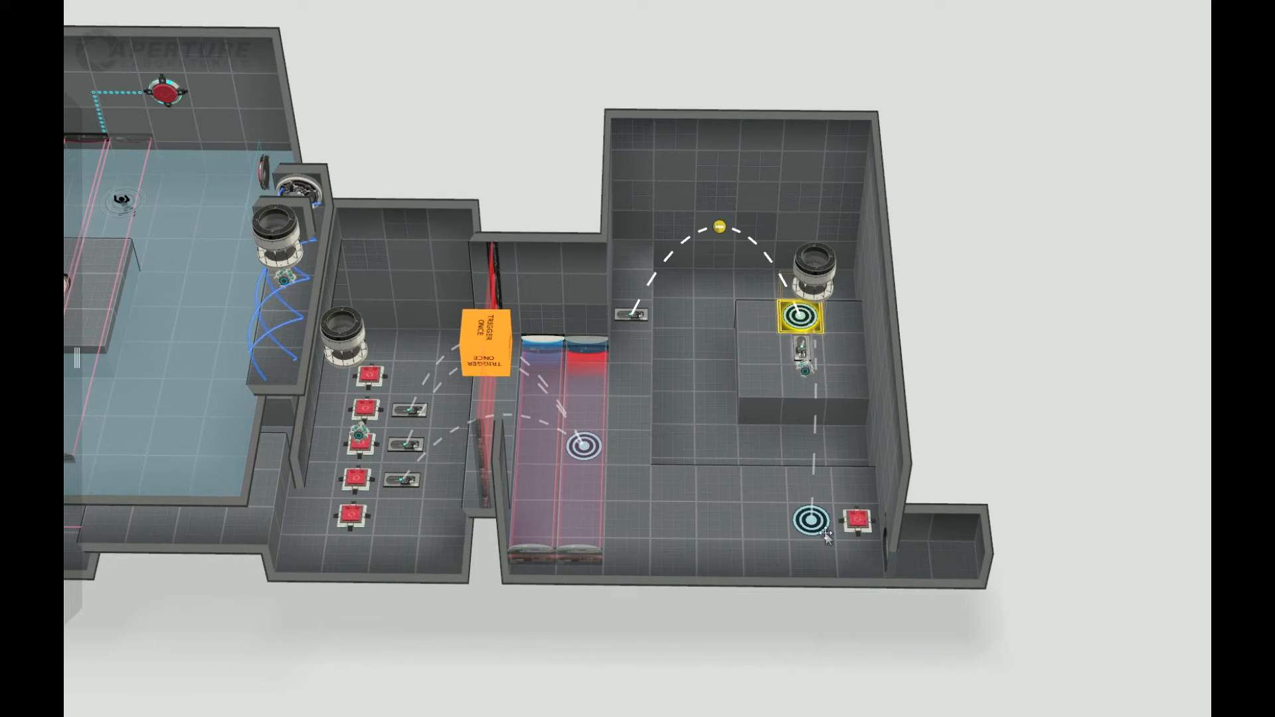
Fill the sunken area around the raised block with goo.
{"action": "right_click_drag", "start_coordinate": [870, 537], "coordinate": [560, 435]}
{"action": "right_click_drag", "start_coordinate": [785, 628], "coordinate": [751, 508]}
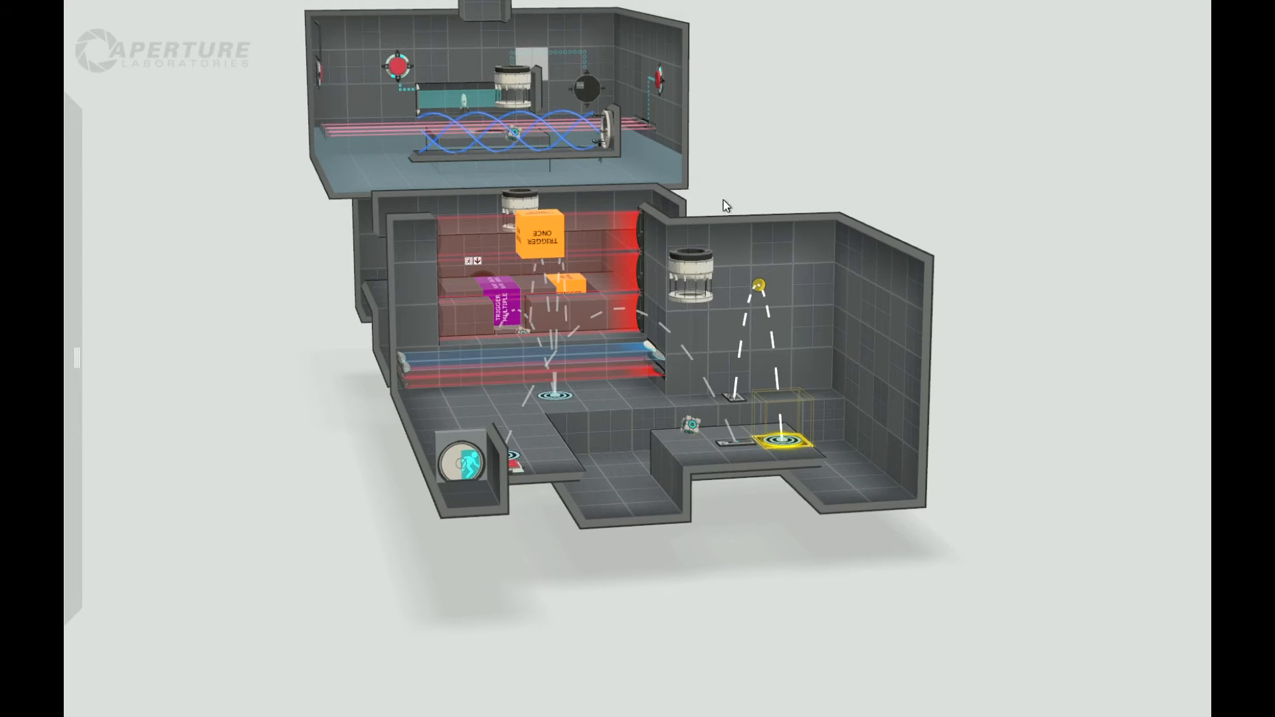
{"action": "right_click_drag", "start_coordinate": [630, 536], "coordinate": [672, 151]}
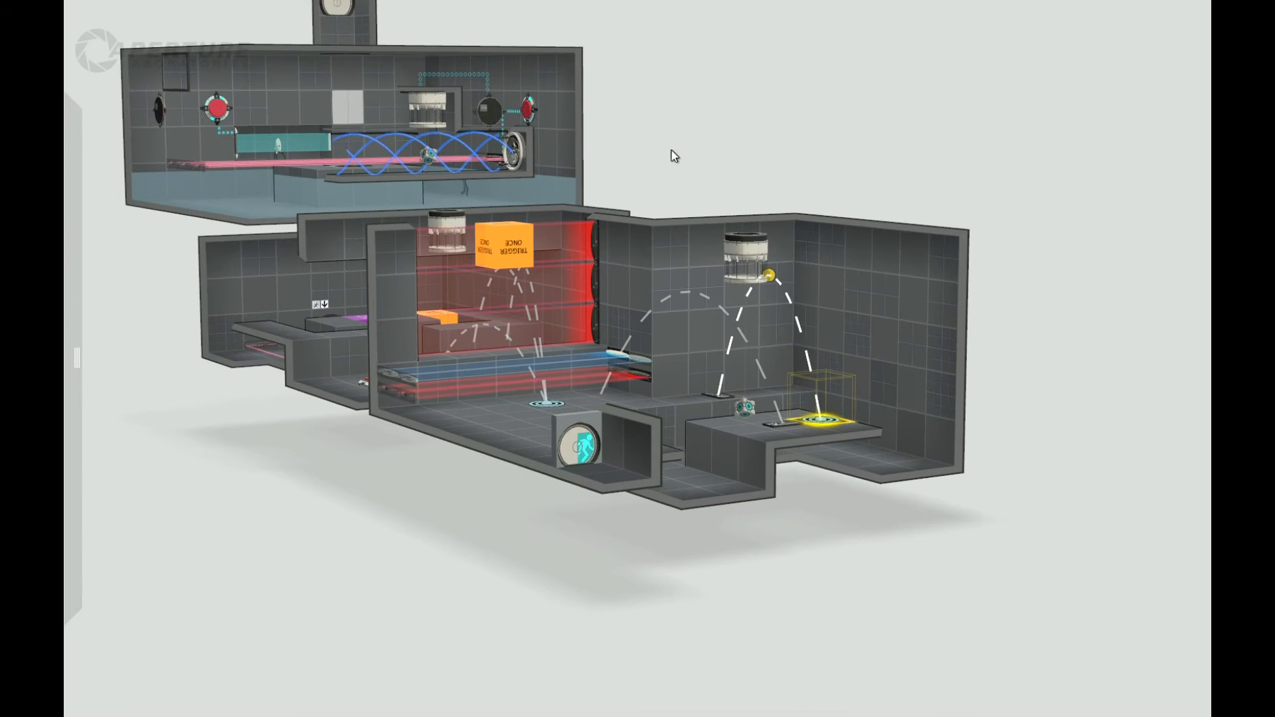
{"action": "right_click_drag", "start_coordinate": [935, 600], "coordinate": [955, 538]}
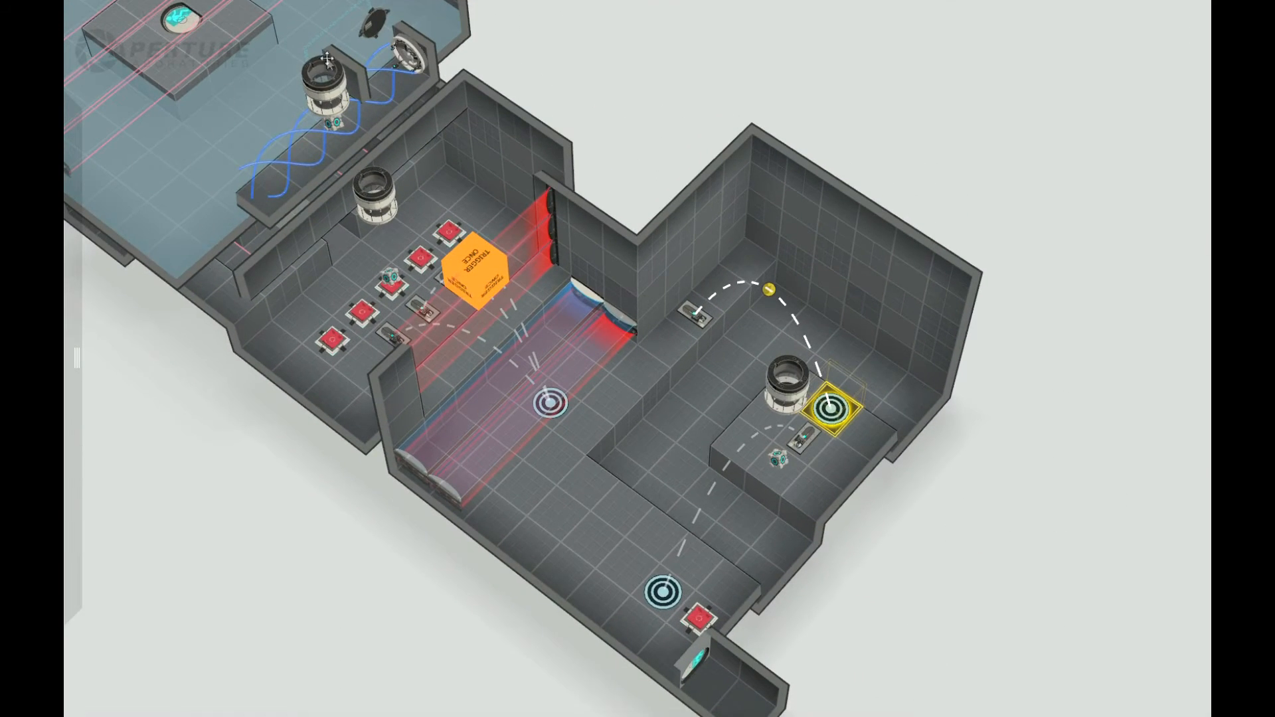
{"action": "mouse_move", "coordinate": [83, 307]}
{"action": "left_click_drag", "start_coordinate": [117, 443], "coordinate": [684, 469]}
Extend the room by two tiles by pulling out the whole wall beyond the goo pit.
{"action": "right_click_drag", "start_coordinate": [923, 589], "coordinate": [893, 380]}
{"action": "scroll", "coordinate": [898, 515], "scroll_direction": "up", "scroll_amount": 3}
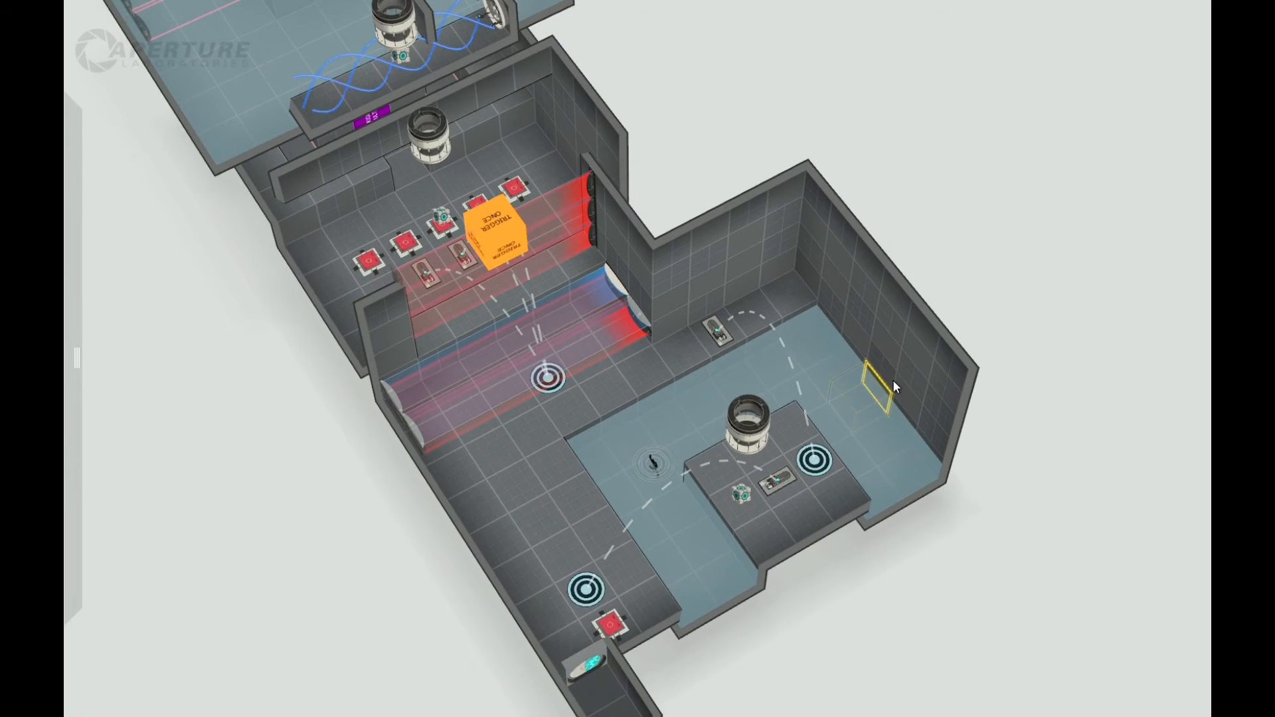
{"action": "double_click", "coordinate": [903, 338]}
{"action": "left_click", "coordinate": [855, 320]}
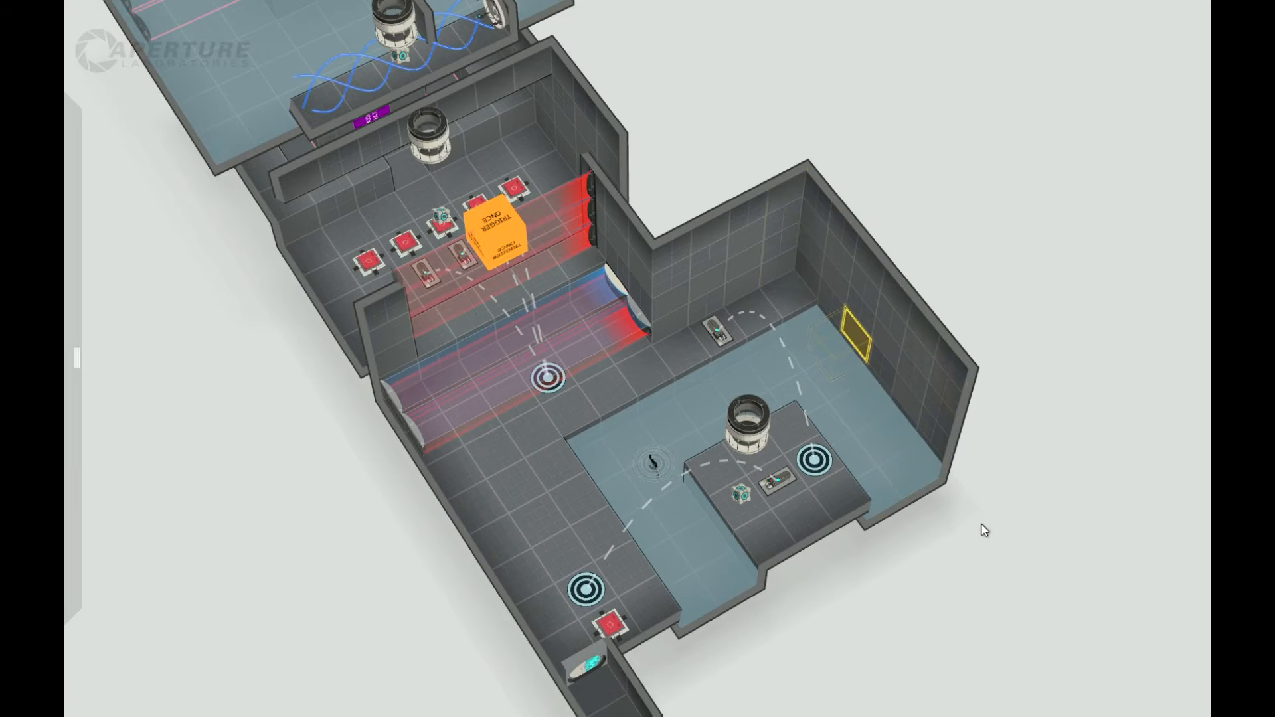
{"action": "right_click_drag", "start_coordinate": [984, 530], "coordinate": [770, 259]}
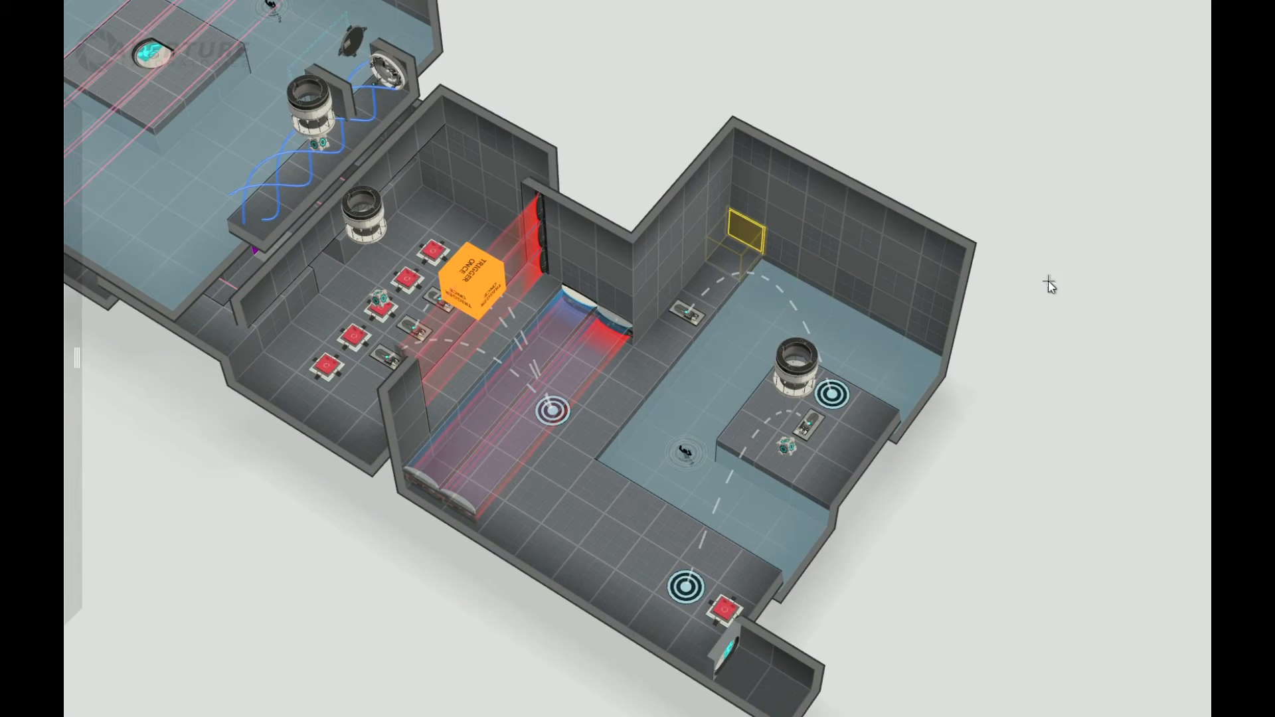
{"action": "double_click", "coordinate": [901, 233]}
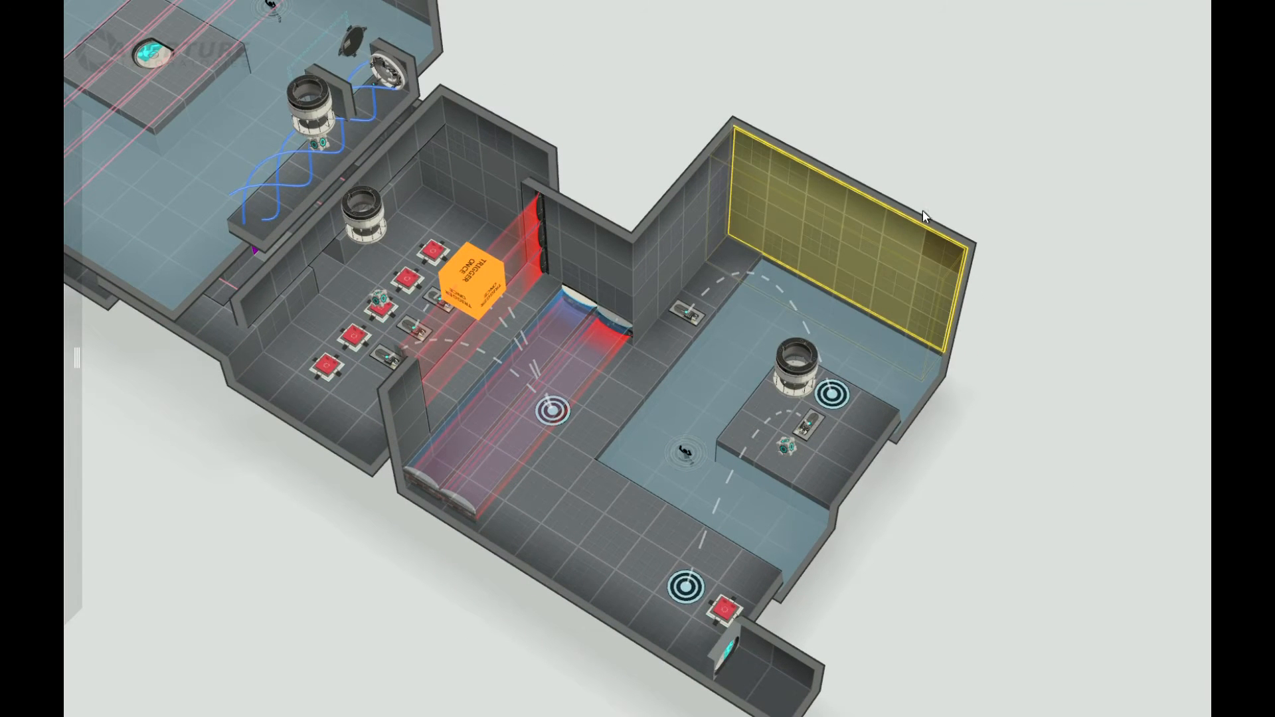
{"action": "left_click_drag", "start_coordinate": [931, 217], "coordinate": [967, 188]}
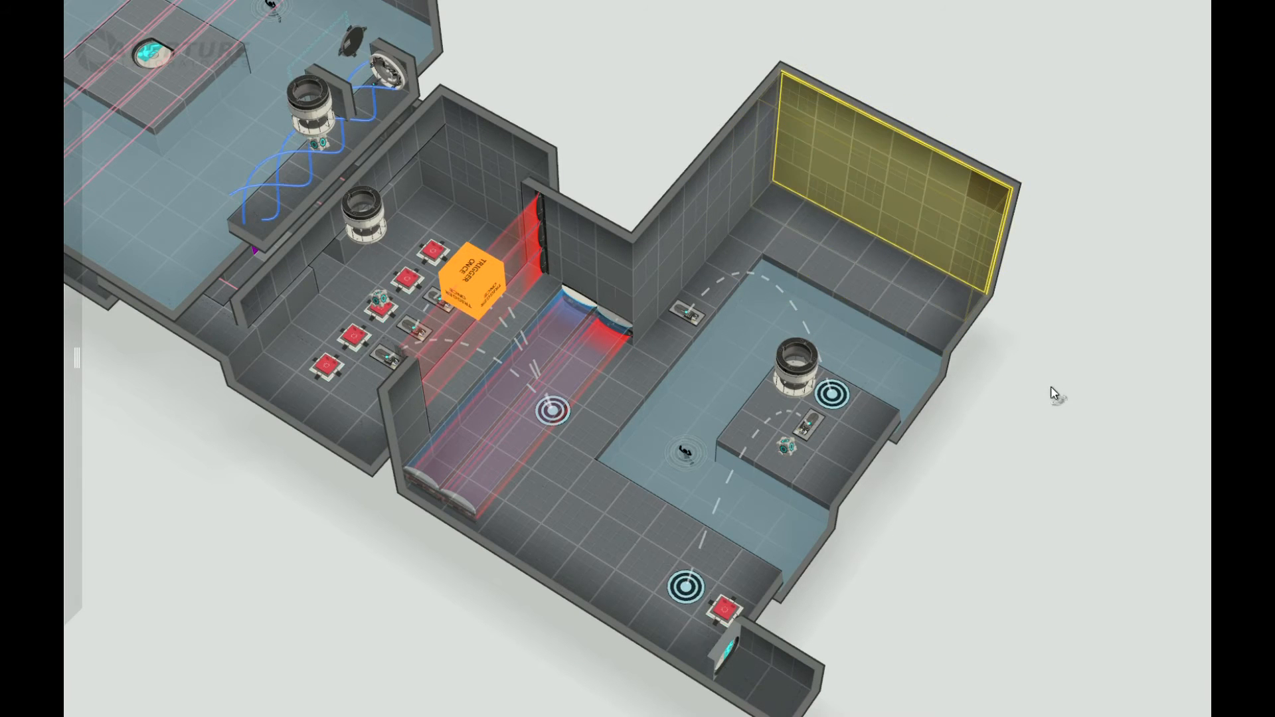
Pull the far part of the extended wall outward as an alcove and place a robotic arm panel in its opening.
{"action": "right_click_drag", "start_coordinate": [1056, 395], "coordinate": [1060, 352]}
{"action": "mouse_move", "coordinate": [1056, 344]}
{"action": "left_mouse_down"}
{"action": "mouse_move", "coordinate": [1047, 391]}
{"action": "mouse_move", "coordinate": [1059, 309]}
{"action": "mouse_move", "coordinate": [1057, 329]}
{"action": "left_mouse_up"}
{"action": "left_click_drag", "start_coordinate": [897, 189], "coordinate": [981, 109]}
{"action": "left_click_drag", "start_coordinate": [1105, 378], "coordinate": [1081, 357]}
{"action": "mouse_move", "coordinate": [69, 170]}
{"action": "left_click_drag", "start_coordinate": [221, 225], "coordinate": [894, 259]}
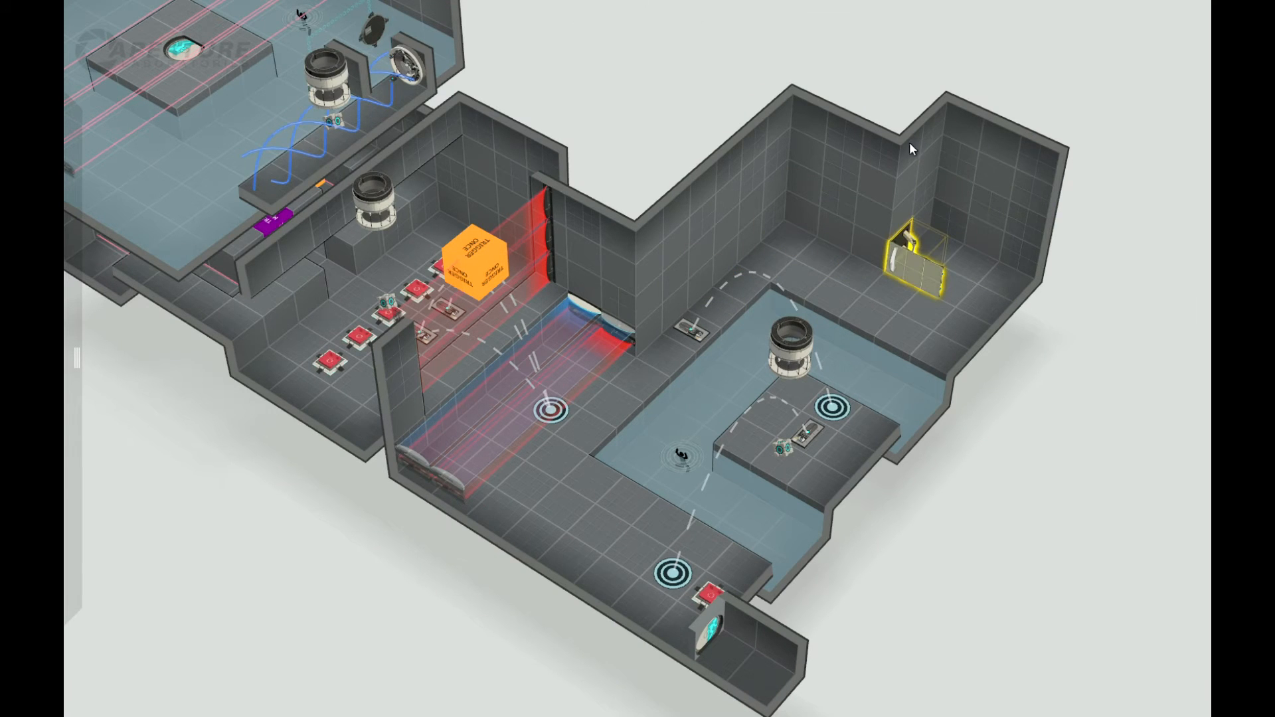
Fill in the alcove's upper part to leave a low recess and extend the arm panels across its opening.
{"action": "left_click_drag", "start_coordinate": [1022, 229], "coordinate": [990, 192]}
{"action": "left_click_drag", "start_coordinate": [1139, 453], "coordinate": [902, 357]}
{"action": "right_click_drag", "start_coordinate": [902, 357], "coordinate": [368, 523]}
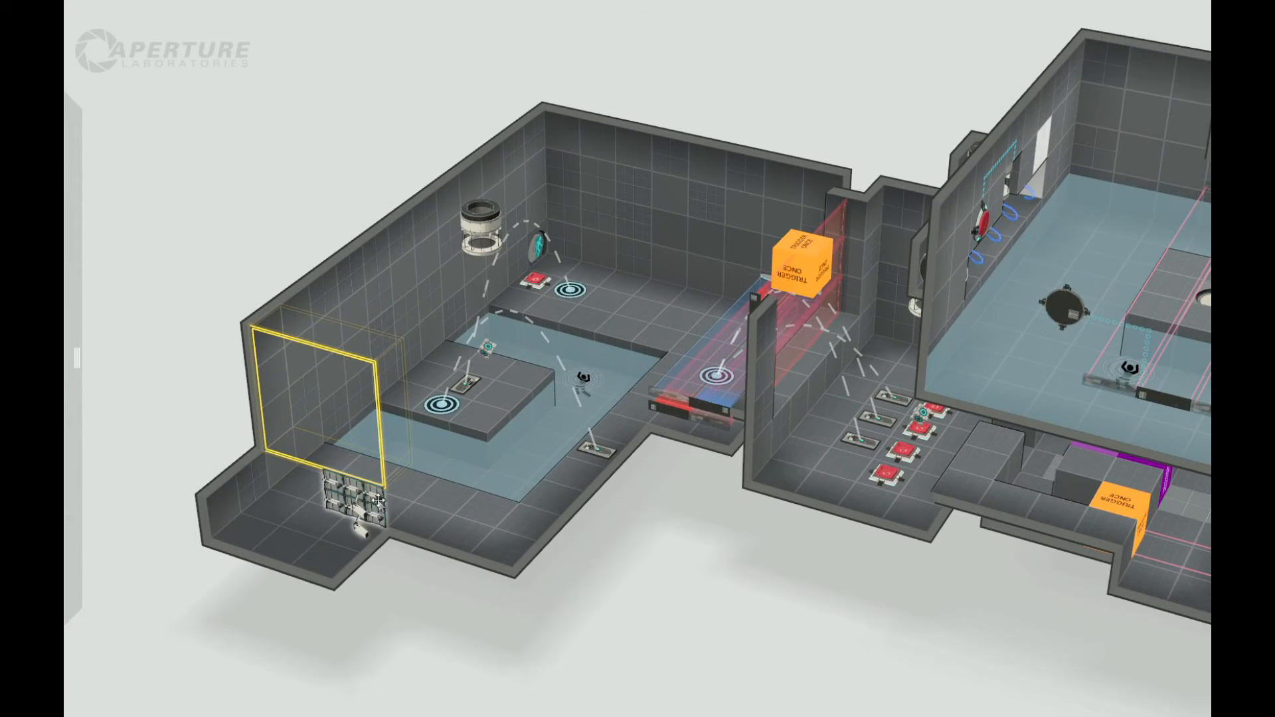
{"action": "left_click", "coordinate": [372, 513]}
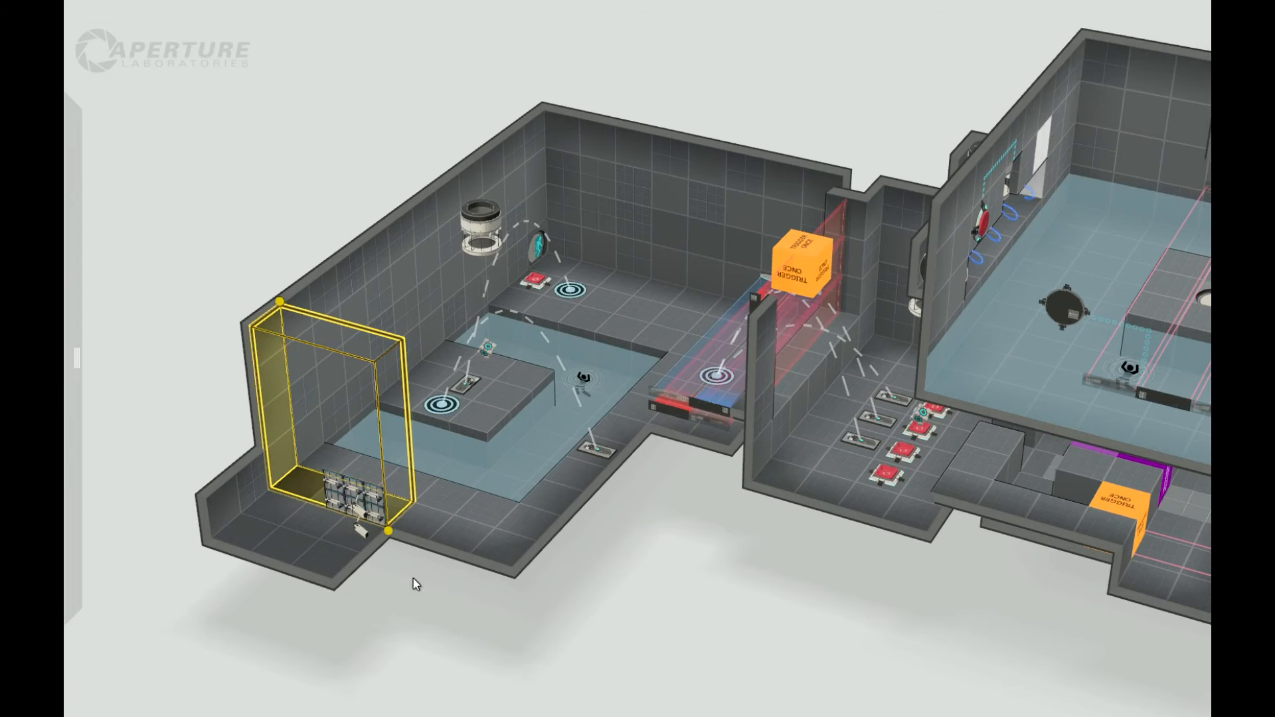
{"action": "left_click", "coordinate": [372, 518]}
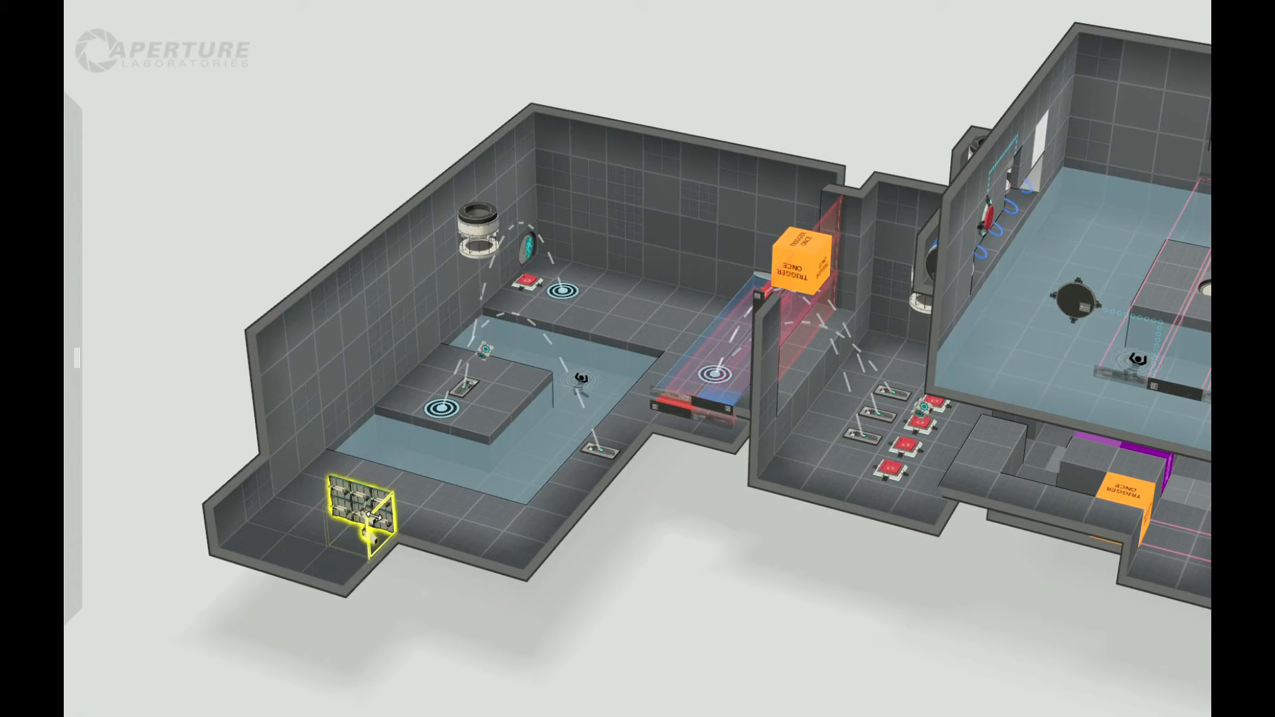
{"action": "left_click_drag", "start_coordinate": [332, 512], "coordinate": [264, 492]}
Raise a strip of ceiling above the ledge that holds the faith plate to form an overhead recess.
{"action": "right_click_drag", "start_coordinate": [241, 578], "coordinate": [790, 521]}
{"action": "scroll", "coordinate": [1056, 377], "scroll_direction": "up", "scroll_amount": 5}
{"action": "right_click_drag", "start_coordinate": [651, 521], "coordinate": [674, 222]}
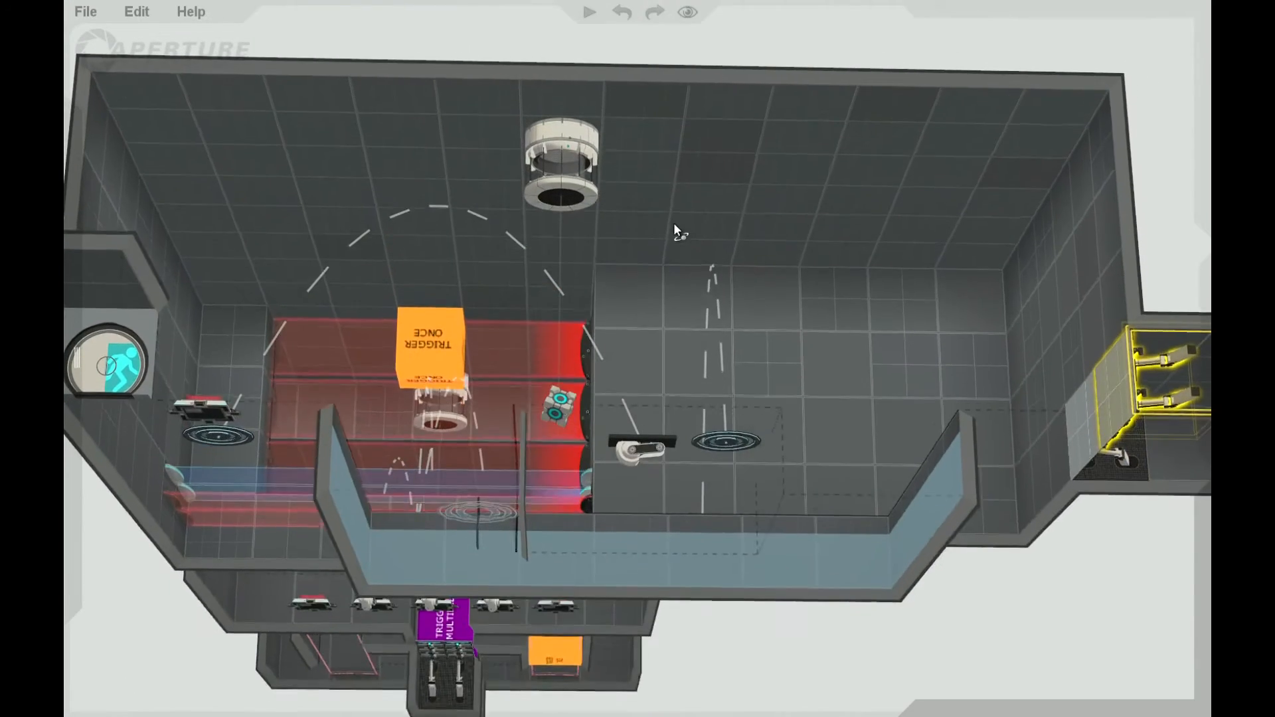
{"action": "left_click_drag", "start_coordinate": [643, 263], "coordinate": [742, 188]}
{"action": "left_click_drag", "start_coordinate": [748, 141], "coordinate": [755, 114]}
{"action": "right_click_drag", "start_coordinate": [986, 603], "coordinate": [1010, 650]}
{"action": "right_click_drag", "start_coordinate": [1105, 675], "coordinate": [1089, 550]}
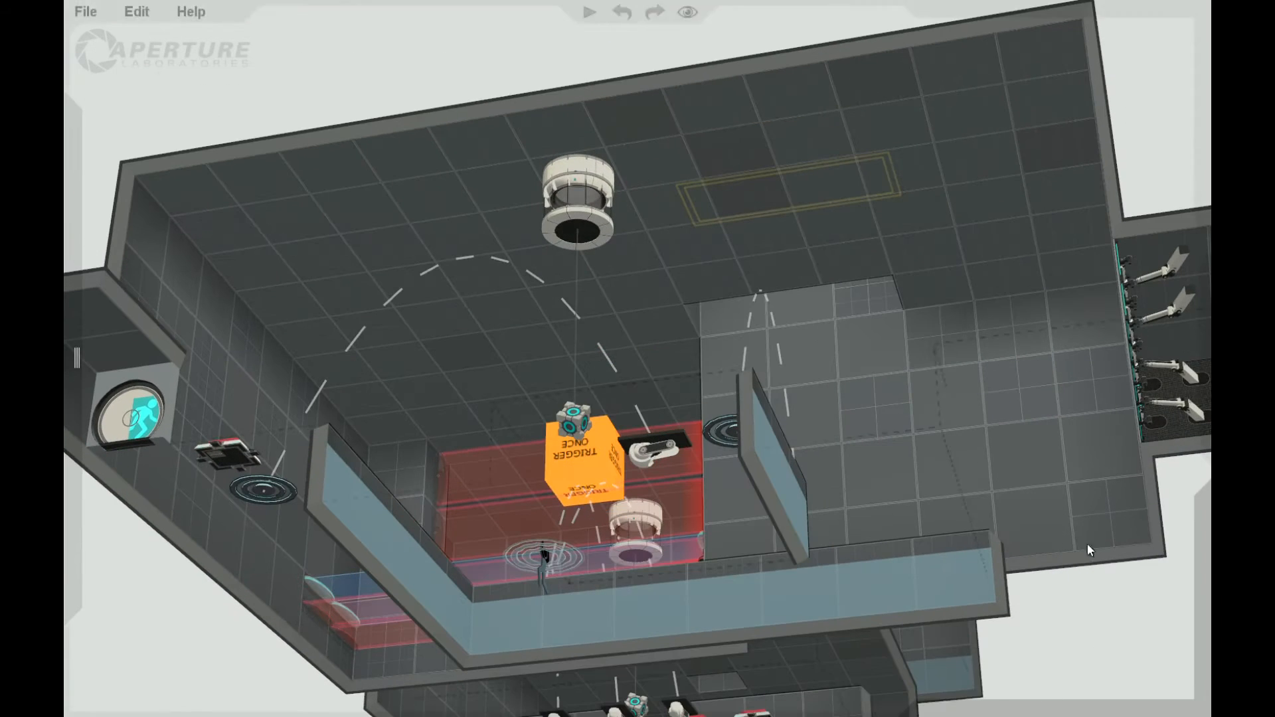
Copy an arm panel from the wall alcove to the ceiling recess and extend the panels along its opening.
{"action": "left_click_drag", "start_coordinate": [1175, 396], "coordinate": [734, 309], "text": "alt"}
{"action": "right_click_drag", "start_coordinate": [1072, 672], "coordinate": [824, 631]}
{"action": "left_click_drag", "start_coordinate": [501, 309], "coordinate": [657, 340]}
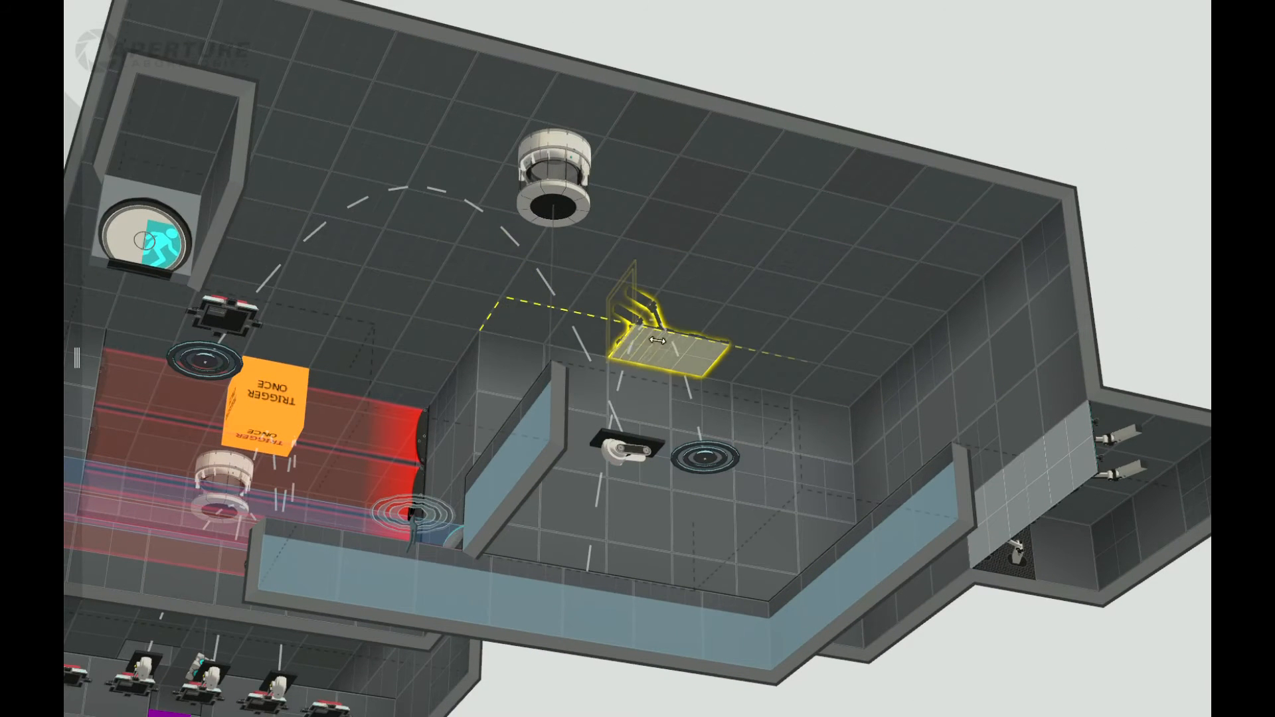
{"action": "left_click_drag", "start_coordinate": [562, 348], "coordinate": [612, 336]}
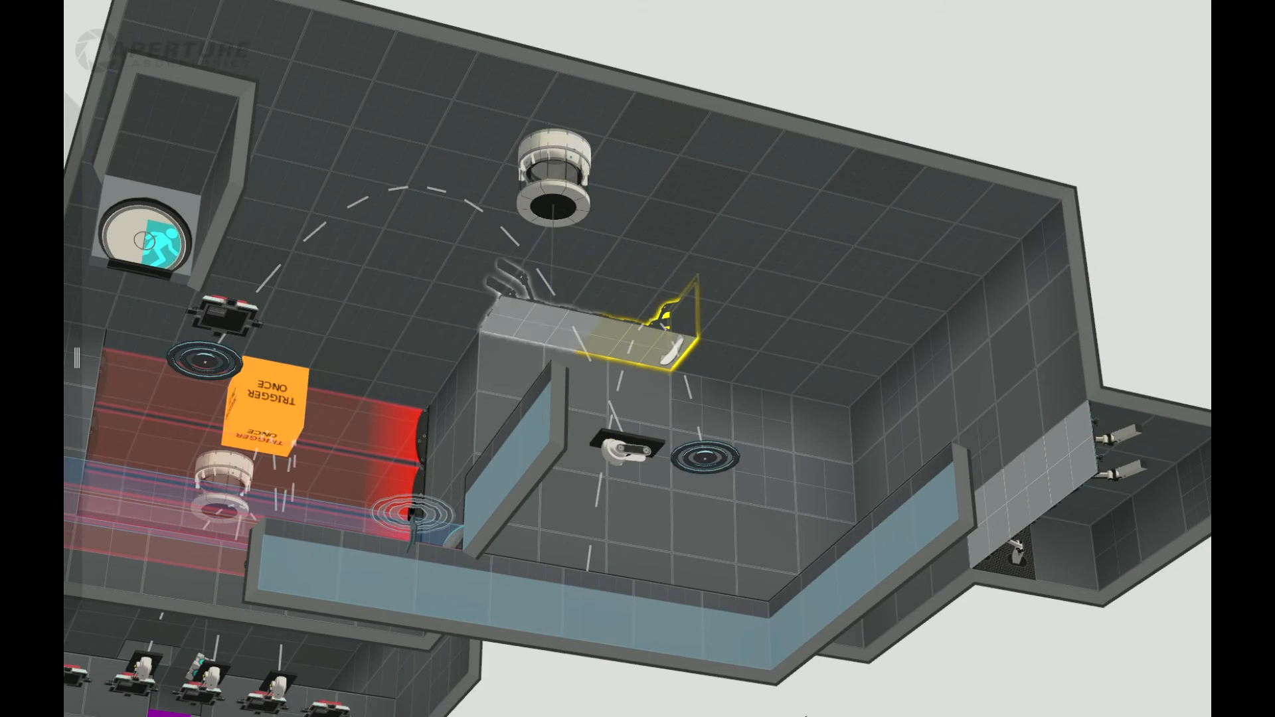
Copy the ledge's faith plate into the low alcove behind the arm panels and aim it at the raised block's target tile.
{"action": "middle_click_drag", "start_coordinate": [971, 676], "coordinate": [1037, 622]}
{"action": "scroll", "coordinate": [866, 609], "scroll_direction": "down", "scroll_amount": 4}
{"action": "middle_click_drag", "start_coordinate": [911, 517], "coordinate": [666, 296]}
{"action": "left_click_drag", "start_coordinate": [678, 307], "coordinate": [1010, 386], "text": "ctrl"}
{"action": "left_click_drag", "start_coordinate": [694, 309], "coordinate": [698, 392]}
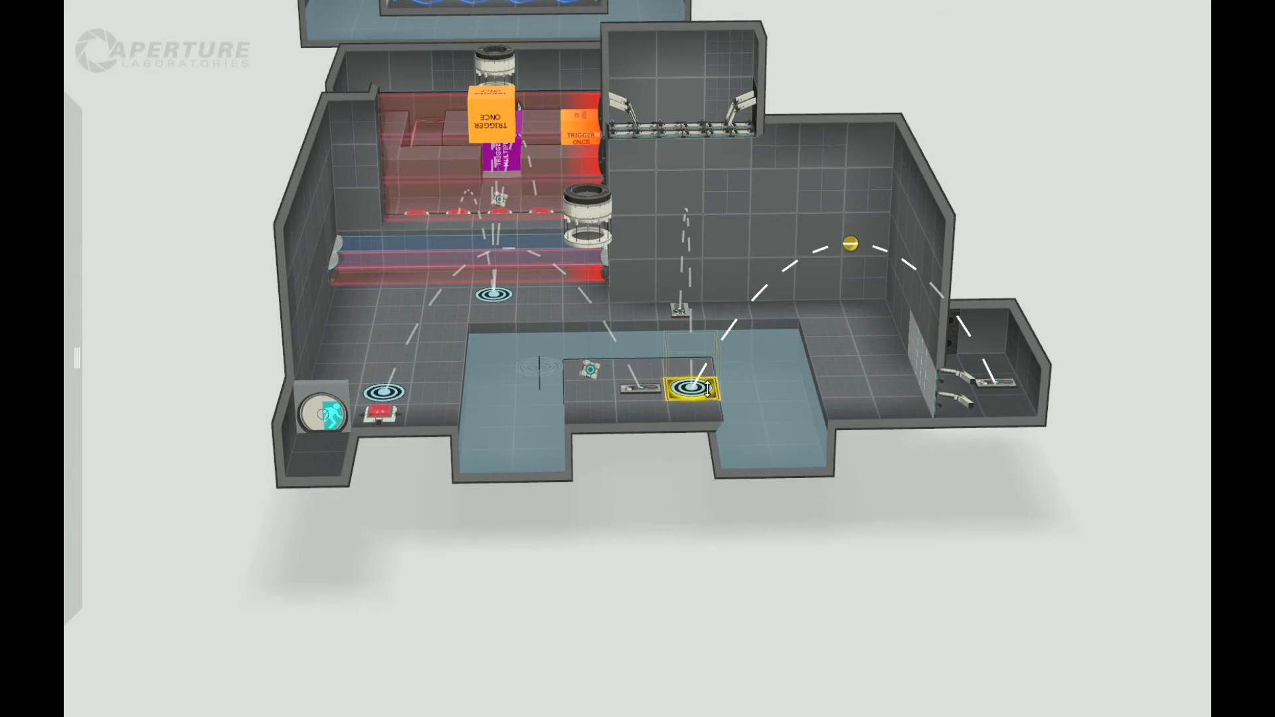
Place a Trigger Once volume on the ledge next to the faith plate beneath the ceiling recess.
{"action": "mouse_move", "coordinate": [691, 611]}
{"action": "middle_mouse_down"}
{"action": "mouse_move", "coordinate": [824, 587]}
{"action": "mouse_move", "coordinate": [689, 614]}
{"action": "middle_mouse_up"}
{"action": "middle_click_drag", "start_coordinate": [679, 566], "coordinate": [702, 626]}
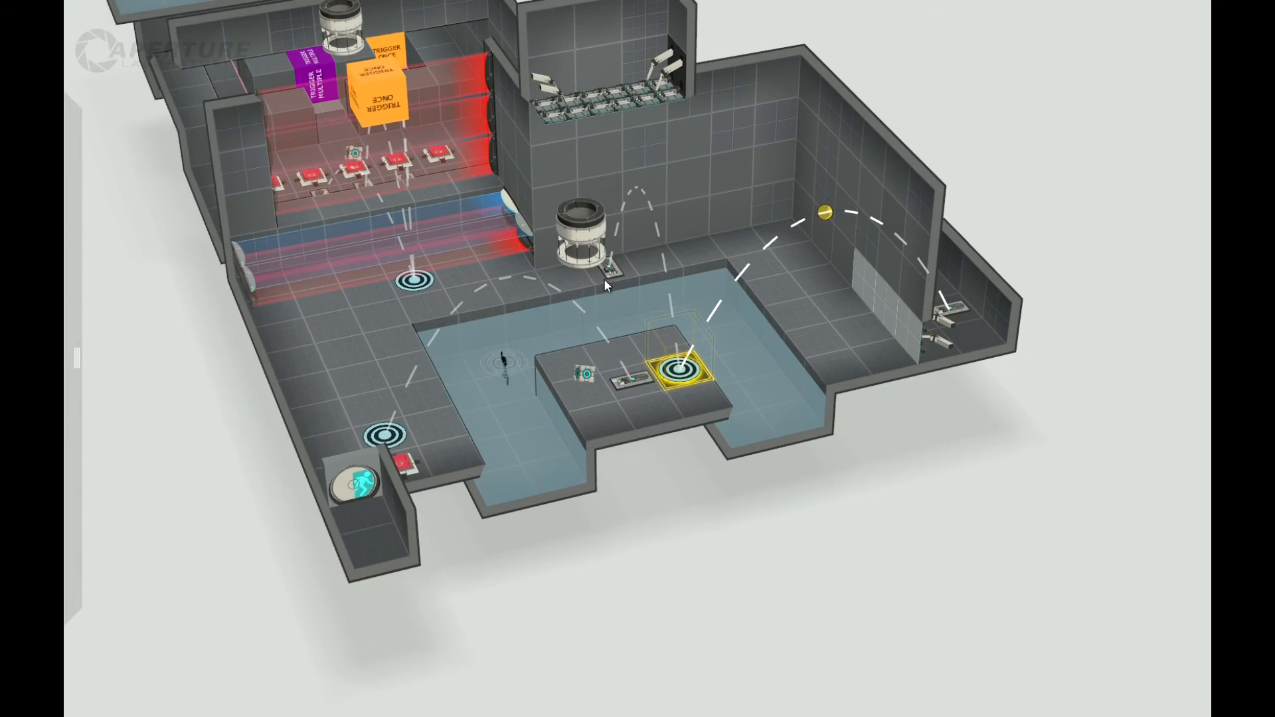
{"action": "middle_click_drag", "start_coordinate": [652, 540], "coordinate": [463, 380]}
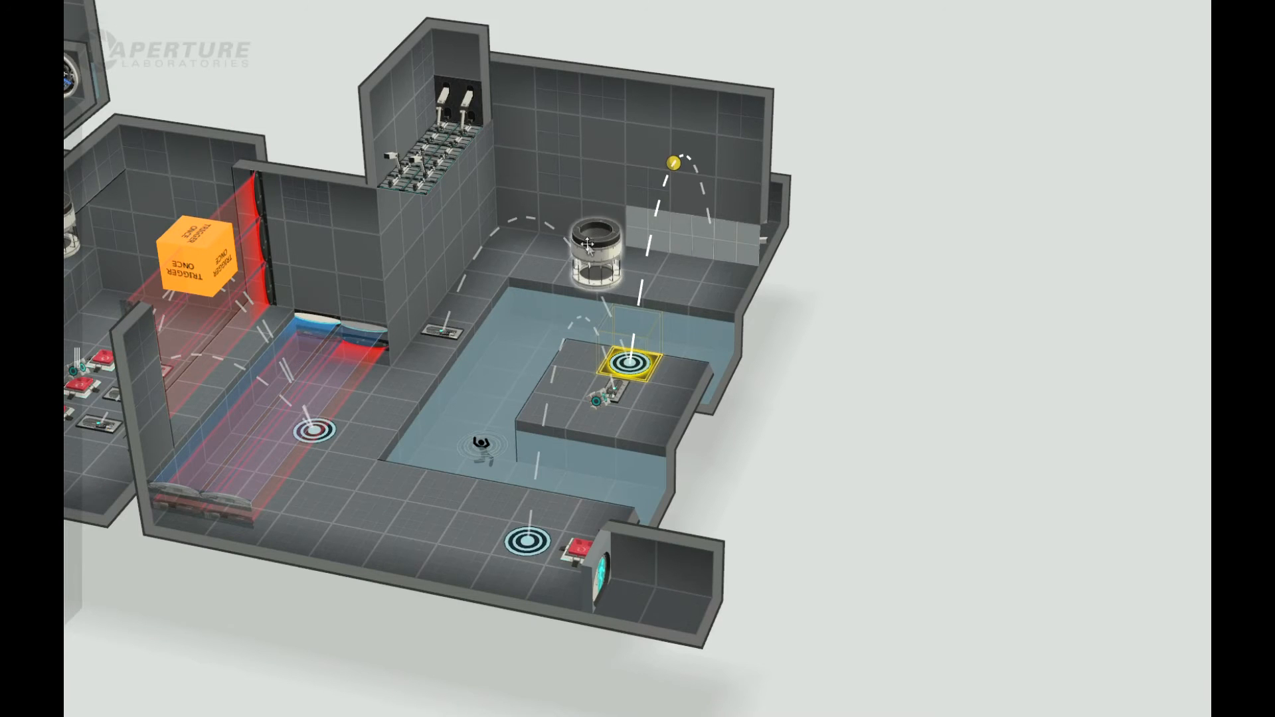
{"action": "right_click_drag", "start_coordinate": [817, 429], "coordinate": [98, 231]}
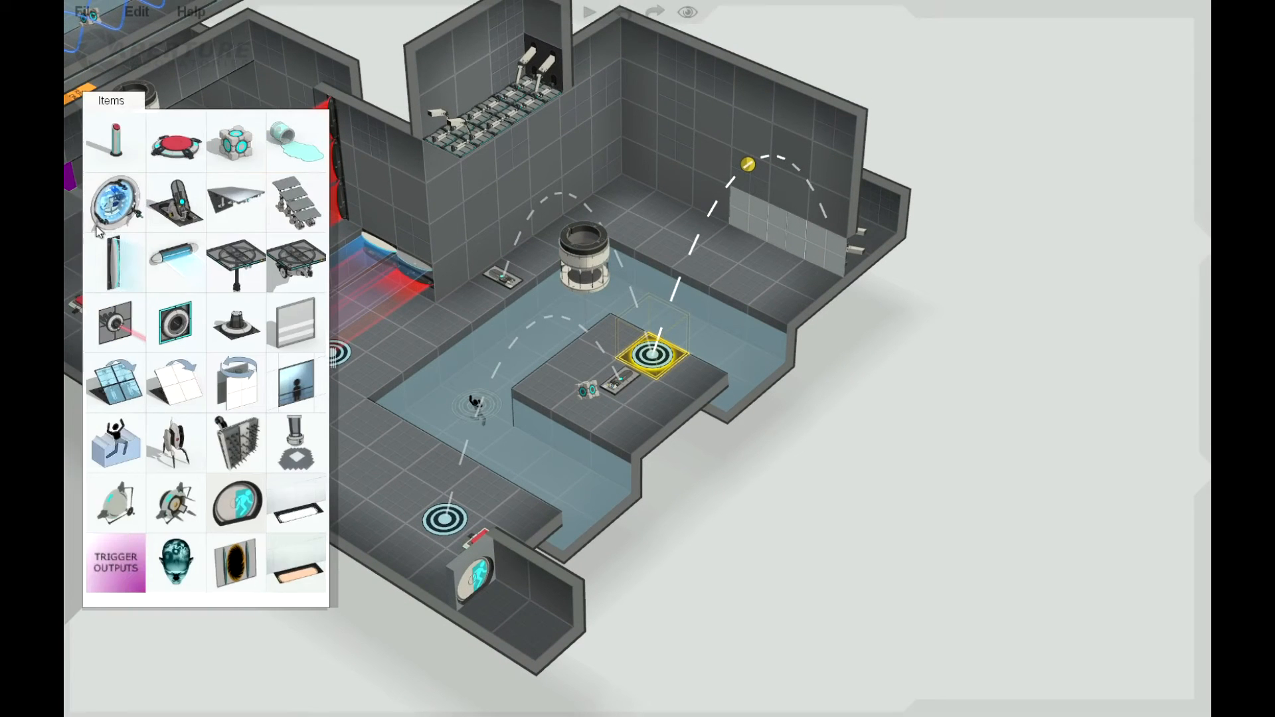
{"action": "left_click_drag", "start_coordinate": [108, 569], "coordinate": [547, 208]}
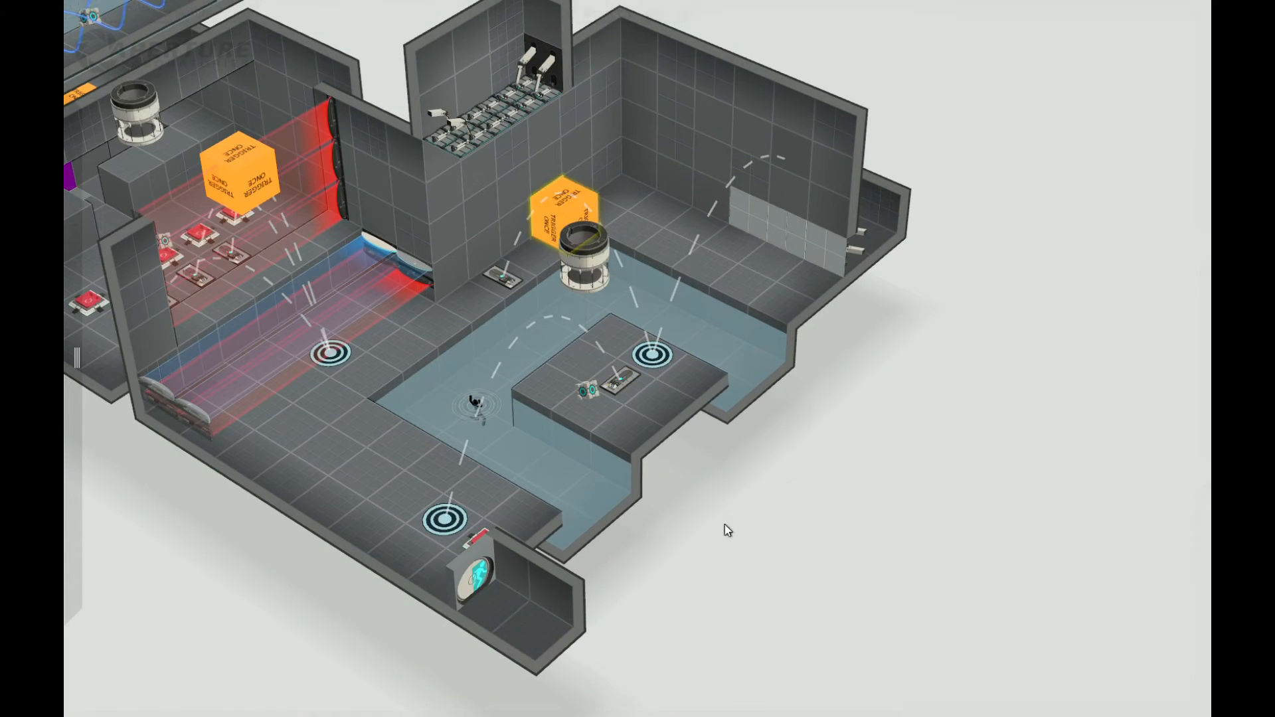
{"action": "right_click_drag", "start_coordinate": [724, 524], "coordinate": [400, 309]}
{"action": "right_click_drag", "start_coordinate": [956, 405], "coordinate": [322, 152]}
{"action": "mouse_move", "coordinate": [77, 230]}
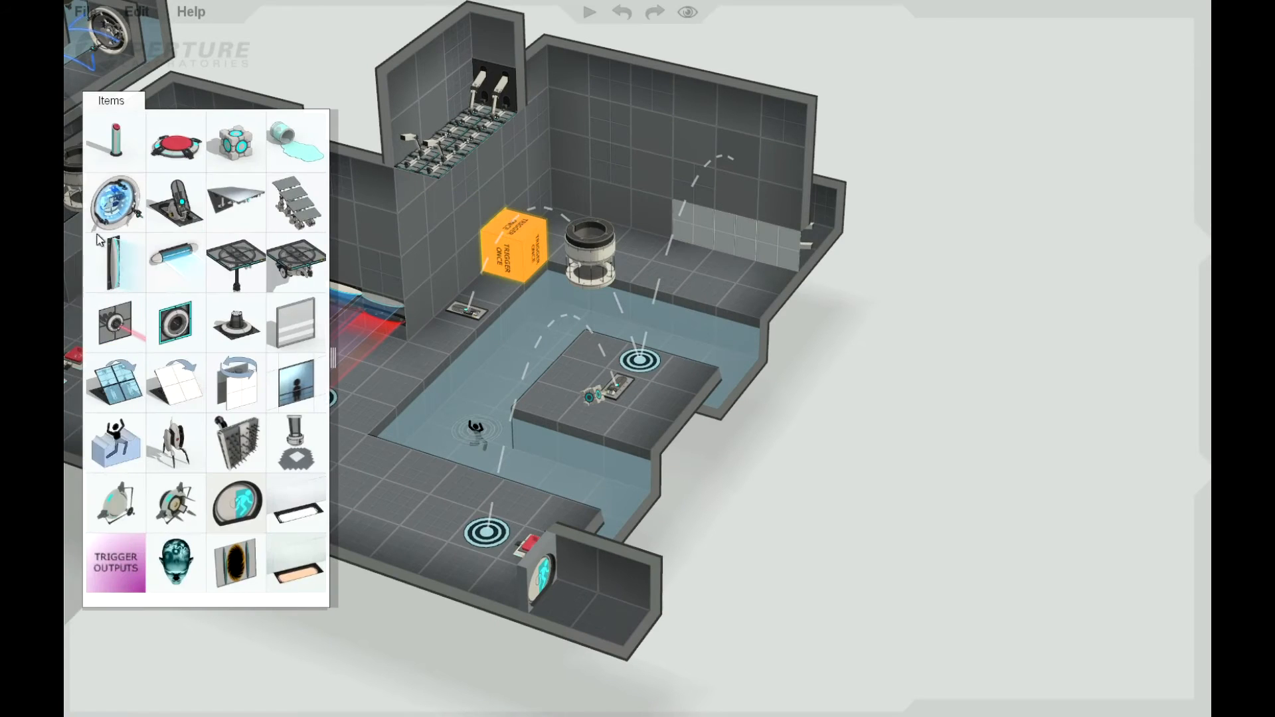
Place a Trigger Once volume beside the goo pit's corner, and a faith plate on the overhead recess's back wall aimed at its side wall.
{"action": "left_click_drag", "start_coordinate": [115, 563], "coordinate": [433, 357]}
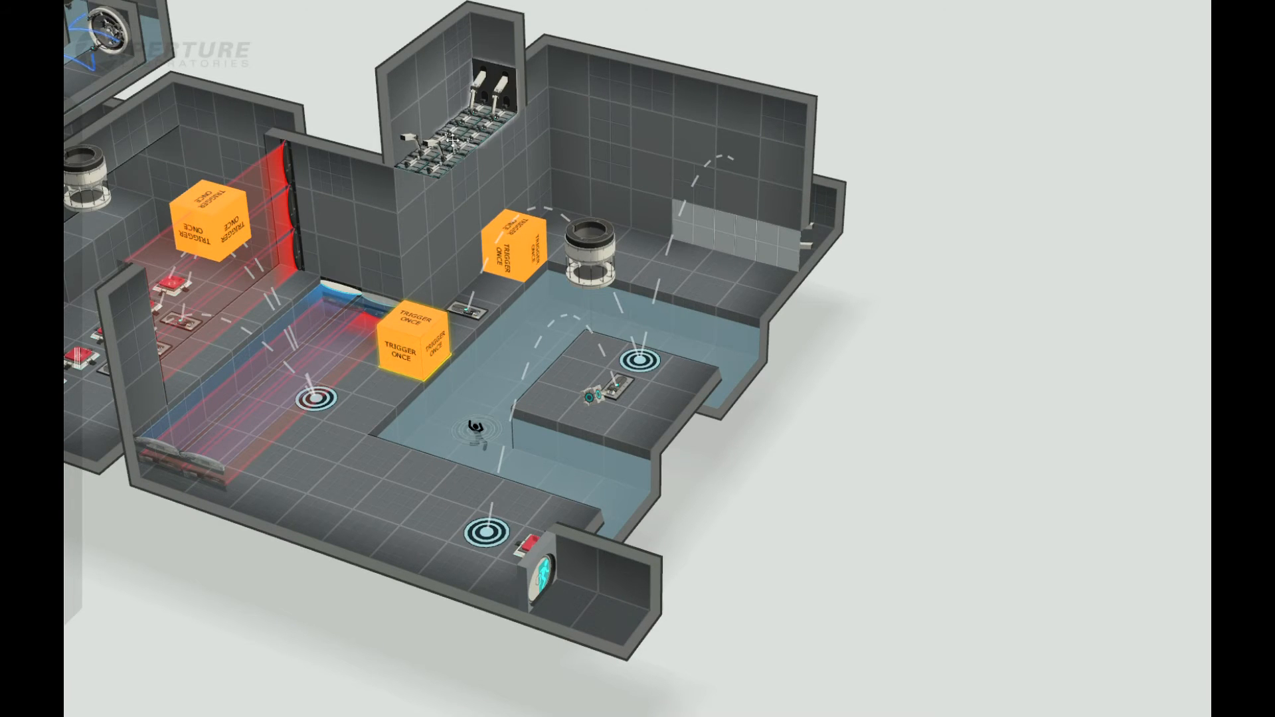
{"action": "middle_click_drag", "start_coordinate": [849, 471], "coordinate": [492, 346]}
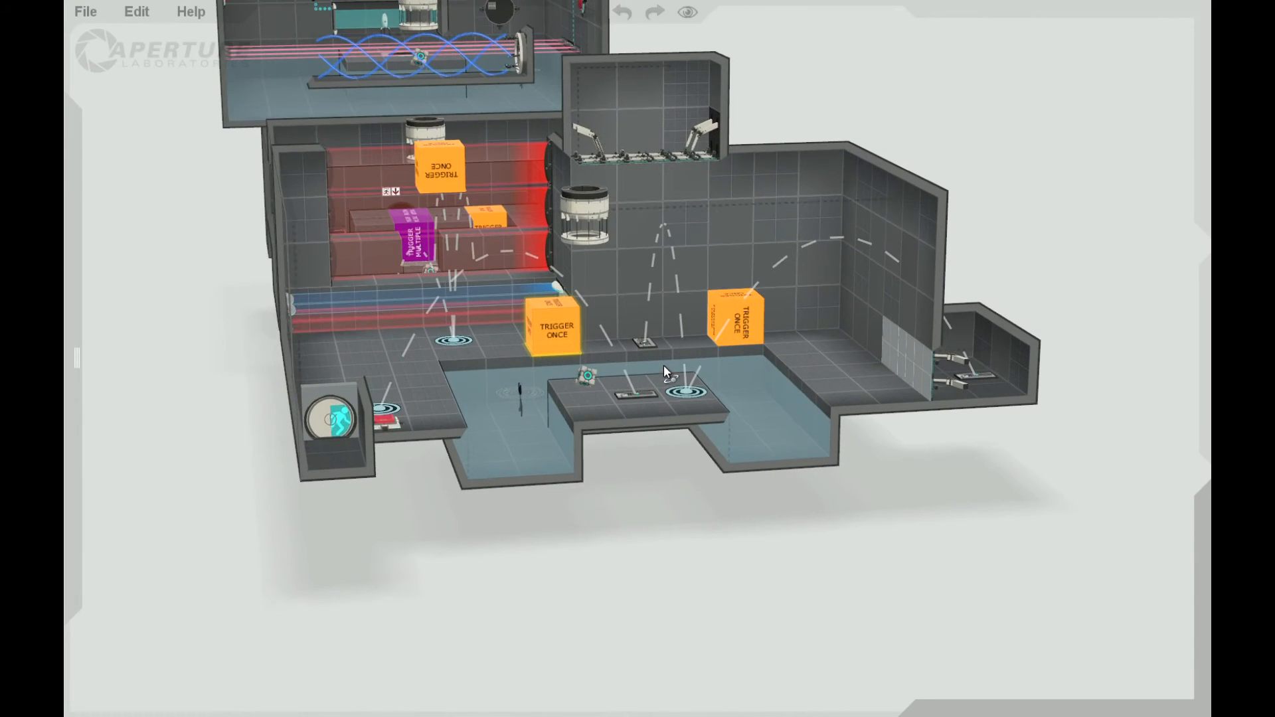
{"action": "mouse_move", "coordinate": [113, 306]}
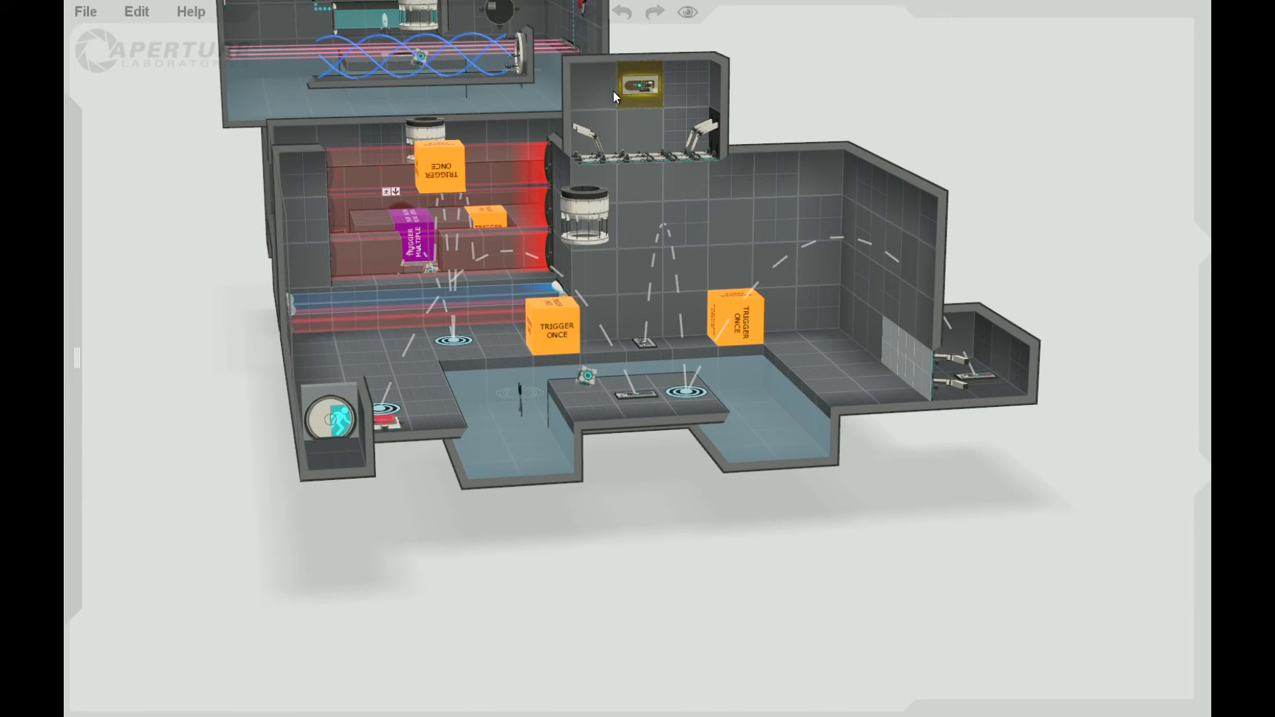
{"action": "left_click_drag", "start_coordinate": [576, 86], "coordinate": [714, 86]}
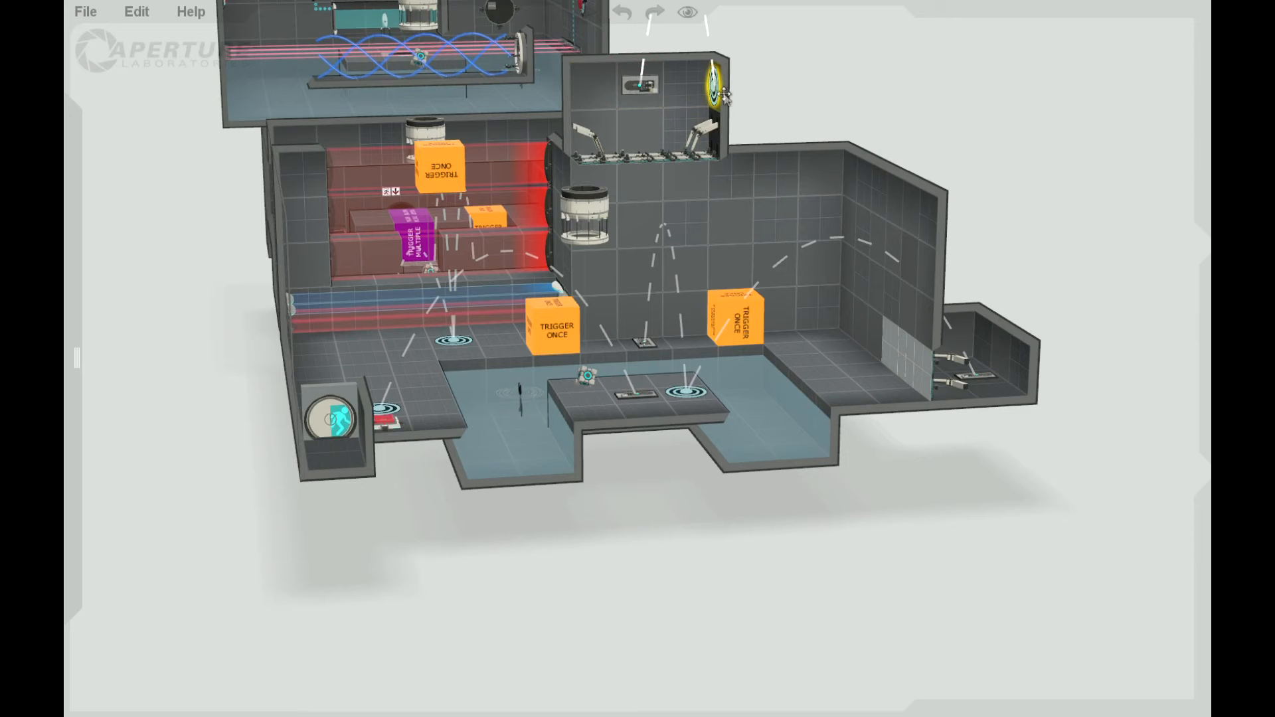
Examine the faith plates, trigger volumes and arm panels of the goo-pit room from several angles.
{"action": "middle_click_drag", "start_coordinate": [700, 584], "coordinate": [686, 565]}
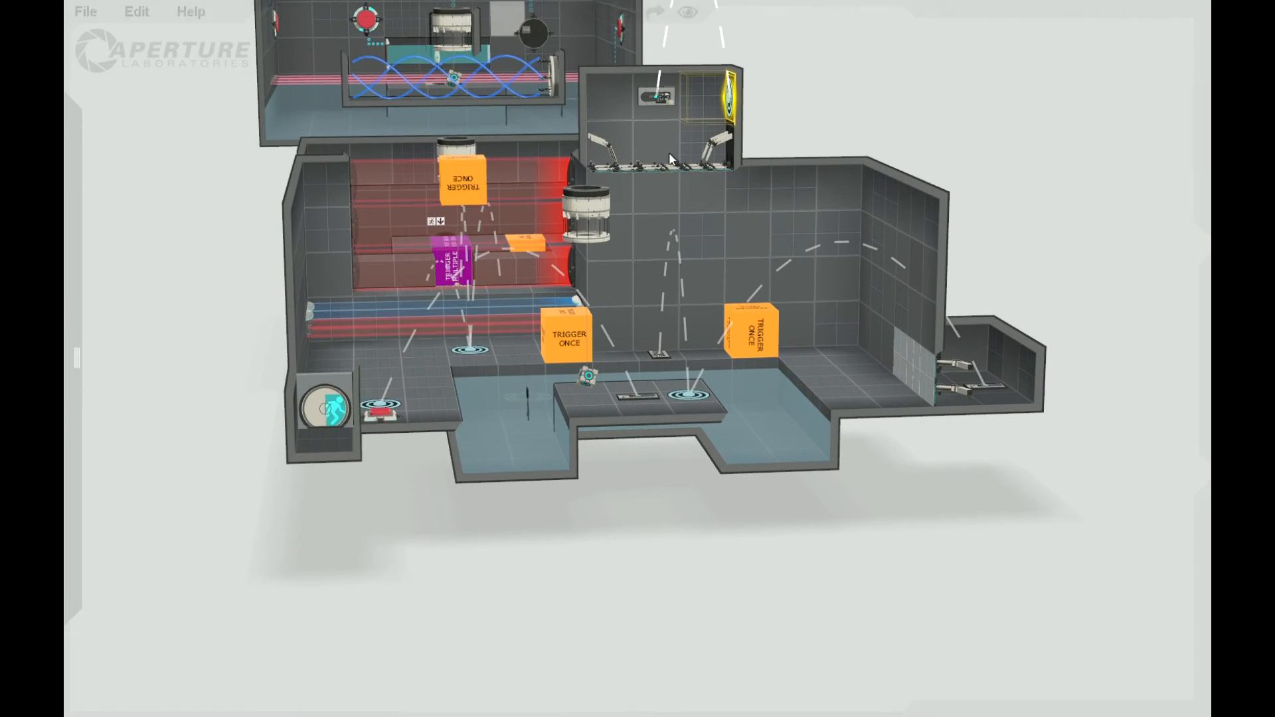
{"action": "mouse_move", "coordinate": [697, 161]}
{"action": "right_mouse_down"}
{"action": "mouse_move", "coordinate": [656, 576]}
{"action": "mouse_move", "coordinate": [727, 674]}
{"action": "mouse_move", "coordinate": [611, 343]}
{"action": "right_mouse_up"}
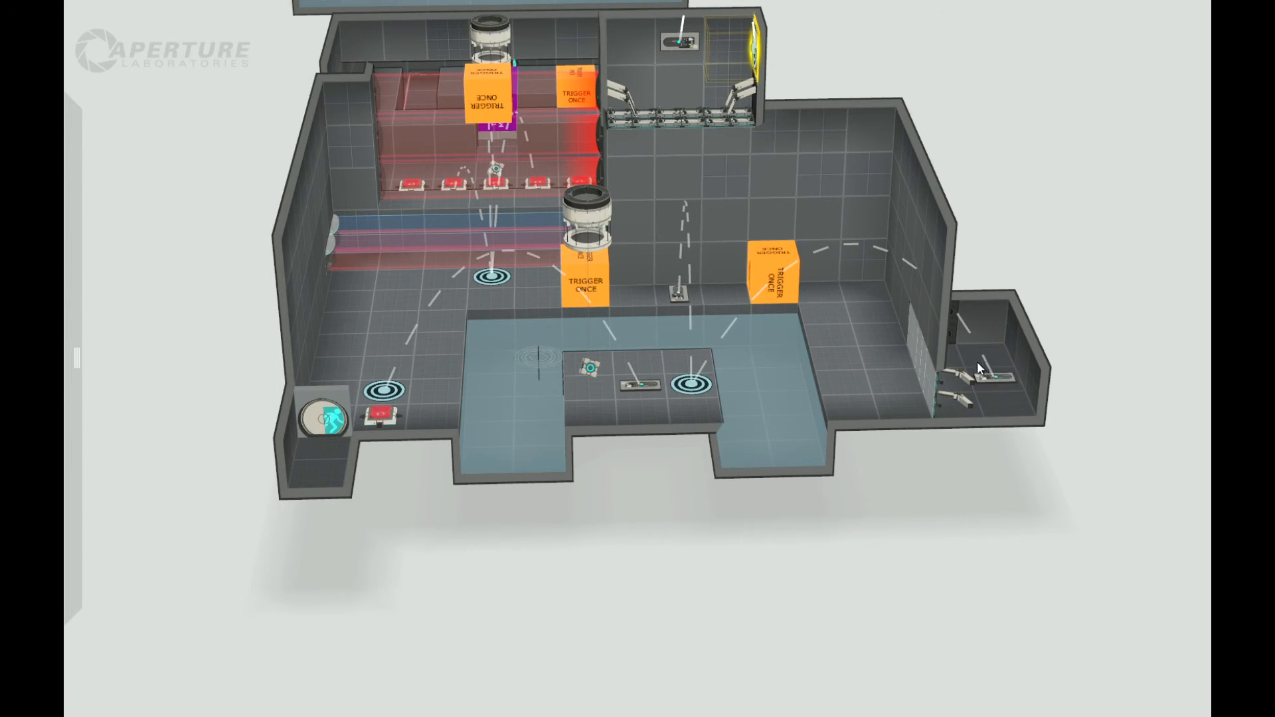
{"action": "left_click_drag", "start_coordinate": [858, 517], "coordinate": [854, 326]}
{"action": "left_click_drag", "start_coordinate": [936, 571], "coordinate": [956, 661]}
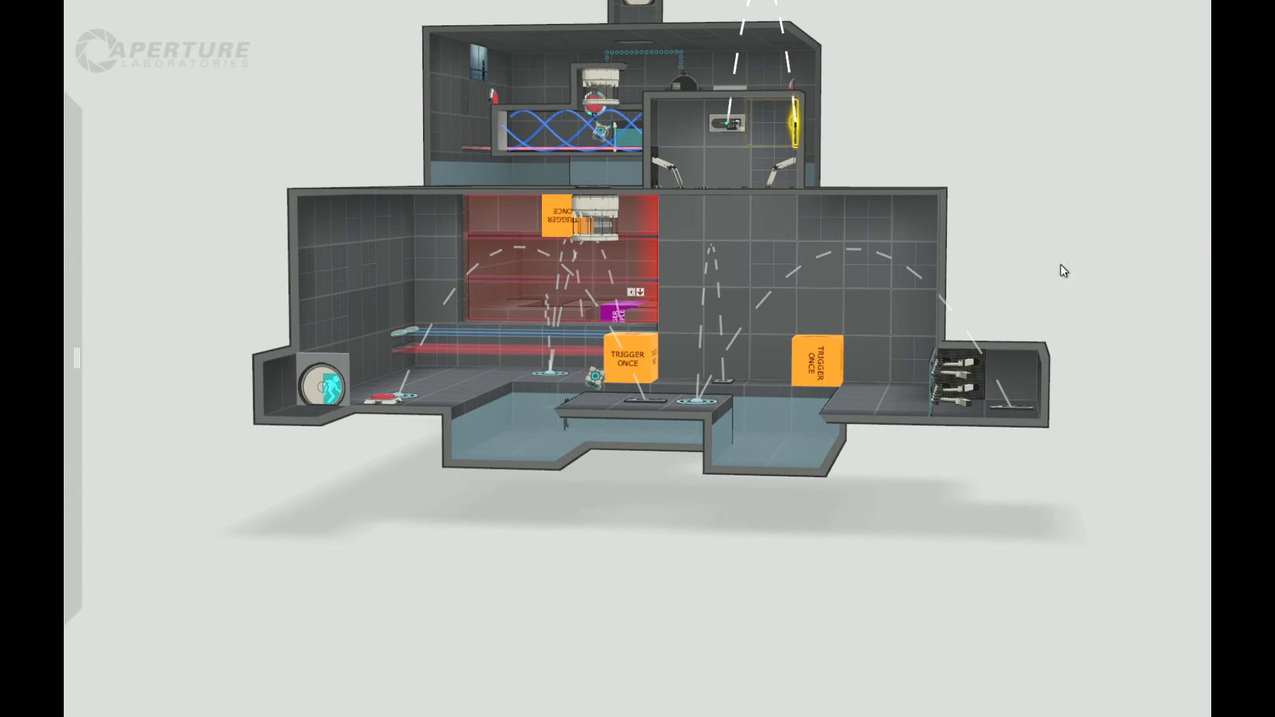
{"action": "left_click_drag", "start_coordinate": [962, 481], "coordinate": [1002, 433]}
{"action": "scroll", "coordinate": [1043, 401], "scroll_direction": "down", "scroll_amount": 5}
{"action": "left_click_drag", "start_coordinate": [874, 517], "coordinate": [870, 484]}
{"action": "scroll", "coordinate": [930, 438], "scroll_direction": "up", "scroll_amount": 3}
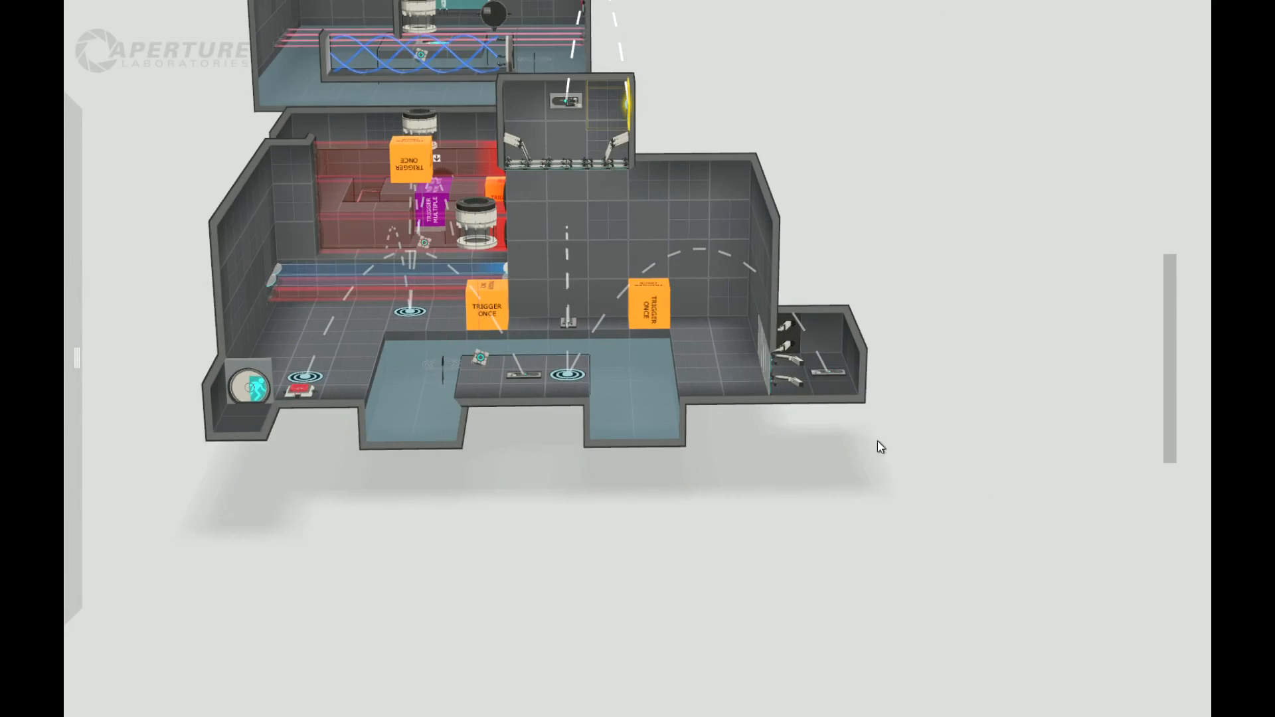
{"action": "right_click_drag", "start_coordinate": [818, 452], "coordinate": [807, 317]}
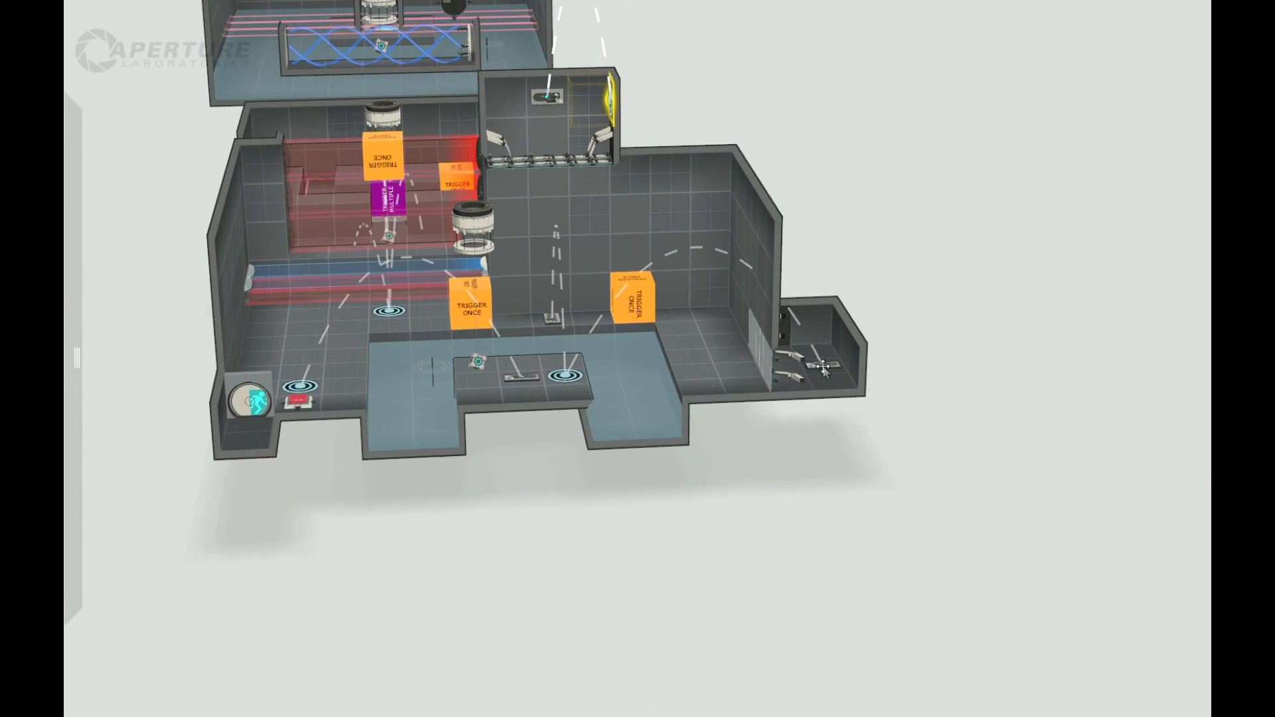
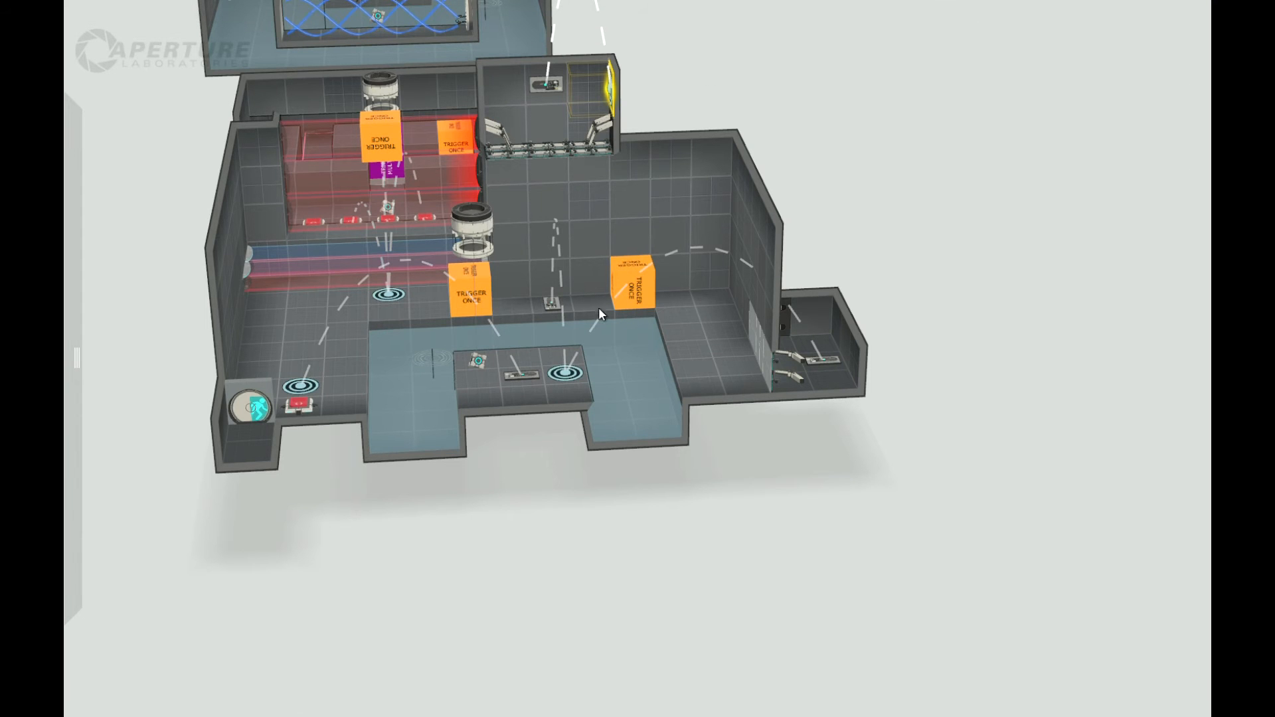
{"action": "left_click_drag", "start_coordinate": [558, 557], "coordinate": [561, 502]}
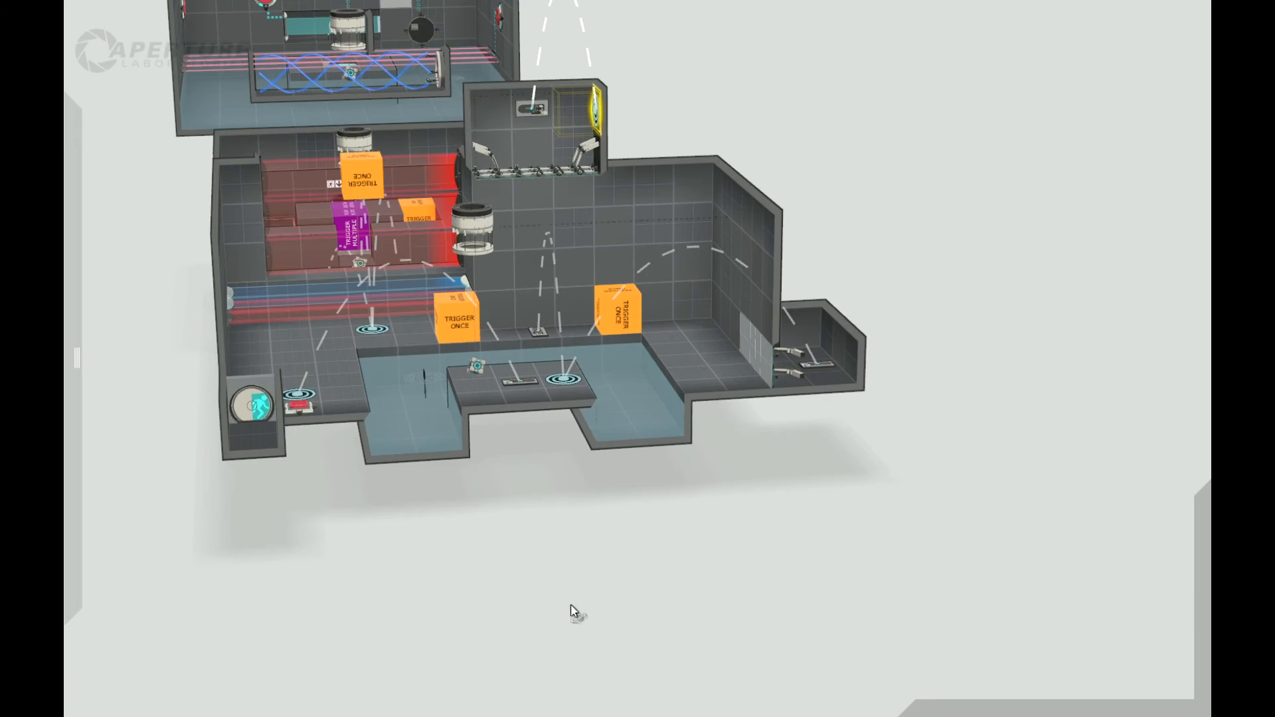
{"action": "left_click_drag", "start_coordinate": [571, 605], "coordinate": [595, 659]}
{"action": "right_click_drag", "start_coordinate": [595, 660], "coordinate": [630, 555]}
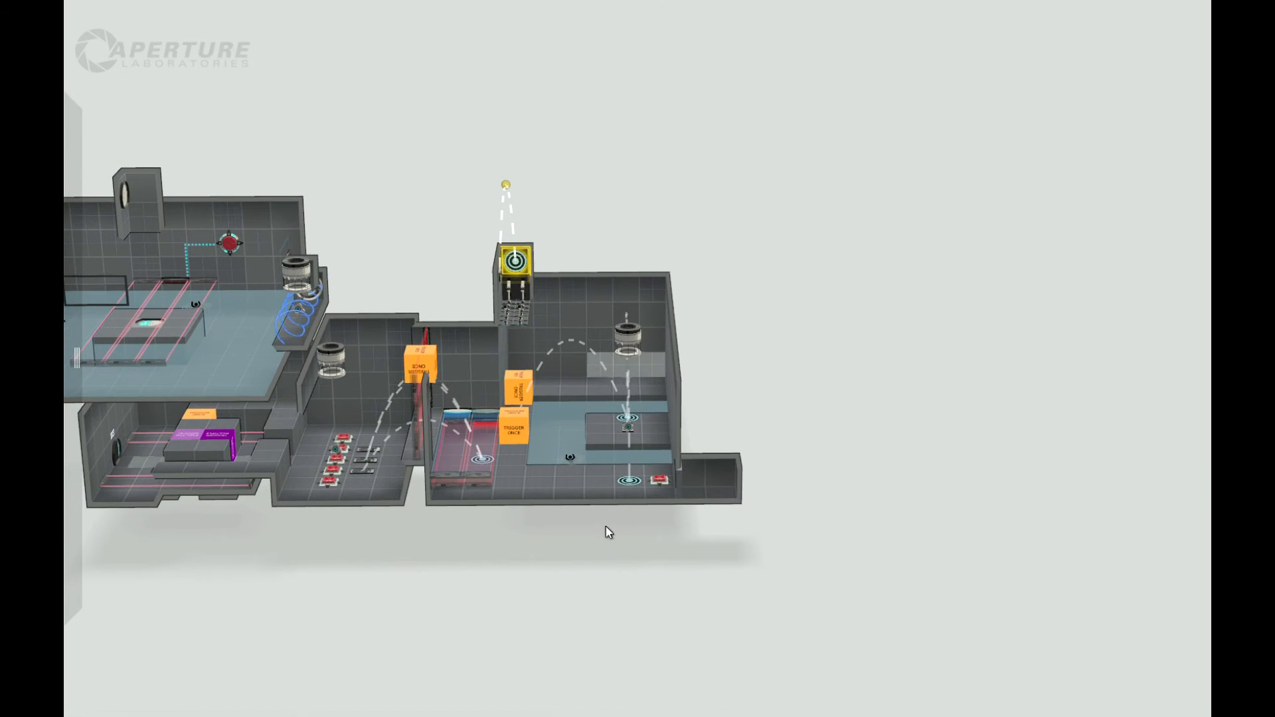
{"action": "right_click_drag", "start_coordinate": [669, 622], "coordinate": [664, 624]}
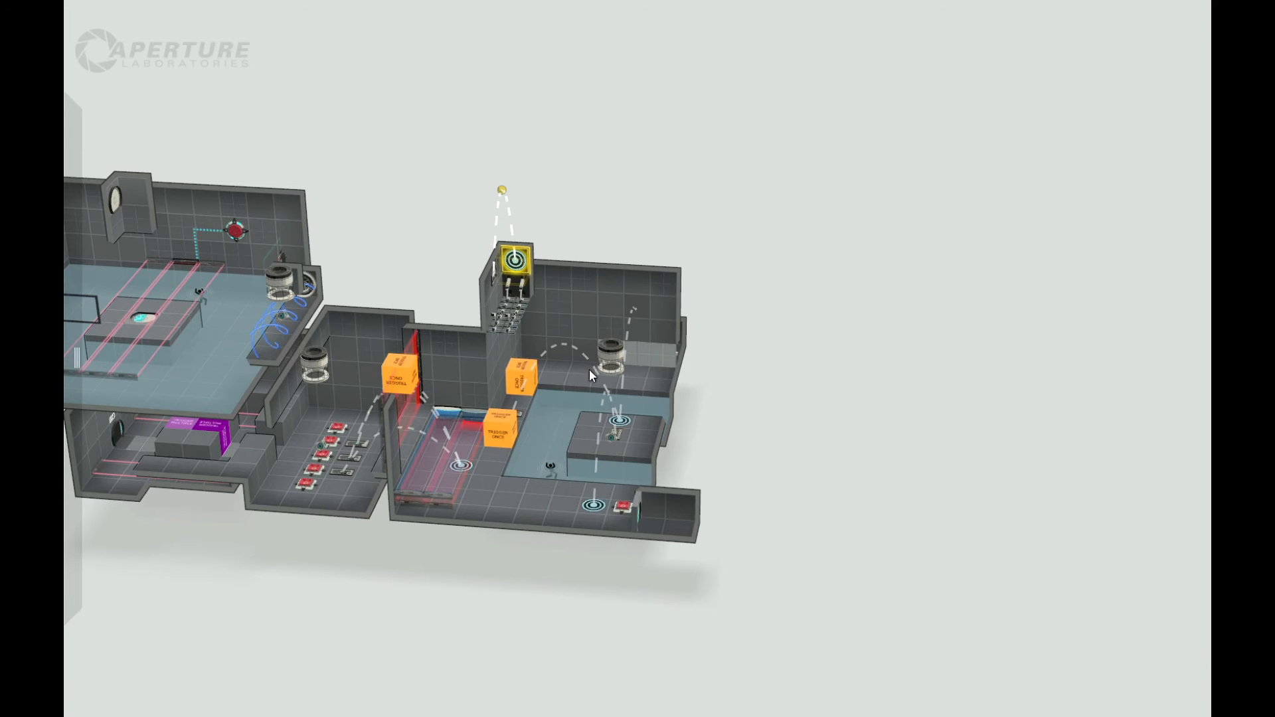
{"action": "right_click_drag", "start_coordinate": [706, 607], "coordinate": [669, 578]}
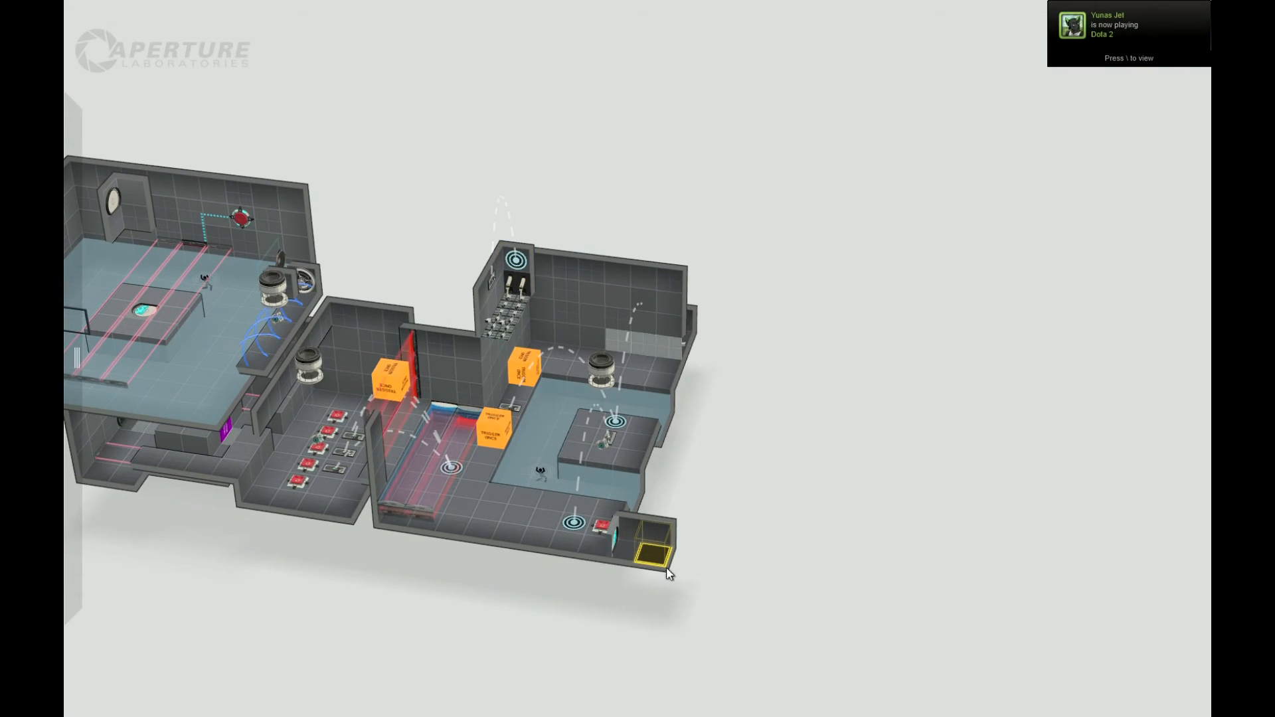
Lower the floor tile behind the exit door about six tiles to form a deep vertical shaft.
{"action": "left_click_drag", "start_coordinate": [659, 565], "coordinate": [651, 698]}
{"action": "right_click_drag", "start_coordinate": [650, 697], "coordinate": [372, 485]}
{"action": "scroll", "coordinate": [496, 559], "scroll_direction": "up", "scroll_amount": 3}
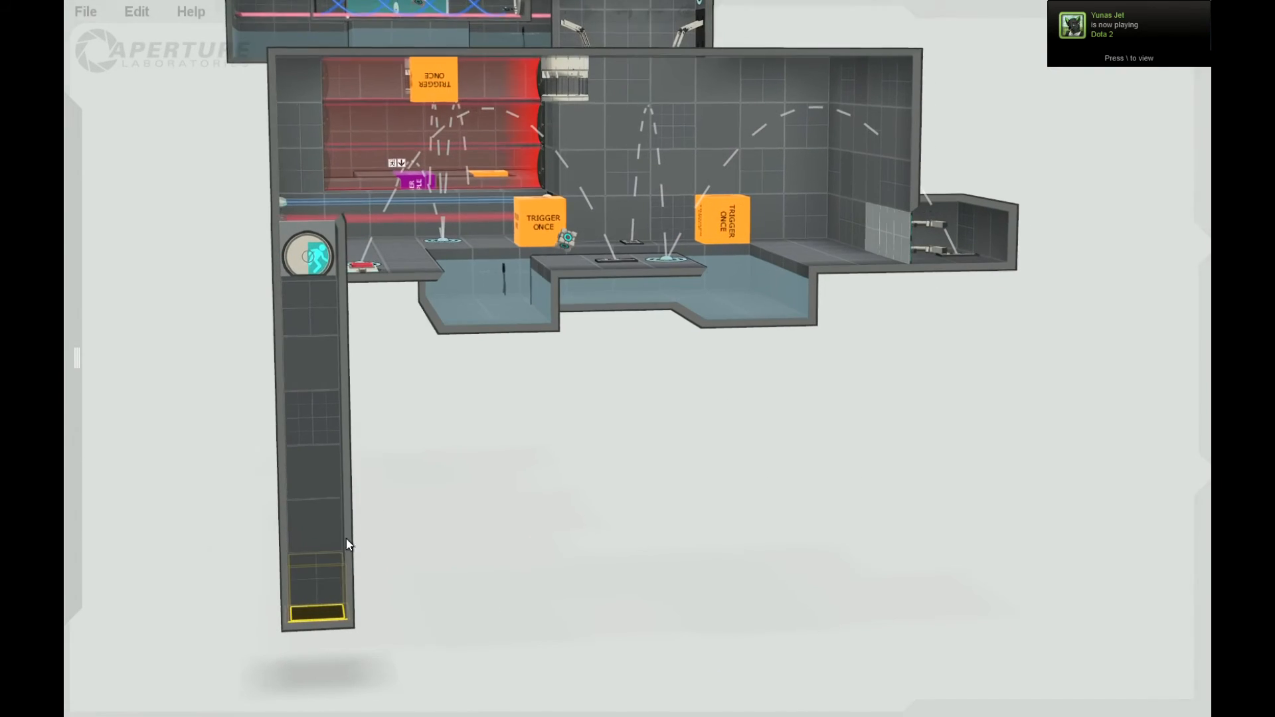
{"action": "right_click_drag", "start_coordinate": [321, 522], "coordinate": [390, 520]}
Extend the bottom of the shaft into a long horizontal room and widen it by several tiles.
{"action": "left_click_drag", "start_coordinate": [392, 526], "coordinate": [790, 671]}
{"action": "left_click_drag", "start_coordinate": [431, 578], "coordinate": [646, 517]}
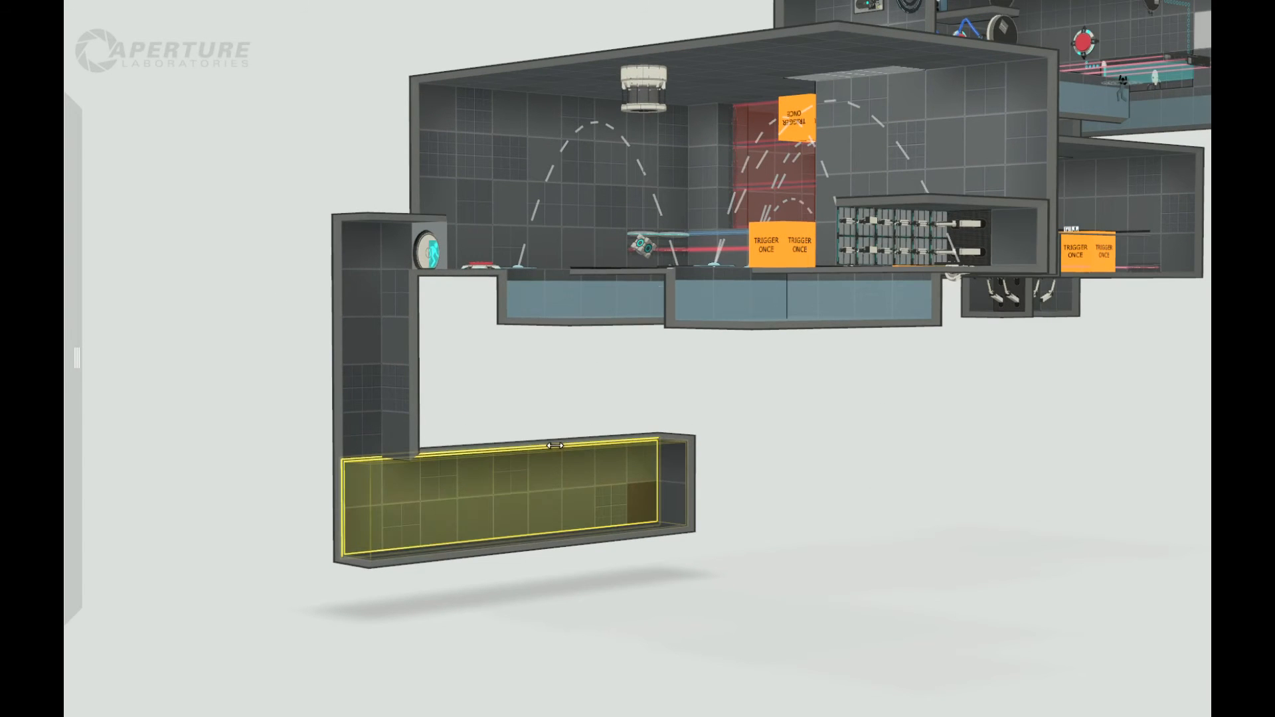
{"action": "right_click_drag", "start_coordinate": [601, 623], "coordinate": [201, 485]}
{"action": "left_click_drag", "start_coordinate": [179, 477], "coordinate": [85, 487]}
{"action": "right_click_drag", "start_coordinate": [438, 642], "coordinate": [501, 652]}
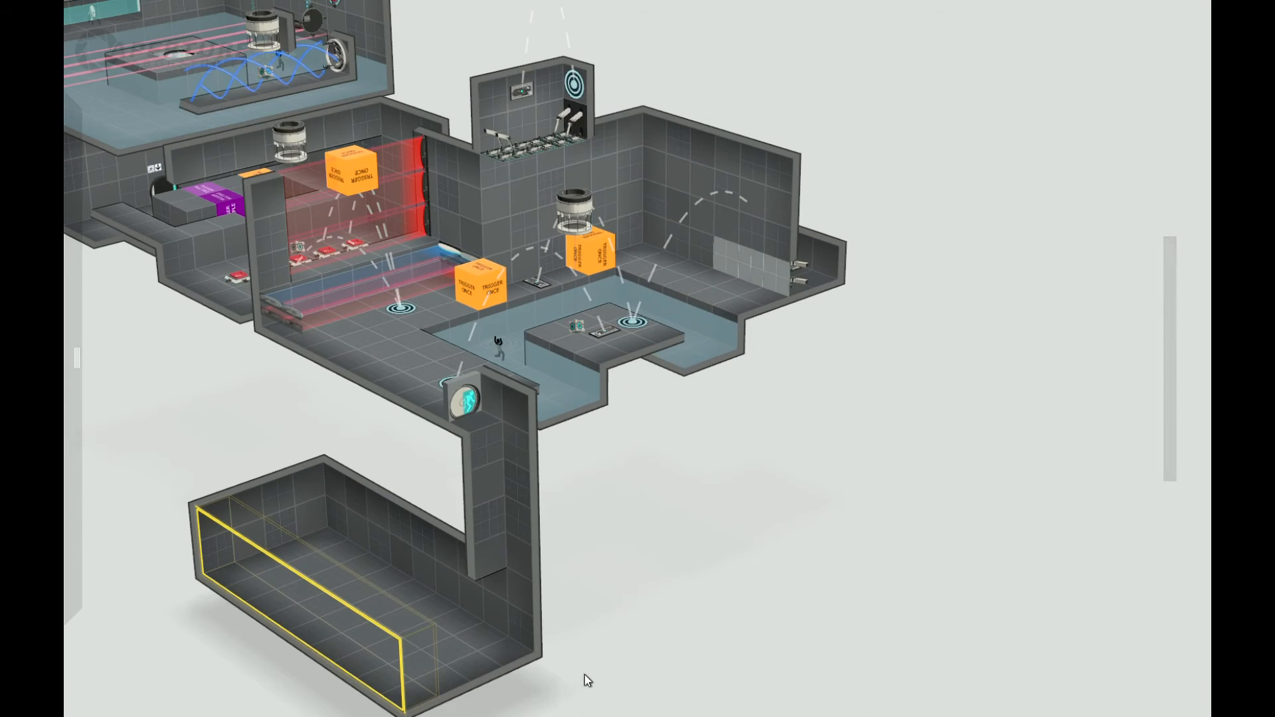
Lower the inner part of the new room's floor into a pit, keeping a raised ledge along its side and beneath the shaft.
{"action": "left_click", "coordinate": [480, 637]}
{"action": "left_click_drag", "start_coordinate": [267, 558], "coordinate": [350, 668]}
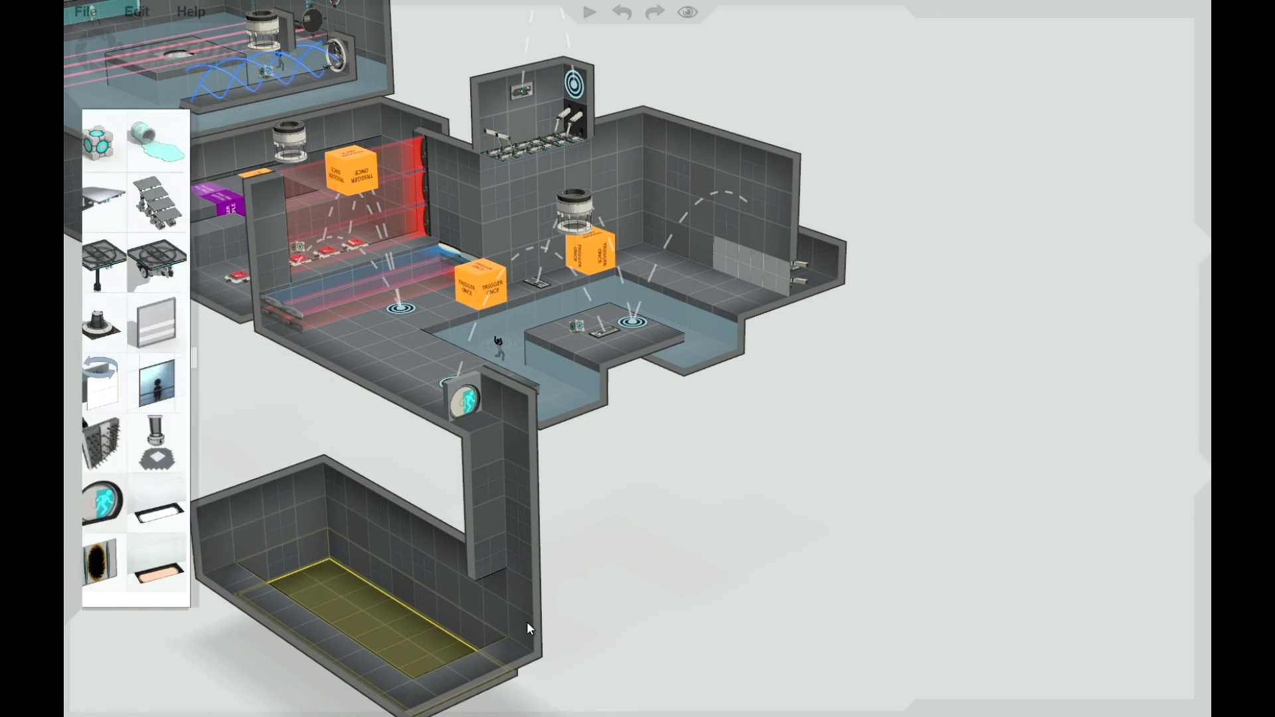
{"action": "middle_click_drag", "start_coordinate": [485, 636], "coordinate": [377, 534]}
{"action": "middle_click_drag", "start_coordinate": [489, 664], "coordinate": [807, 572]}
{"action": "left_click_drag", "start_coordinate": [326, 521], "coordinate": [548, 643]}
{"action": "middle_click_drag", "start_coordinate": [593, 652], "coordinate": [400, 463]}
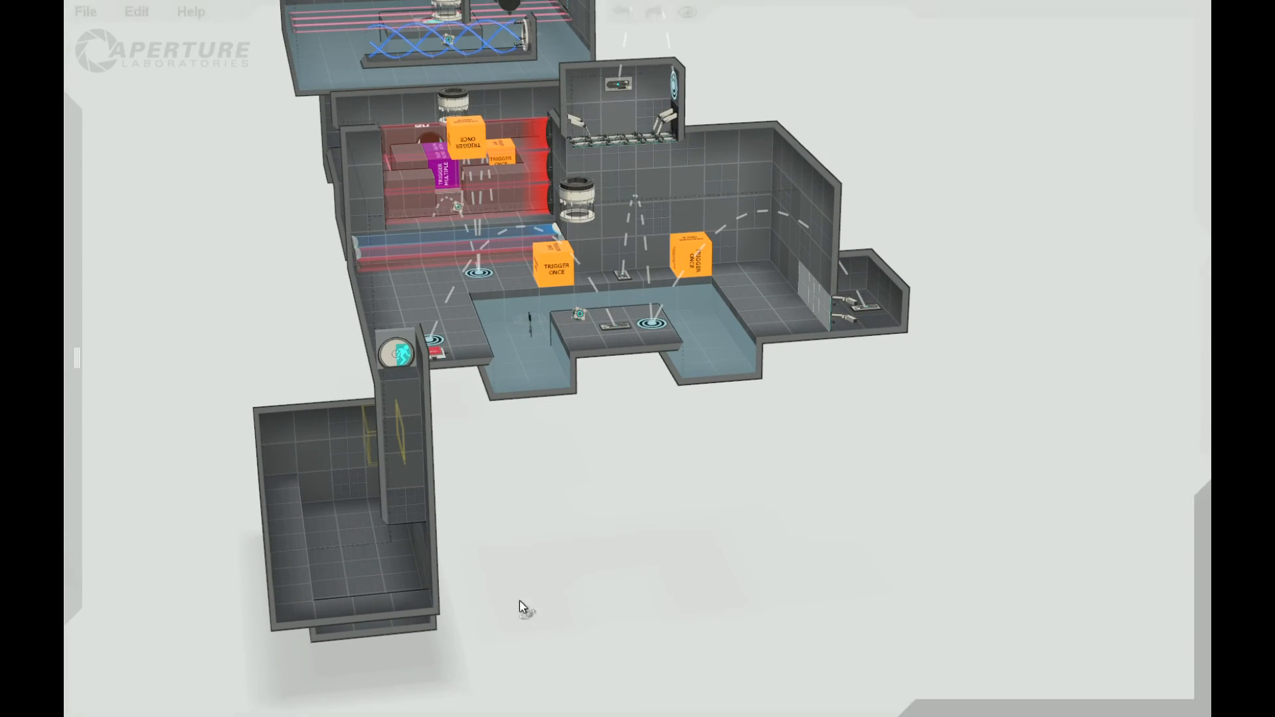
{"action": "middle_click_drag", "start_coordinate": [521, 603], "coordinate": [406, 544]}
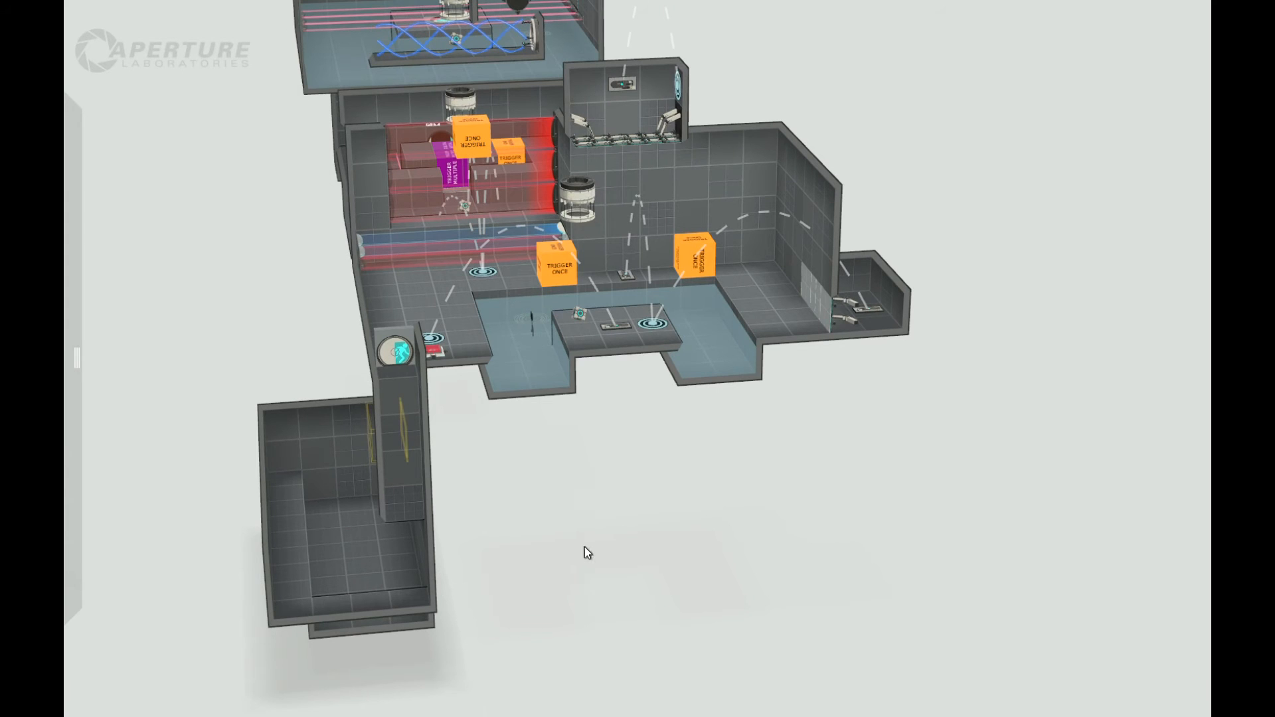
Lower the ledge strip along the room's long side into the pit, keeping only the ledge beneath the shaft.
{"action": "middle_click_drag", "start_coordinate": [512, 576], "coordinate": [204, 526]}
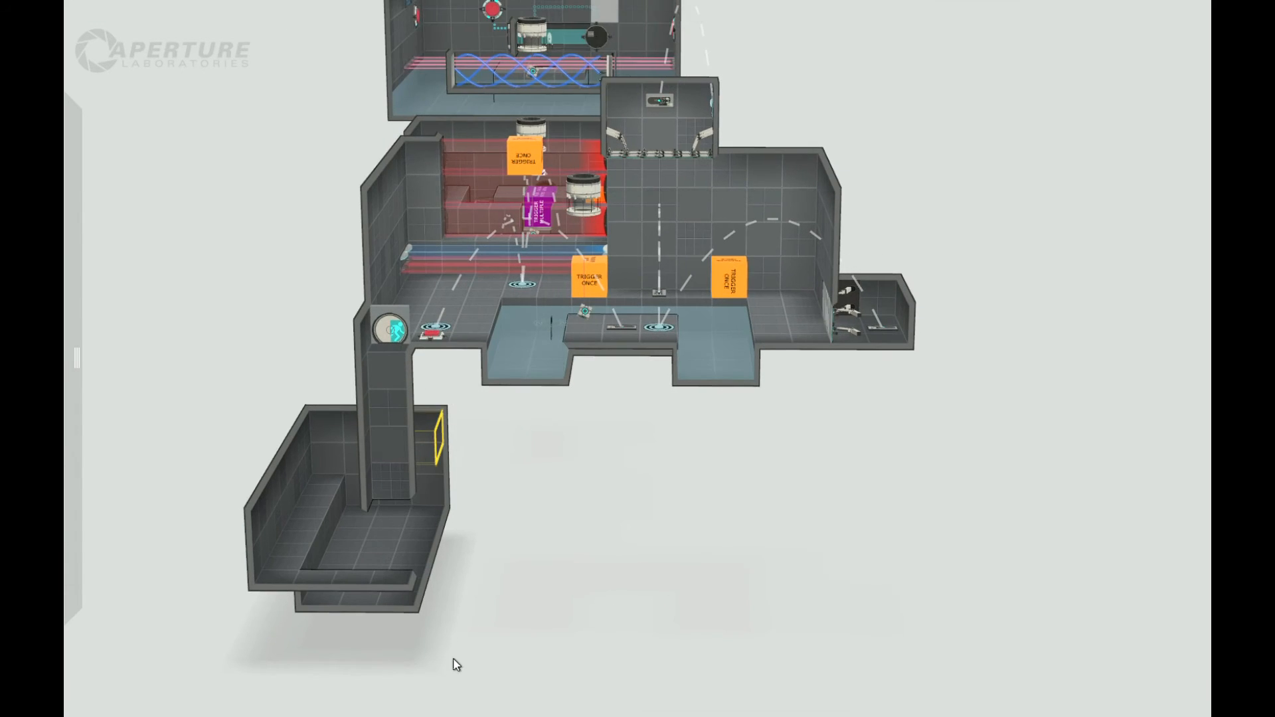
{"action": "scroll", "coordinate": [456, 587], "scroll_direction": "up", "scroll_amount": 3}
{"action": "right_click_drag", "start_coordinate": [458, 588], "coordinate": [624, 575]}
{"action": "middle_click_drag", "start_coordinate": [369, 676], "coordinate": [370, 556]}
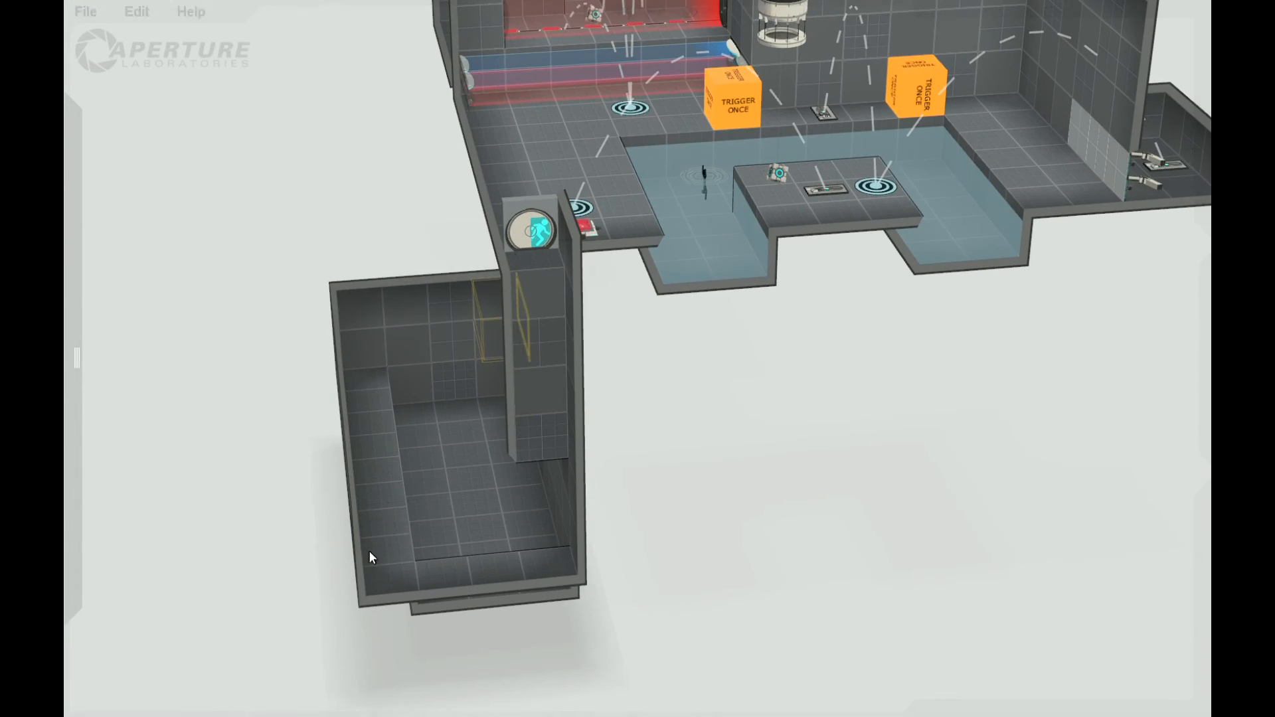
{"action": "left_click_drag", "start_coordinate": [366, 380], "coordinate": [389, 601]}
{"action": "middle_click_drag", "start_coordinate": [339, 593], "coordinate": [279, 562]}
{"action": "scroll", "coordinate": [279, 562], "scroll_direction": "up", "scroll_amount": 3}
{"action": "middle_click_drag", "start_coordinate": [440, 620], "coordinate": [388, 624]}
Place an excursion funnel on the end wall above the shaft's ledge, pointing along the length of the room.
{"action": "mouse_move", "coordinate": [64, 328]}
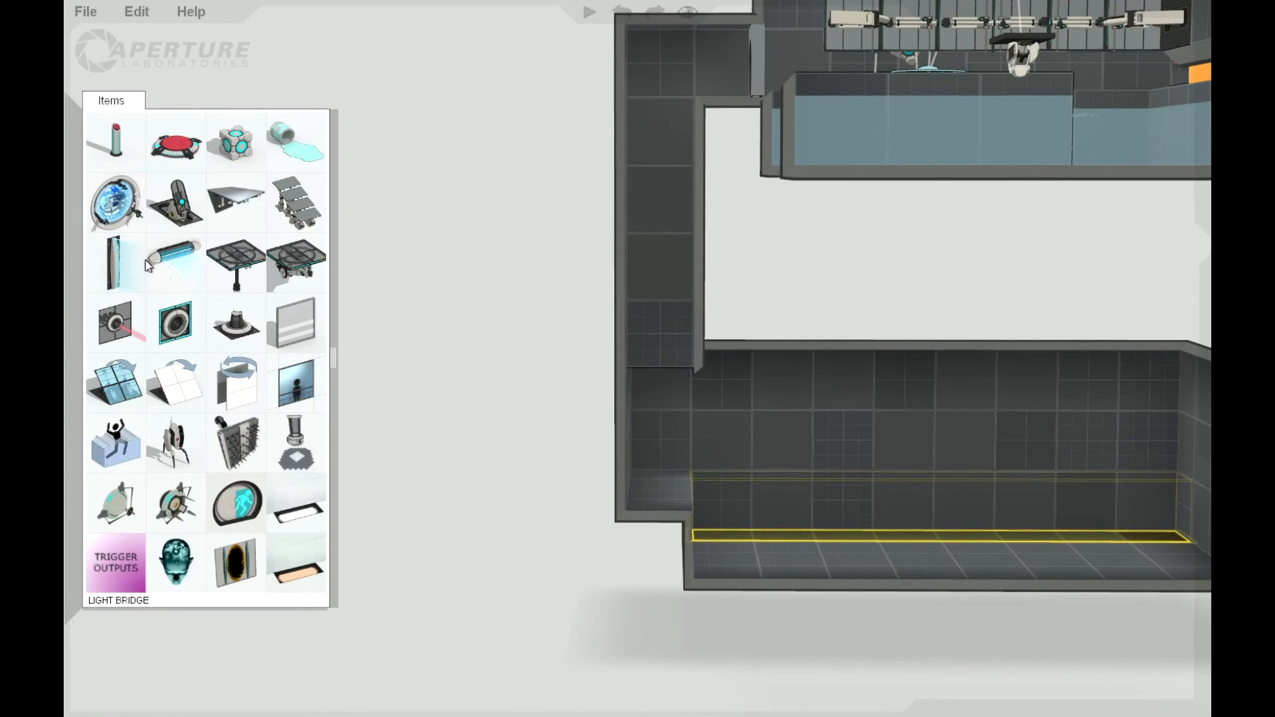
{"action": "left_click_drag", "start_coordinate": [114, 200], "coordinate": [669, 469]}
{"action": "middle_click_drag", "start_coordinate": [681, 559], "coordinate": [458, 592]}
{"action": "left_click_drag", "start_coordinate": [923, 495], "coordinate": [872, 489]}
Copy the goo from the upper pit into the lowered floor of the funnel room.
{"action": "middle_click_drag", "start_coordinate": [614, 648], "coordinate": [347, 401]}
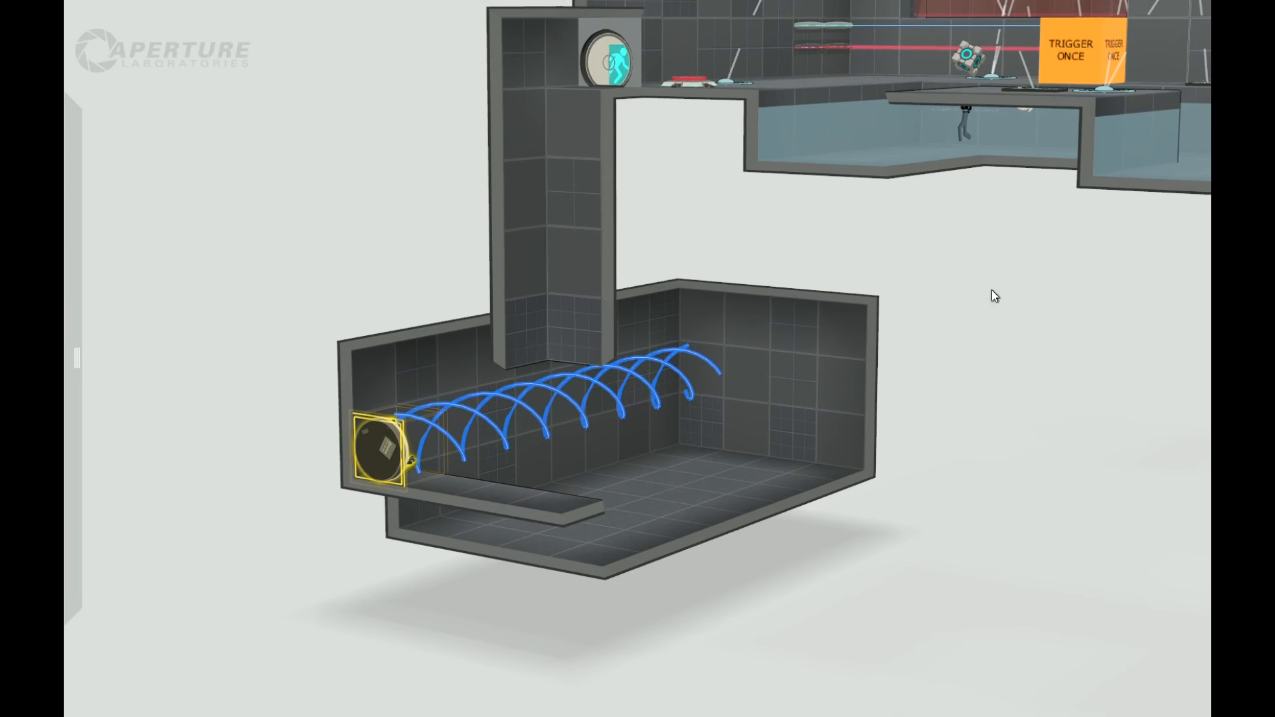
{"action": "left_click_drag", "start_coordinate": [967, 117], "coordinate": [738, 478]}
{"action": "right_click_drag", "start_coordinate": [923, 539], "coordinate": [734, 484]}
Place a pedestal button on the long wall beside the funnel and copy it to two more tiles at two-tile spacing.
{"action": "mouse_move", "coordinate": [66, 184]}
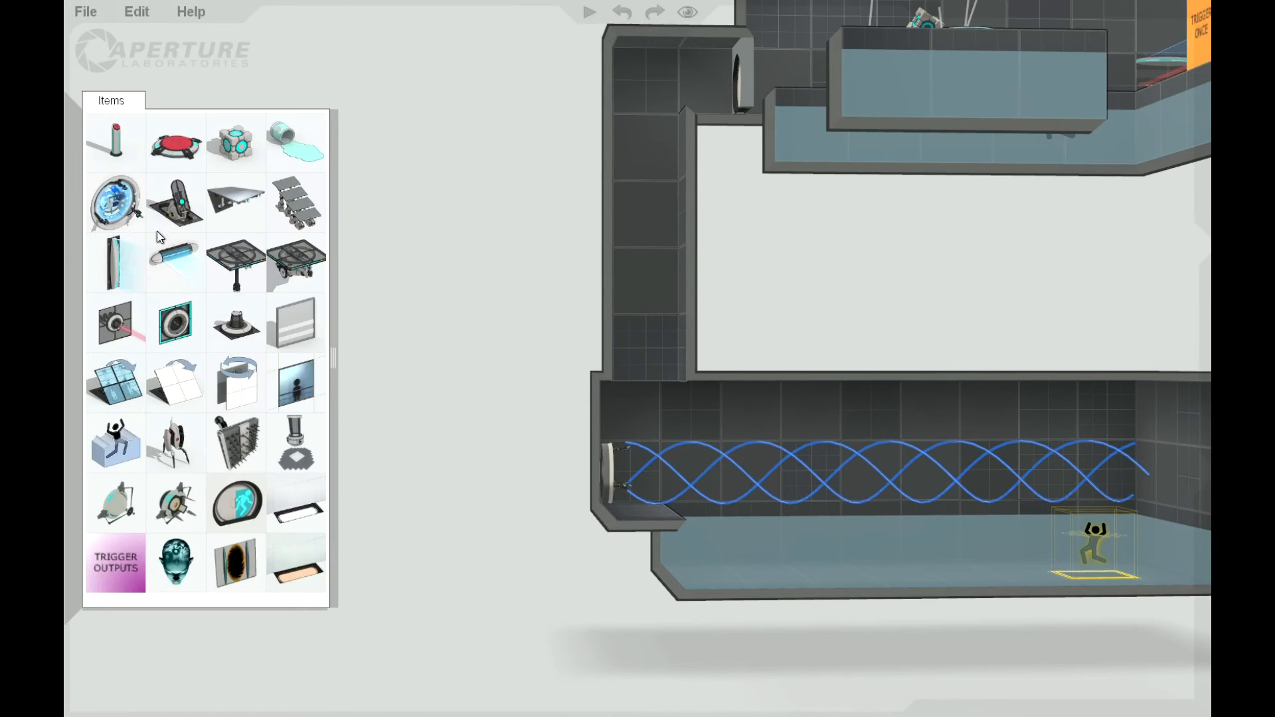
{"action": "left_click_drag", "start_coordinate": [174, 199], "coordinate": [755, 421]}
{"action": "mouse_move", "coordinate": [141, 205]}
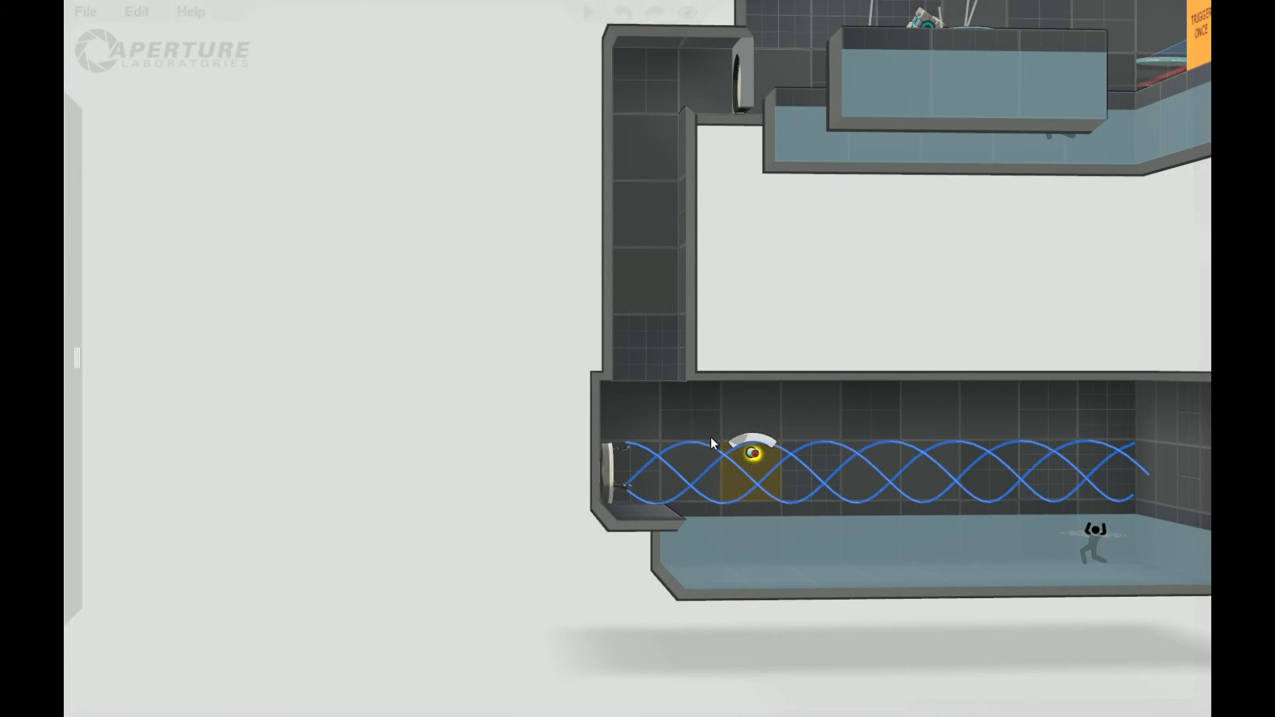
{"action": "left_click_drag", "start_coordinate": [752, 453], "coordinate": [988, 468]}
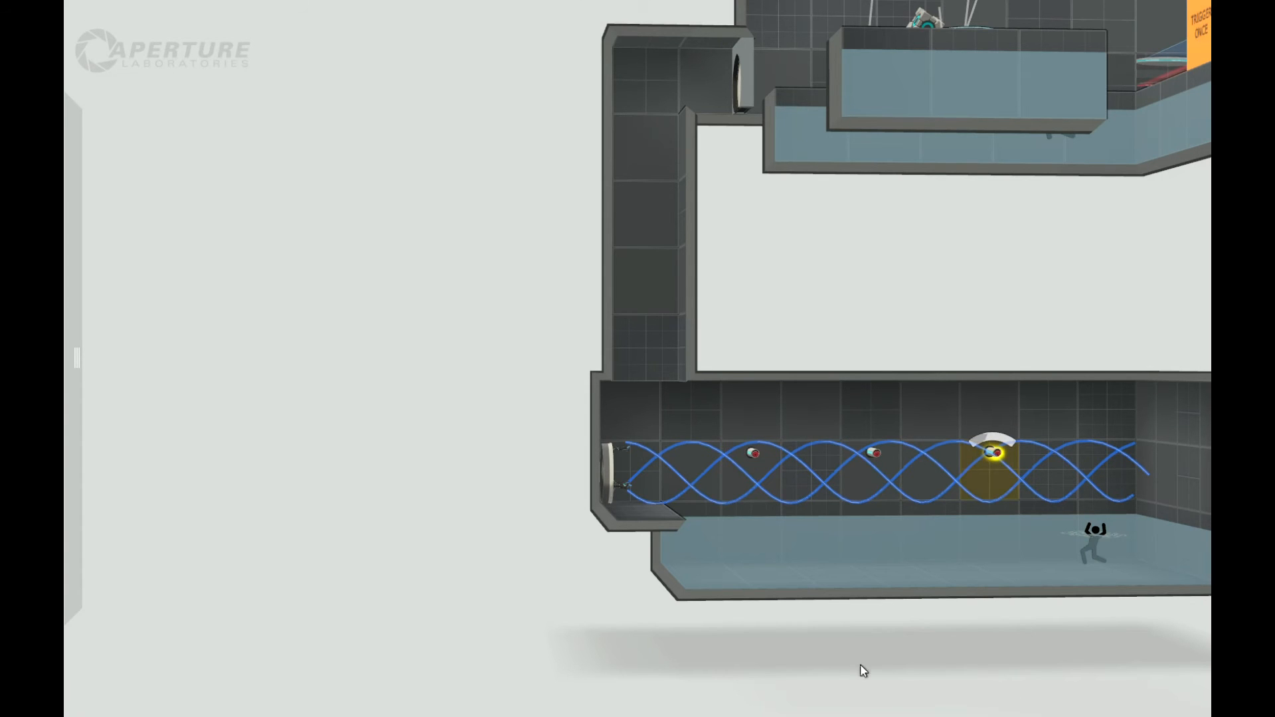
Place a fizzler across the funnel with its hazard type switched to laser field, and copy it so one follows each pedestal button.
{"action": "mouse_move", "coordinate": [73, 292]}
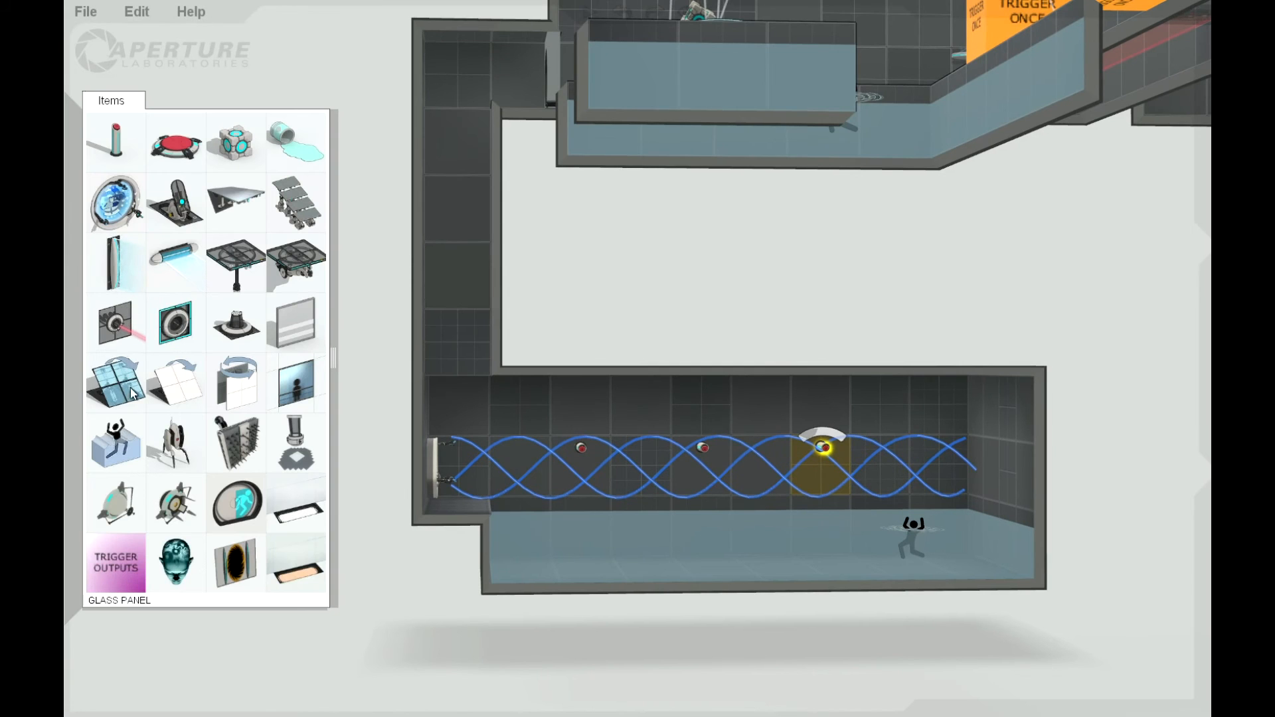
{"action": "scroll", "coordinate": [446, 560], "scroll_direction": "down", "scroll_amount": 3}
{"action": "right_click_drag", "start_coordinate": [458, 596], "coordinate": [615, 611]}
{"action": "right_click_drag", "start_coordinate": [836, 468], "coordinate": [433, 521]}
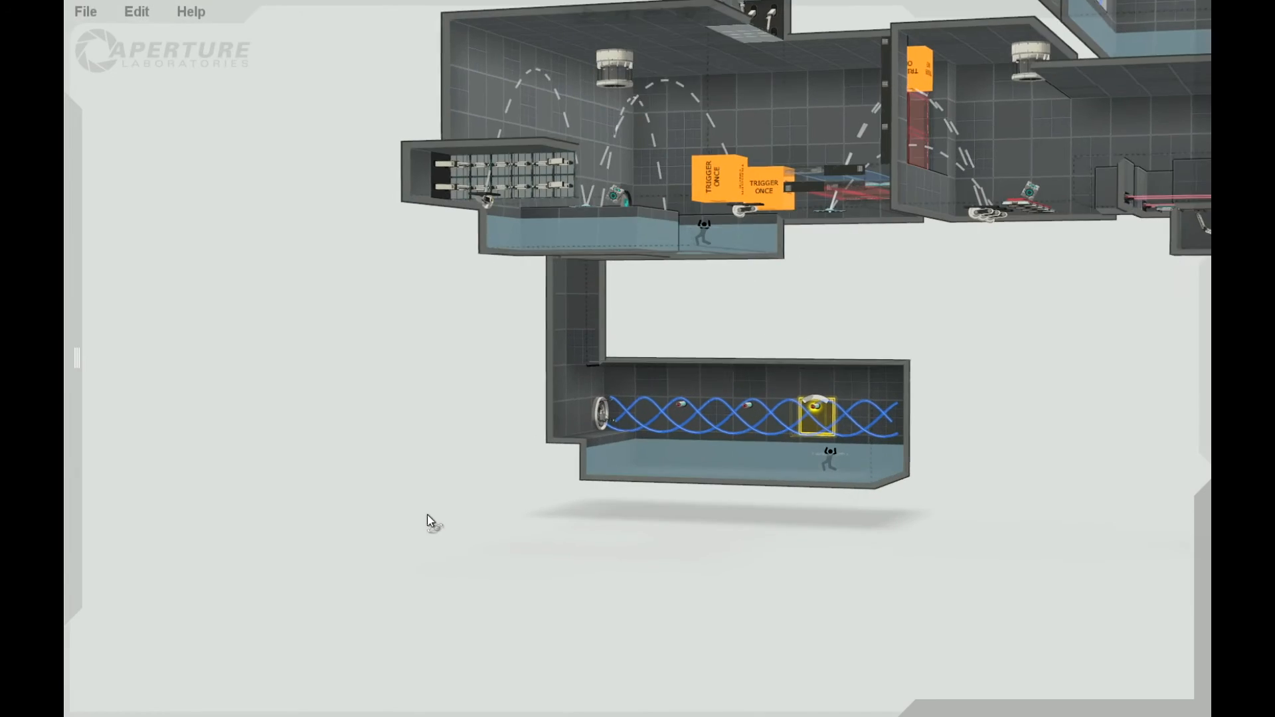
{"action": "left_click_drag", "start_coordinate": [304, 391], "coordinate": [715, 418]}
{"action": "right_click", "coordinate": [716, 419]}
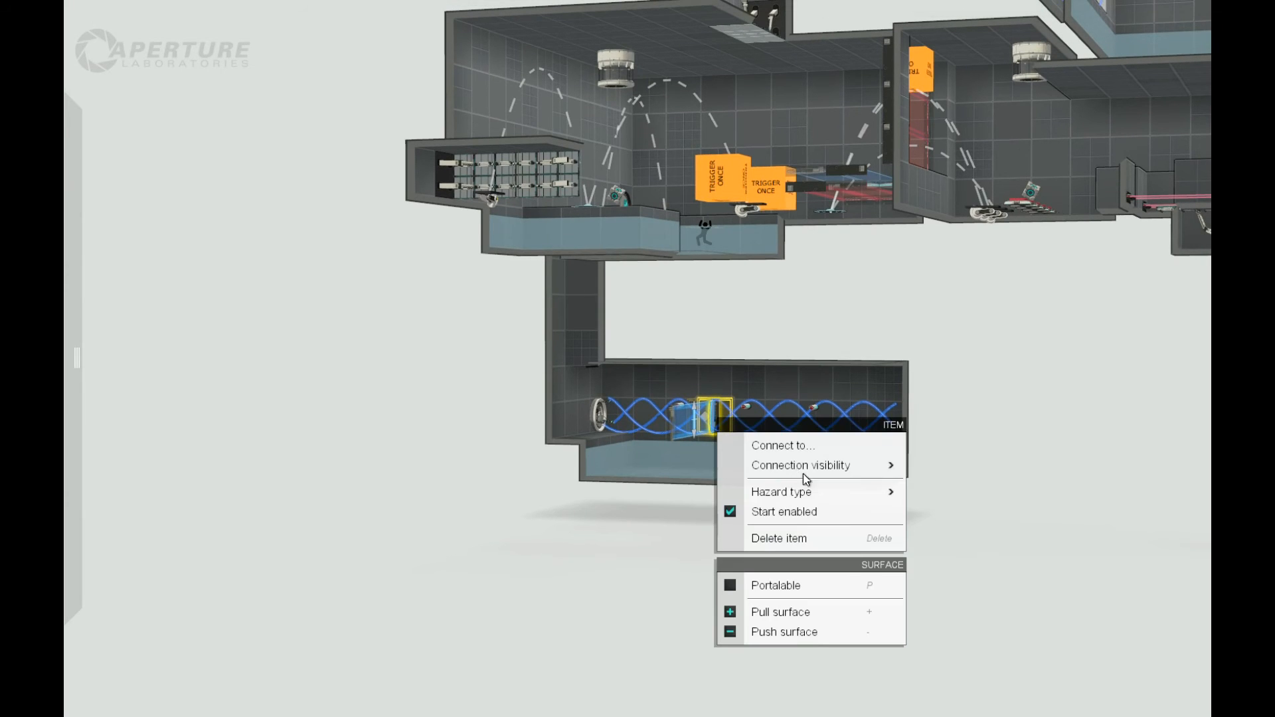
{"action": "mouse_move", "coordinate": [821, 495]}
{"action": "left_click", "coordinate": [962, 516]}
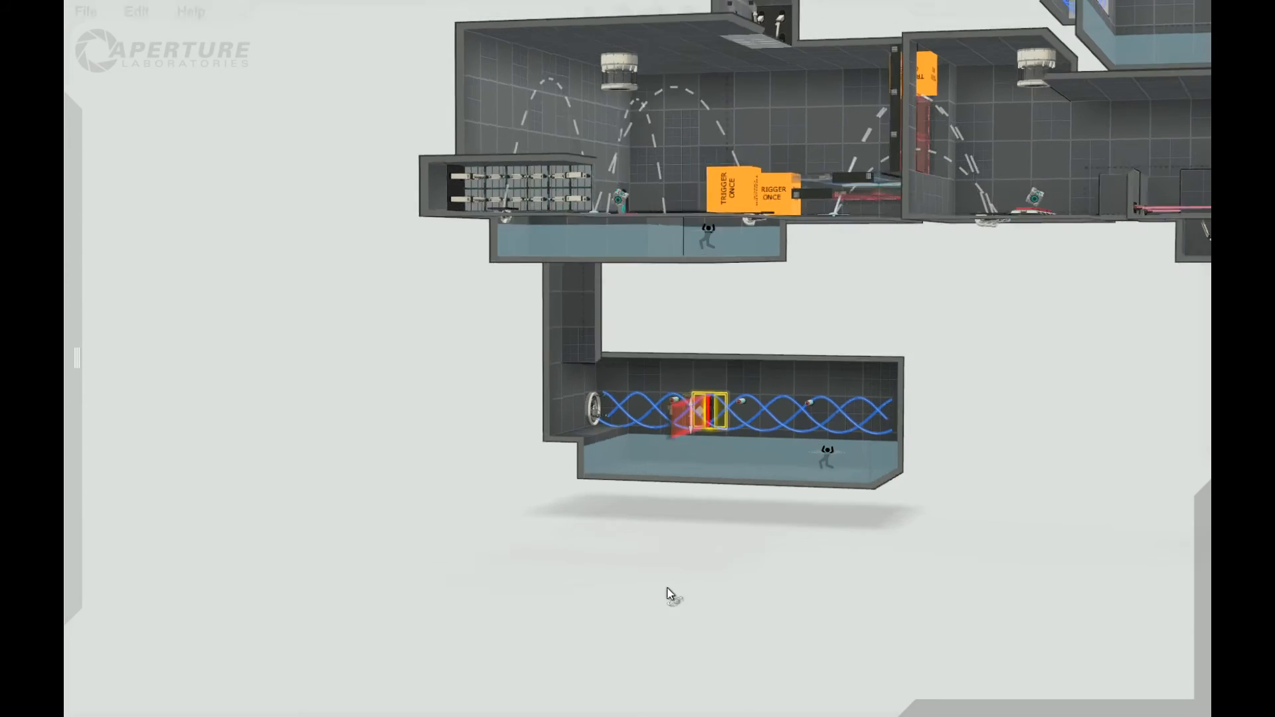
{"action": "left_click_drag", "start_coordinate": [671, 402], "coordinate": [835, 410]}
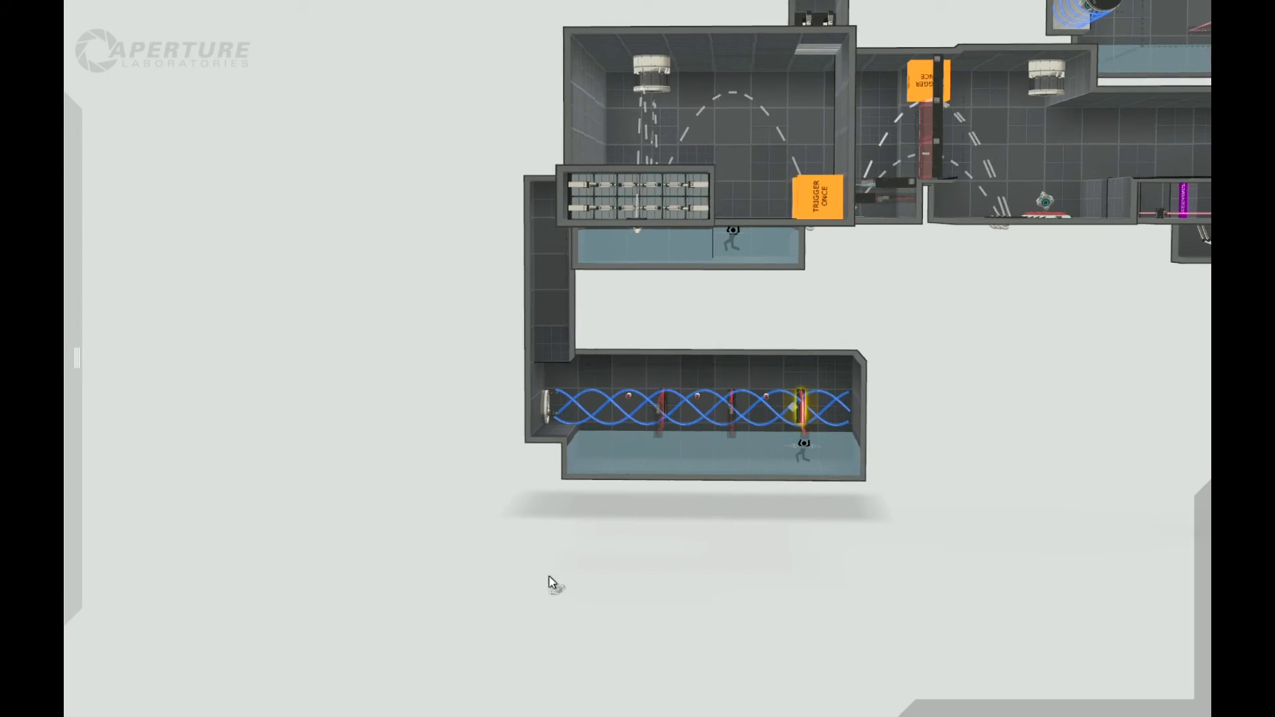
Extend the room's far end wall outward above the goo to form a one-tile-deep ledge at the end of the funnel.
{"action": "right_click_drag", "start_coordinate": [509, 592], "coordinate": [807, 351]}
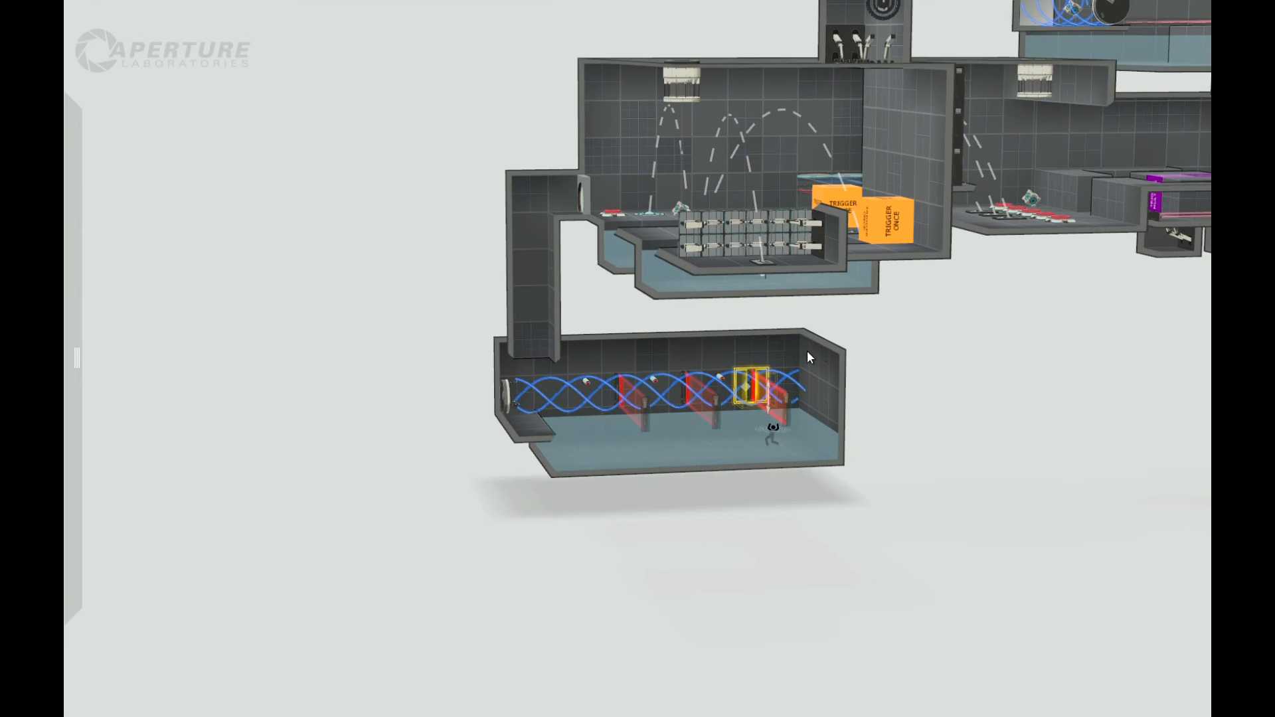
{"action": "left_click_drag", "start_coordinate": [840, 393], "coordinate": [912, 392]}
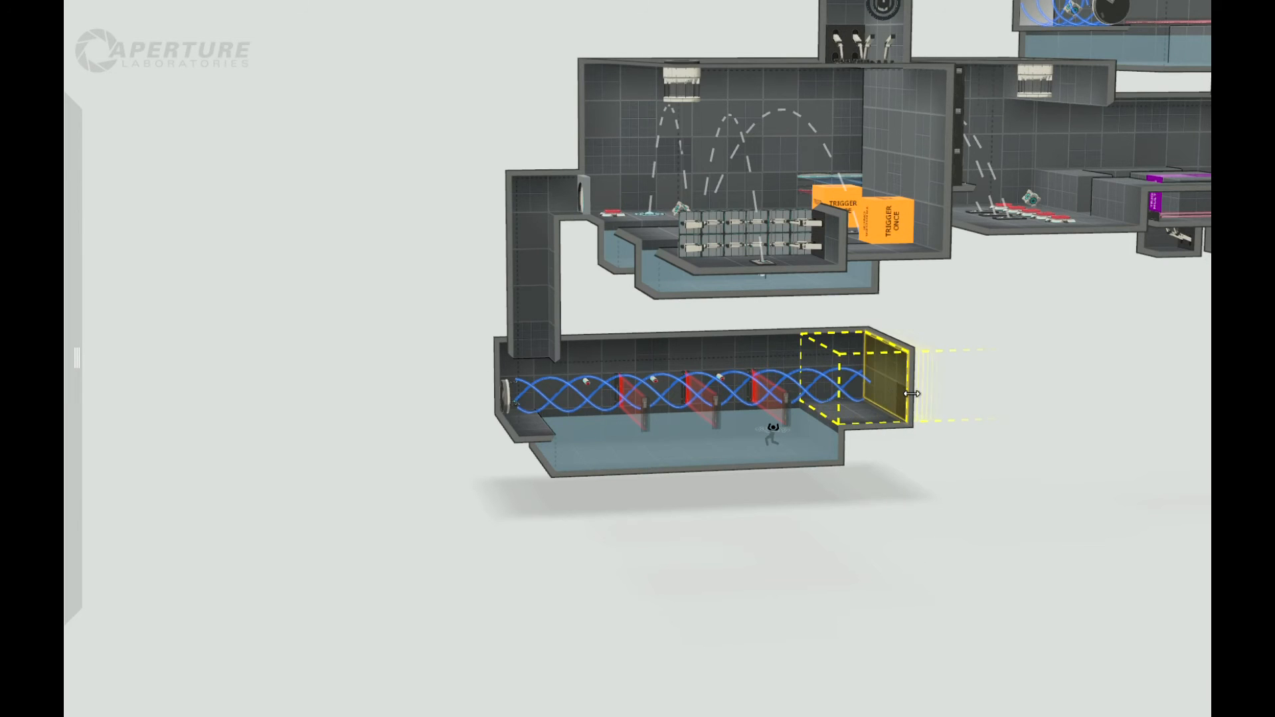
{"action": "mouse_move", "coordinate": [739, 606]}
{"action": "right_mouse_down"}
{"action": "mouse_move", "coordinate": [861, 575]}
{"action": "mouse_move", "coordinate": [740, 592]}
{"action": "right_mouse_up"}
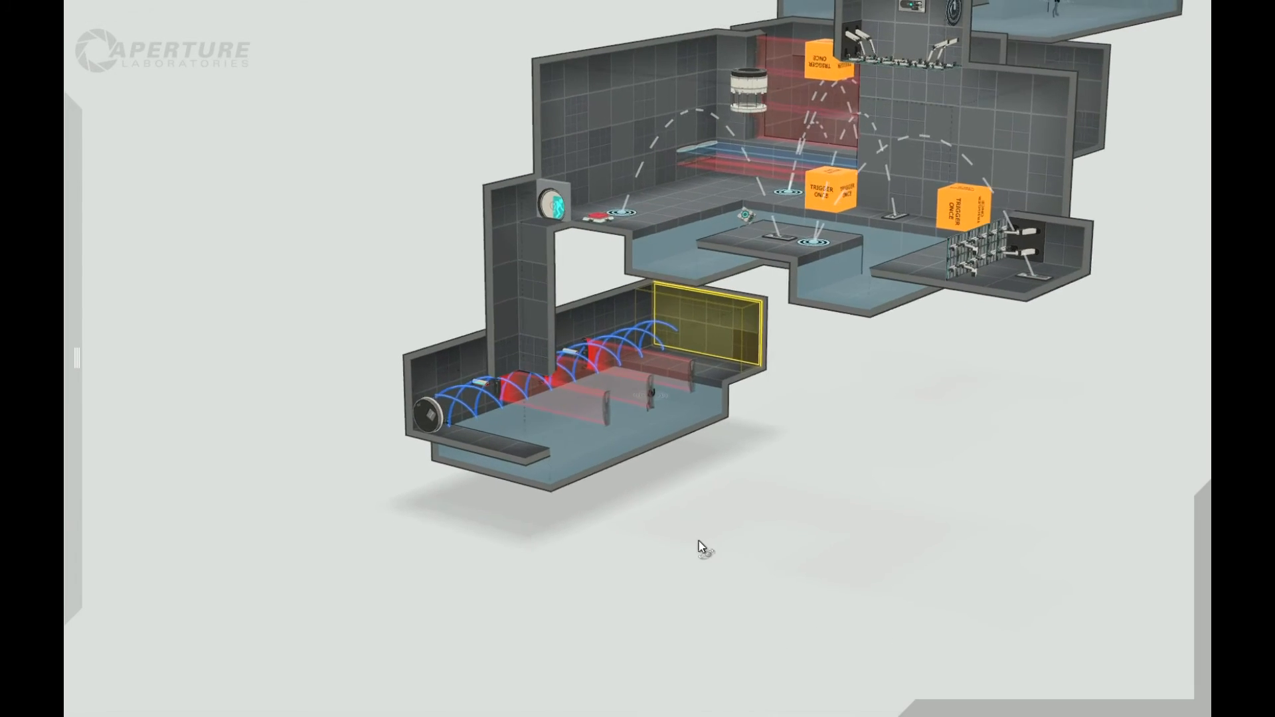
Examine the funnel room from all sides, including its buttons, laser fields, shaft and end ledge.
{"action": "right_click_drag", "start_coordinate": [699, 540], "coordinate": [655, 536]}
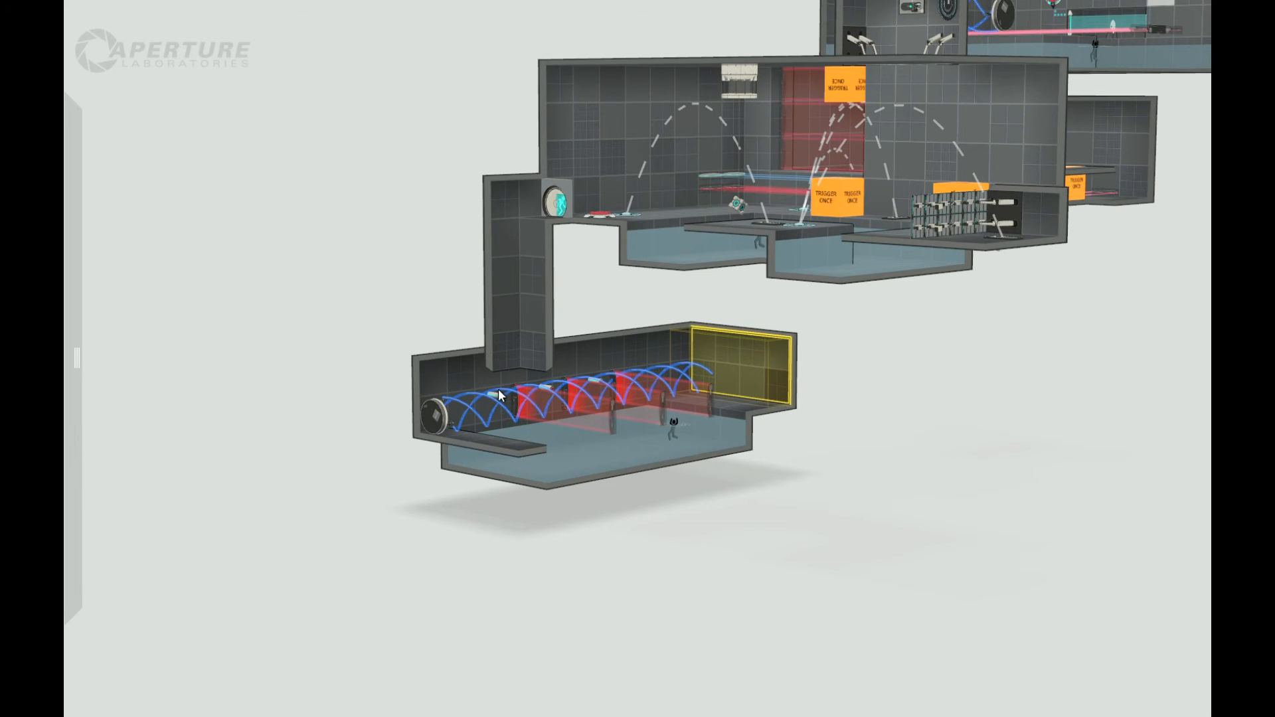
{"action": "scroll", "coordinate": [341, 549], "scroll_direction": "up", "scroll_amount": 5}
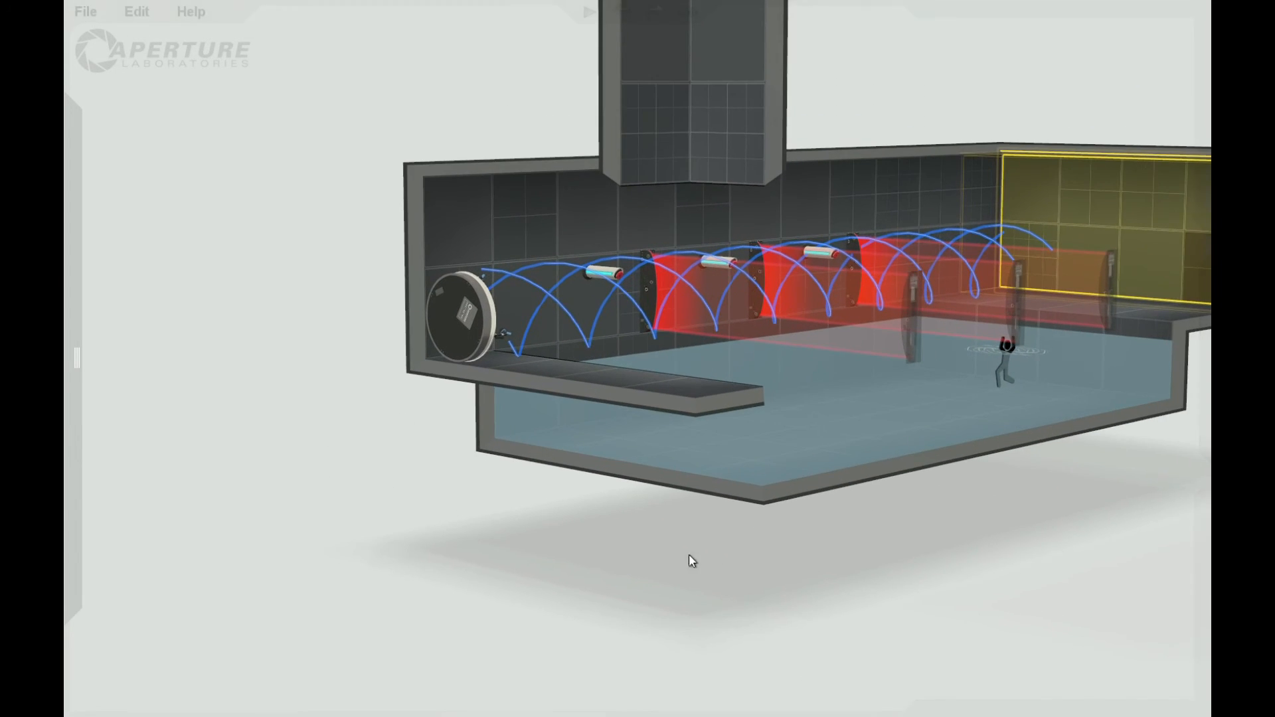
{"action": "right_click_drag", "start_coordinate": [688, 557], "coordinate": [586, 555]}
{"action": "right_click_drag", "start_coordinate": [857, 595], "coordinate": [937, 592]}
{"action": "middle_click_drag", "start_coordinate": [937, 591], "coordinate": [736, 561]}
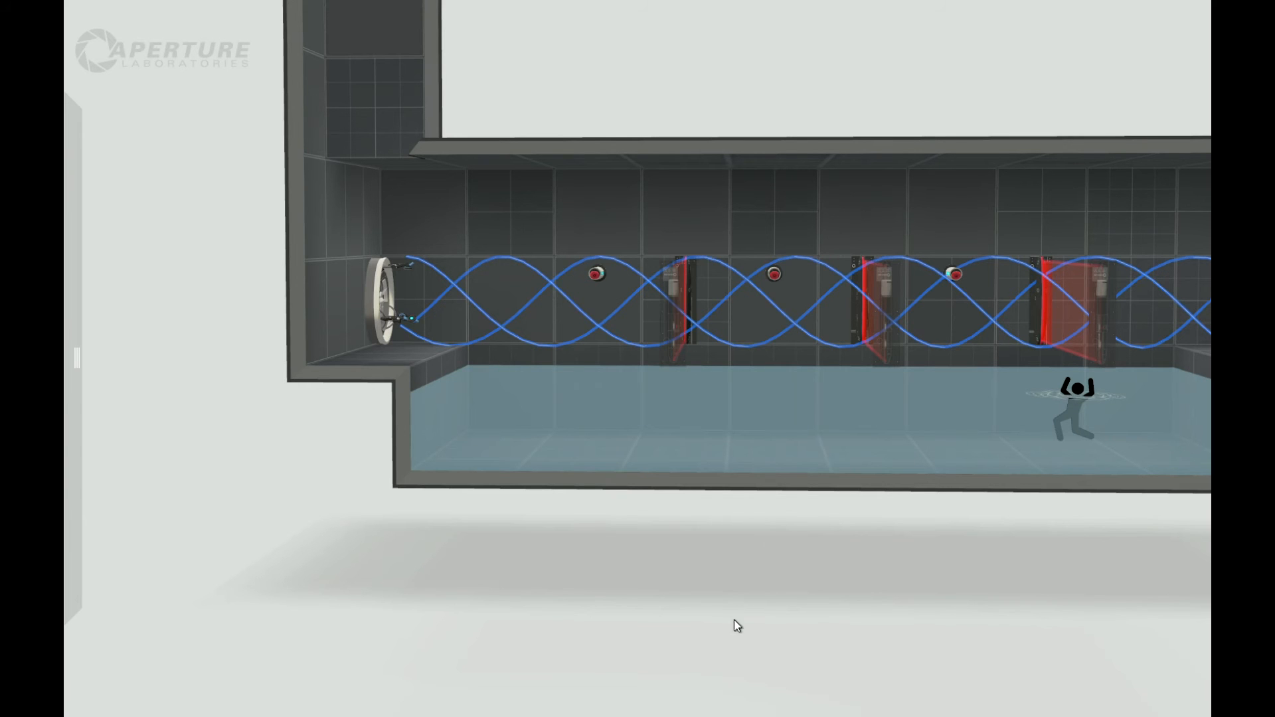
{"action": "right_click_drag", "start_coordinate": [722, 614], "coordinate": [971, 587]}
{"action": "right_click_drag", "start_coordinate": [924, 438], "coordinate": [953, 549]}
{"action": "scroll", "coordinate": [939, 552], "scroll_direction": "down", "scroll_amount": 3}
{"action": "right_click_drag", "start_coordinate": [270, 415], "coordinate": [290, 297]}
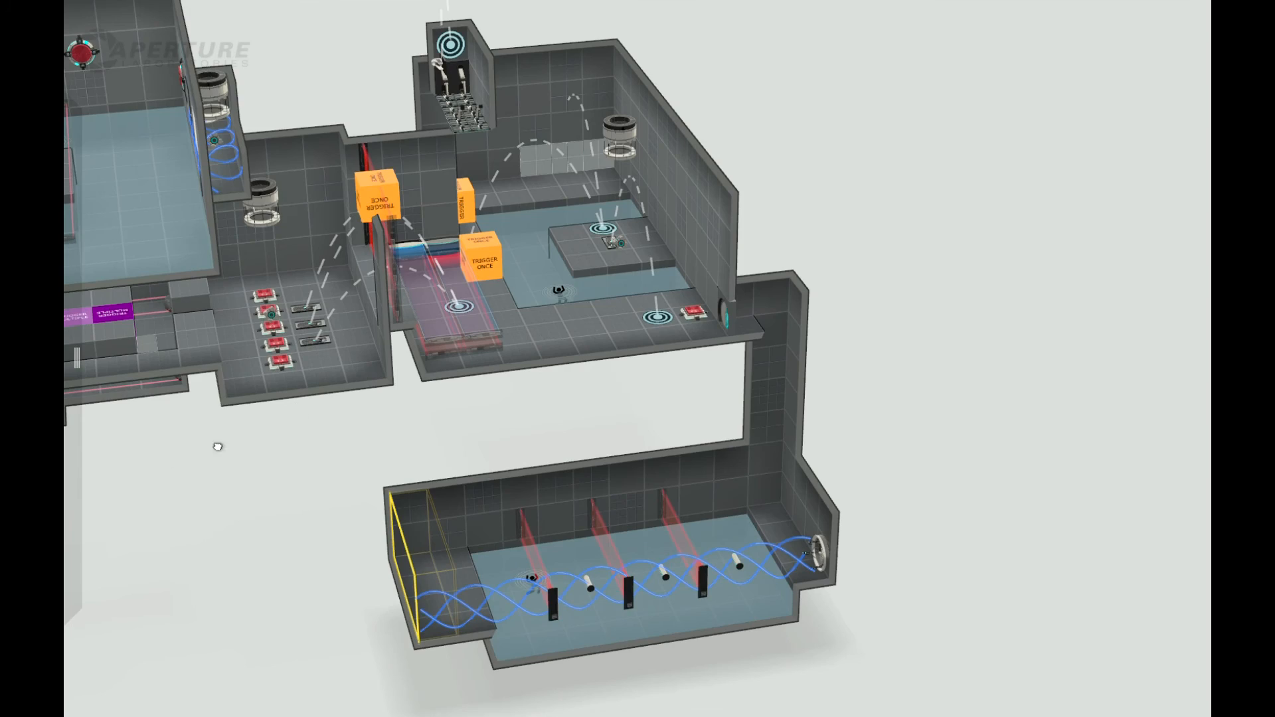
{"action": "scroll", "coordinate": [399, 444], "scroll_direction": "down", "scroll_amount": 3}
{"action": "scroll", "coordinate": [370, 213], "scroll_direction": "up", "scroll_amount": 3}
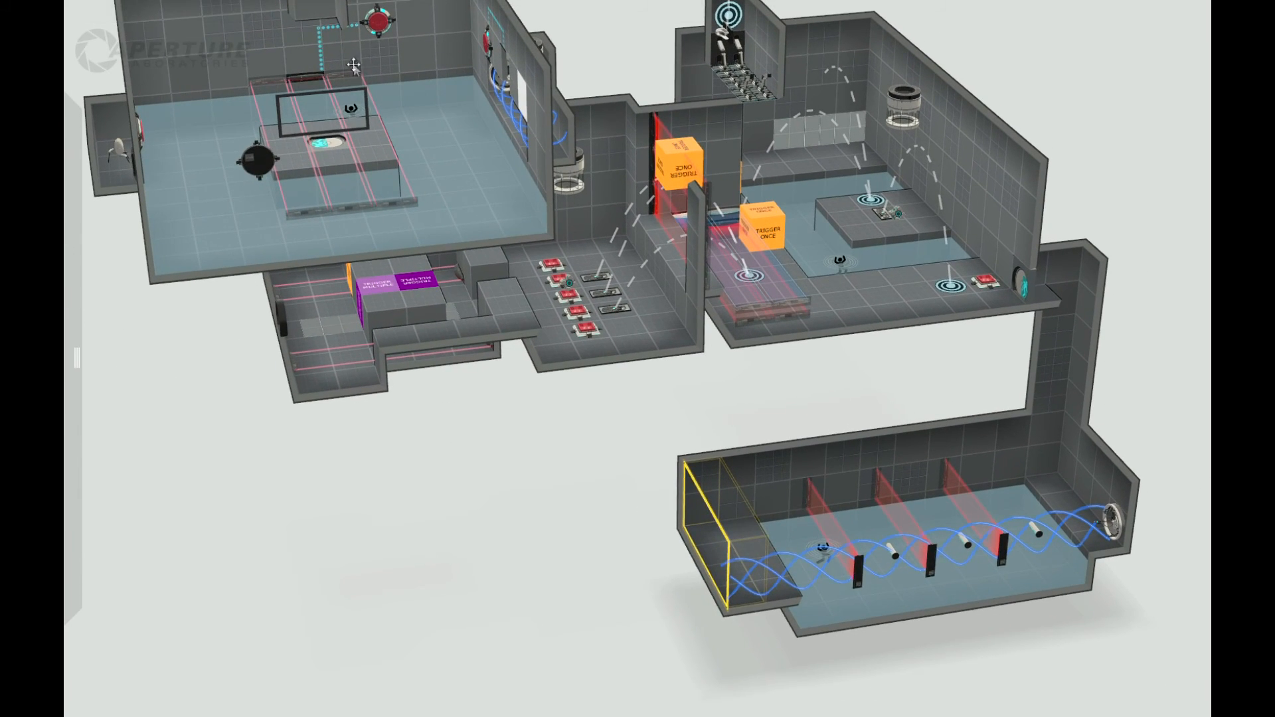
{"action": "scroll", "coordinate": [517, 546], "scroll_direction": "down", "scroll_amount": 3}
{"action": "right_click_drag", "start_coordinate": [517, 546], "coordinate": [500, 386]}
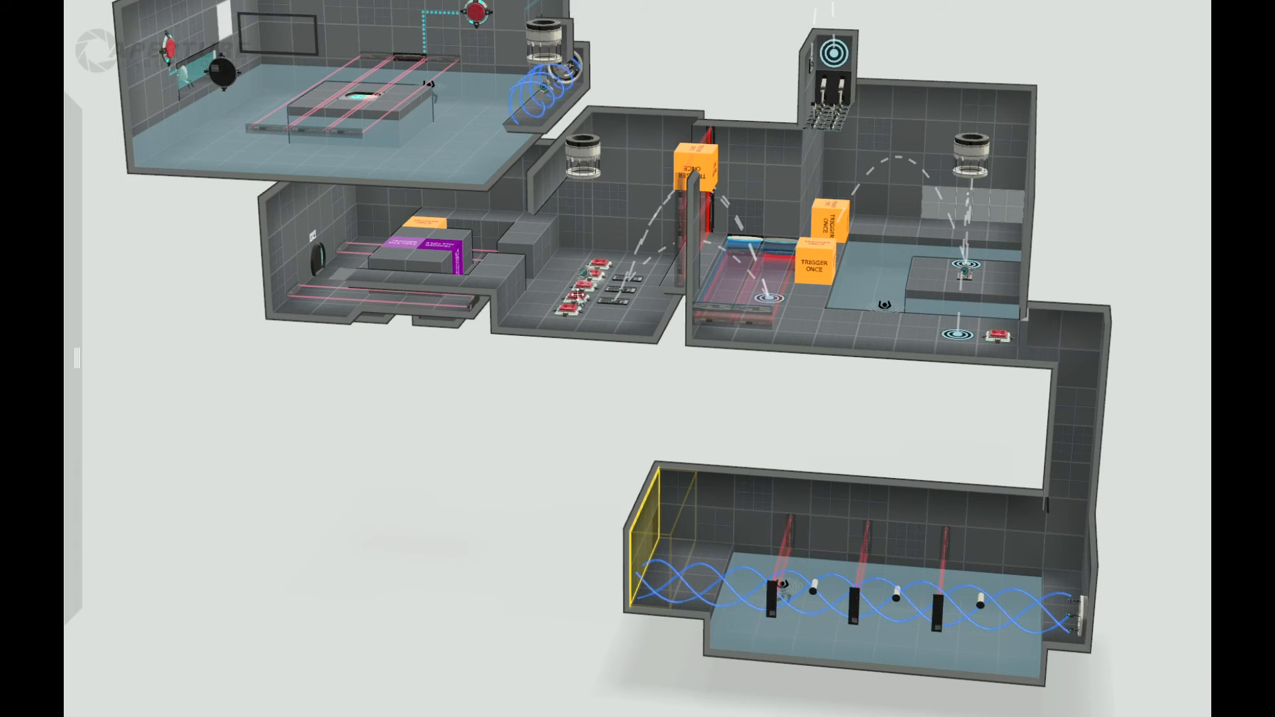
{"action": "right_click_drag", "start_coordinate": [868, 451], "coordinate": [864, 265]}
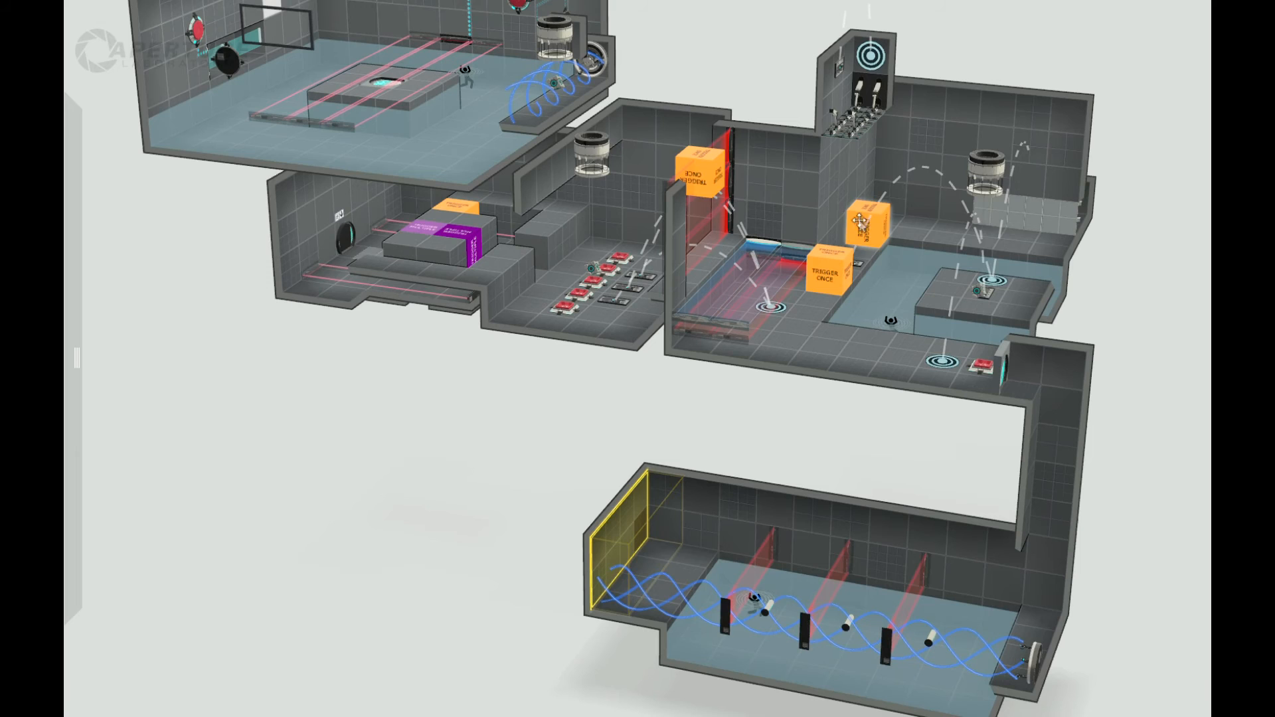
{"action": "right_click_drag", "start_coordinate": [1100, 595], "coordinate": [776, 580]}
{"action": "scroll", "coordinate": [776, 580], "scroll_direction": "up", "scroll_amount": 3}
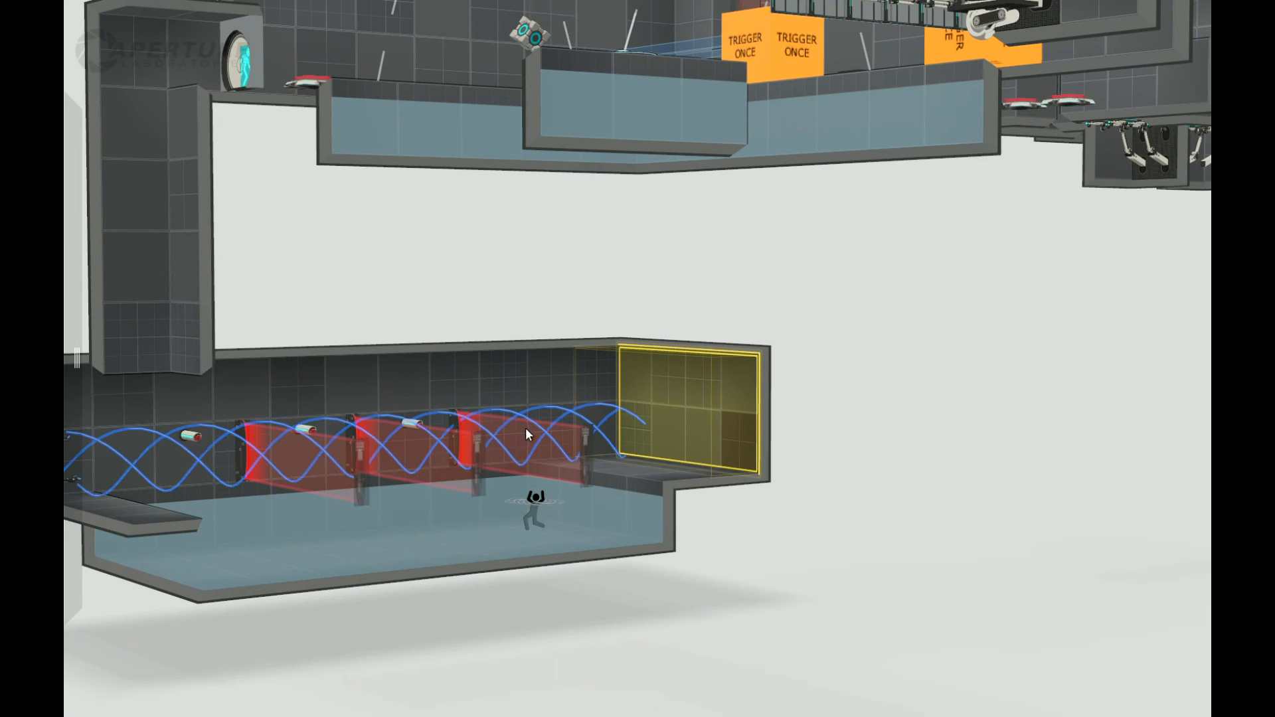
{"action": "scroll", "coordinate": [711, 586], "scroll_direction": "down", "scroll_amount": 3}
{"action": "right_click_drag", "start_coordinate": [711, 587], "coordinate": [684, 560]}
{"action": "scroll", "coordinate": [684, 561], "scroll_direction": "up", "scroll_amount": 3}
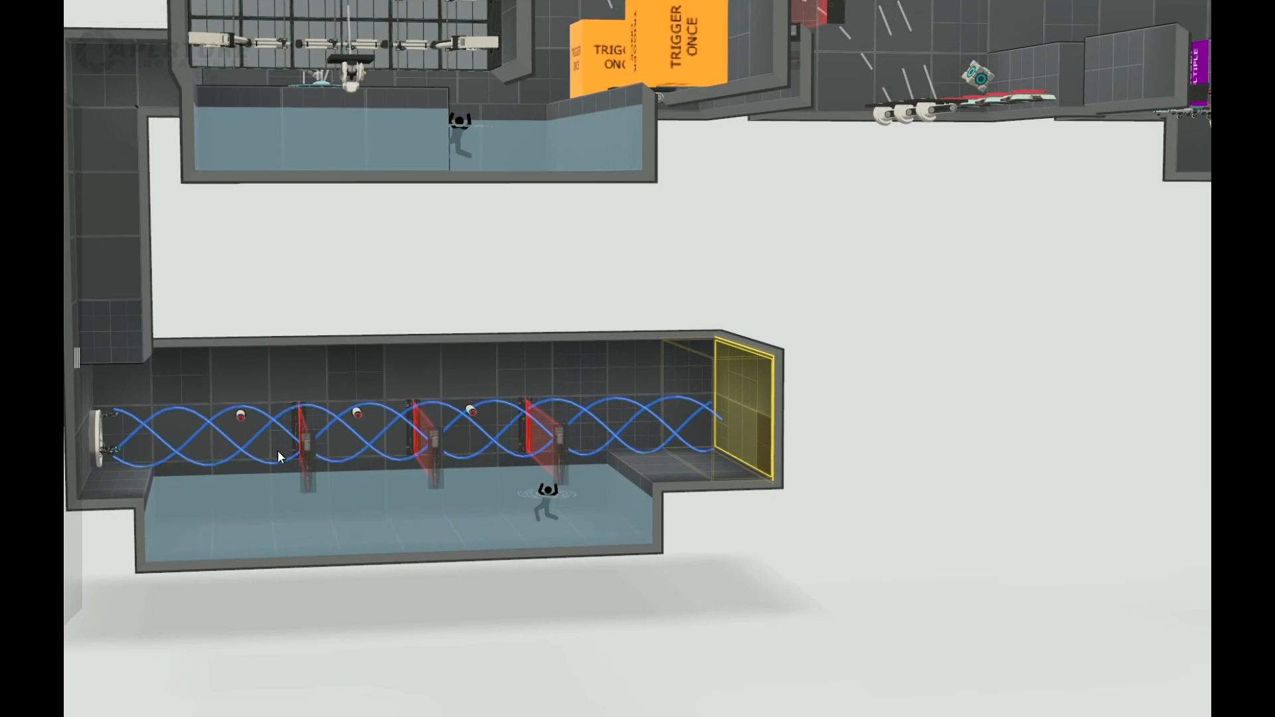
{"action": "right_click_drag", "start_coordinate": [488, 626], "coordinate": [1090, 663]}
{"action": "scroll", "coordinate": [724, 616], "scroll_direction": "down", "scroll_amount": 3}
{"action": "scroll", "coordinate": [917, 619], "scroll_direction": "up", "scroll_amount": 3}
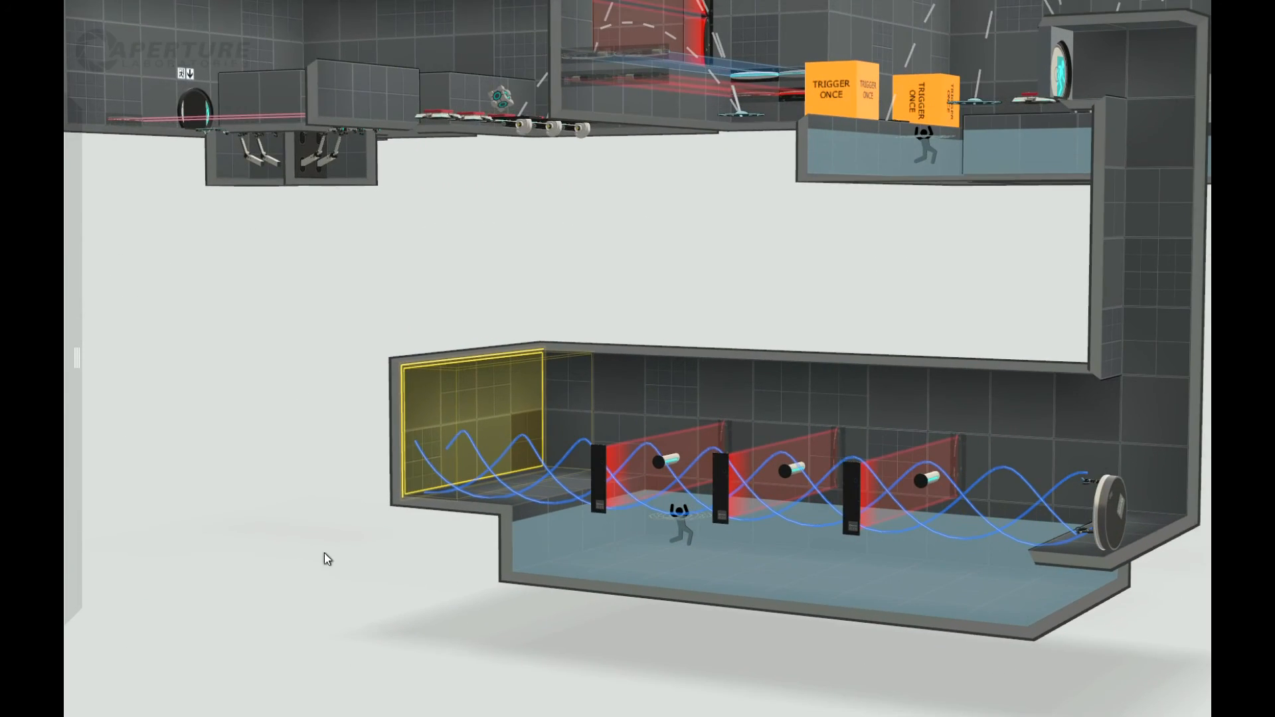
{"action": "right_click_drag", "start_coordinate": [325, 560], "coordinate": [372, 635]}
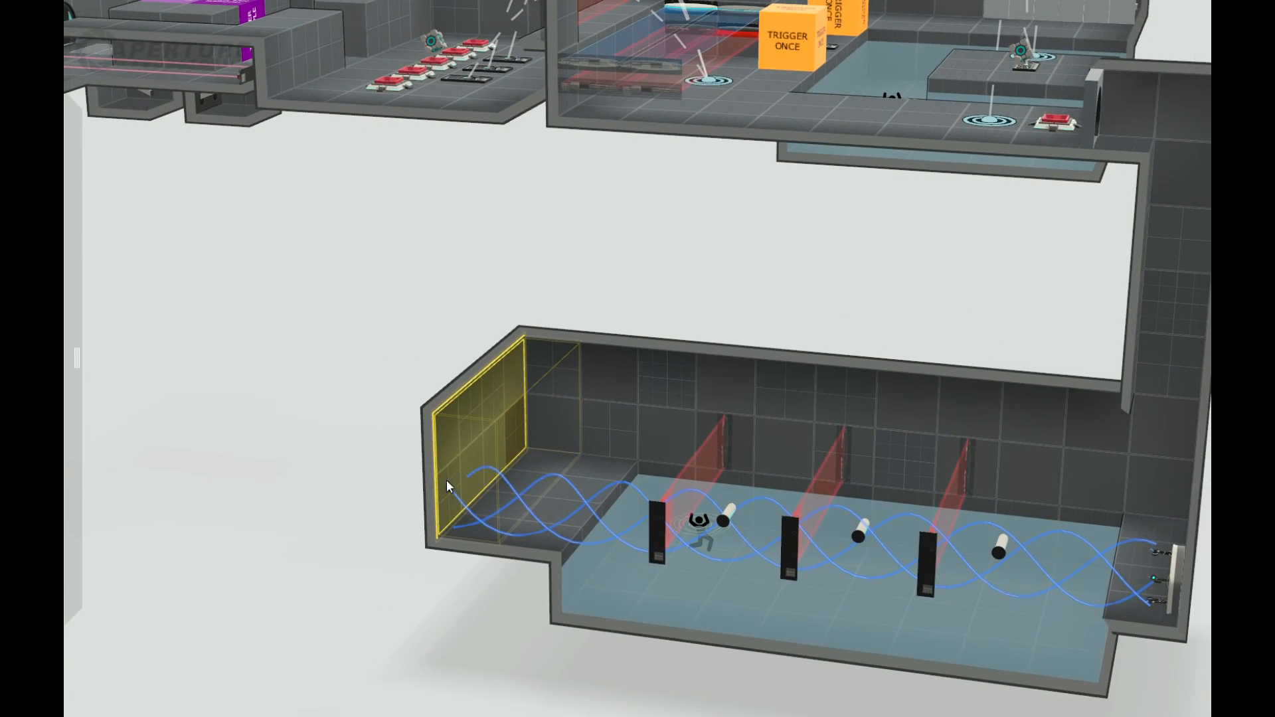
Extrude a single tile of the long wall beside the end ledge outward to form a one-tile-wide corridor.
{"action": "left_click", "coordinate": [483, 384]}
{"action": "double_click", "coordinate": [546, 422]}
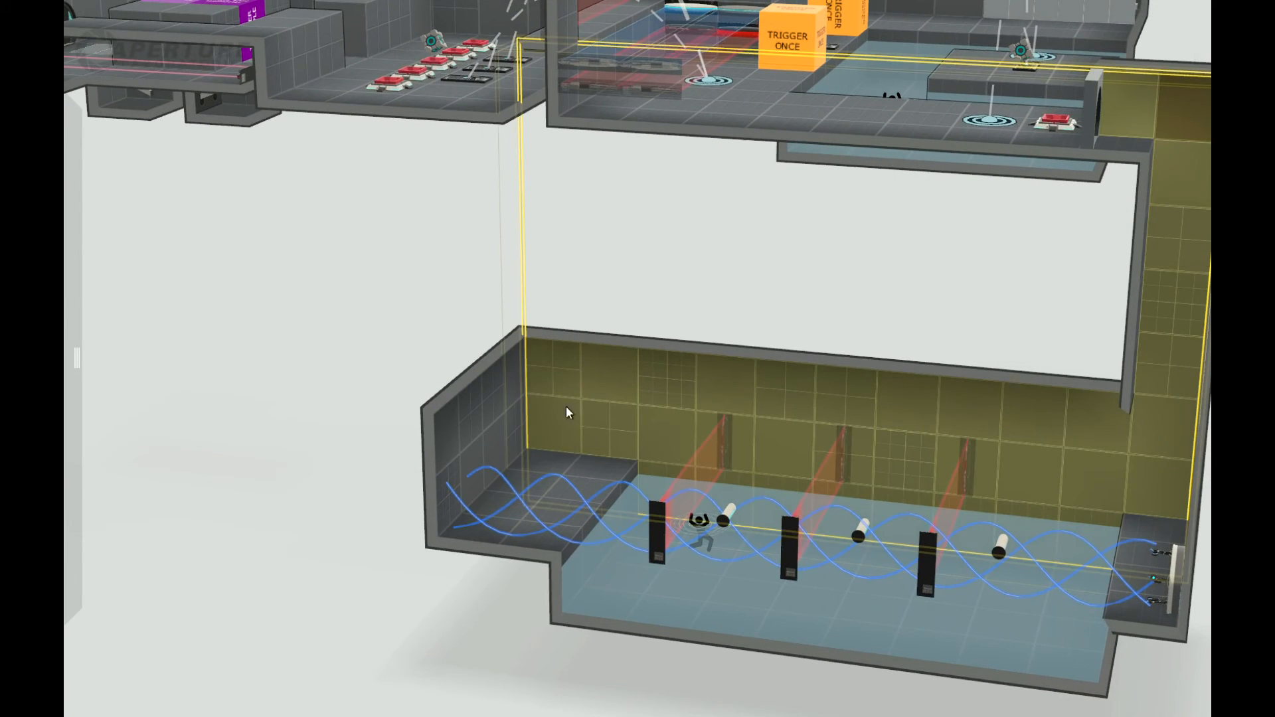
{"action": "left_click", "coordinate": [568, 407]}
{"action": "left_click", "coordinate": [557, 418]}
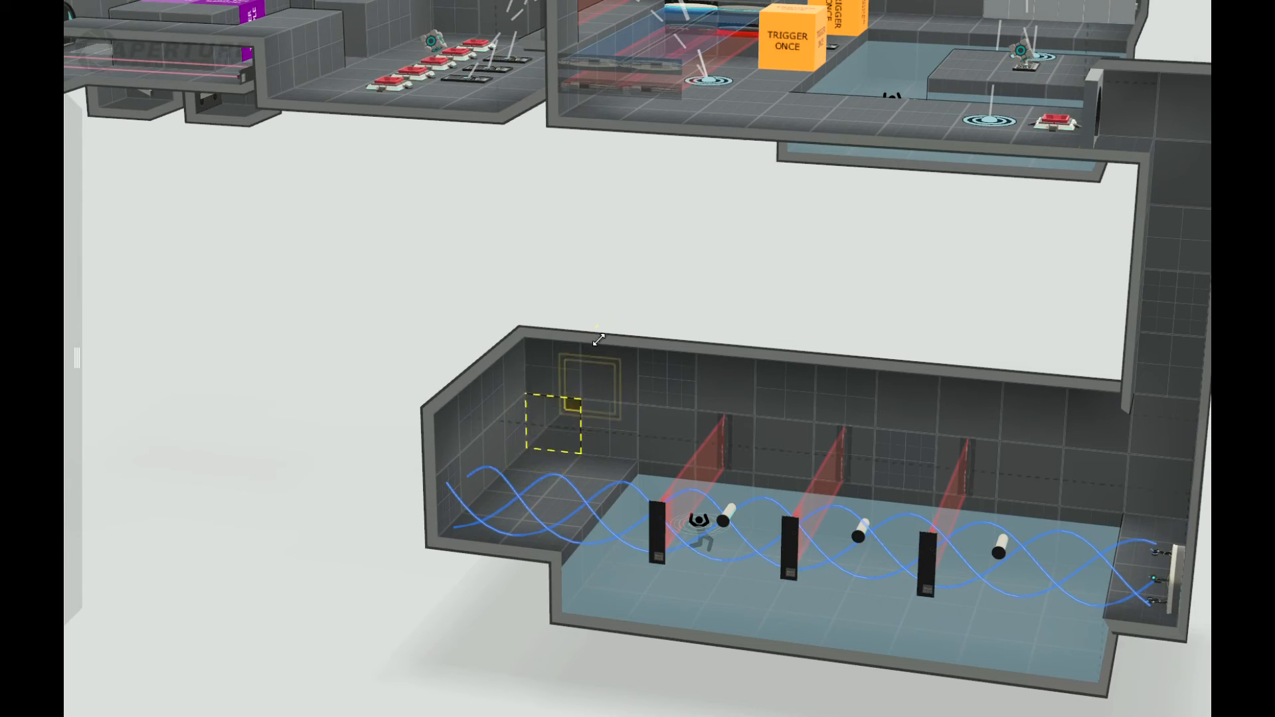
{"action": "left_click_drag", "start_coordinate": [380, 613], "coordinate": [520, 530]}
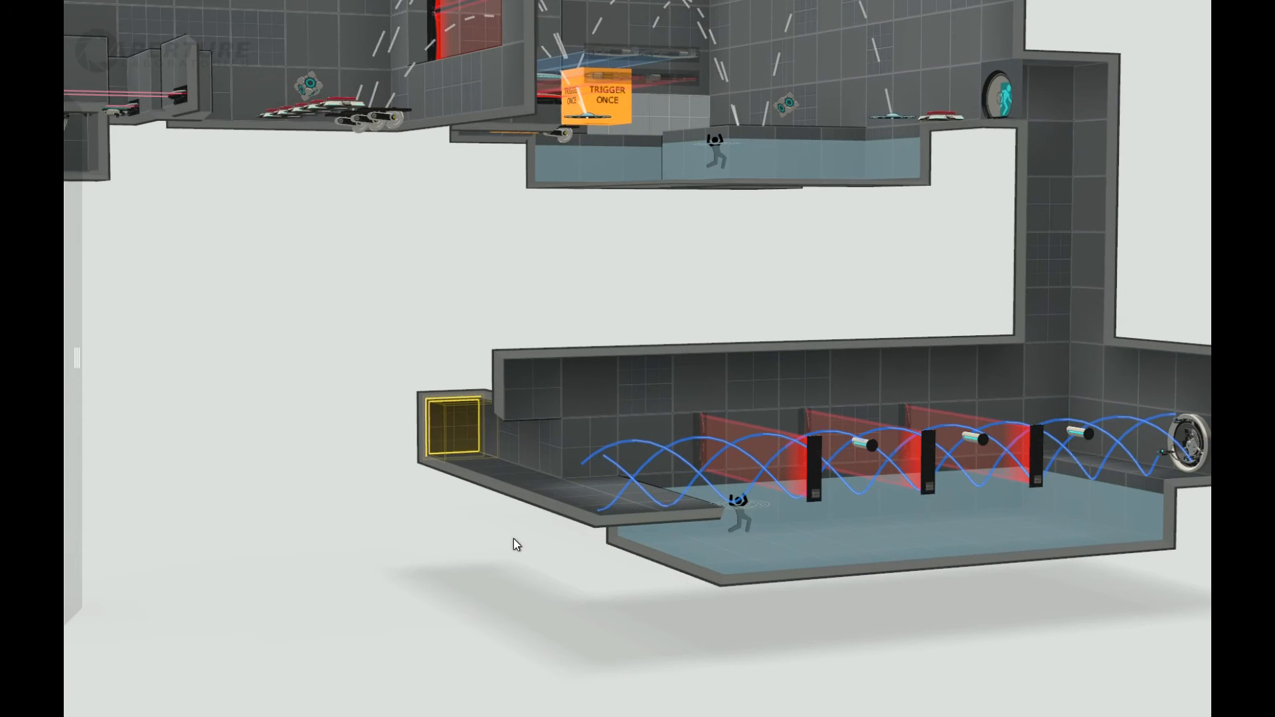
{"action": "right_click_drag", "start_coordinate": [468, 552], "coordinate": [445, 512]}
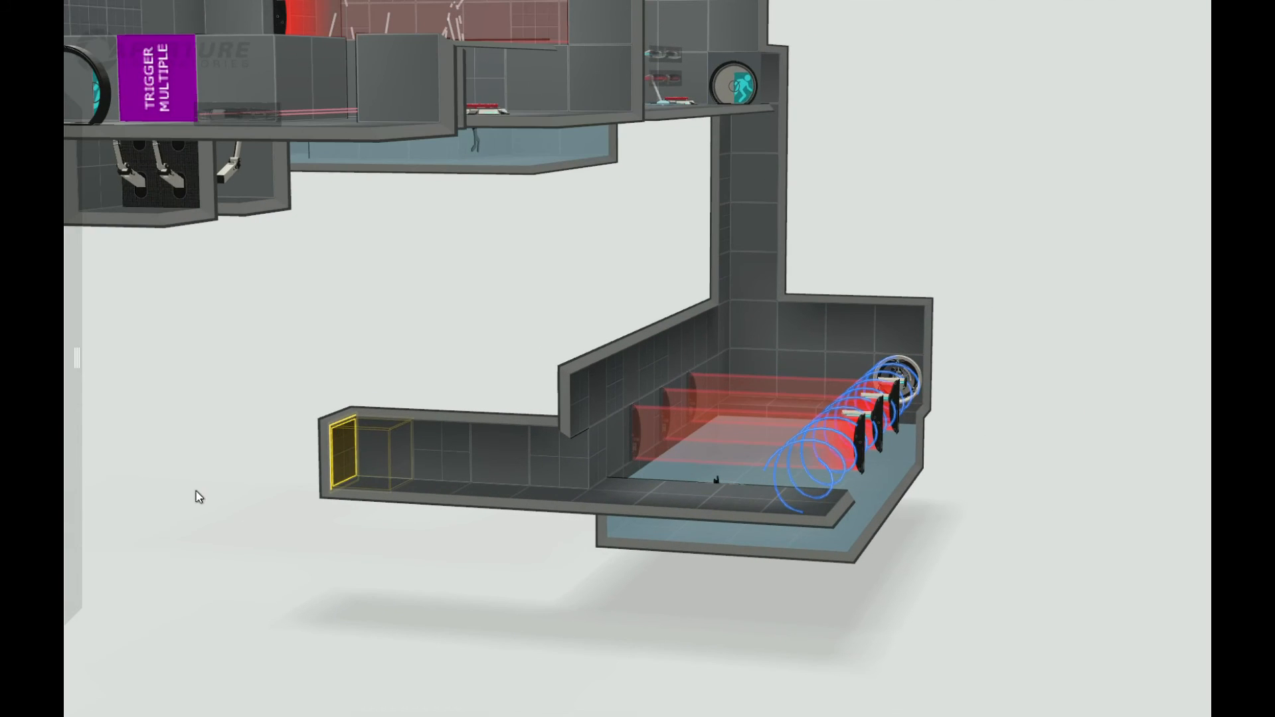
Move the chamber's exit door from the trigger-block room to the end wall of the new corridor.
{"action": "scroll", "coordinate": [196, 491], "scroll_direction": "down", "scroll_amount": 5}
{"action": "left_click_drag", "start_coordinate": [353, 488], "coordinate": [83, 486]}
{"action": "right_click_drag", "start_coordinate": [84, 485], "coordinate": [289, 189]}
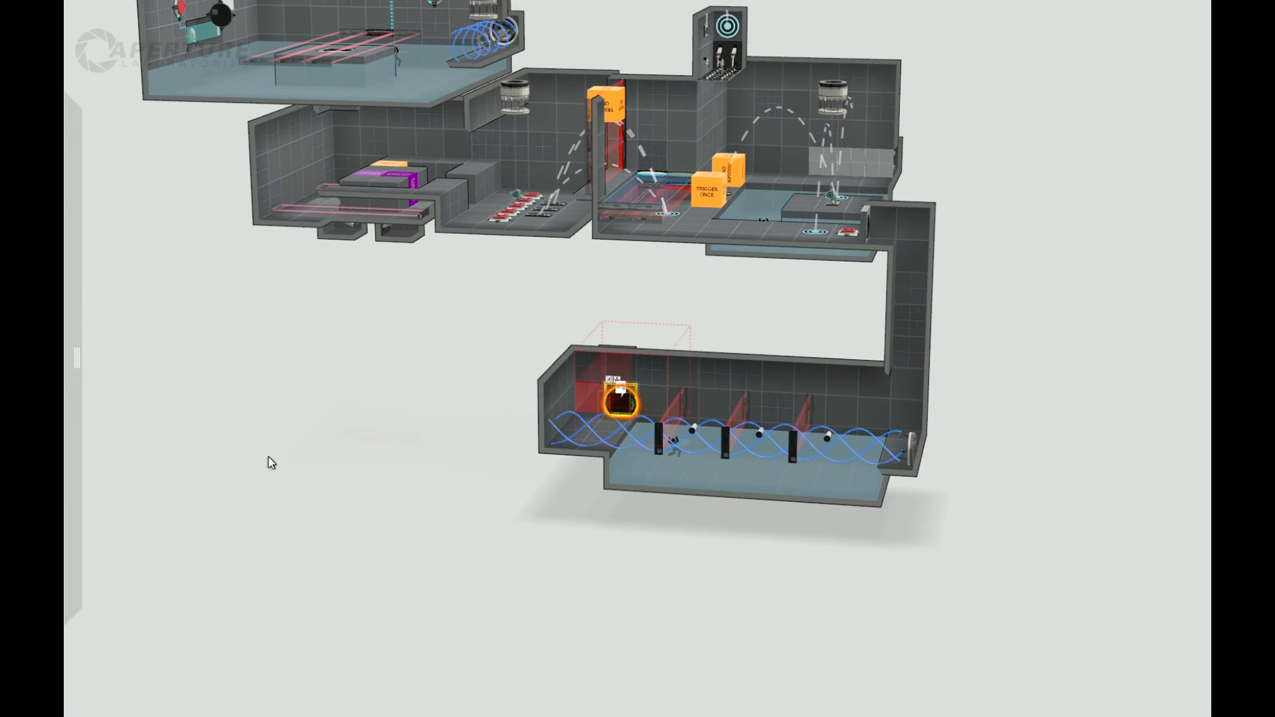
{"action": "right_click_drag", "start_coordinate": [271, 463], "coordinate": [452, 458]}
{"action": "mouse_move", "coordinate": [619, 413]}
{"action": "left_mouse_down"}
{"action": "mouse_move", "coordinate": [462, 411]}
{"action": "mouse_move", "coordinate": [649, 419]}
{"action": "mouse_move", "coordinate": [619, 421]}
{"action": "left_mouse_up"}
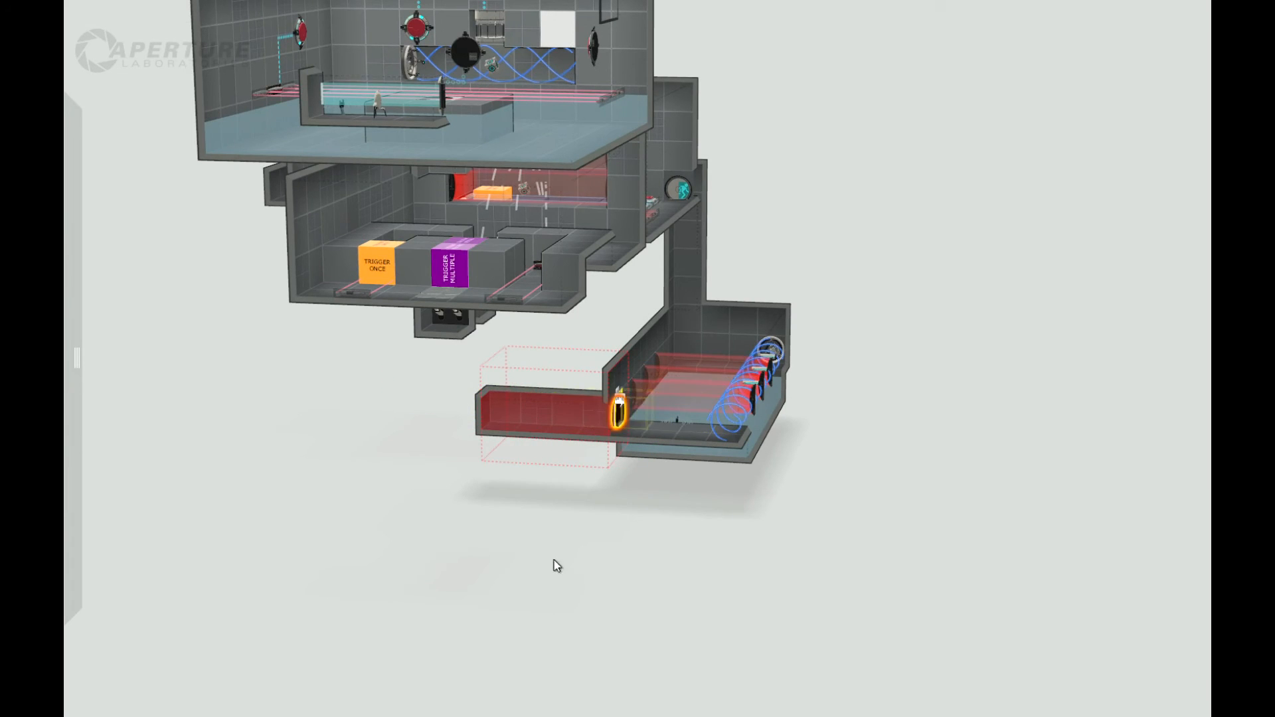
{"action": "right_click_drag", "start_coordinate": [554, 559], "coordinate": [547, 447]}
{"action": "left_click_drag", "start_coordinate": [563, 409], "coordinate": [487, 393]}
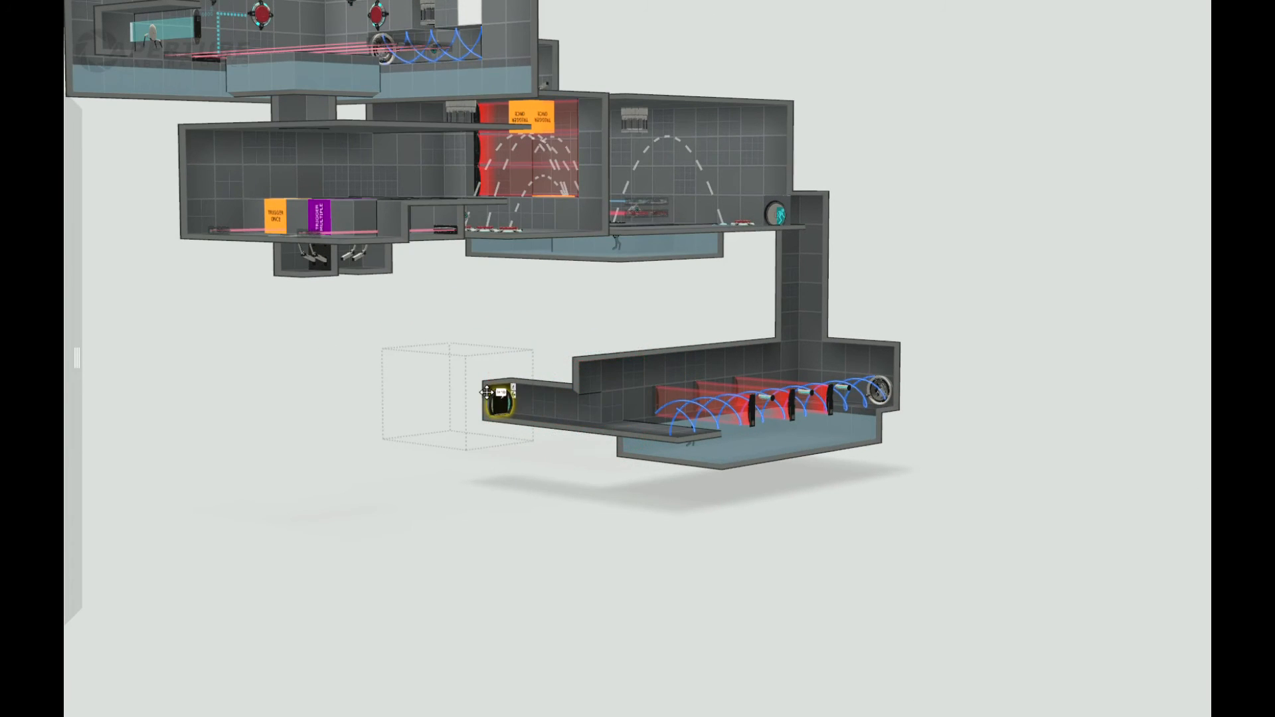
{"action": "right_click_drag", "start_coordinate": [543, 533], "coordinate": [554, 508]}
{"action": "scroll", "coordinate": [424, 523], "scroll_direction": "up", "scroll_amount": 5}
Place a fizzler on the side wall of the corridor, just in front of the exit door.
{"action": "mouse_move", "coordinate": [66, 161]}
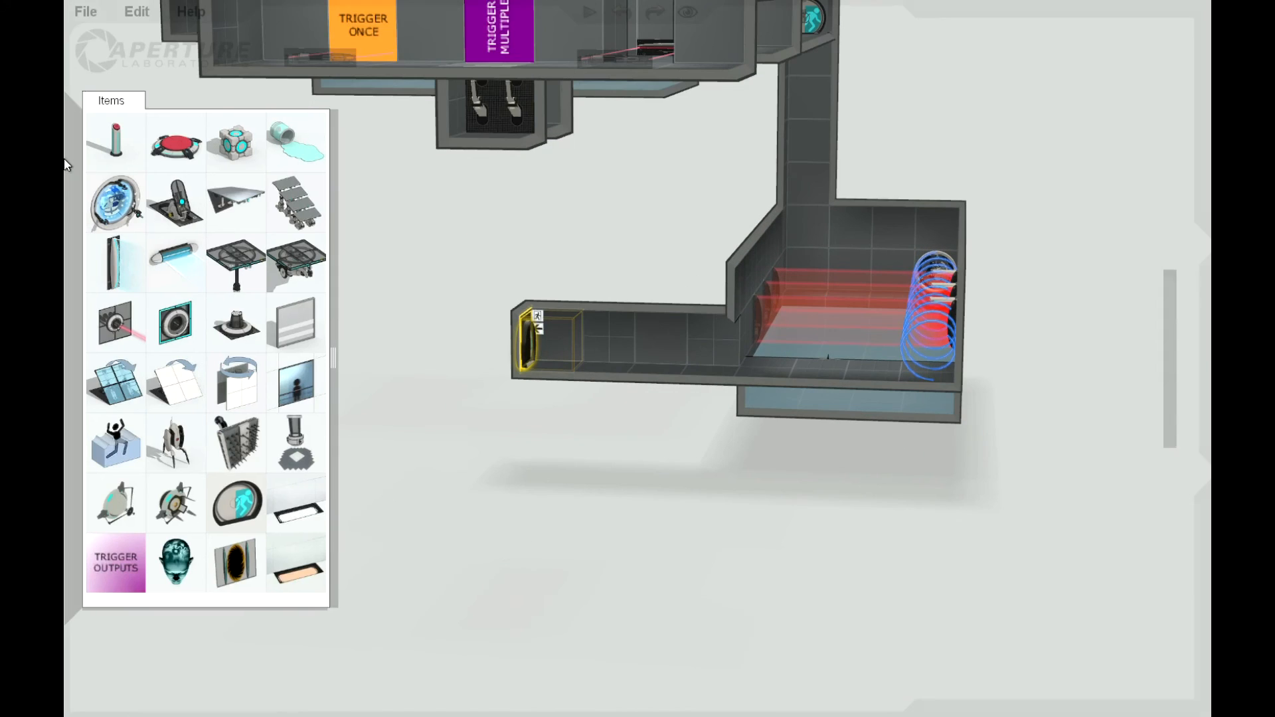
{"action": "left_click_drag", "start_coordinate": [494, 350], "coordinate": [627, 351]}
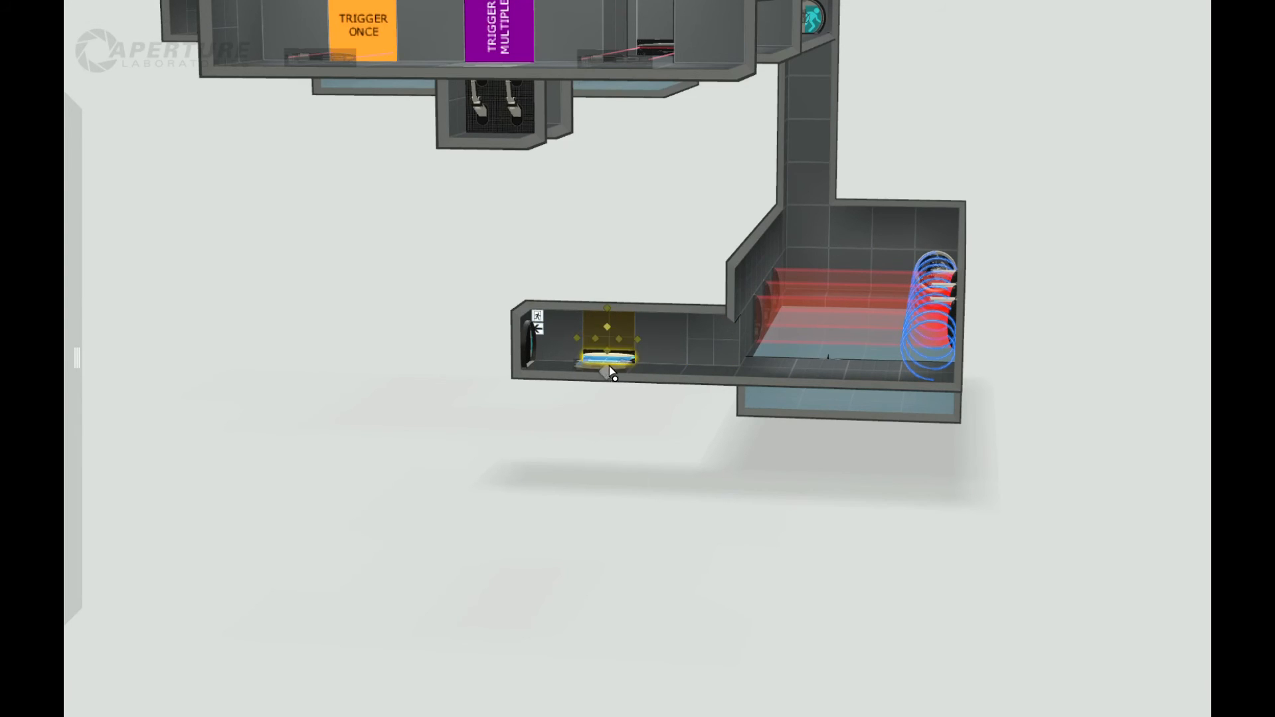
{"action": "right_click_drag", "start_coordinate": [584, 525], "coordinate": [612, 494]}
{"action": "scroll", "coordinate": [611, 493], "scroll_direction": "up", "scroll_amount": 5}
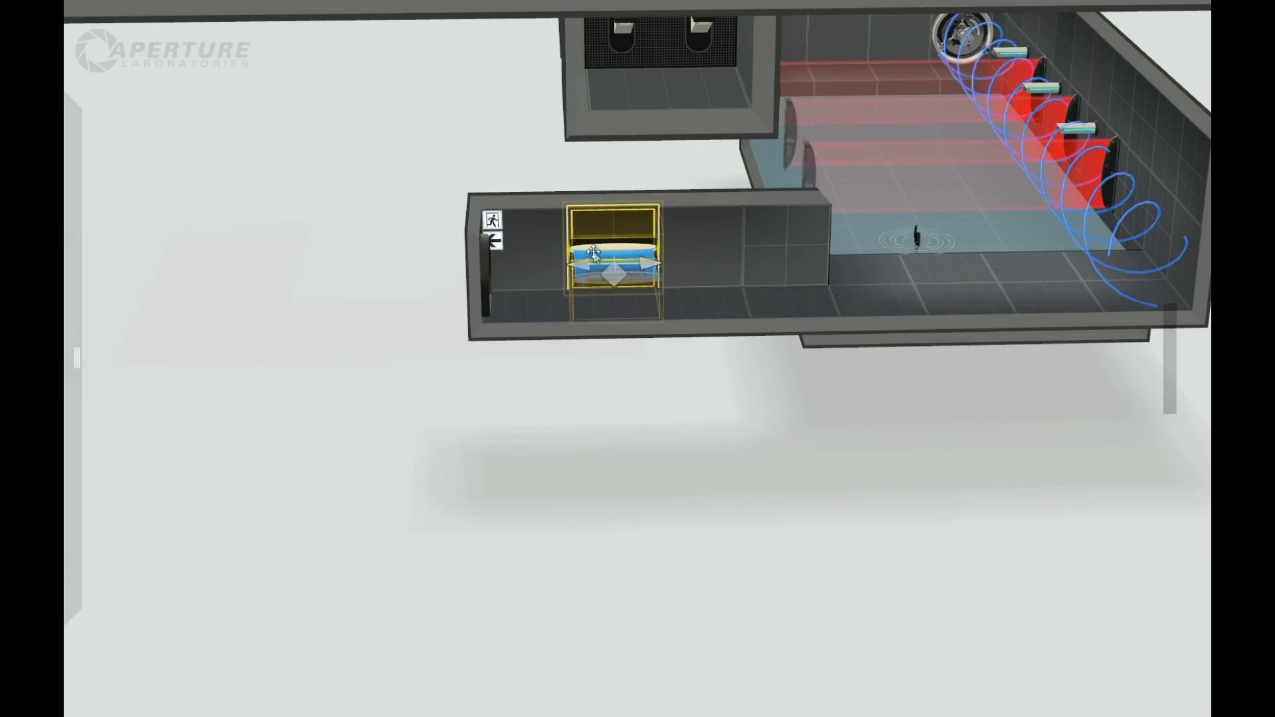
Switch the corridor fizzler's hazard type to Laserfield.
{"action": "right_click", "coordinate": [611, 251]}
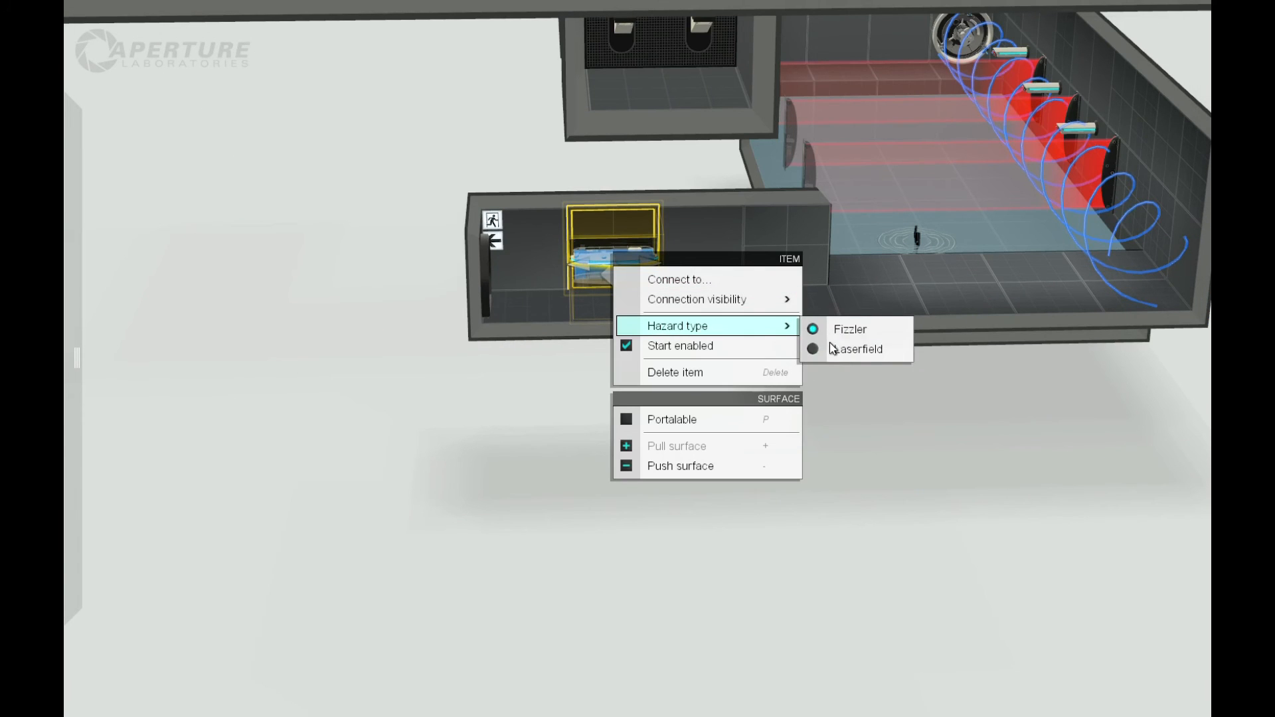
{"action": "left_click", "coordinate": [848, 331]}
{"action": "mouse_move", "coordinate": [853, 458]}
{"action": "right_mouse_down"}
{"action": "mouse_move", "coordinate": [808, 472]}
{"action": "mouse_move", "coordinate": [853, 466]}
{"action": "right_mouse_up"}
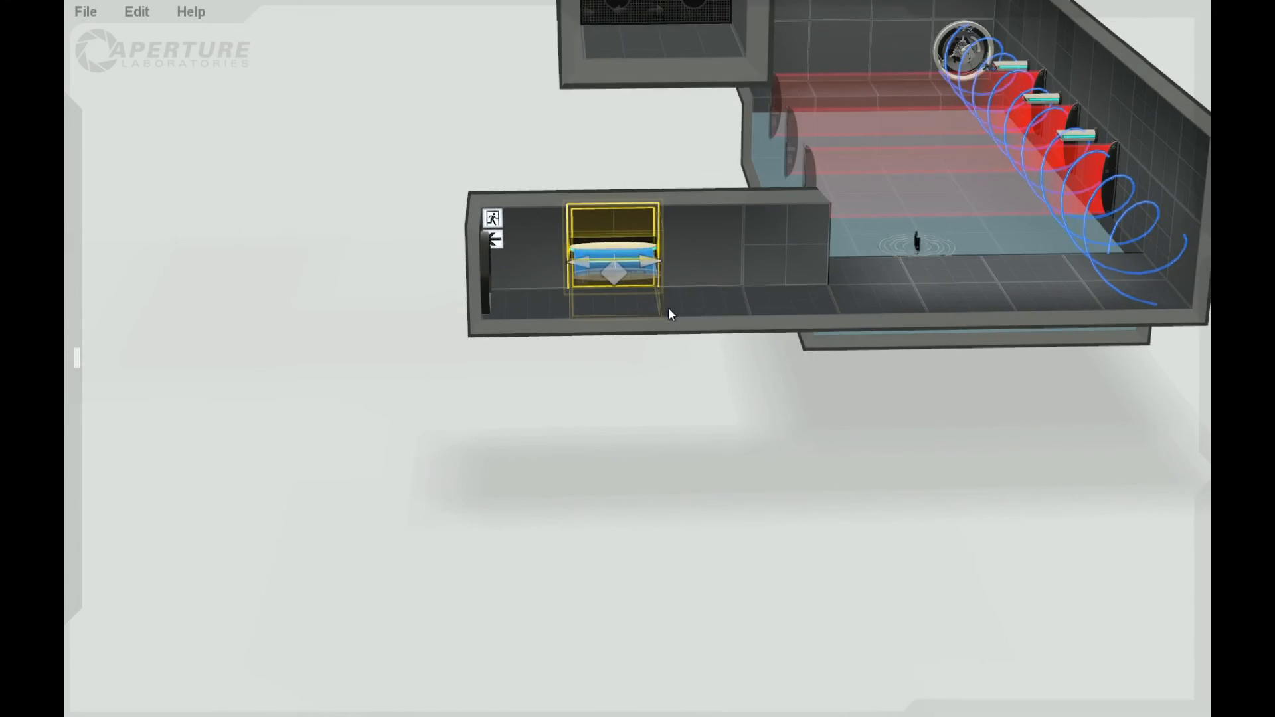
{"action": "right_click", "coordinate": [616, 248]}
{"action": "mouse_move", "coordinate": [726, 330]}
{"action": "left_click", "coordinate": [825, 351]}
{"action": "right_click_drag", "start_coordinate": [825, 351], "coordinate": [619, 440]}
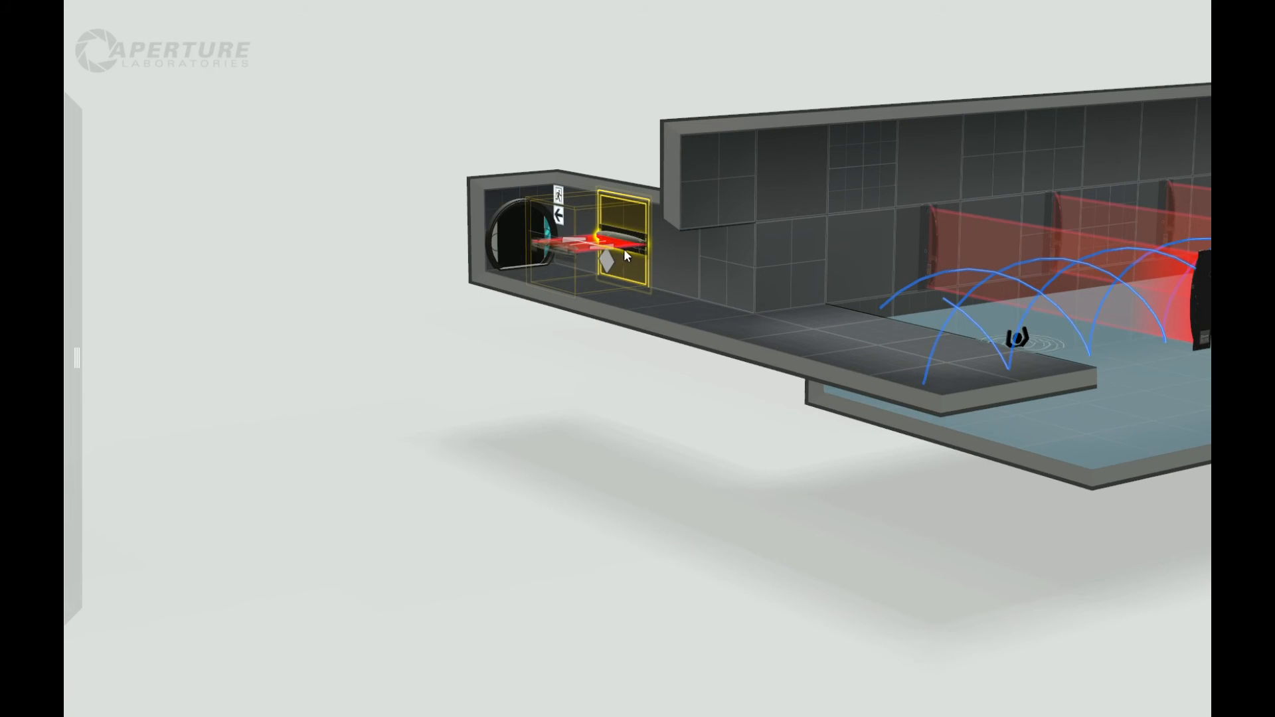
Examine the exit corridor with its laser field and door, and the route leading to it from the funnel room.
{"action": "right_click_drag", "start_coordinate": [565, 379], "coordinate": [603, 302]}
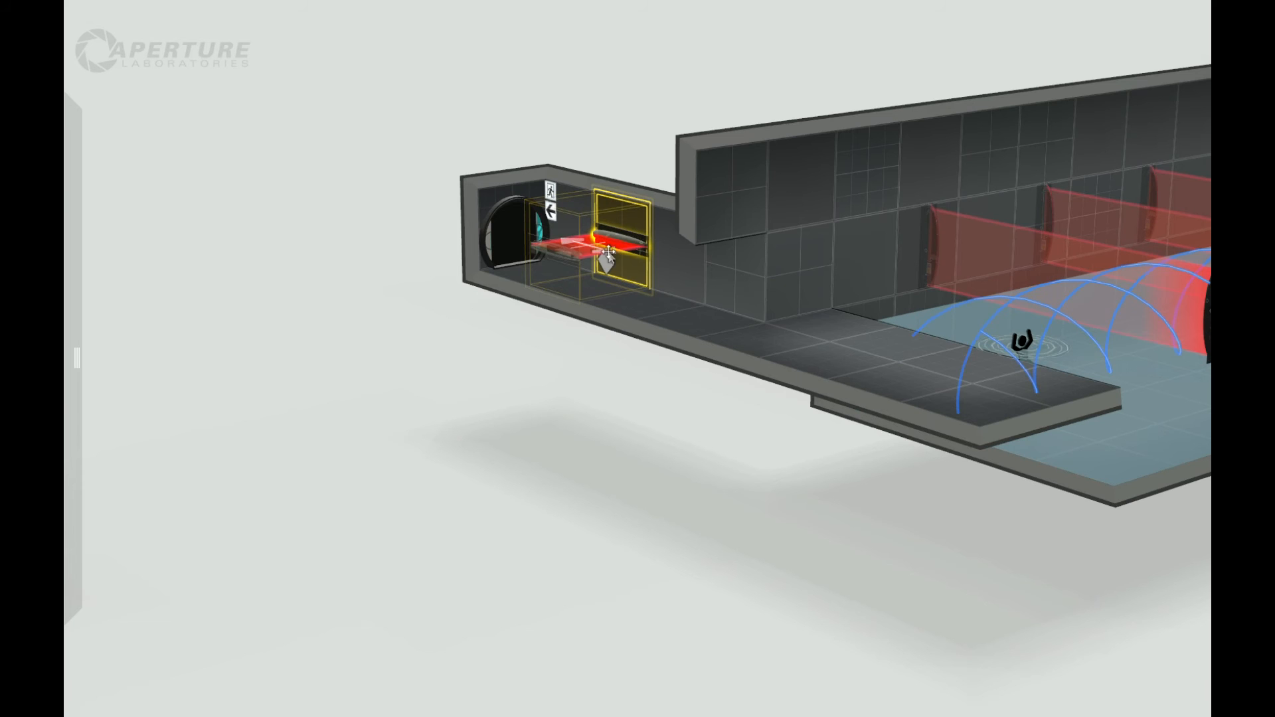
{"action": "right_click_drag", "start_coordinate": [607, 463], "coordinate": [613, 415]}
{"action": "scroll", "coordinate": [605, 342], "scroll_direction": "up", "scroll_amount": 2}
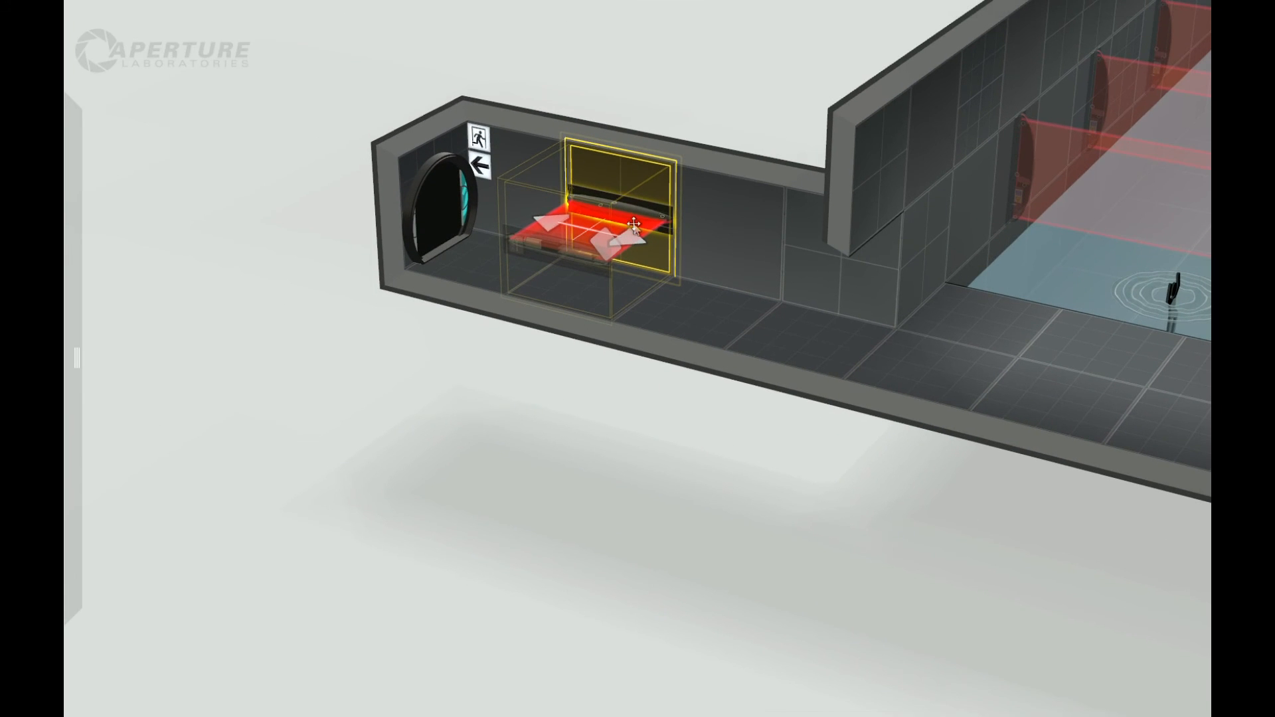
{"action": "mouse_move", "coordinate": [655, 456]}
{"action": "right_mouse_down"}
{"action": "mouse_move", "coordinate": [606, 427]}
{"action": "mouse_move", "coordinate": [580, 359]}
{"action": "mouse_move", "coordinate": [699, 404]}
{"action": "mouse_move", "coordinate": [698, 436]}
{"action": "mouse_move", "coordinate": [672, 328]}
{"action": "mouse_move", "coordinate": [706, 498]}
{"action": "mouse_move", "coordinate": [686, 462]}
{"action": "mouse_move", "coordinate": [651, 457]}
{"action": "mouse_move", "coordinate": [618, 485]}
{"action": "mouse_move", "coordinate": [639, 496]}
{"action": "mouse_move", "coordinate": [676, 486]}
{"action": "mouse_move", "coordinate": [788, 440]}
{"action": "mouse_move", "coordinate": [905, 481]}
{"action": "mouse_move", "coordinate": [919, 515]}
{"action": "mouse_move", "coordinate": [779, 492]}
{"action": "mouse_move", "coordinate": [724, 439]}
{"action": "mouse_move", "coordinate": [651, 461]}
{"action": "right_mouse_up"}
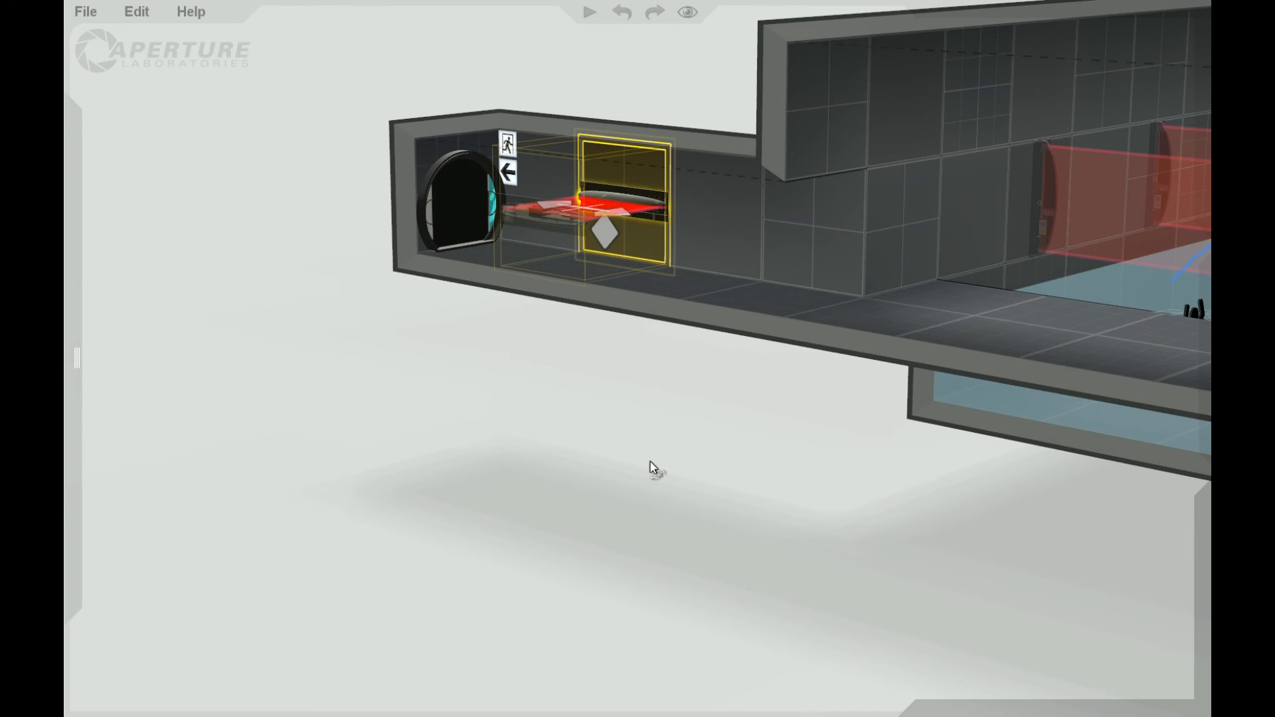
{"action": "right_click_drag", "start_coordinate": [651, 463], "coordinate": [651, 463]}
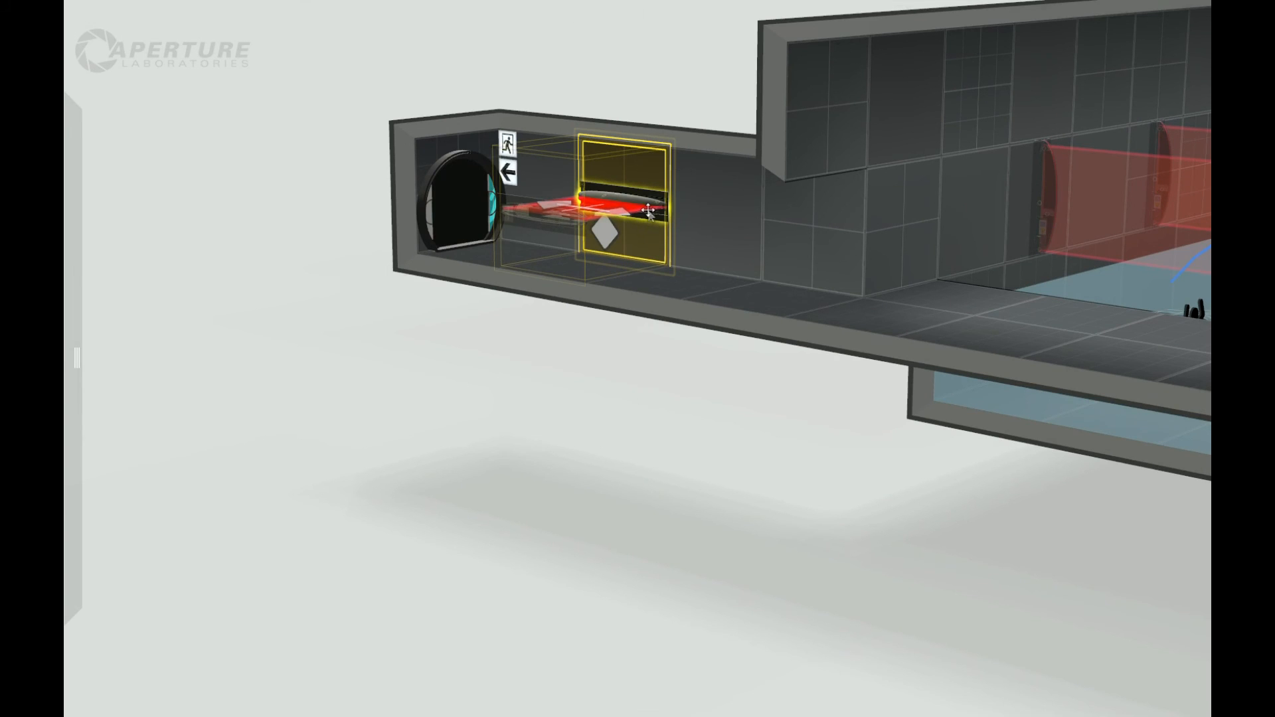
{"action": "right_click_drag", "start_coordinate": [592, 455], "coordinate": [636, 396]}
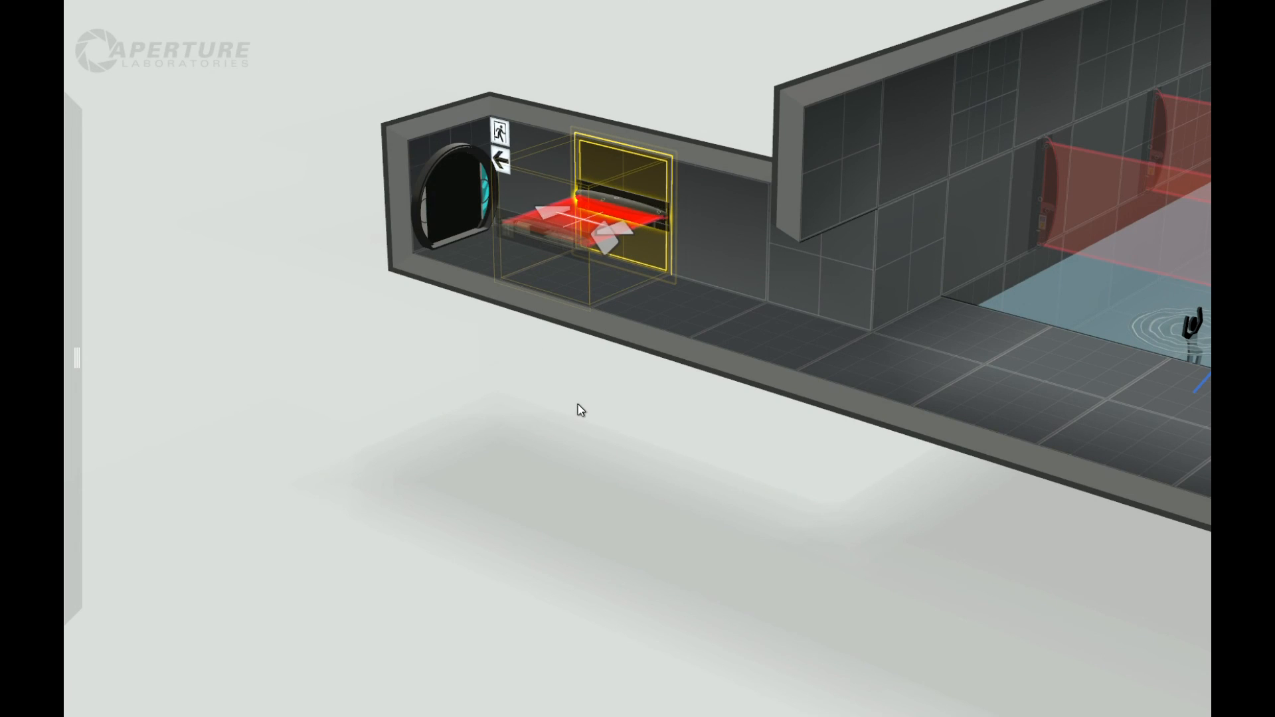
{"action": "left_click_drag", "start_coordinate": [572, 426], "coordinate": [523, 343]}
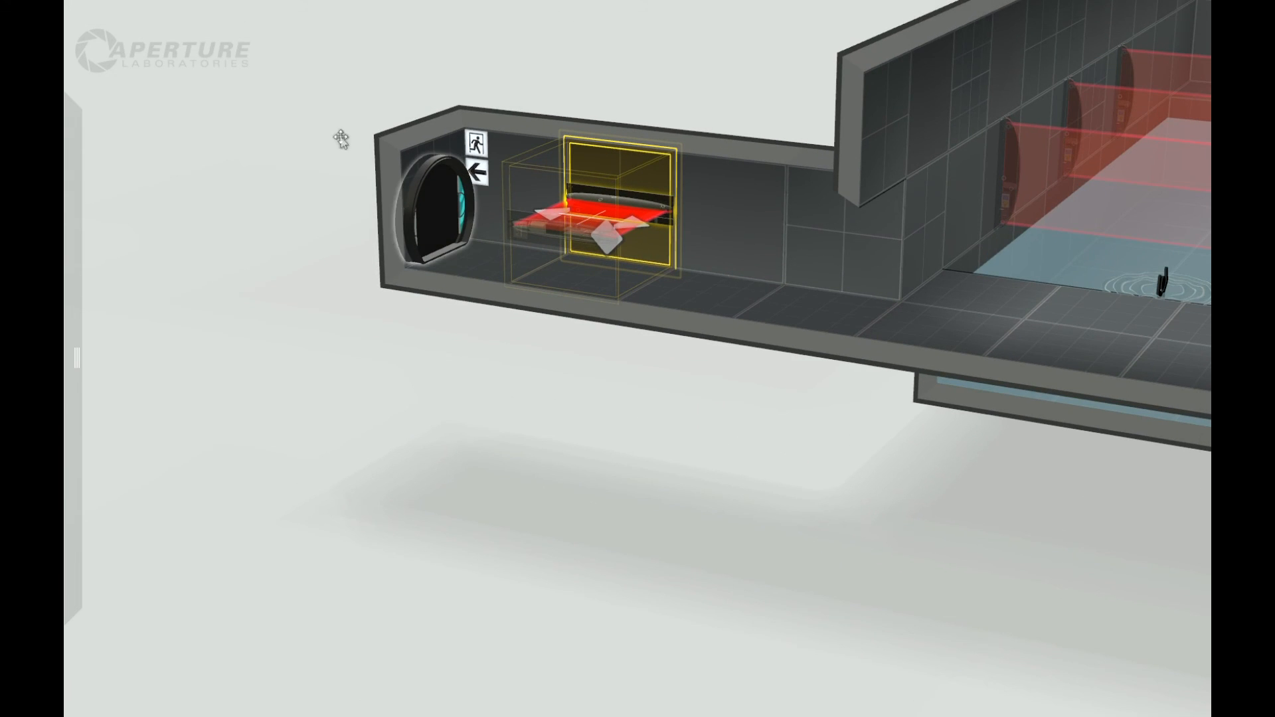
{"action": "middle_click_drag", "start_coordinate": [753, 496], "coordinate": [558, 462]}
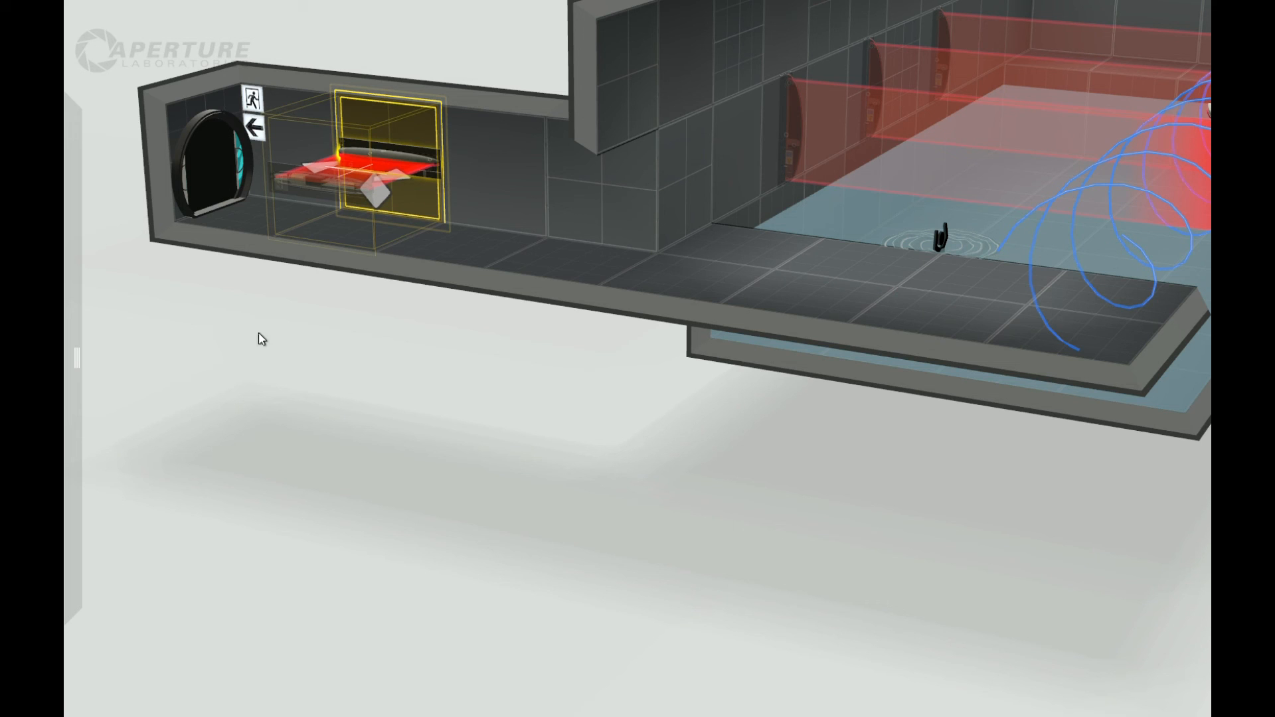
{"action": "middle_click_drag", "start_coordinate": [954, 540], "coordinate": [837, 497]}
{"action": "left_click_drag", "start_coordinate": [837, 496], "coordinate": [806, 523]}
{"action": "scroll", "coordinate": [445, 401], "scroll_direction": "down", "scroll_amount": 3}
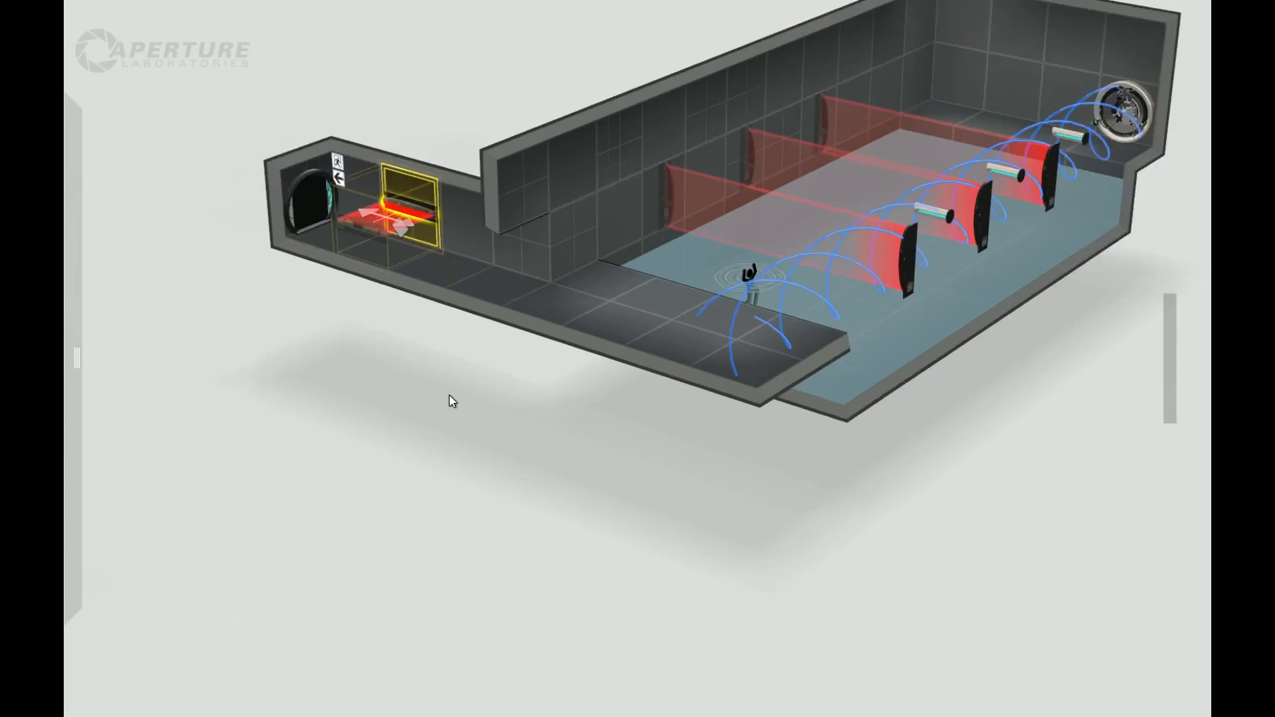
{"action": "scroll", "coordinate": [452, 400], "scroll_direction": "up", "scroll_amount": 3}
{"action": "scroll", "coordinate": [472, 470], "scroll_direction": "down", "scroll_amount": 3}
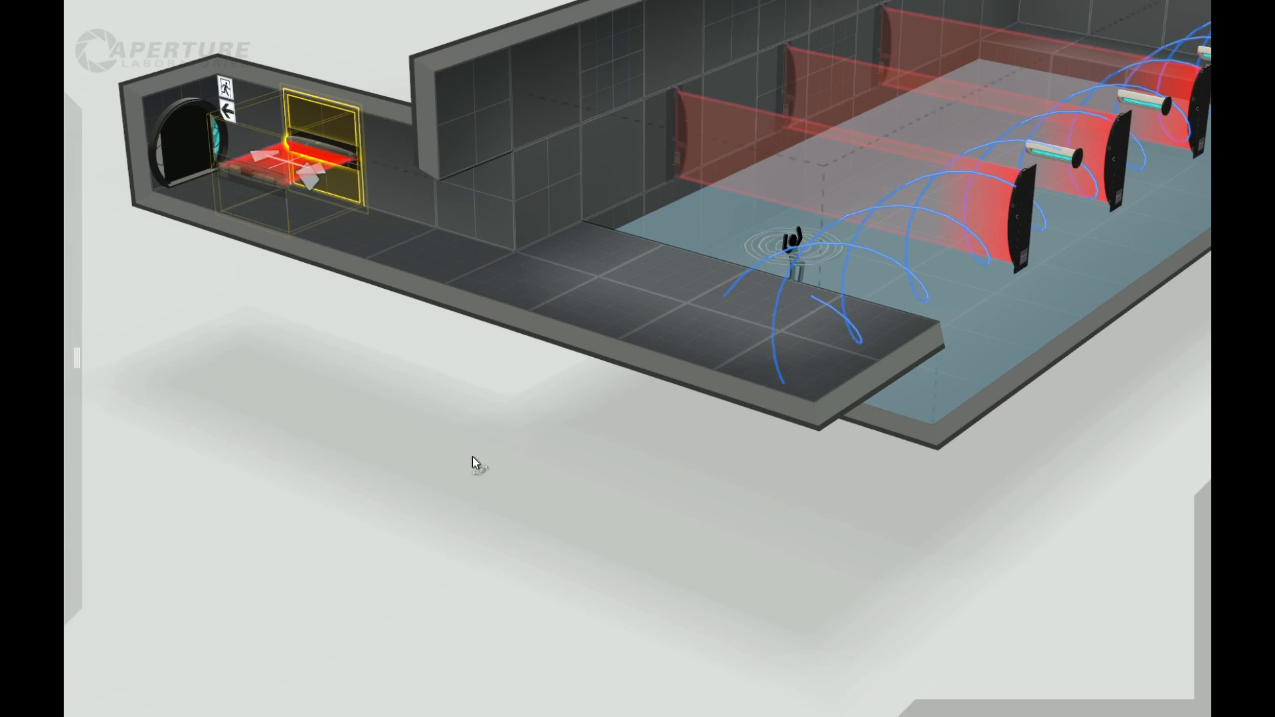
{"action": "scroll", "coordinate": [543, 487], "scroll_direction": "up", "scroll_amount": 3}
{"action": "middle_click_drag", "start_coordinate": [425, 408], "coordinate": [373, 450]}
{"action": "scroll", "coordinate": [374, 450], "scroll_direction": "down", "scroll_amount": 3}
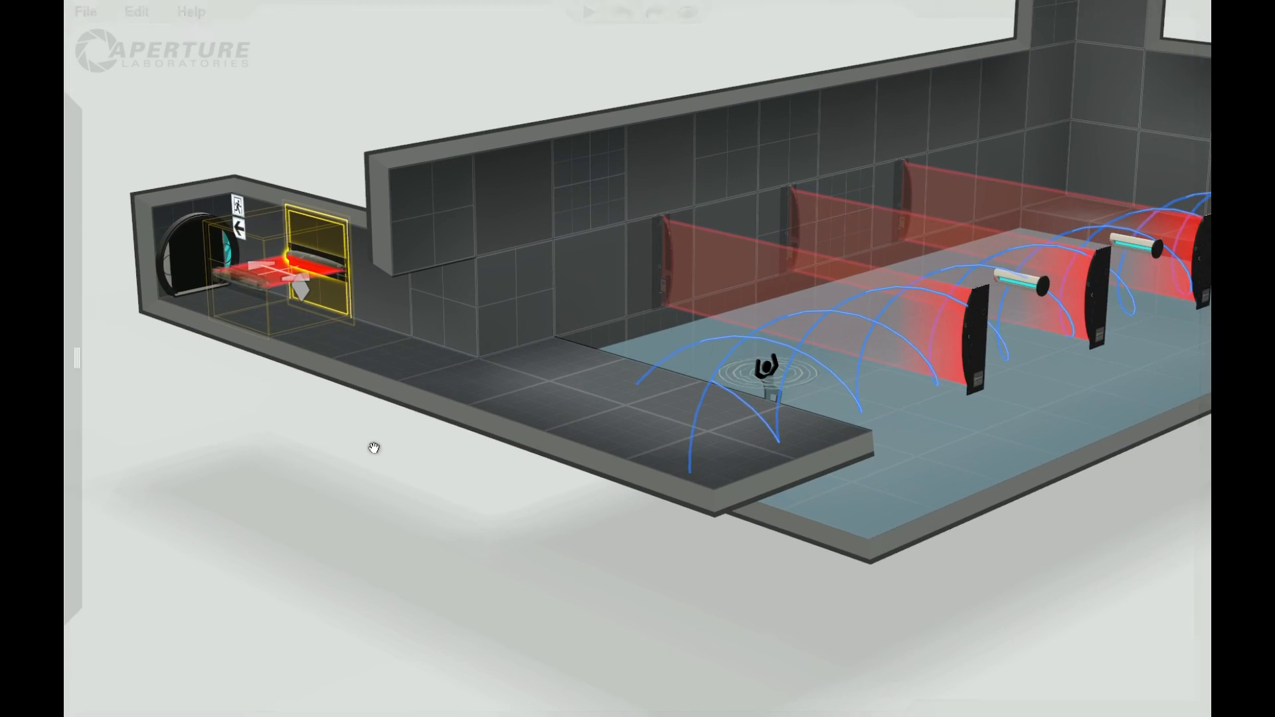
{"action": "scroll", "coordinate": [376, 450], "scroll_direction": "up", "scroll_amount": 3}
{"action": "scroll", "coordinate": [322, 340], "scroll_direction": "down", "scroll_amount": 3}
{"action": "scroll", "coordinate": [325, 356], "scroll_direction": "up", "scroll_amount": 3}
{"action": "right_click_drag", "start_coordinate": [617, 533], "coordinate": [658, 540]}
{"action": "scroll", "coordinate": [625, 518], "scroll_direction": "down", "scroll_amount": 3}
{"action": "right_click_drag", "start_coordinate": [418, 448], "coordinate": [514, 501]}
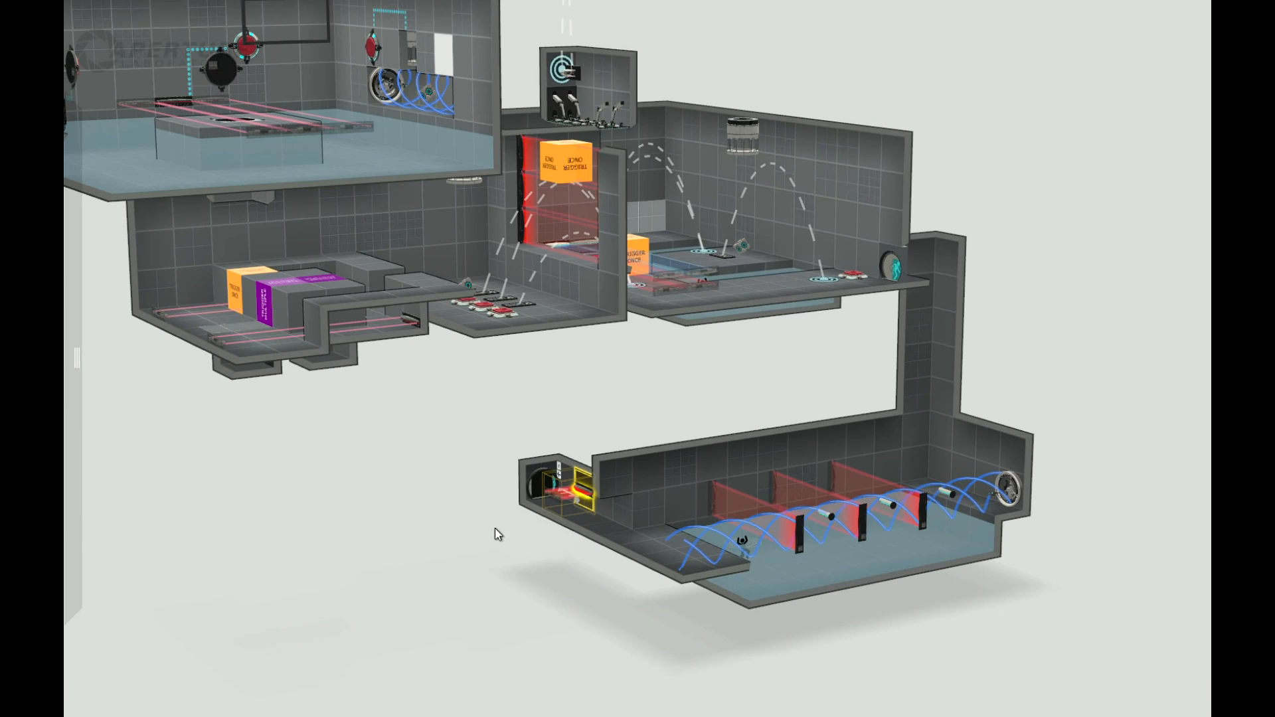
Examine the overall chamber layout from several angles, including the upper rooms, the connecting shaft and the goo funnel room with its laser fields.
{"action": "right_click_drag", "start_coordinate": [431, 530], "coordinate": [277, 589]}
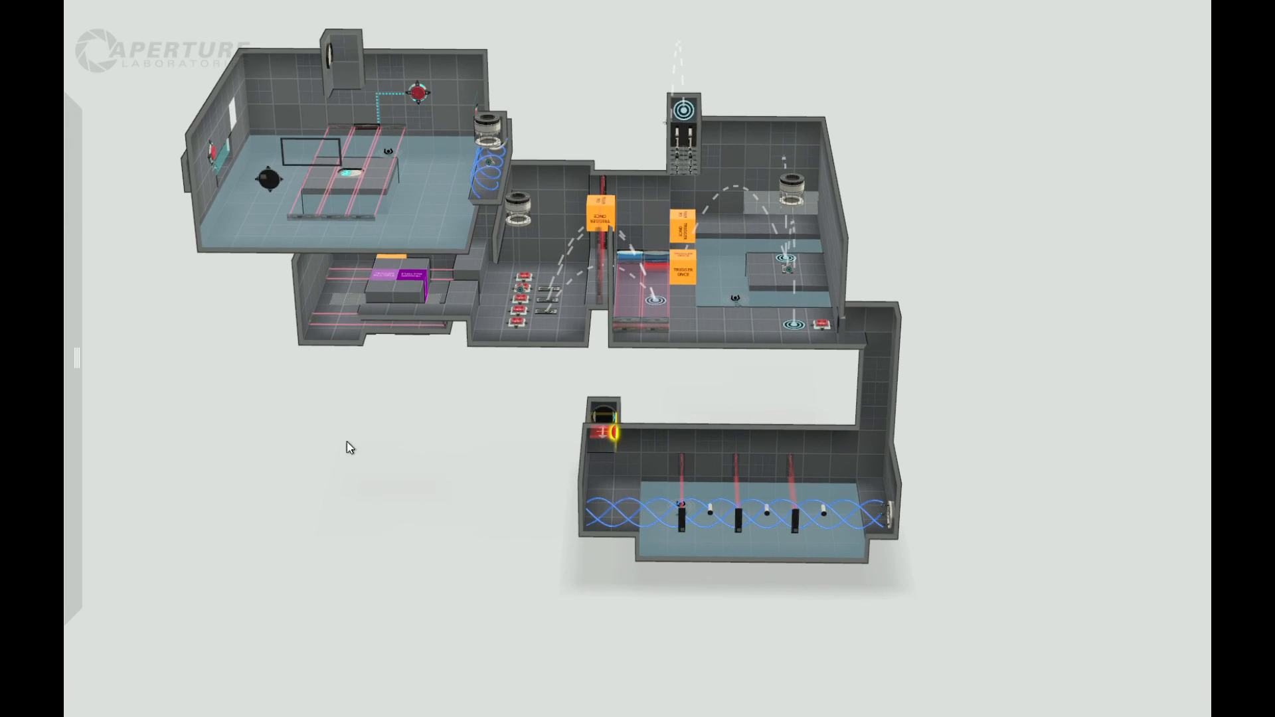
{"action": "mouse_move", "coordinate": [64, 76]}
{"action": "right_click_drag", "start_coordinate": [963, 604], "coordinate": [857, 592]}
{"action": "scroll", "coordinate": [554, 635], "scroll_direction": "up", "scroll_amount": 3}
{"action": "right_click_drag", "start_coordinate": [478, 490], "coordinate": [404, 467]}
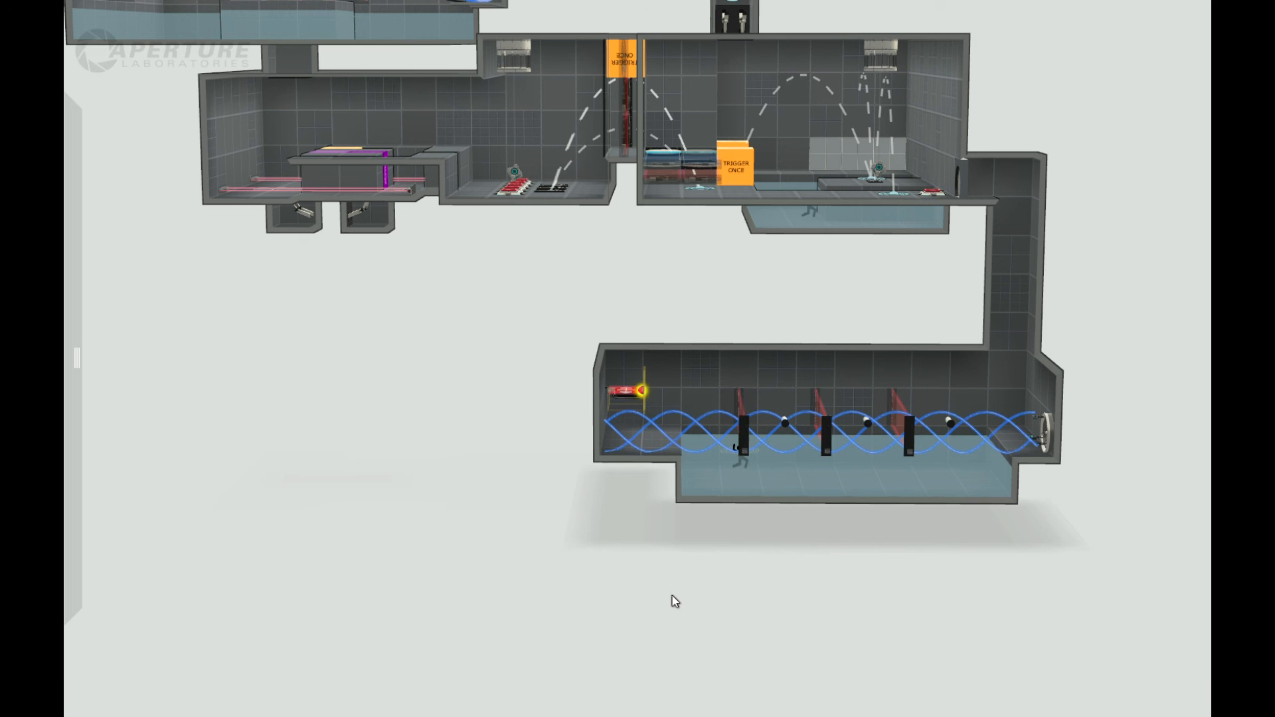
{"action": "left_click_drag", "start_coordinate": [854, 595], "coordinate": [785, 595]}
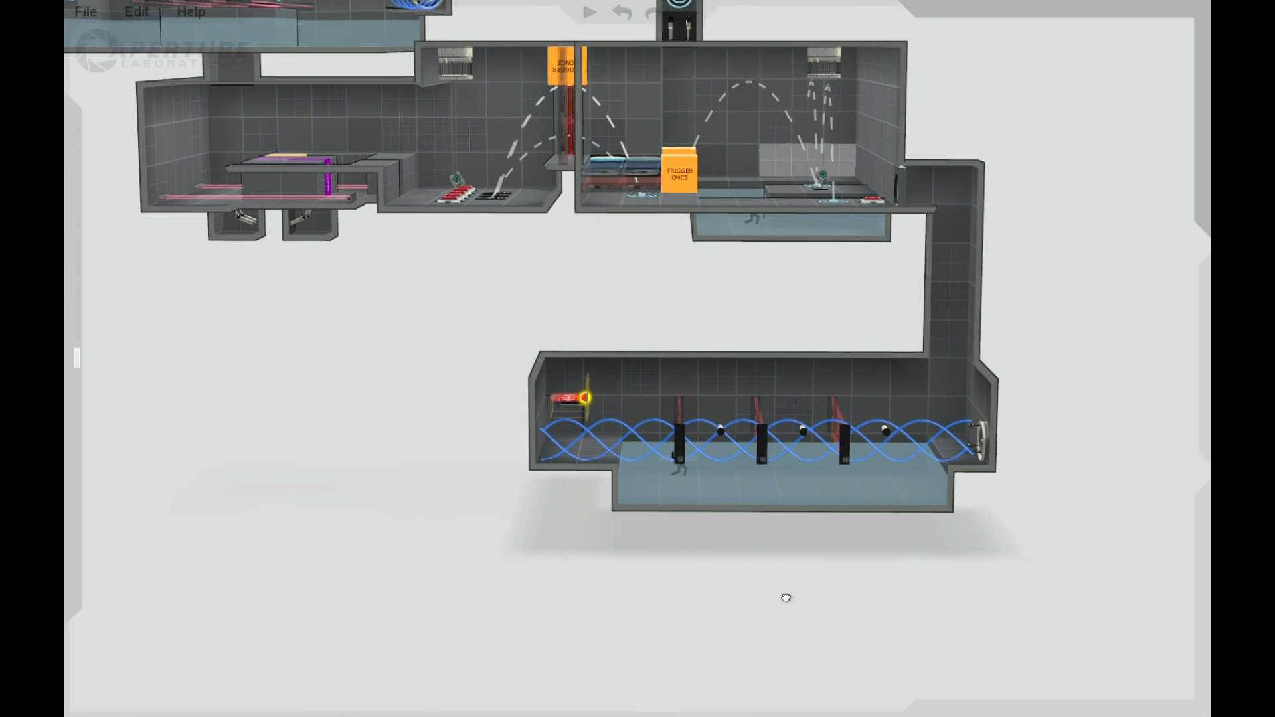
{"action": "right_click_drag", "start_coordinate": [817, 600], "coordinate": [905, 581]}
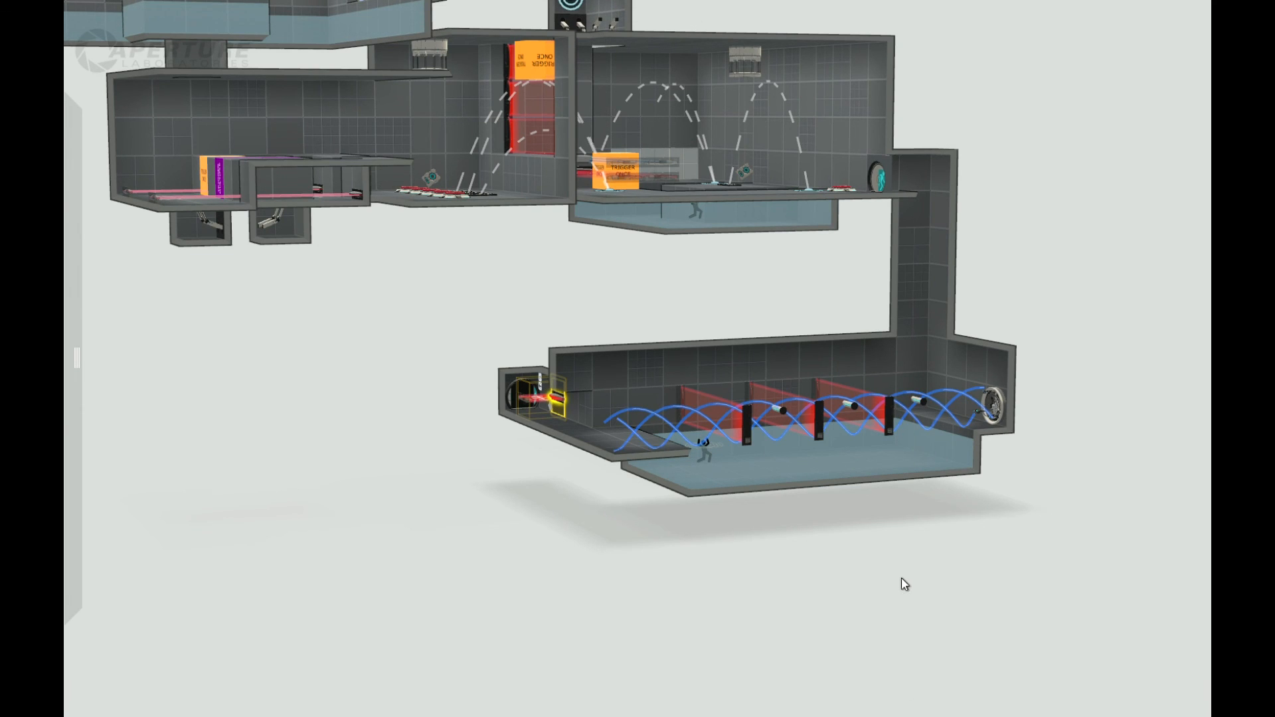
{"action": "right_click_drag", "start_coordinate": [868, 595], "coordinate": [846, 548]}
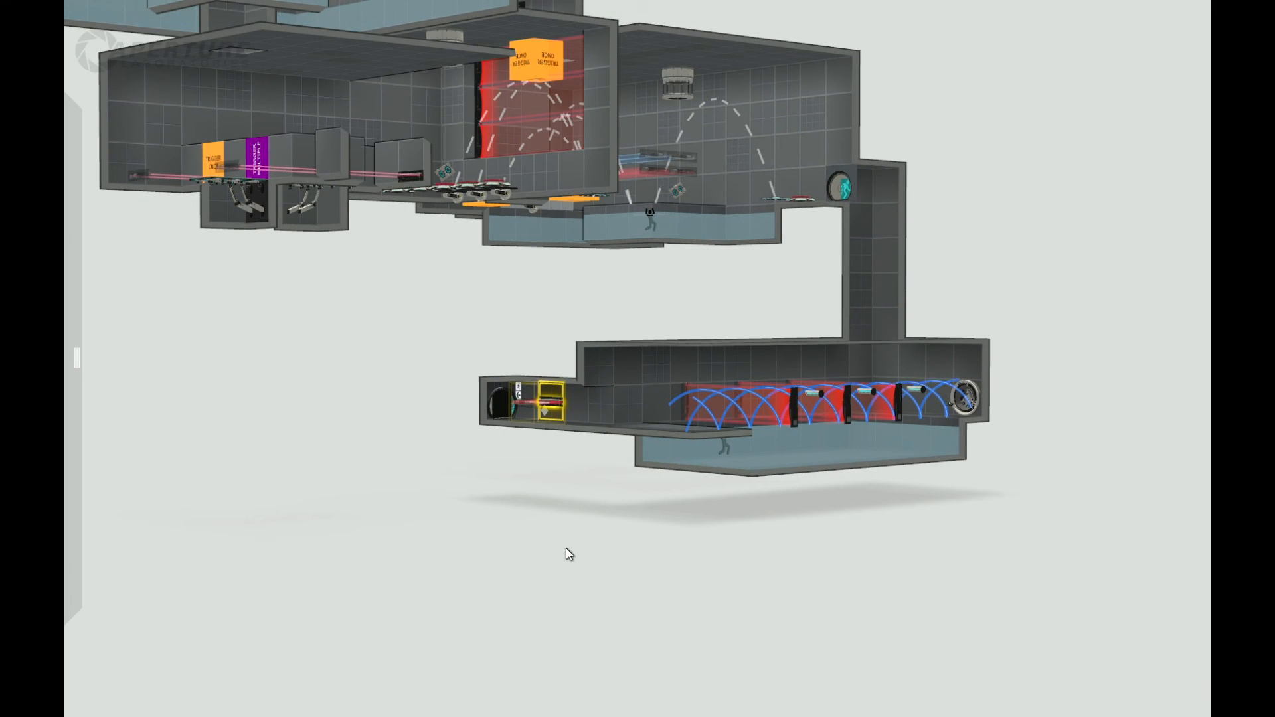
{"action": "scroll", "coordinate": [551, 518], "scroll_direction": "up", "scroll_amount": 2}
{"action": "right_click_drag", "start_coordinate": [512, 488], "coordinate": [543, 456]}
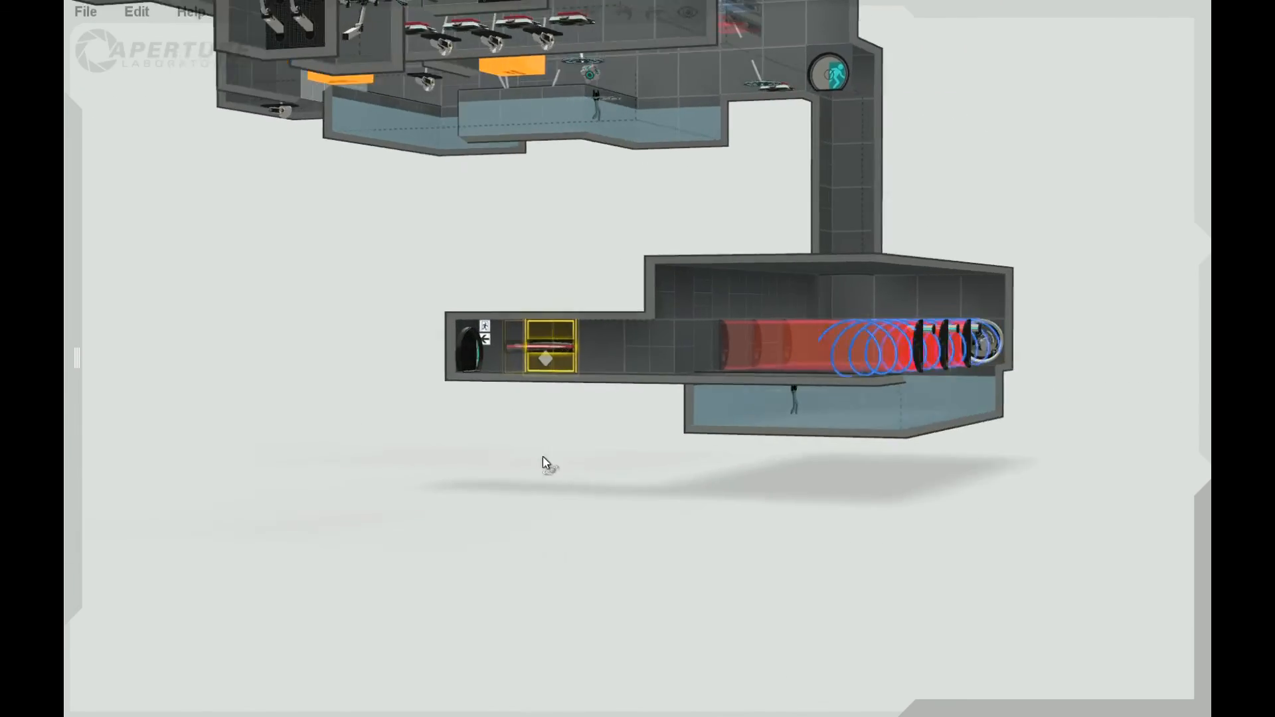